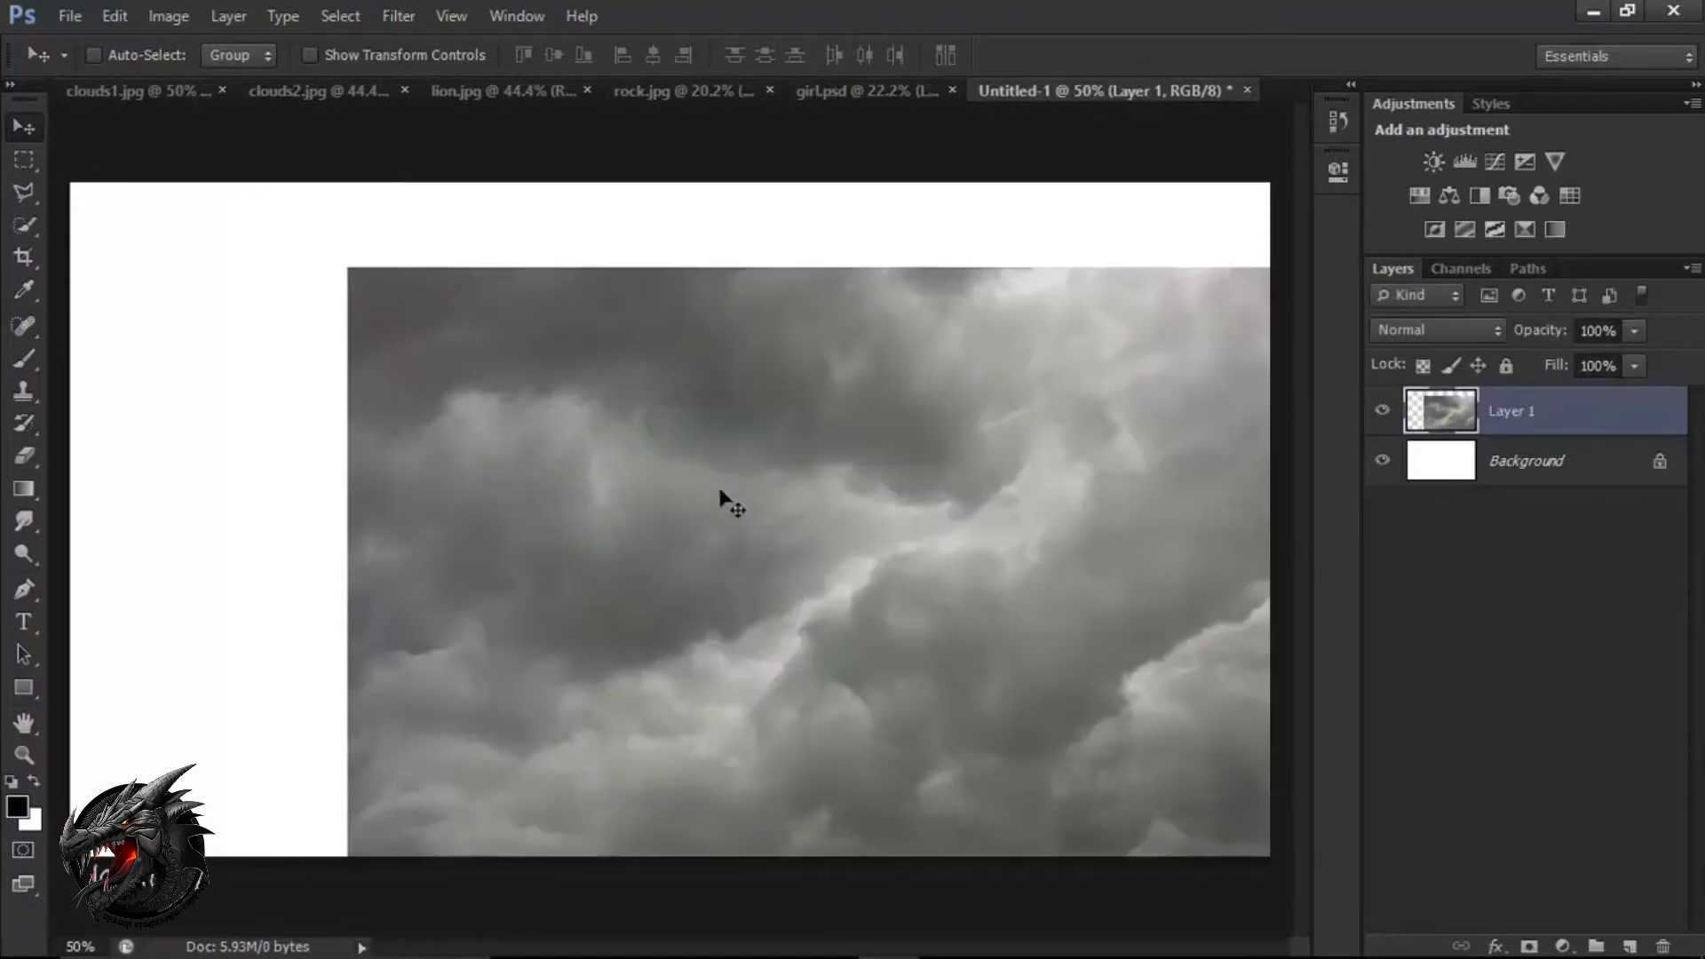
Move the grey cloud layer toward the canvas's upper-left corner and scale it to about 101.8%.
{"action": "left_click_drag", "start_coordinate": [723, 494], "coordinate": [480, 428]}
{"action": "key", "text": "ctrl+t"}
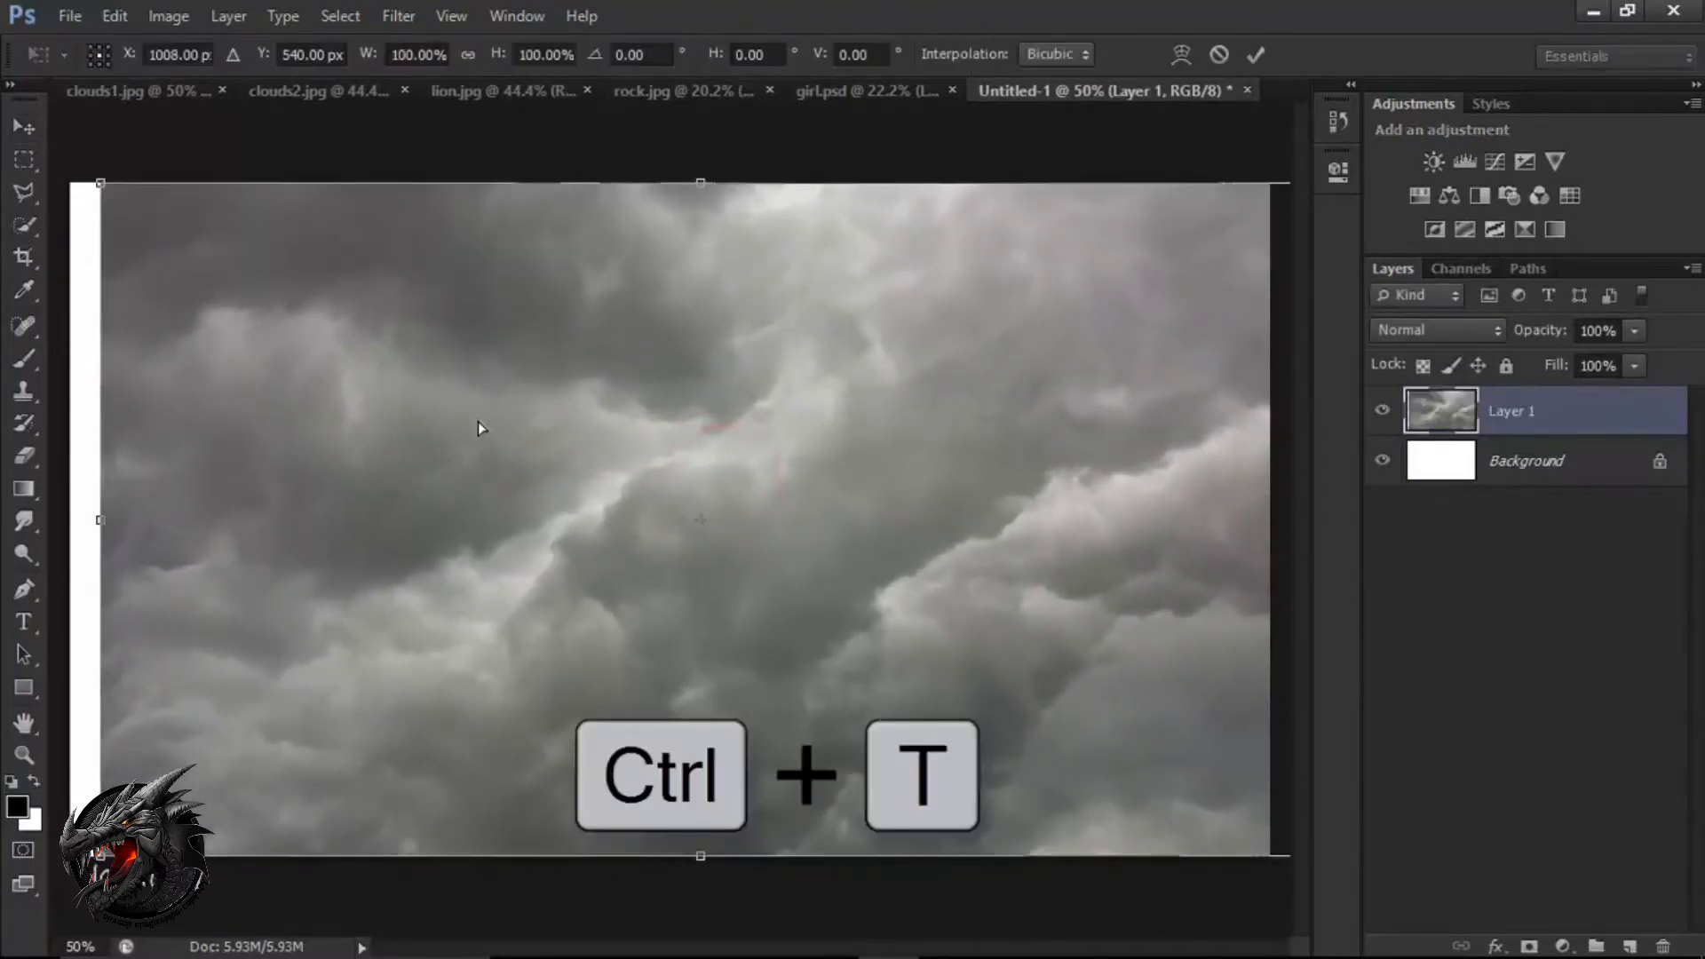
{"action": "left_click_drag", "start_coordinate": [1063, 746], "coordinate": [1018, 747]}
{"action": "left_click_drag", "start_coordinate": [1259, 858], "coordinate": [1269, 866]}
Nudge the grey cloud layer up and right so it covers the whole canvas, and apply the transform.
{"action": "key", "text": "Up"}
{"action": "key", "text": "Up"}
{"action": "key", "text": "Up"}
{"action": "key", "text": "Up"}
{"action": "key", "text": "Up"}
{"action": "key", "text": "Up"}
{"action": "key", "text": "Up"}
{"action": "key", "text": "Up"}
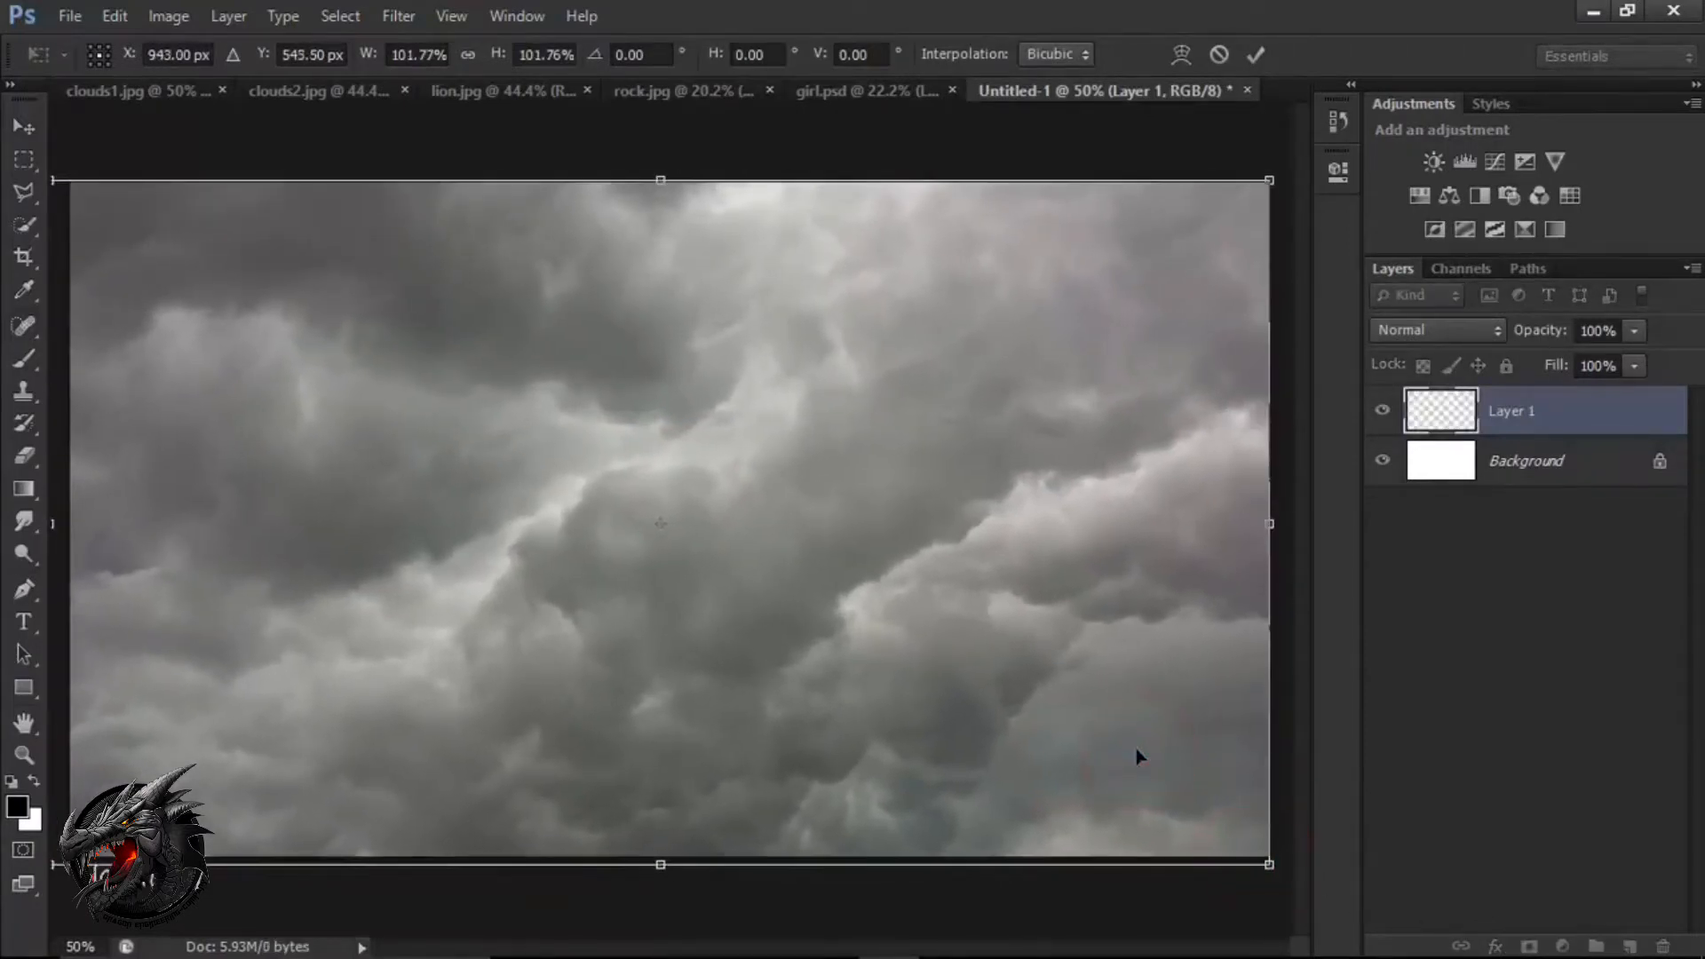
{"action": "key", "text": "Right"}
{"action": "key", "text": "Right"}
{"action": "key", "text": "Right"}
{"action": "key", "text": "Right"}
{"action": "key", "text": "Right"}
{"action": "key", "text": "Right"}
{"action": "key", "text": "Right"}
{"action": "key", "text": "Right"}
{"action": "key", "text": "Right"}
{"action": "key", "text": "Right"}
{"action": "key", "text": "Right"}
{"action": "key", "text": "Right"}
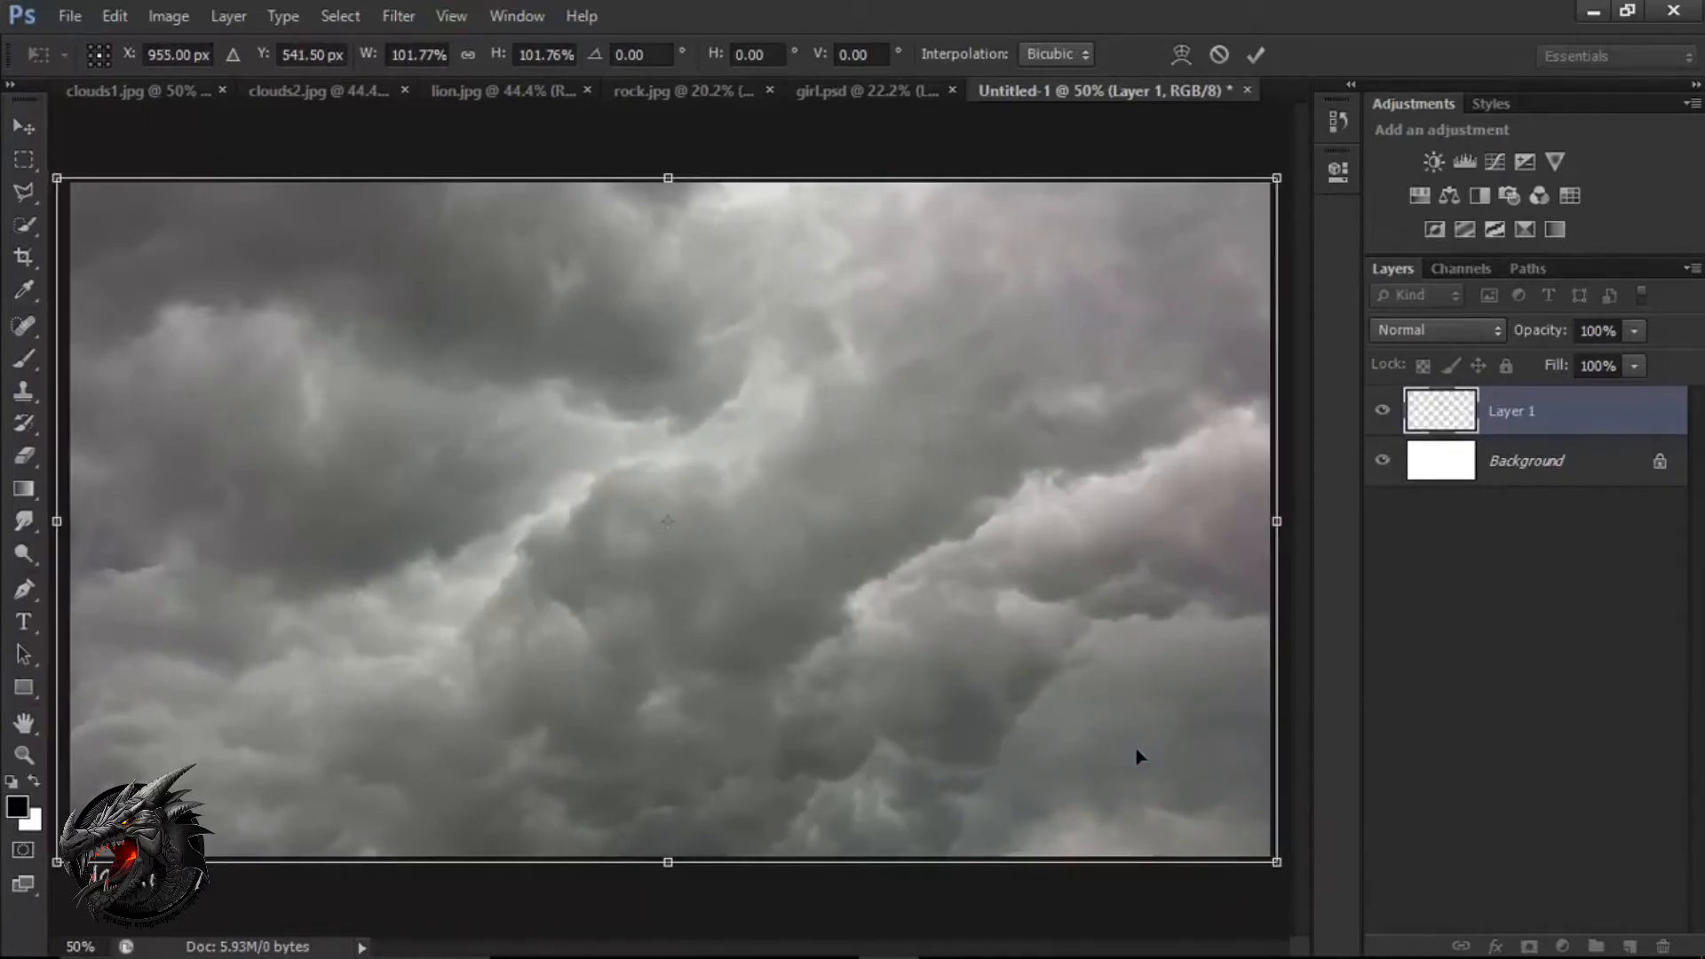
{"action": "left_click", "coordinate": [1258, 56]}
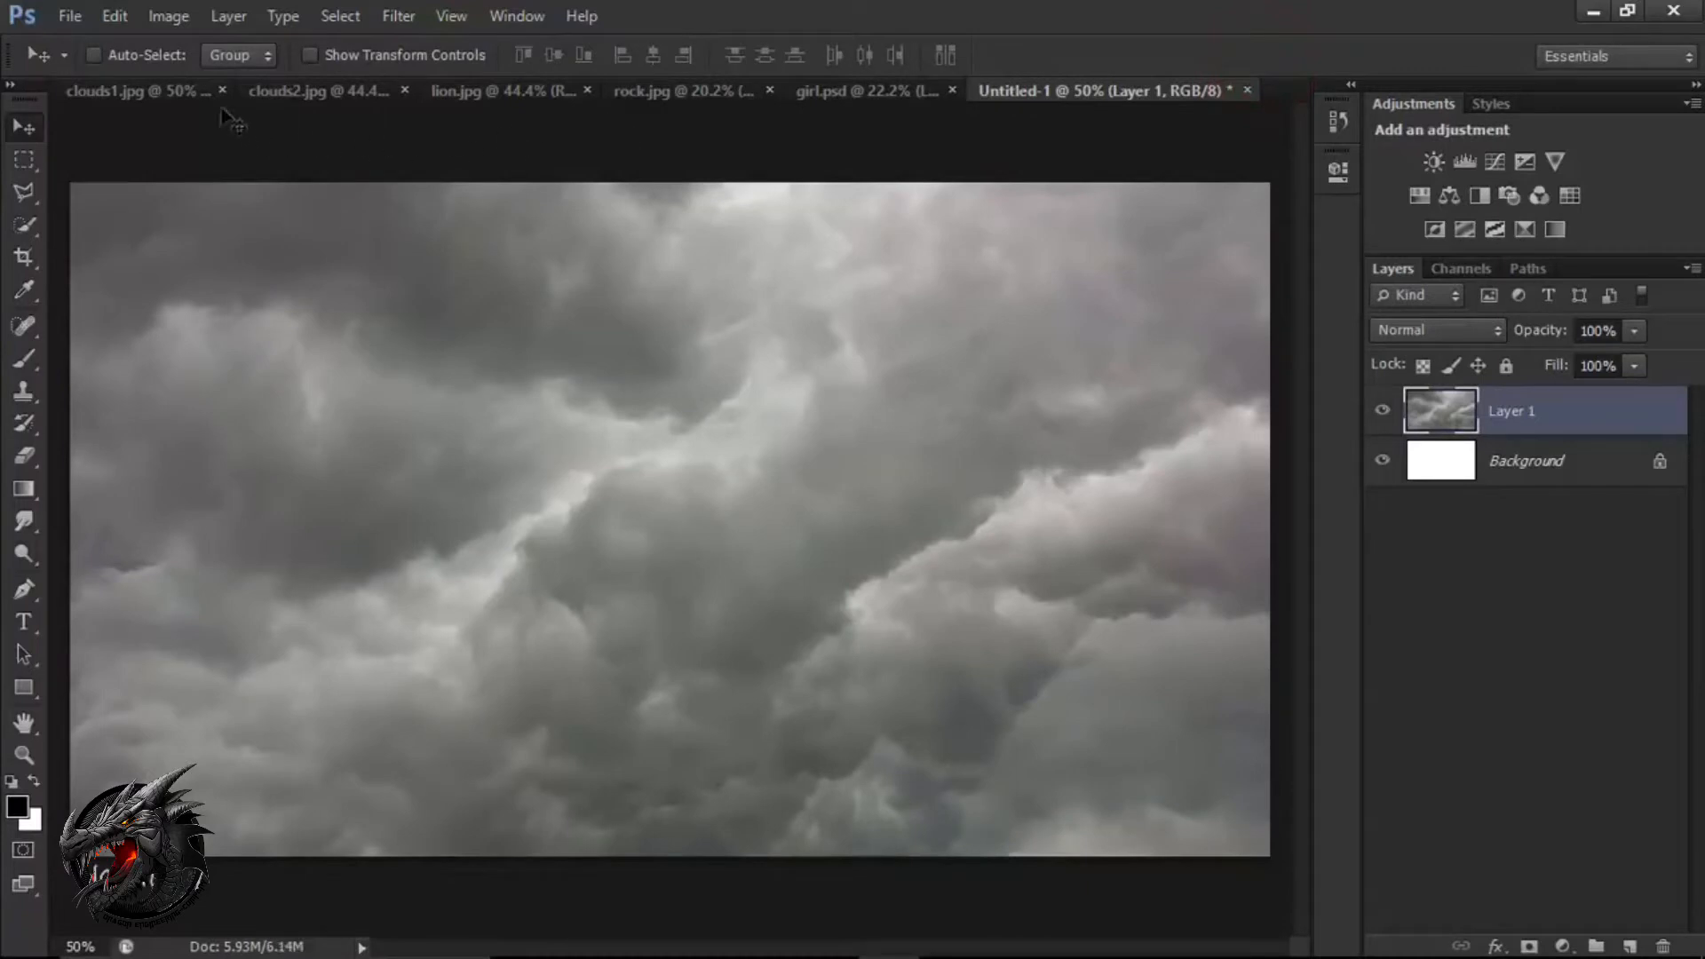
Close clouds1.jpg and bring the clouds2.jpg picture into the Untitled-1 composition as a new layer.
{"action": "left_click", "coordinate": [199, 93]}
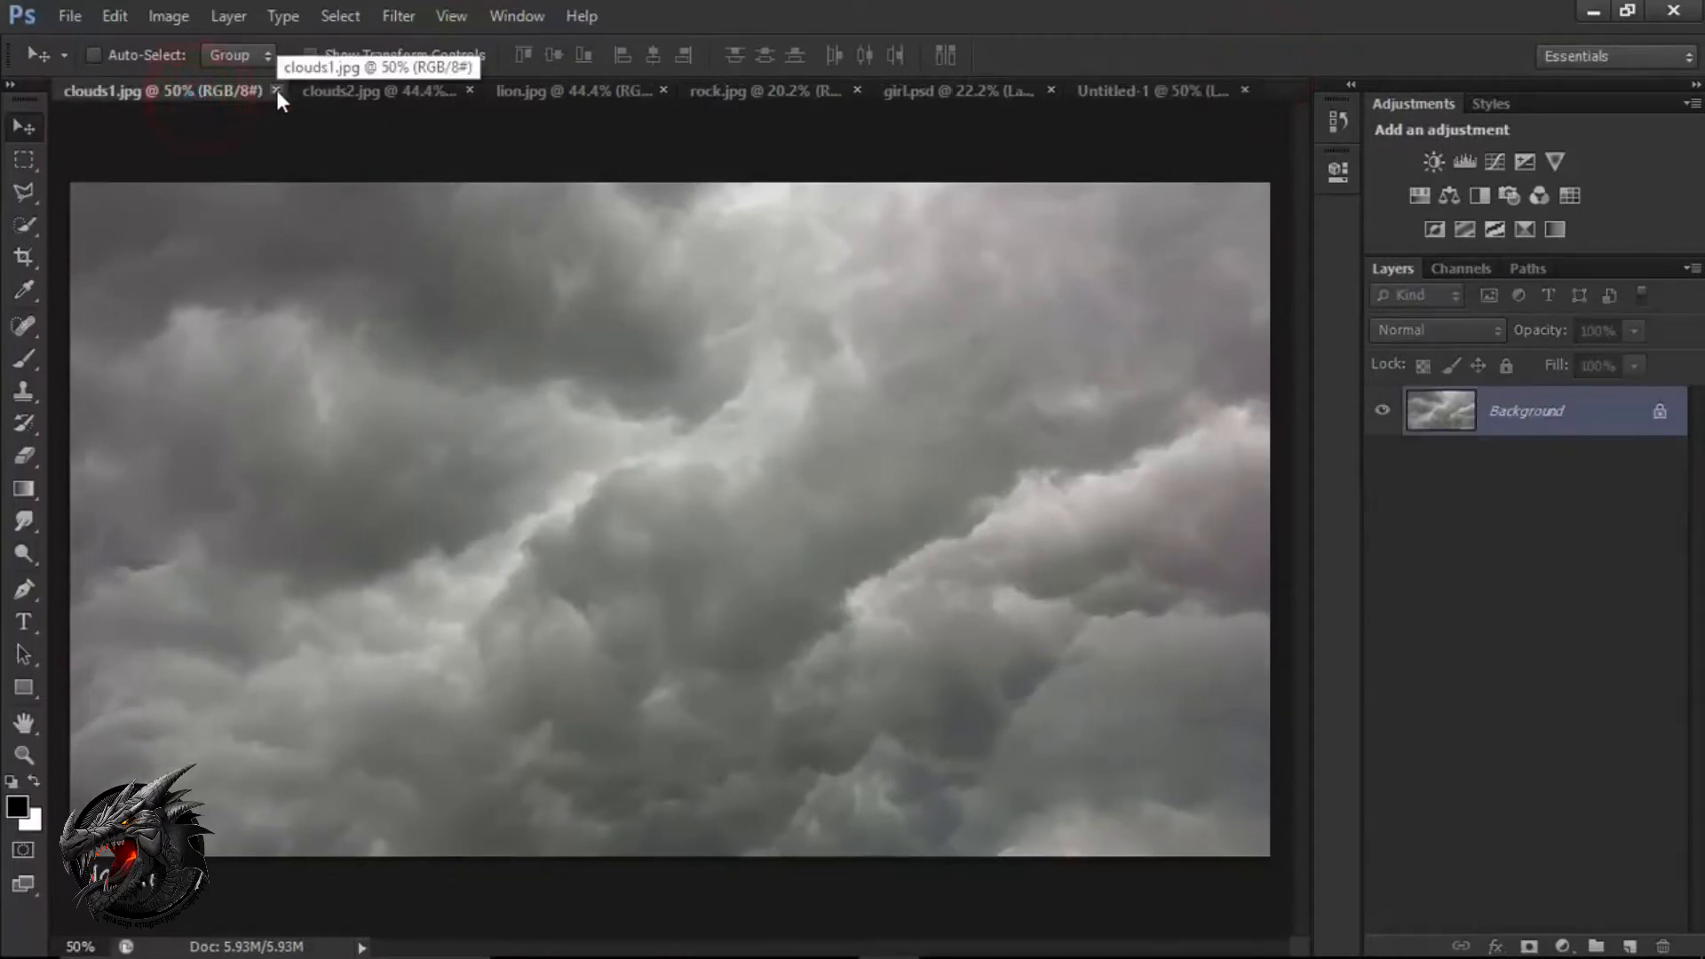
{"action": "left_click", "coordinate": [278, 88]}
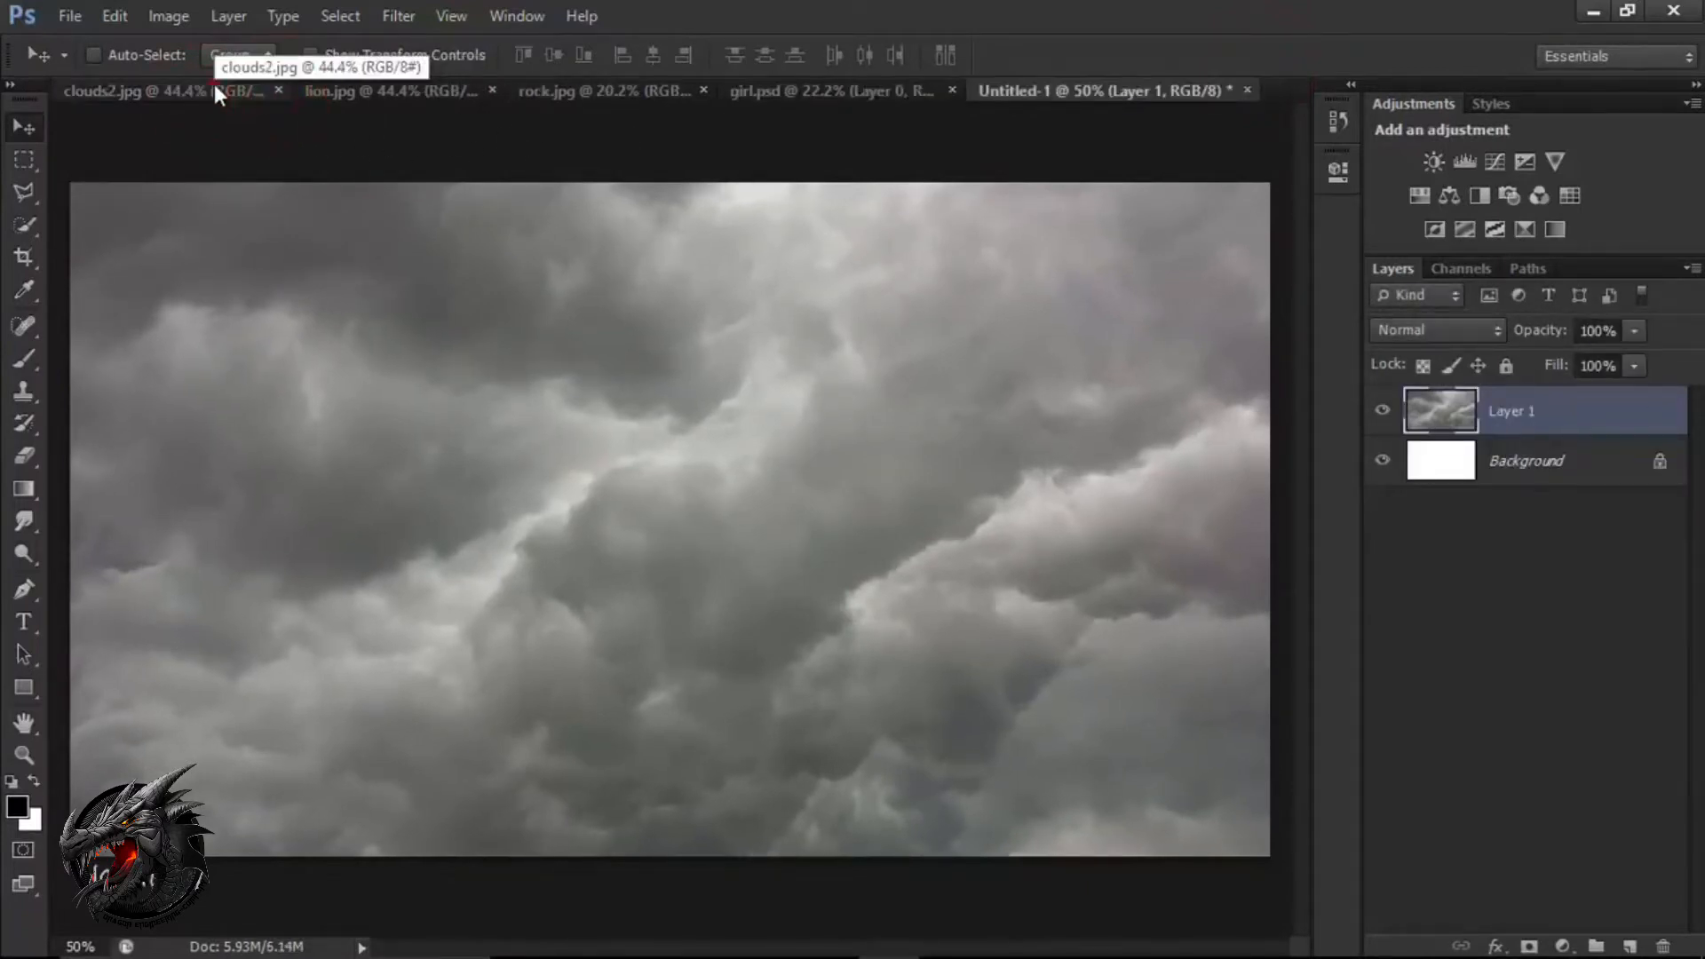
{"action": "left_click", "coordinate": [222, 88]}
{"action": "left_click_drag", "start_coordinate": [522, 423], "coordinate": [747, 425]}
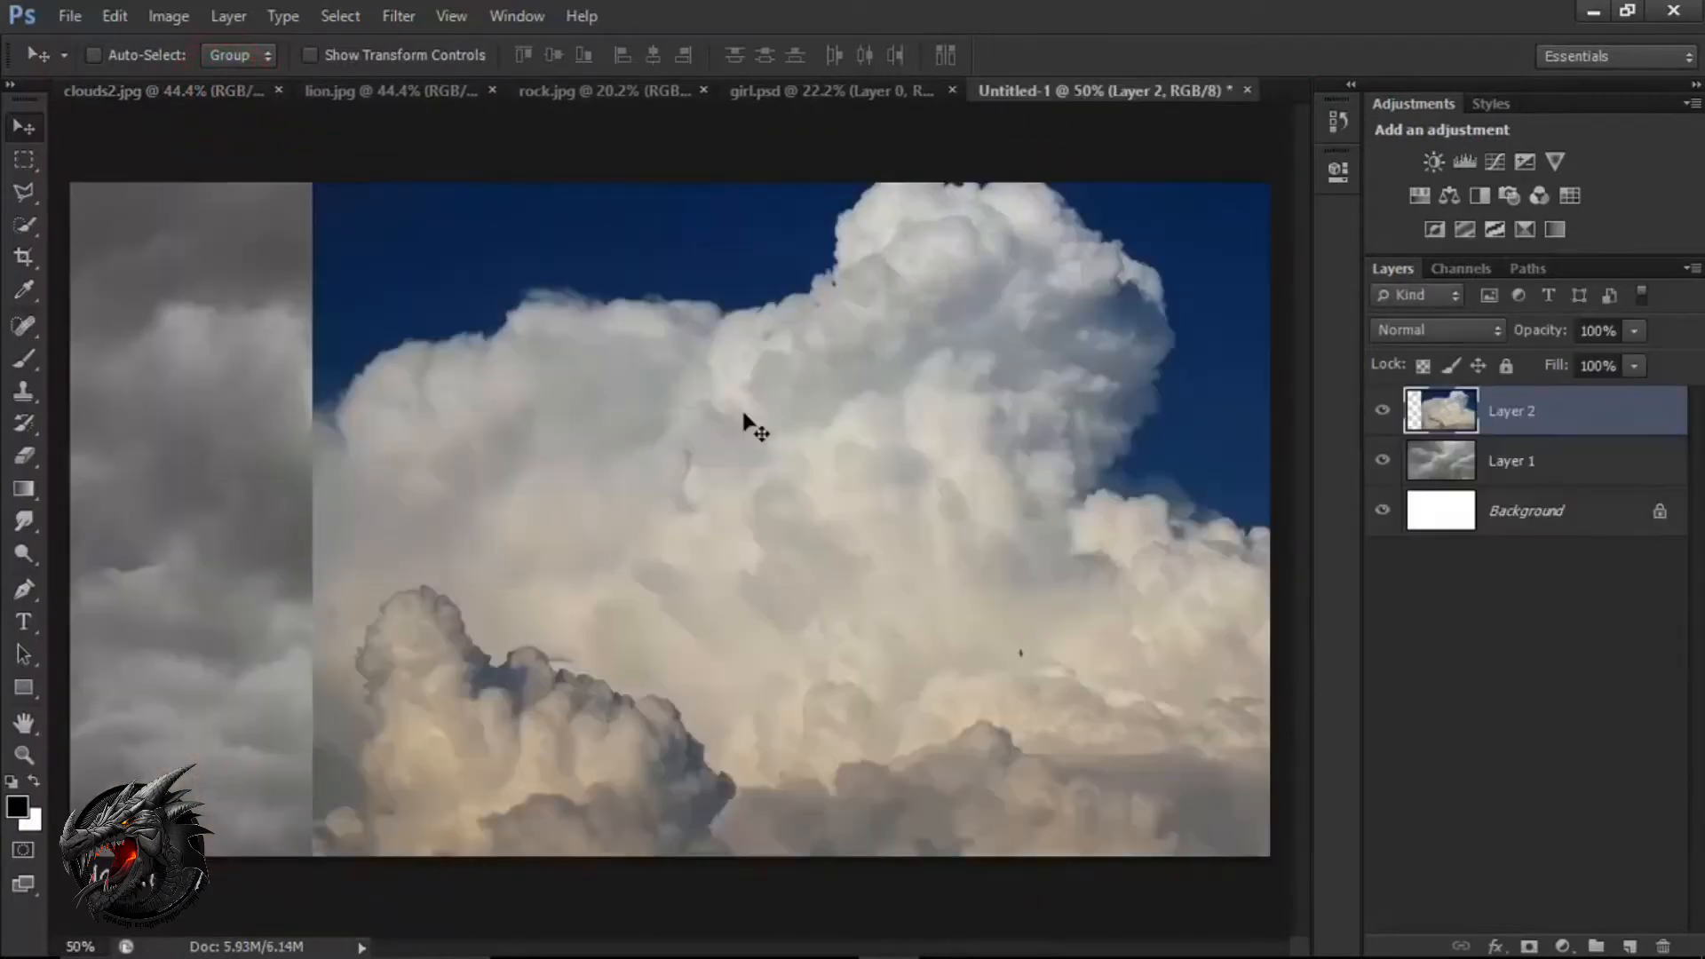
Position the blue-sky cloud layer over the canvas, scale it to about 101.8% so it fills the frame, and apply the transform.
{"action": "left_click", "coordinate": [783, 503]}
{"action": "left_click_drag", "start_coordinate": [783, 503], "coordinate": [557, 546]}
{"action": "key", "text": "ctrl+t"}
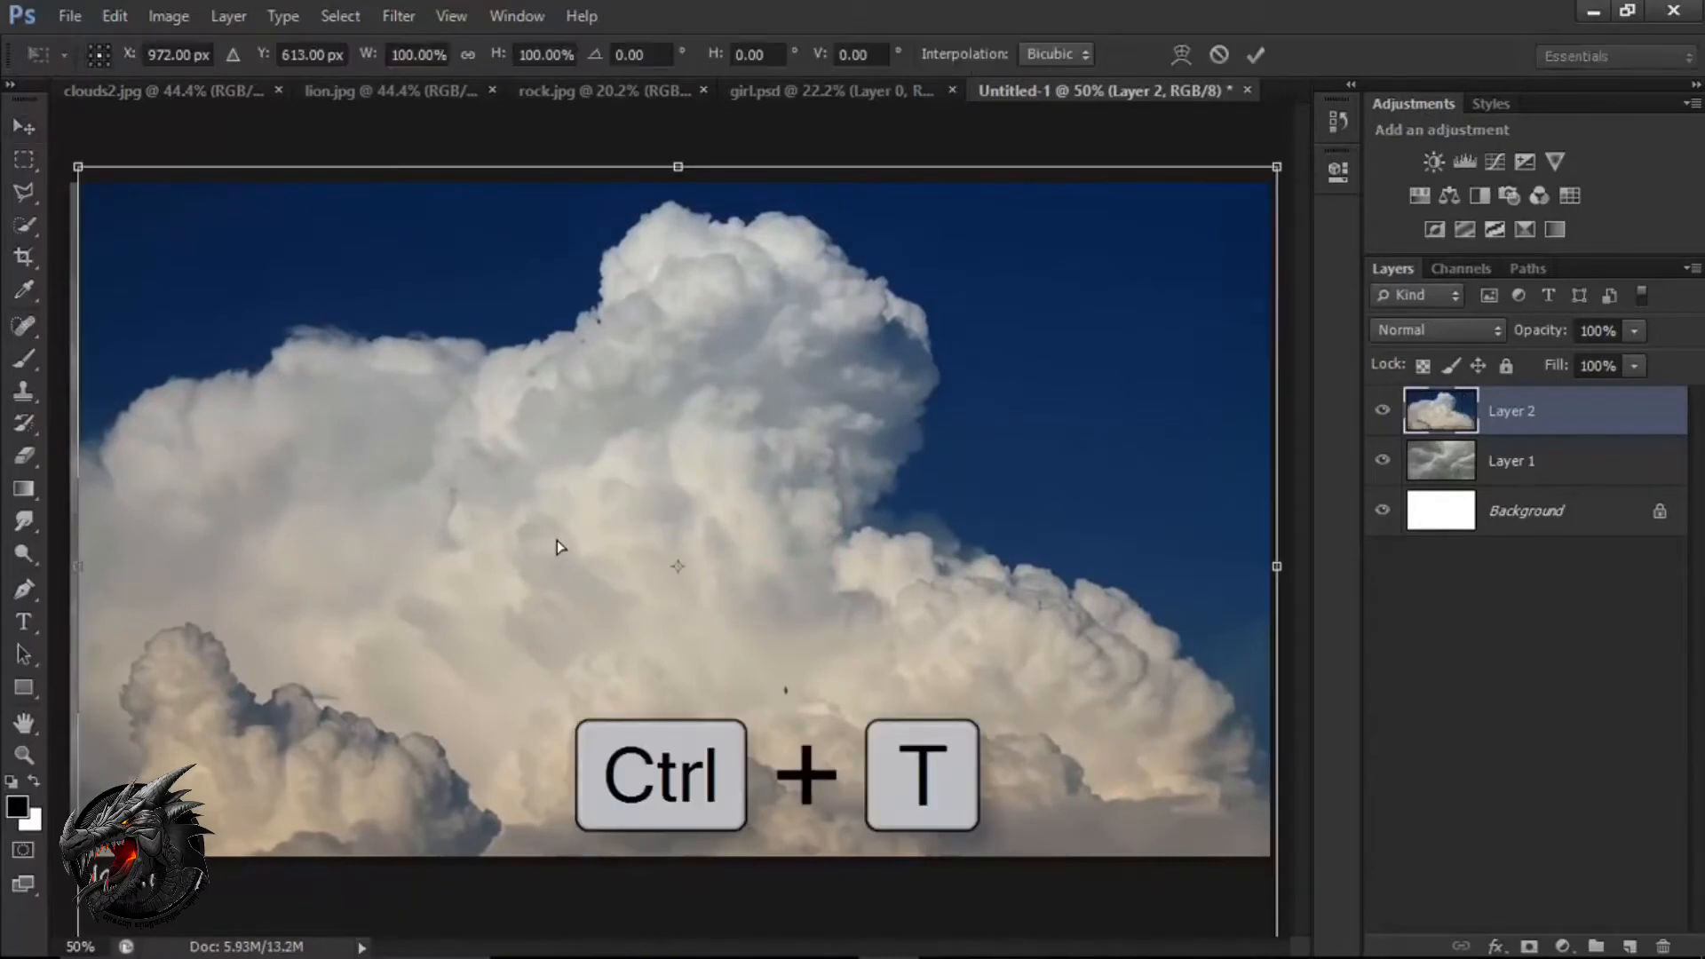
{"action": "left_click", "coordinate": [686, 539]}
{"action": "left_click_drag", "start_coordinate": [685, 539], "coordinate": [666, 431]}
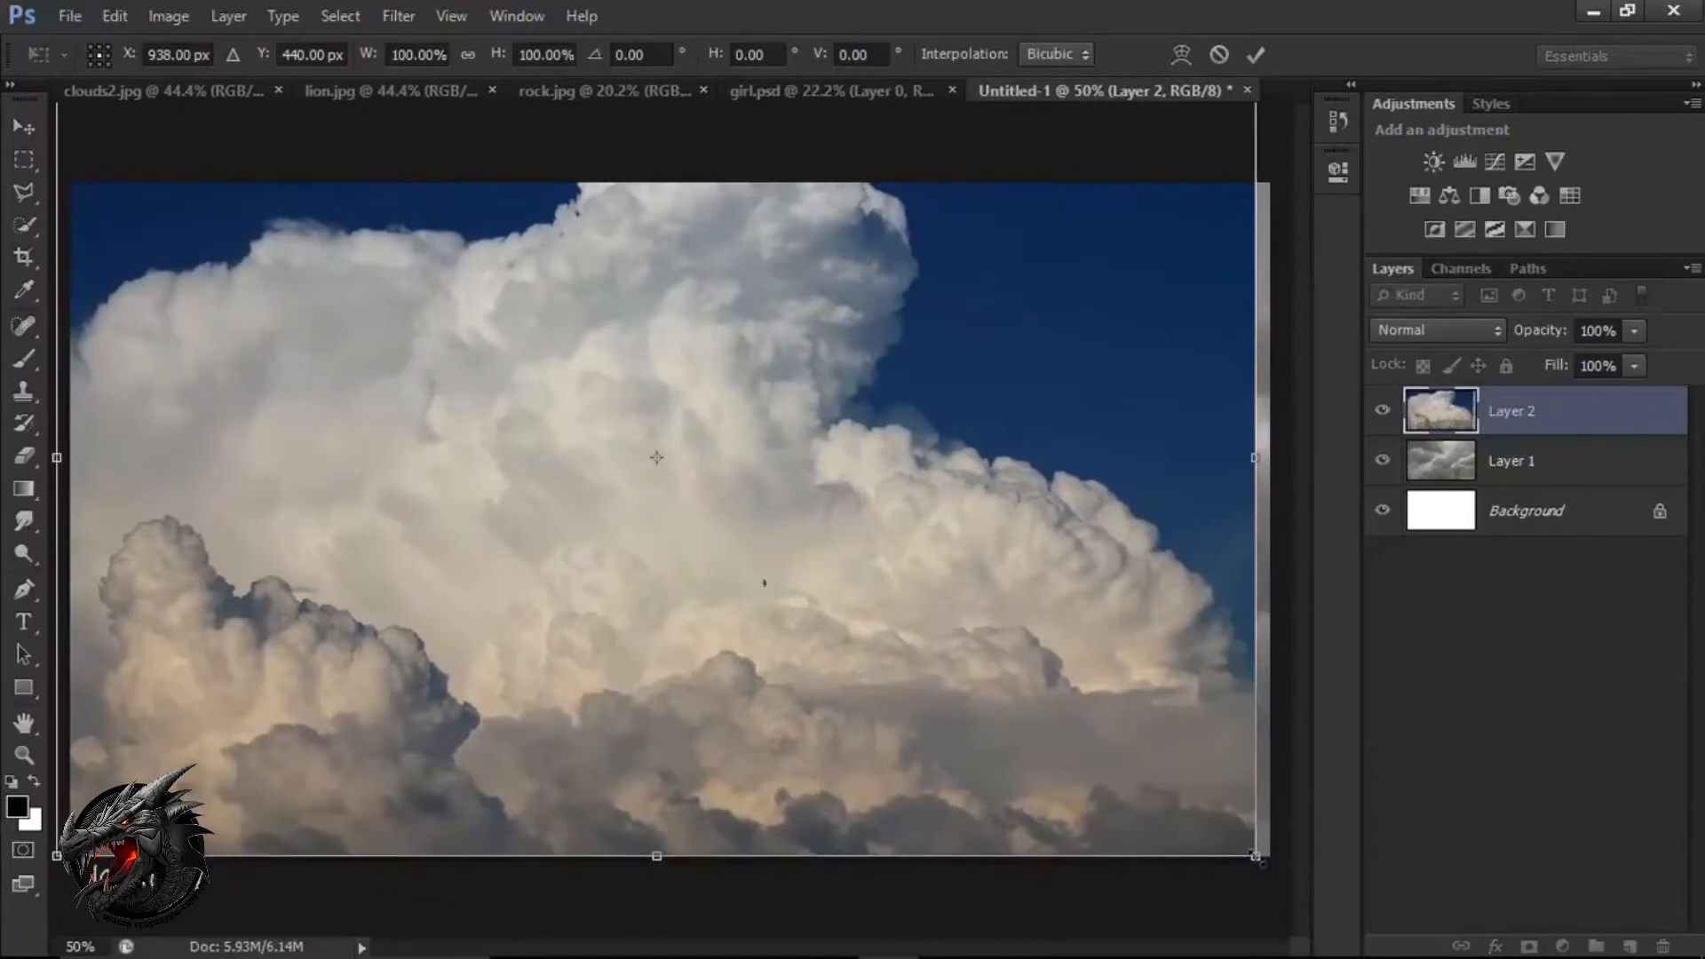
{"action": "left_click_drag", "start_coordinate": [1255, 855], "coordinate": [1276, 862]}
{"action": "left_click_drag", "start_coordinate": [1067, 663], "coordinate": [1066, 655]}
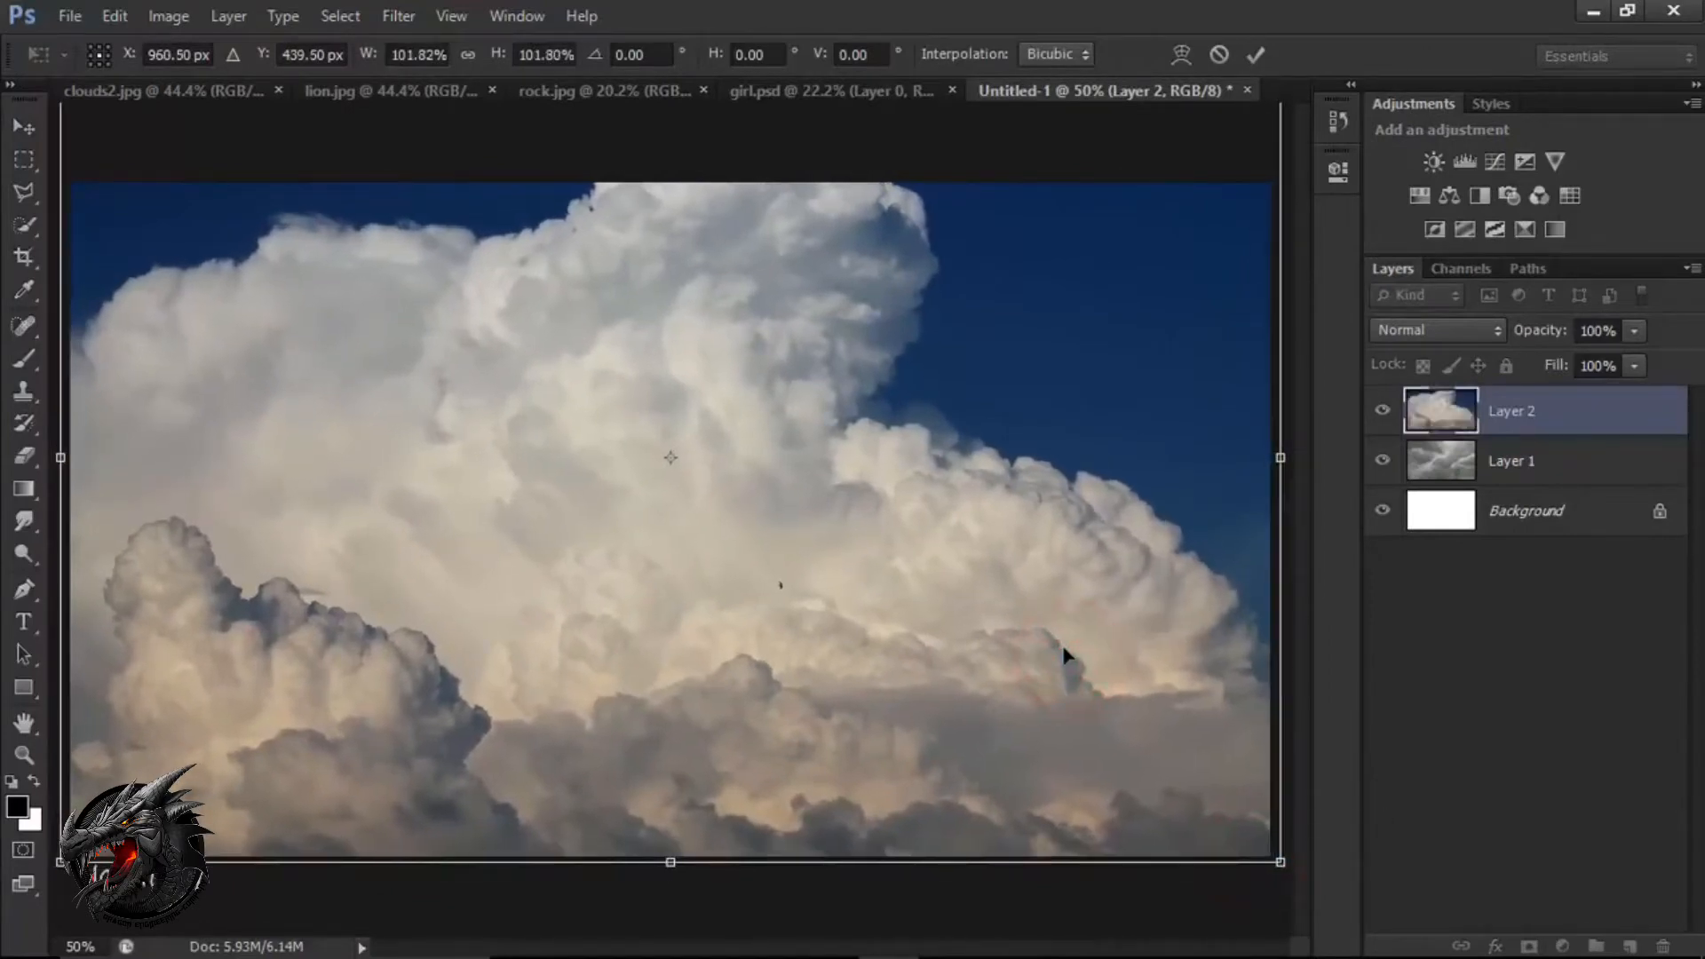
{"action": "left_click", "coordinate": [1258, 58]}
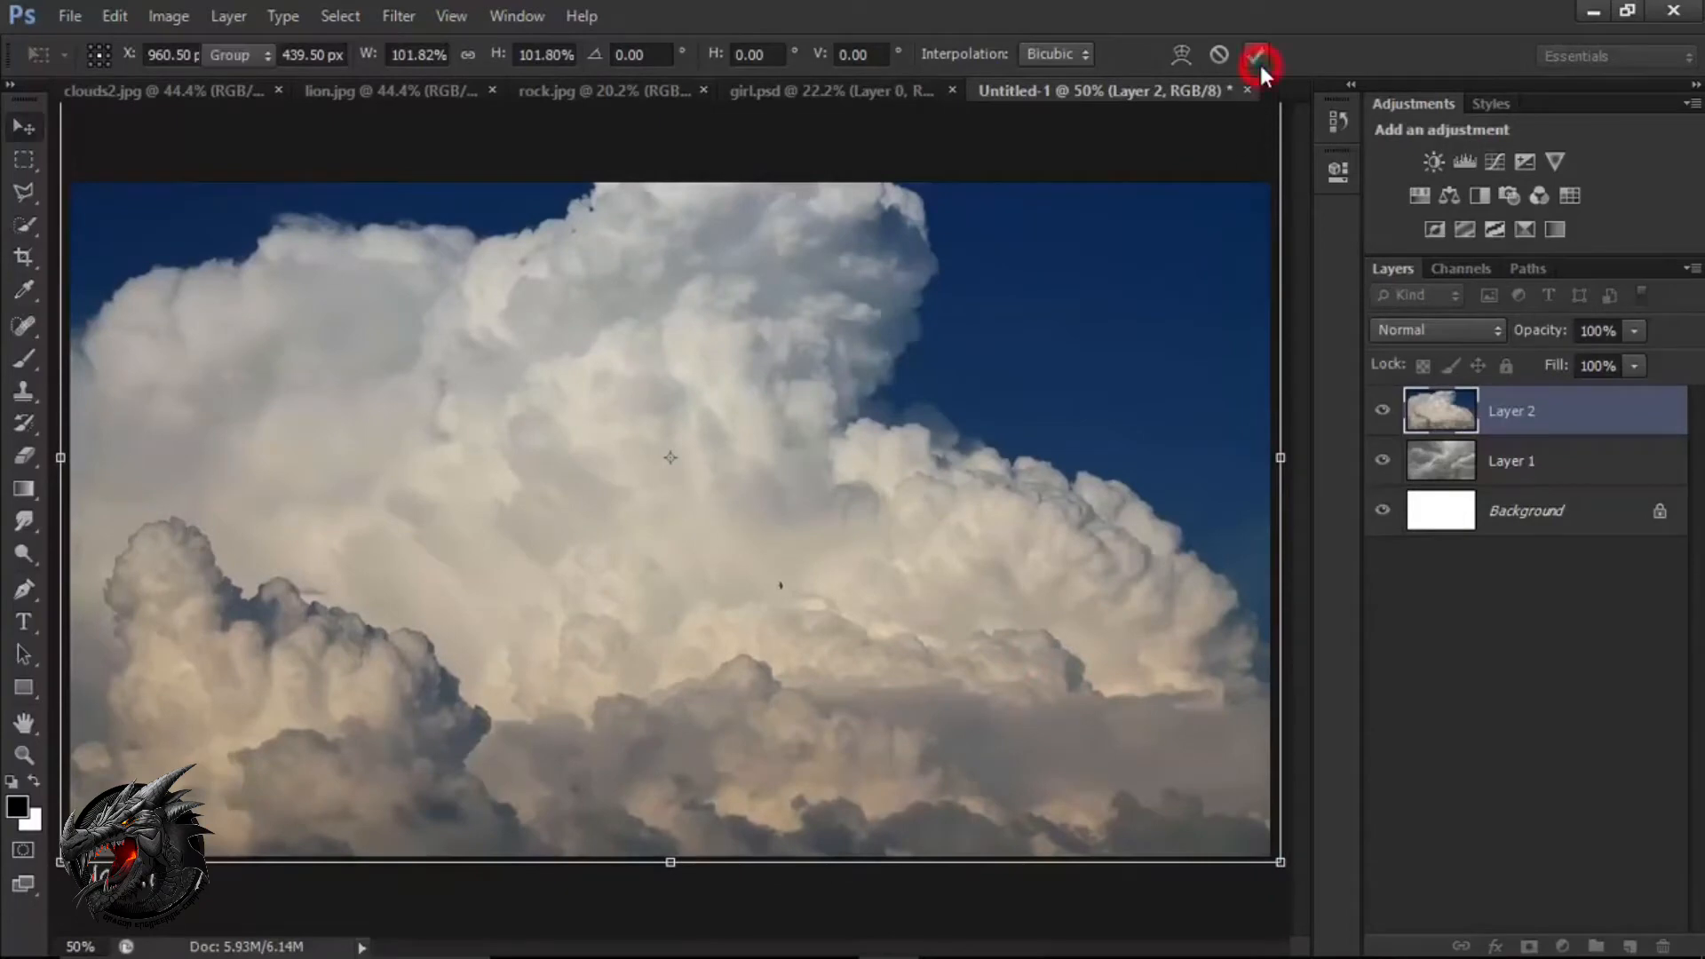
Add a layer mask to Layer 2 and make the mask active.
{"action": "left_click", "coordinate": [1503, 412]}
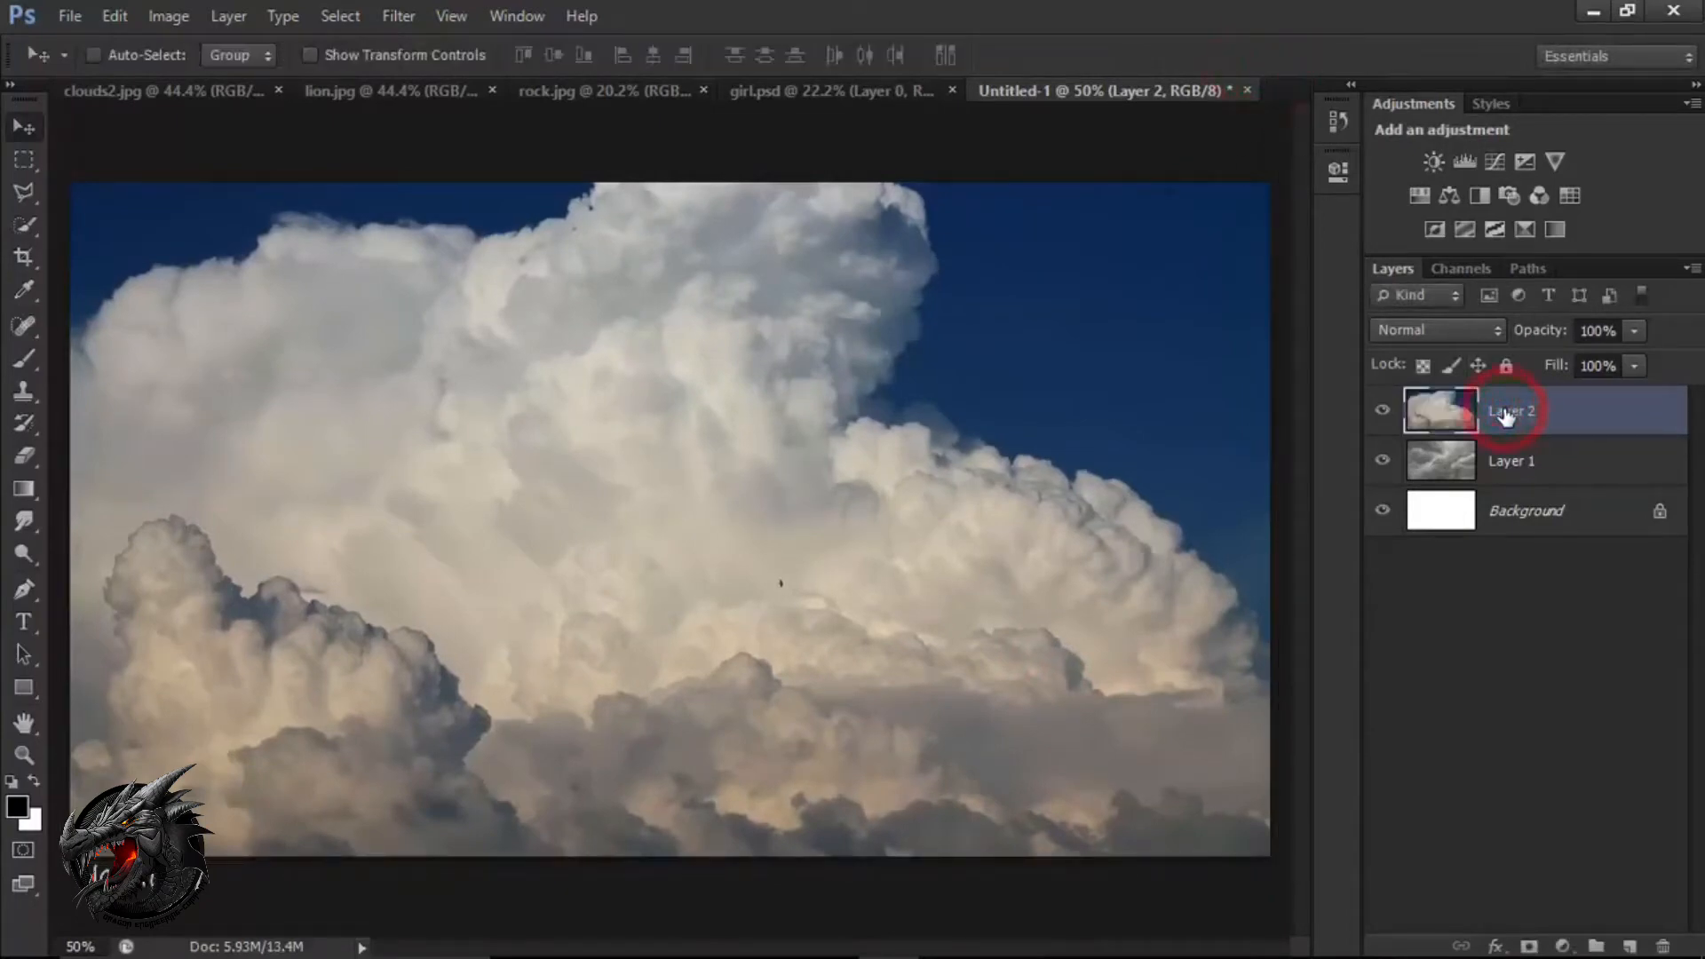
{"action": "left_click", "coordinate": [1527, 944]}
{"action": "left_click", "coordinate": [1530, 412]}
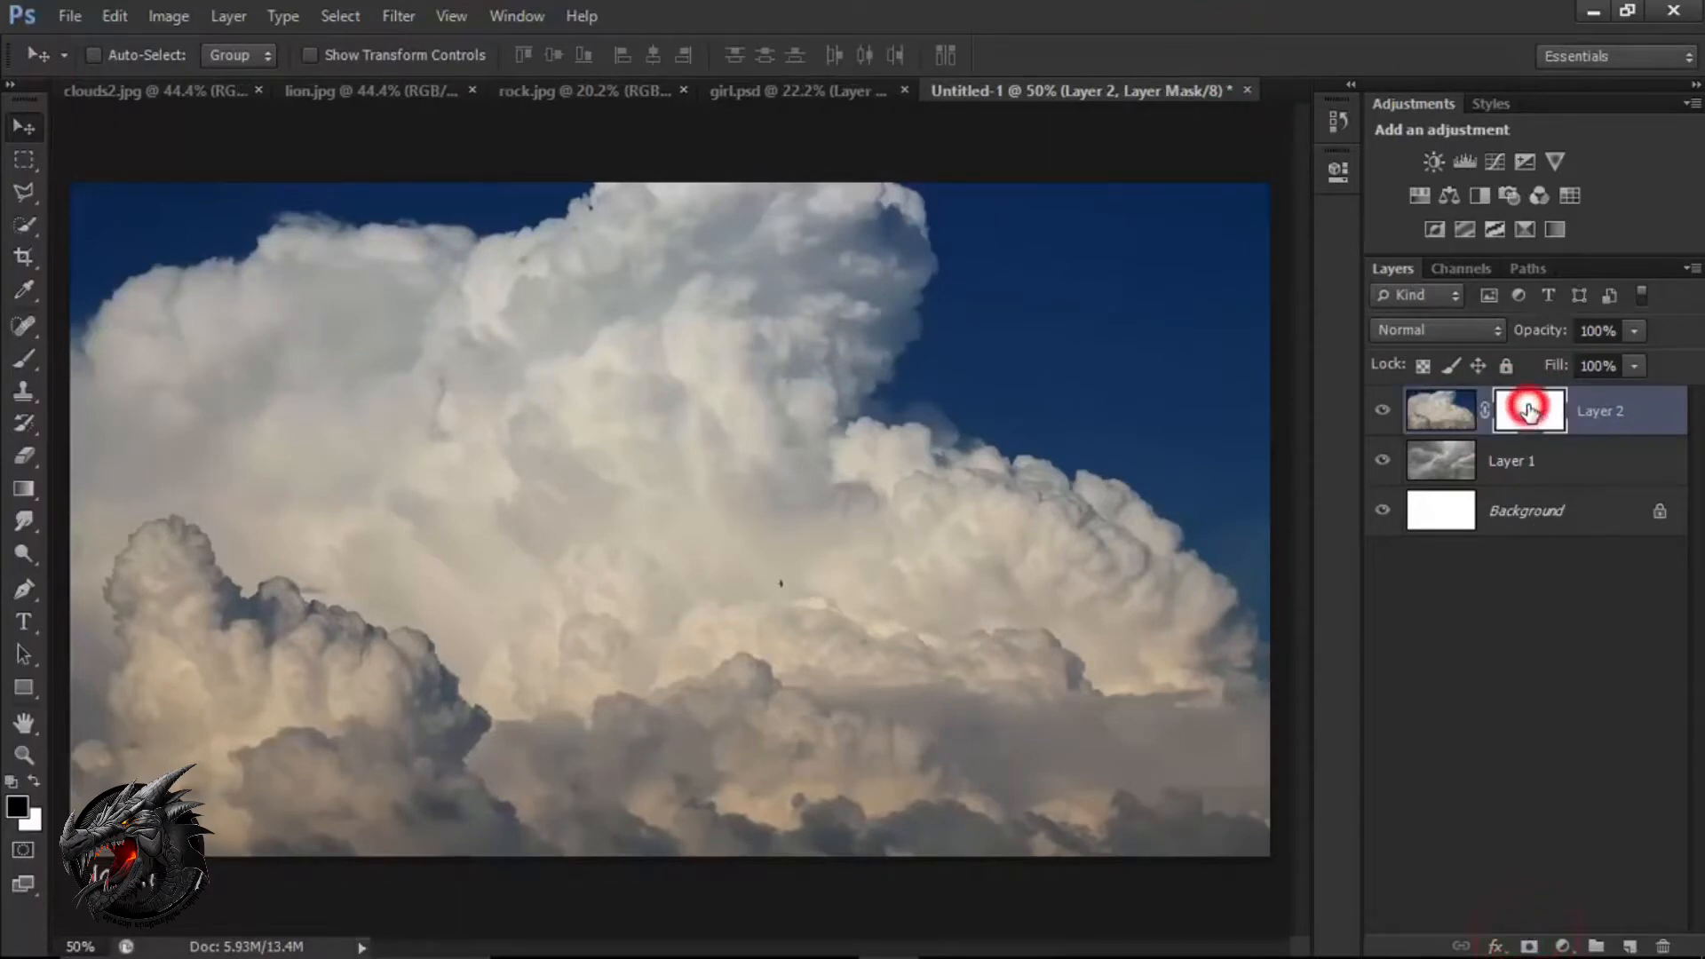
Choose the Brush tool and check the soft round brush's size and hardness settings.
{"action": "left_click", "coordinate": [34, 353]}
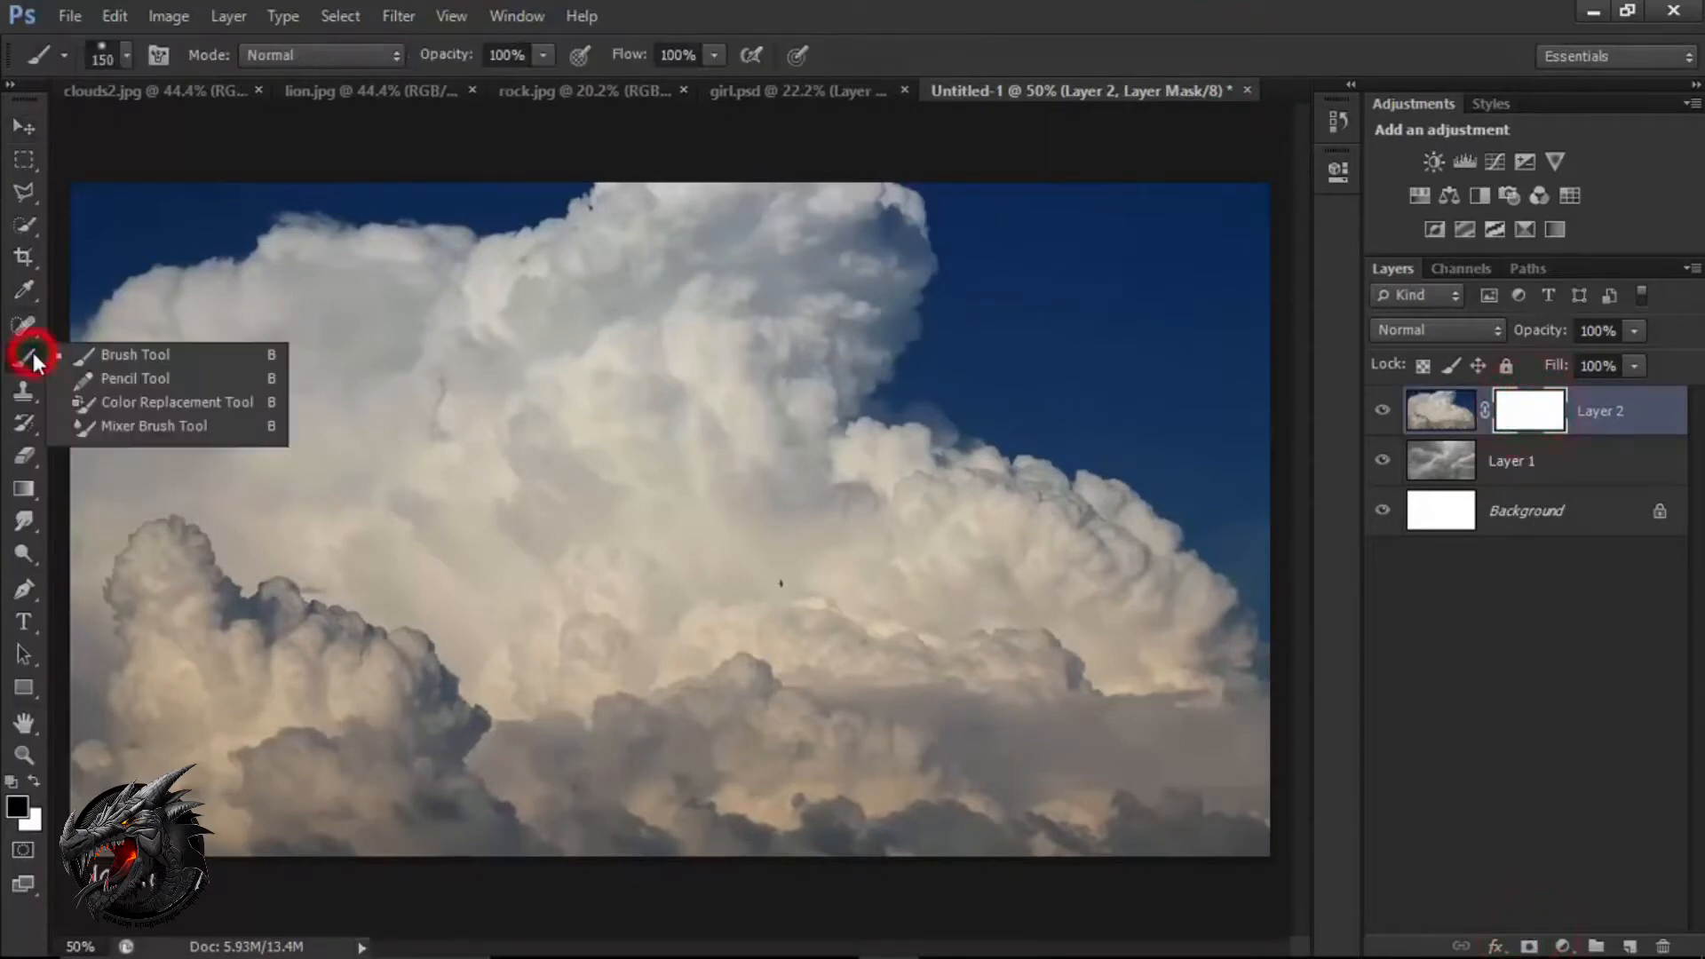
{"action": "left_click", "coordinate": [117, 362]}
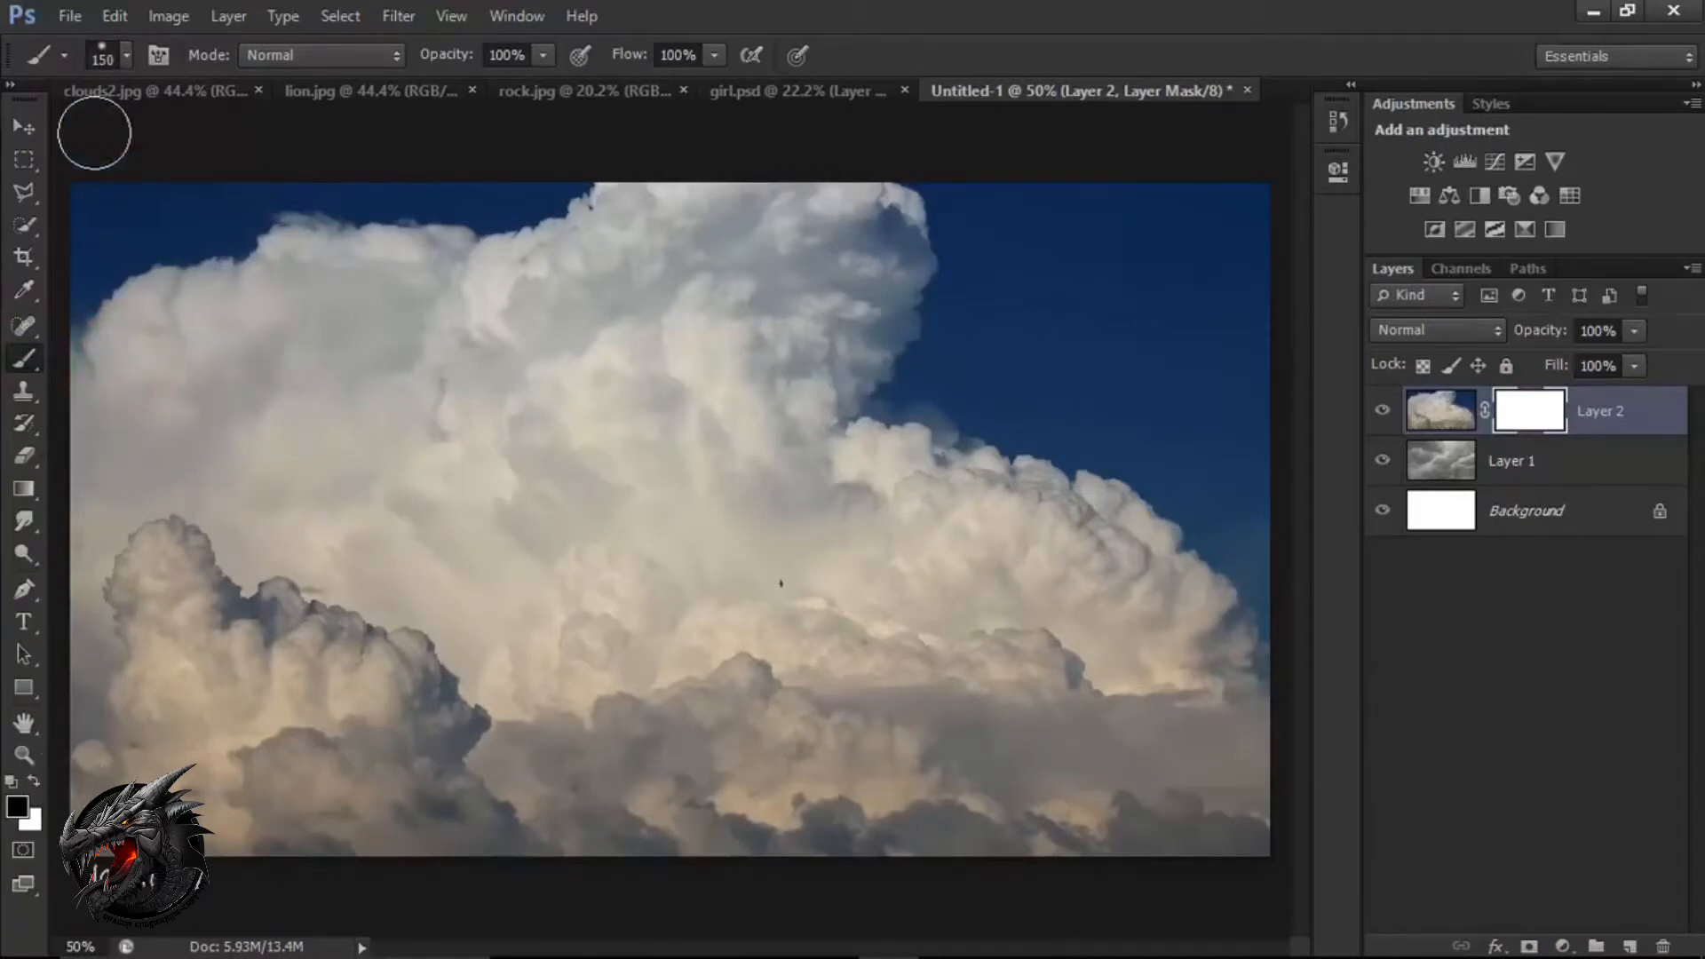
{"action": "left_click", "coordinate": [127, 57]}
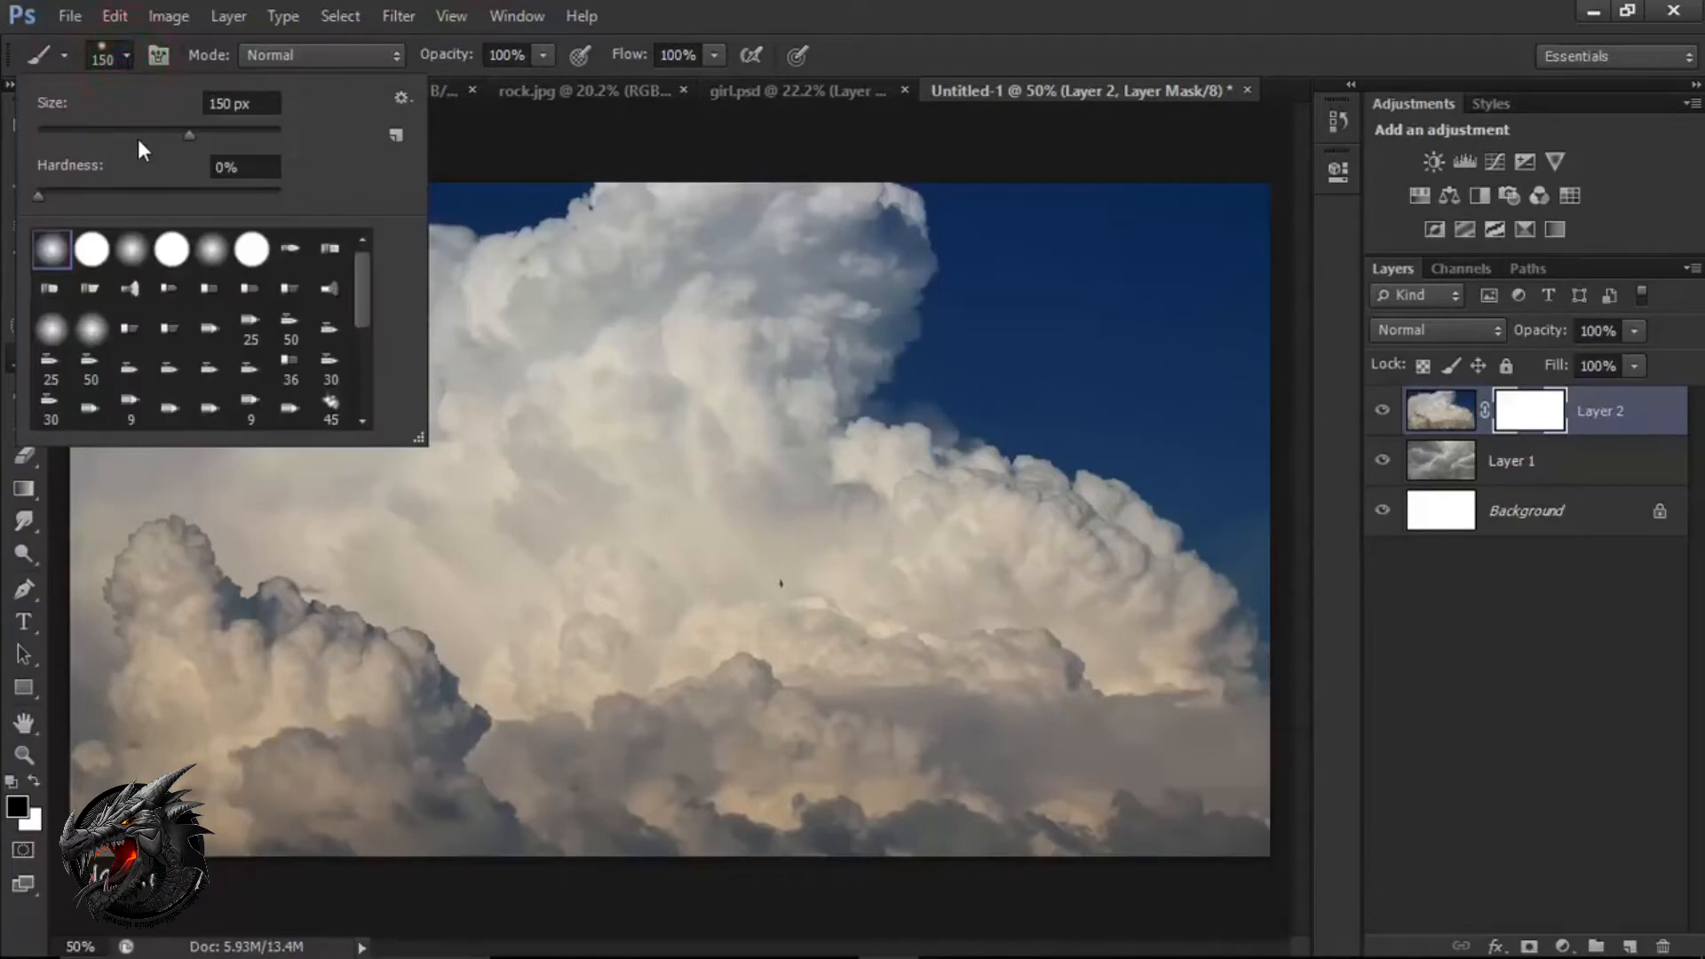
{"action": "left_click", "coordinate": [129, 57]}
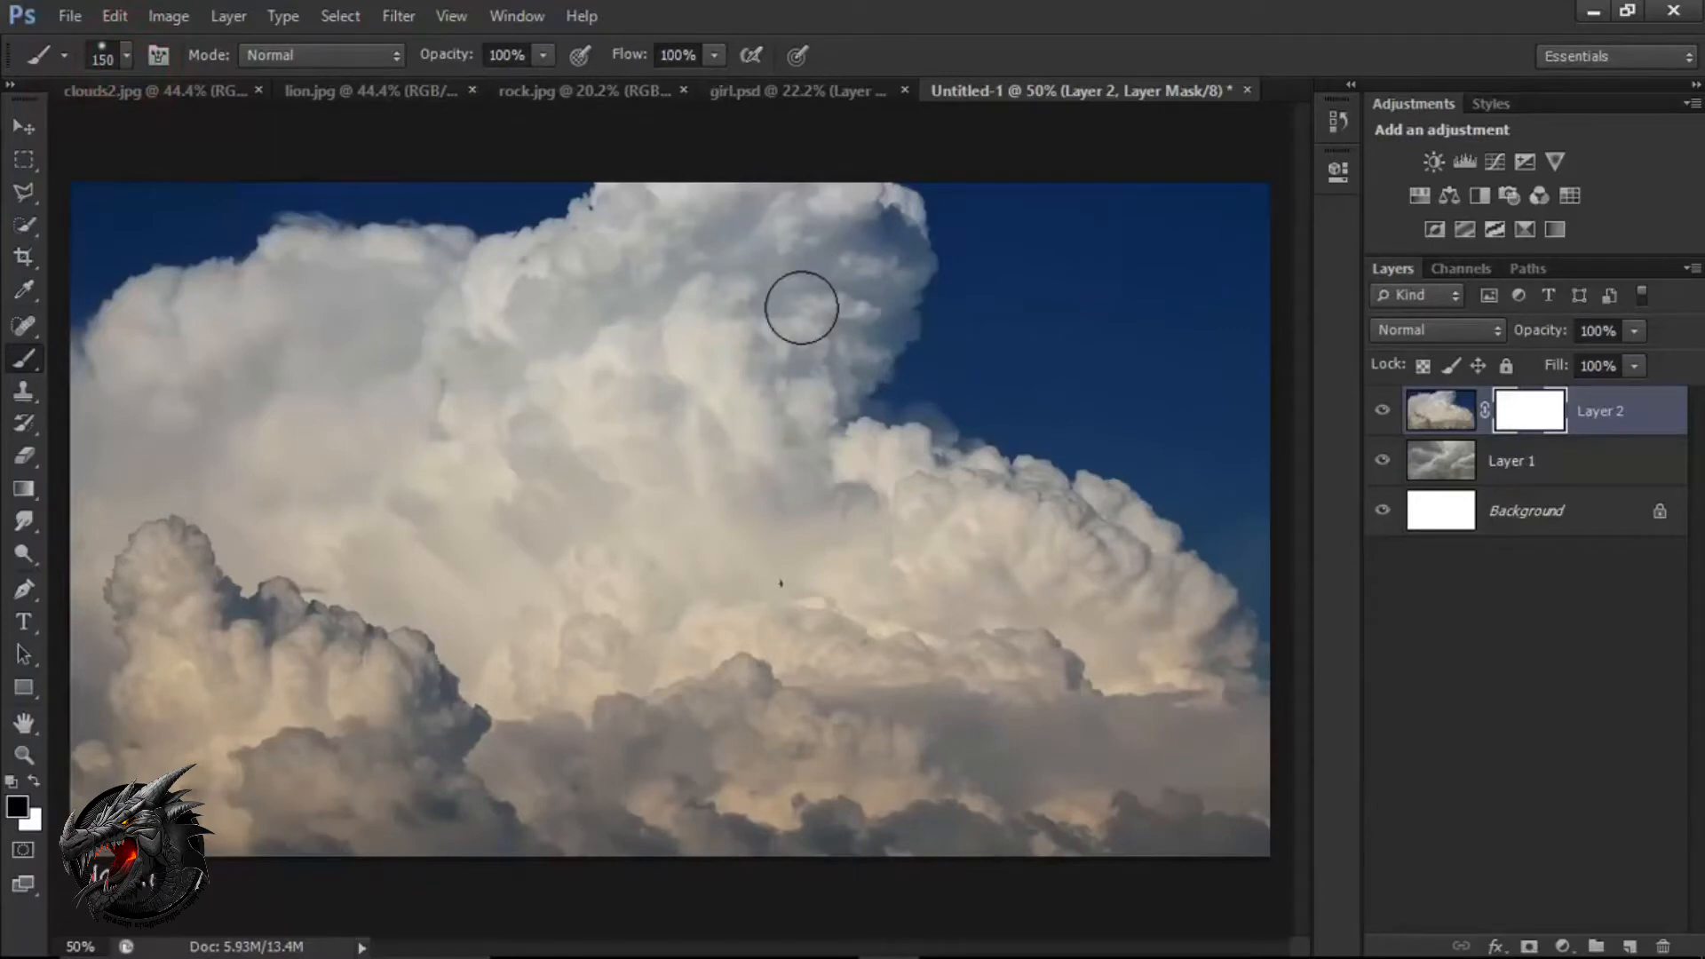
Enlarge the brush to 800 px and shrink it back to 150 px.
{"action": "key", "text": "bracketright"}
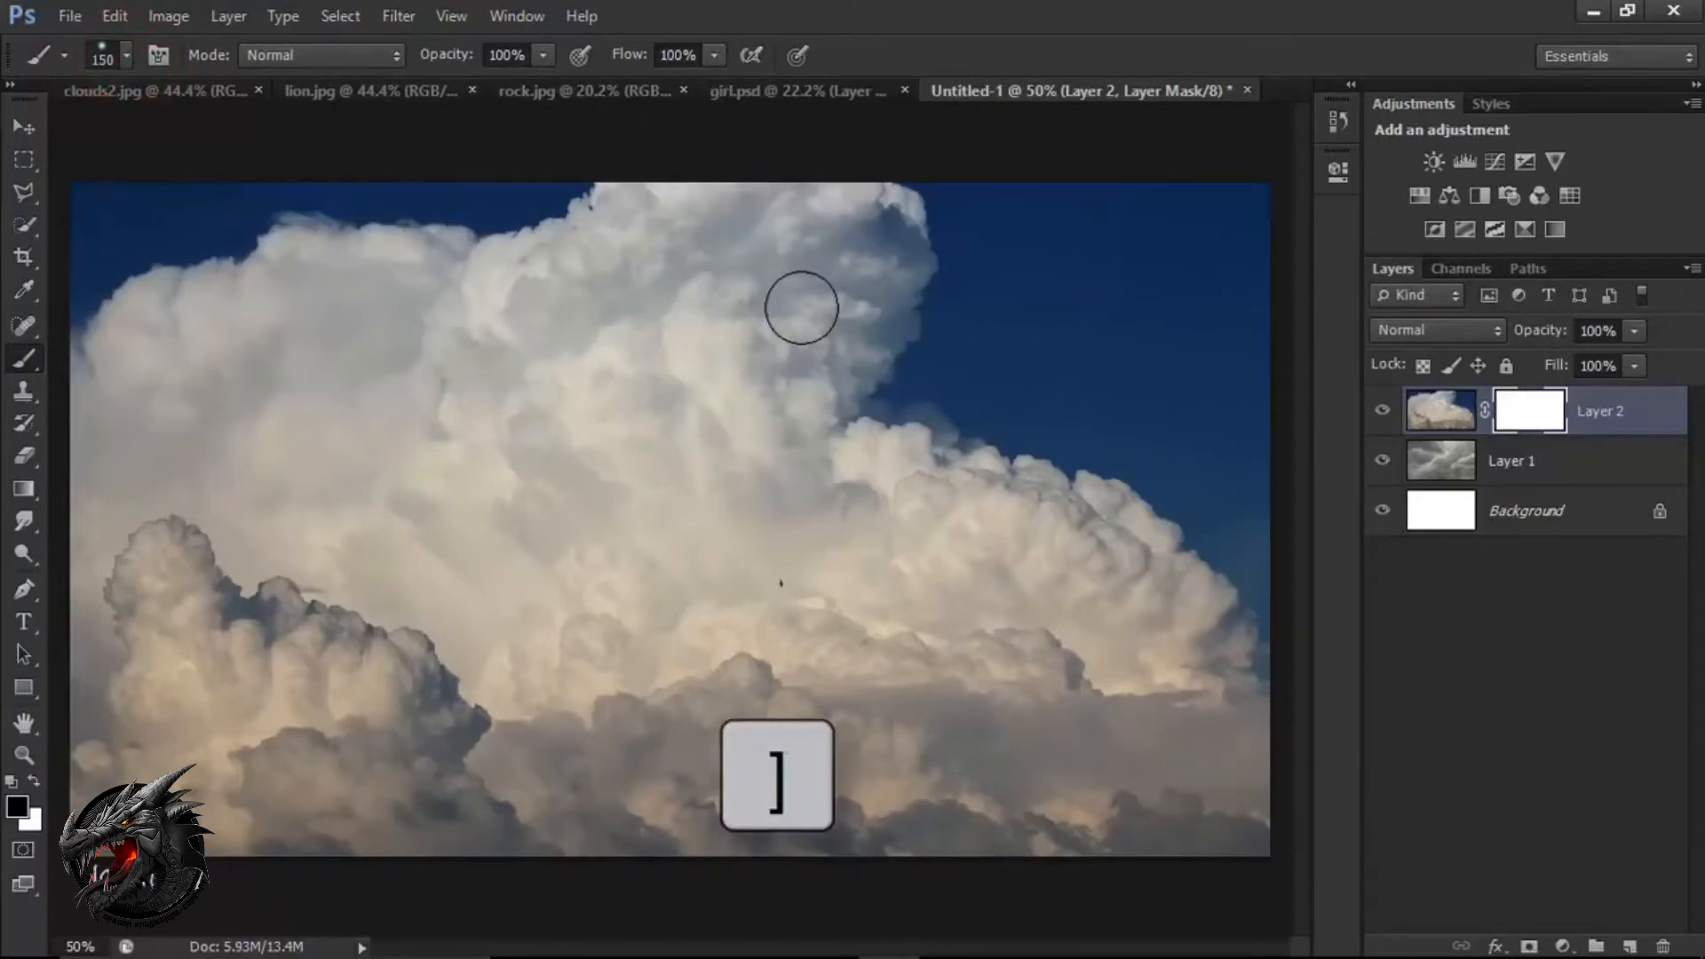
{"action": "key", "text": "bracketright"}
{"action": "key", "text": "bracketright"}
{"action": "key", "text": "bracketright"}
{"action": "key", "text": "bracketright"}
{"action": "key", "text": "bracketright"}
{"action": "key", "text": "bracketright"}
{"action": "key", "text": "bracketright"}
{"action": "key", "text": "bracketright"}
{"action": "key", "text": "bracketright"}
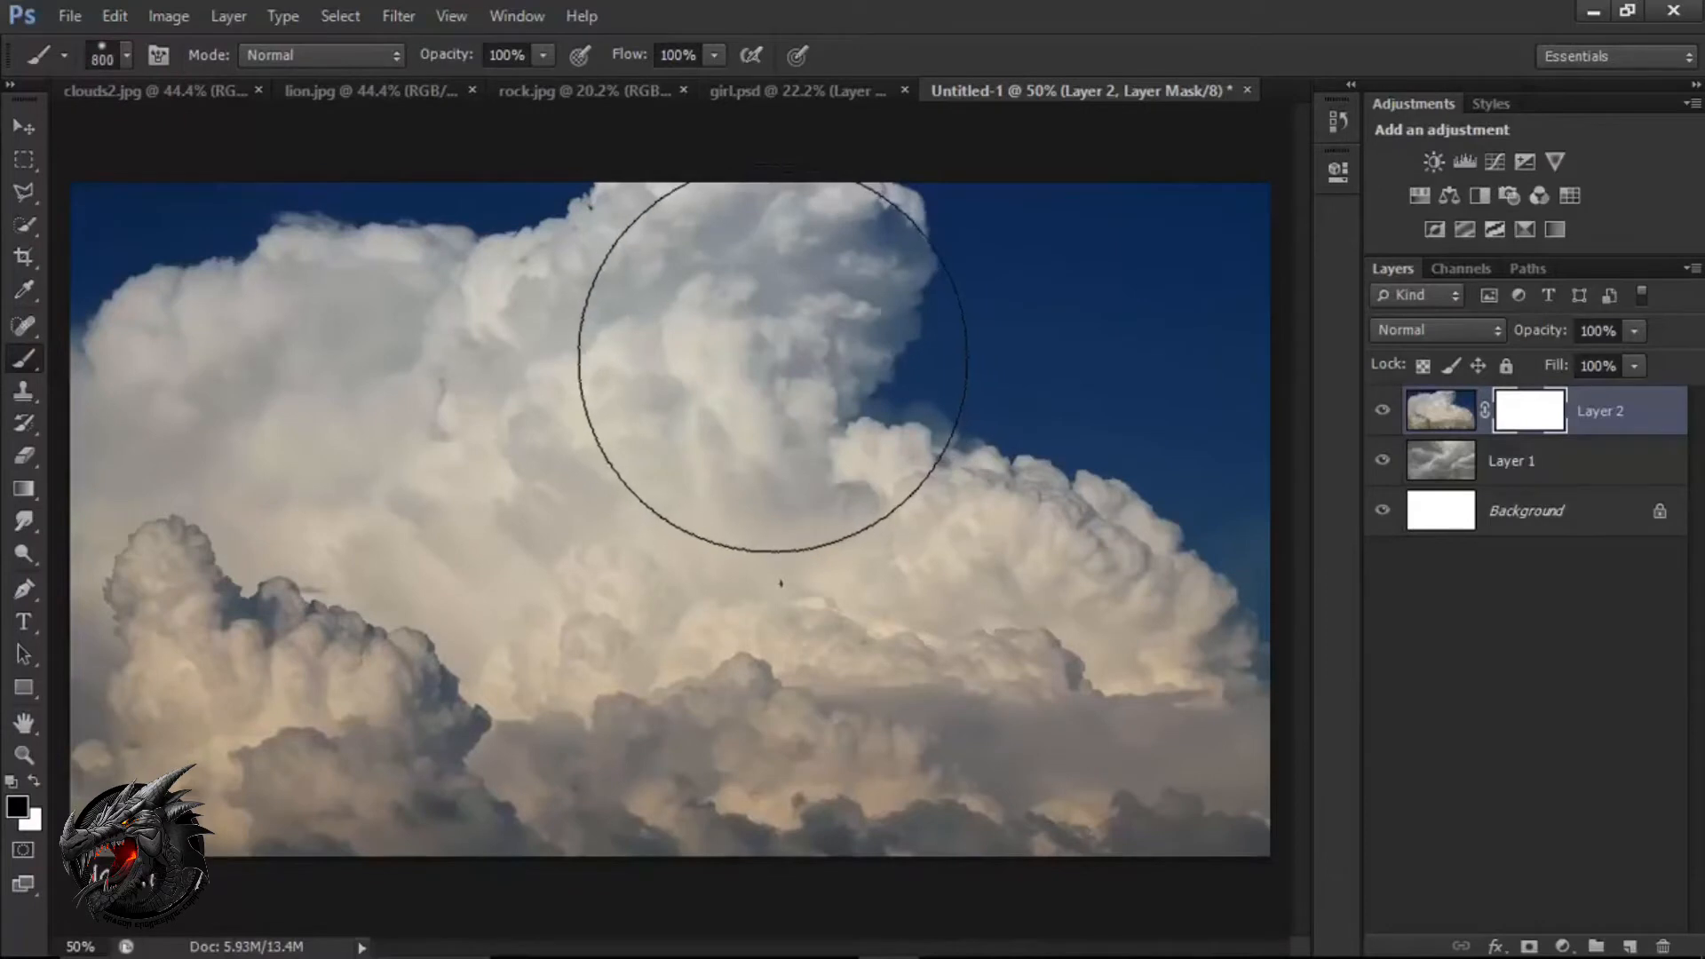
{"action": "key", "text": "bracketleft"}
{"action": "key", "text": "bracketleft"}
{"action": "key", "text": "bracketleft"}
{"action": "key", "text": "bracketleft"}
{"action": "key", "text": "bracketleft"}
{"action": "key", "text": "bracketleft"}
{"action": "key", "text": "bracketleft"}
{"action": "key", "text": "bracketleft"}
{"action": "key", "text": "bracketleft"}
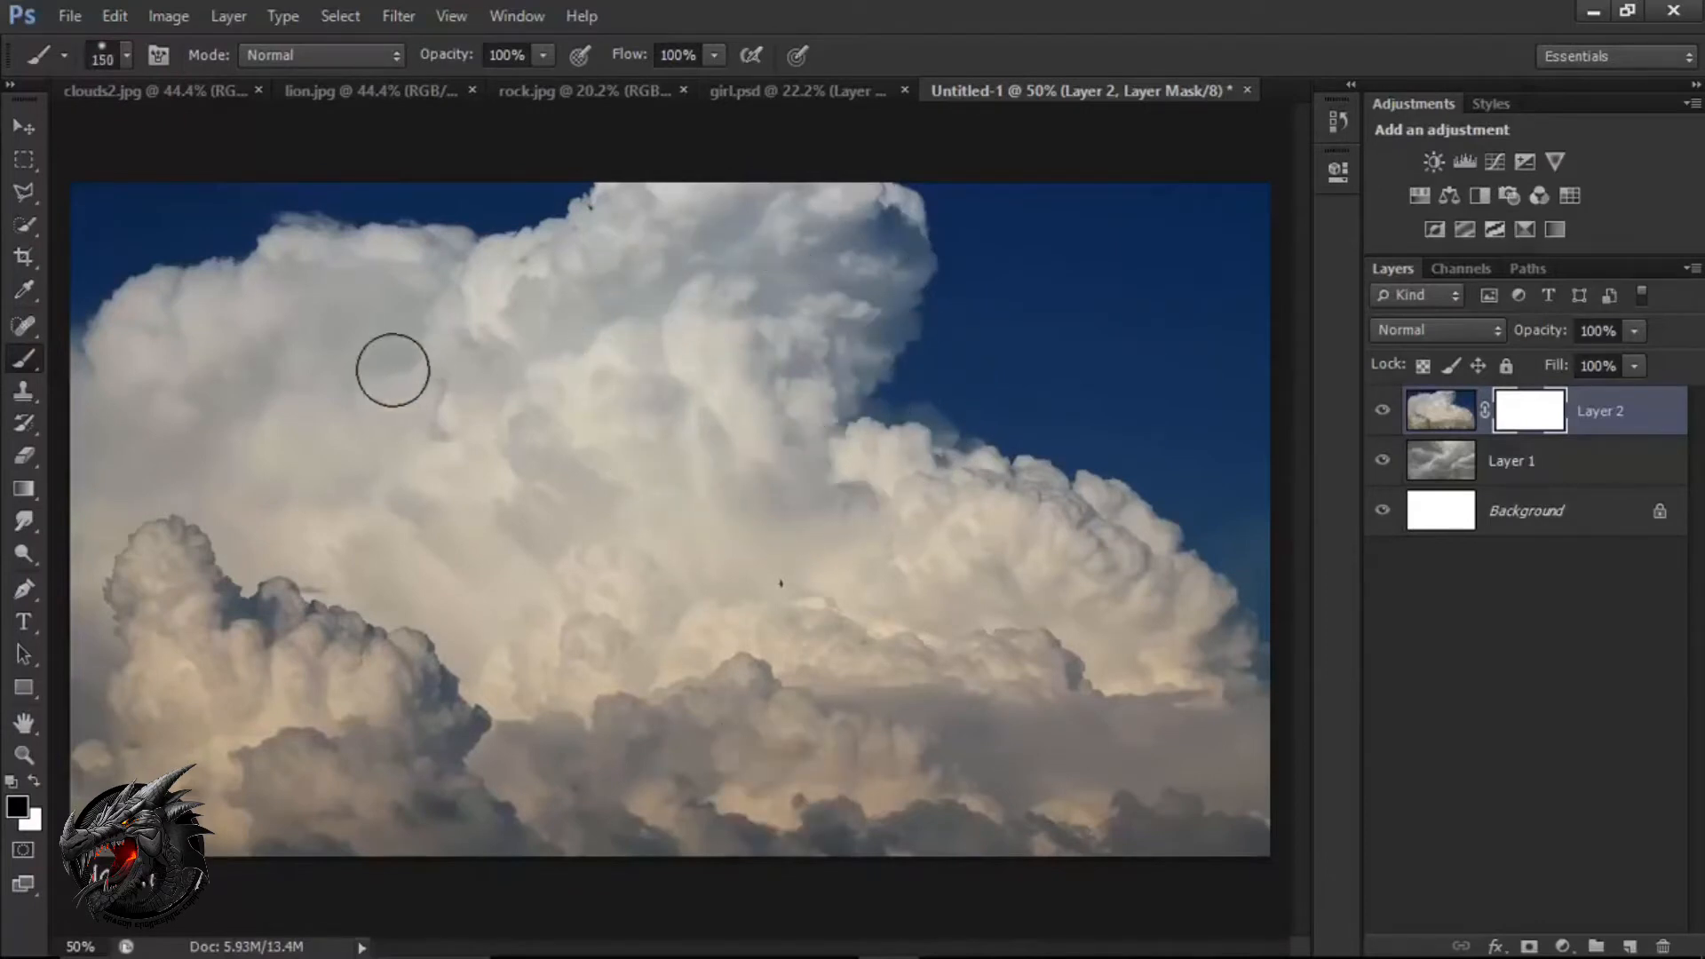
Enlarge the brush to 500 px and paint black on Layer 2's mask to hide the blue sky and upper clouds.
{"action": "key", "text": "bracketright"}
{"action": "key", "text": "bracketright"}
{"action": "key", "text": "bracketright"}
{"action": "key", "text": "bracketright"}
{"action": "key", "text": "bracketright"}
{"action": "key", "text": "bracketright"}
{"action": "mouse_move", "coordinate": [124, 276]}
{"action": "left_mouse_down"}
{"action": "mouse_move", "coordinate": [324, 268]}
{"action": "mouse_move", "coordinate": [245, 249]}
{"action": "mouse_move", "coordinate": [872, 198]}
{"action": "mouse_move", "coordinate": [1256, 316]}
{"action": "mouse_move", "coordinate": [1027, 295]}
{"action": "mouse_move", "coordinate": [955, 382]}
{"action": "mouse_move", "coordinate": [1256, 533]}
{"action": "mouse_move", "coordinate": [1110, 453]}
{"action": "mouse_move", "coordinate": [845, 449]}
{"action": "mouse_move", "coordinate": [411, 304]}
{"action": "mouse_move", "coordinate": [598, 274]}
{"action": "mouse_move", "coordinate": [542, 204]}
{"action": "left_mouse_up"}
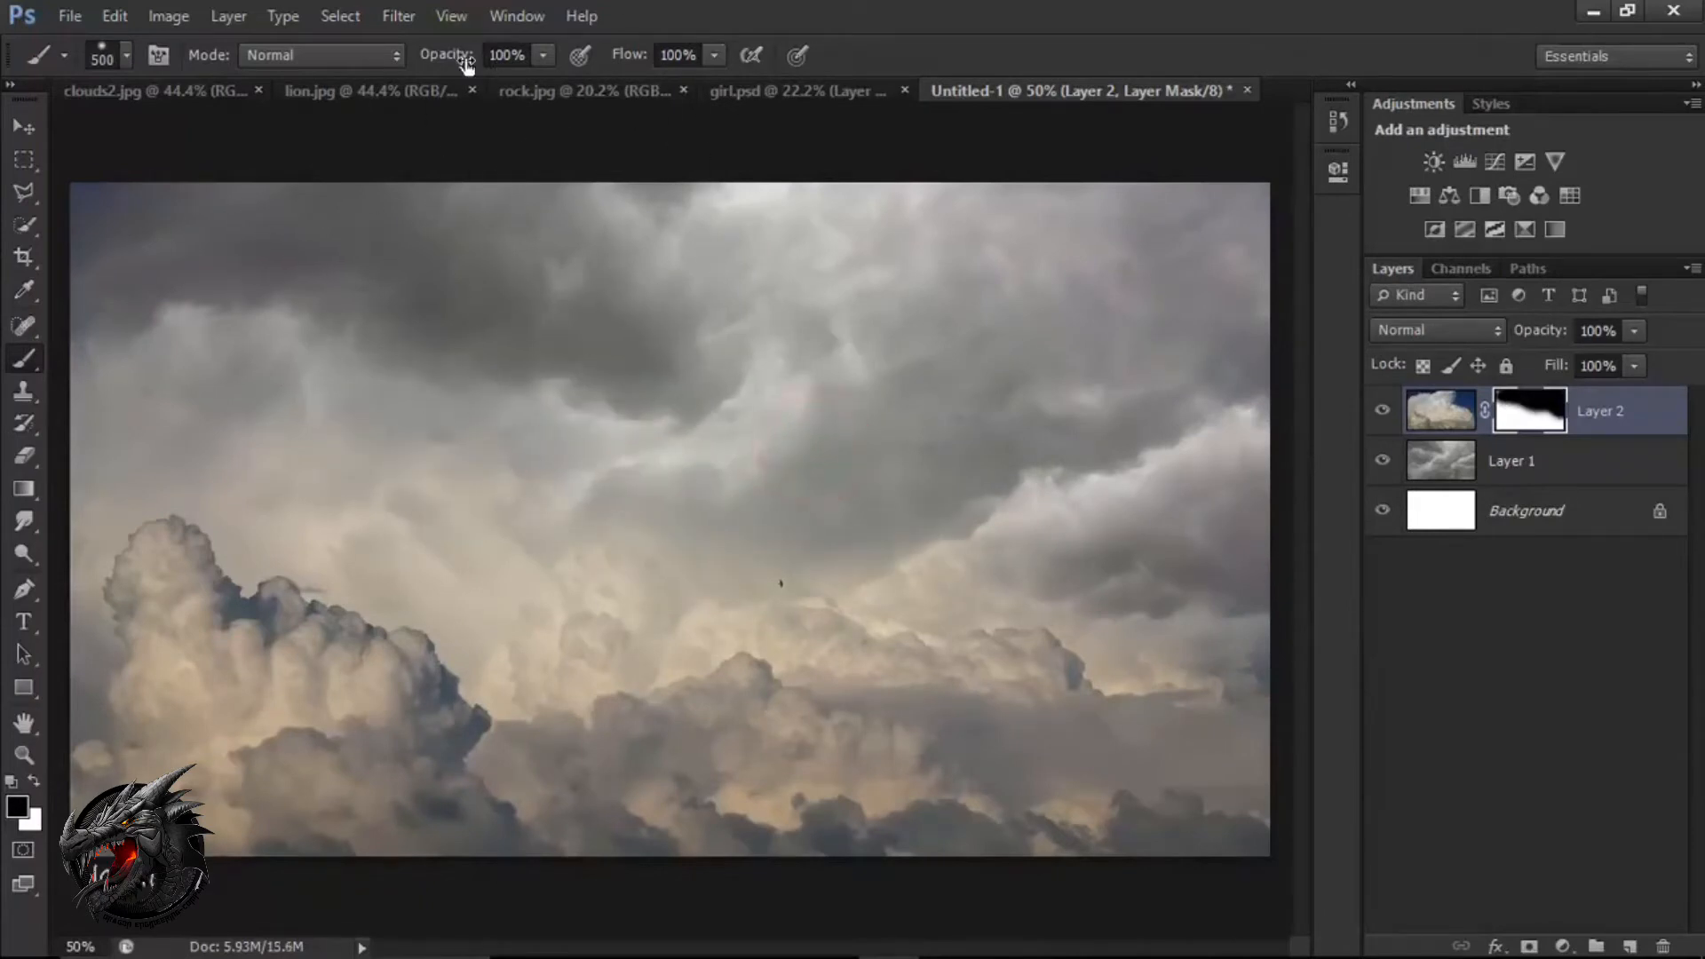
Lower the brush opacity and paint the mask across the middle of the sky to blend the two cloud layers.
{"action": "left_click_drag", "start_coordinate": [466, 64], "coordinate": [439, 64]}
{"action": "mouse_move", "coordinate": [450, 462]}
{"action": "left_mouse_down"}
{"action": "mouse_move", "coordinate": [133, 339]}
{"action": "mouse_move", "coordinate": [289, 345]}
{"action": "mouse_move", "coordinate": [647, 544]}
{"action": "mouse_move", "coordinate": [799, 509]}
{"action": "mouse_move", "coordinate": [1089, 498]}
{"action": "mouse_move", "coordinate": [1270, 542]}
{"action": "mouse_move", "coordinate": [857, 385]}
{"action": "mouse_move", "coordinate": [758, 400]}
{"action": "left_mouse_up"}
{"action": "mouse_move", "coordinate": [752, 404]}
{"action": "left_mouse_down"}
{"action": "mouse_move", "coordinate": [1012, 409]}
{"action": "mouse_move", "coordinate": [818, 422]}
{"action": "mouse_move", "coordinate": [748, 451]}
{"action": "left_mouse_up"}
{"action": "key", "text": "v"}
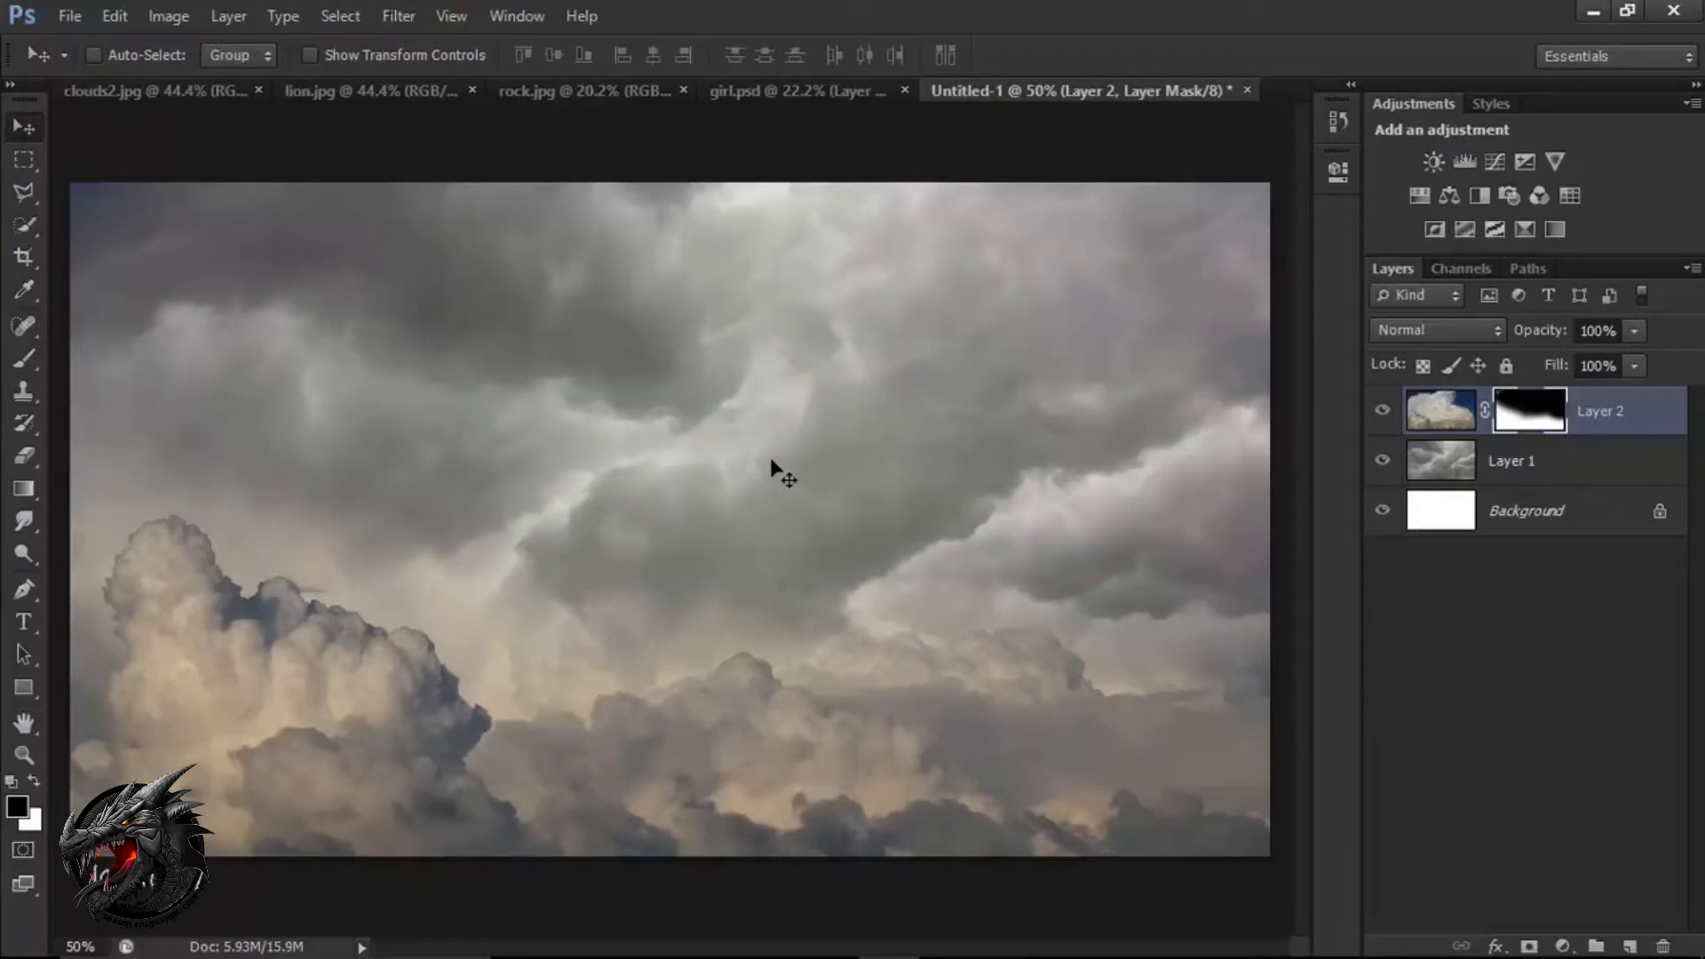
Switch to lion.jpg and choose the Quick Selection tool in add-to-selection mode.
{"action": "left_click", "coordinate": [412, 103]}
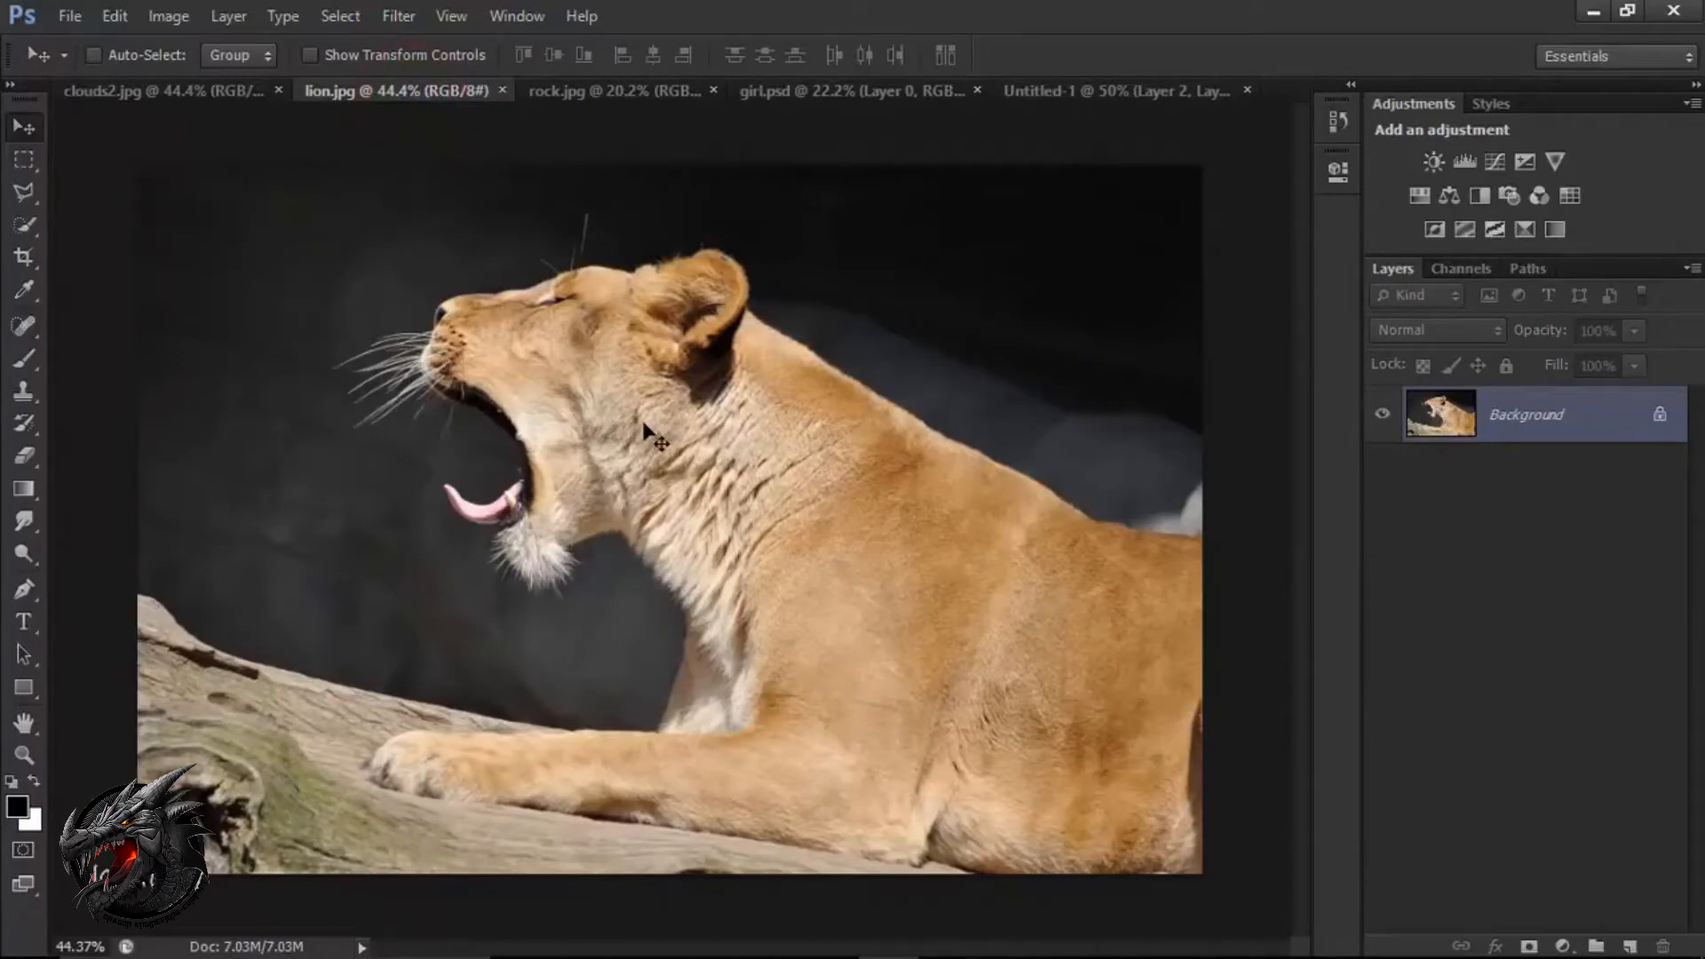
{"action": "left_click", "coordinate": [29, 227]}
{"action": "left_click", "coordinate": [92, 229]}
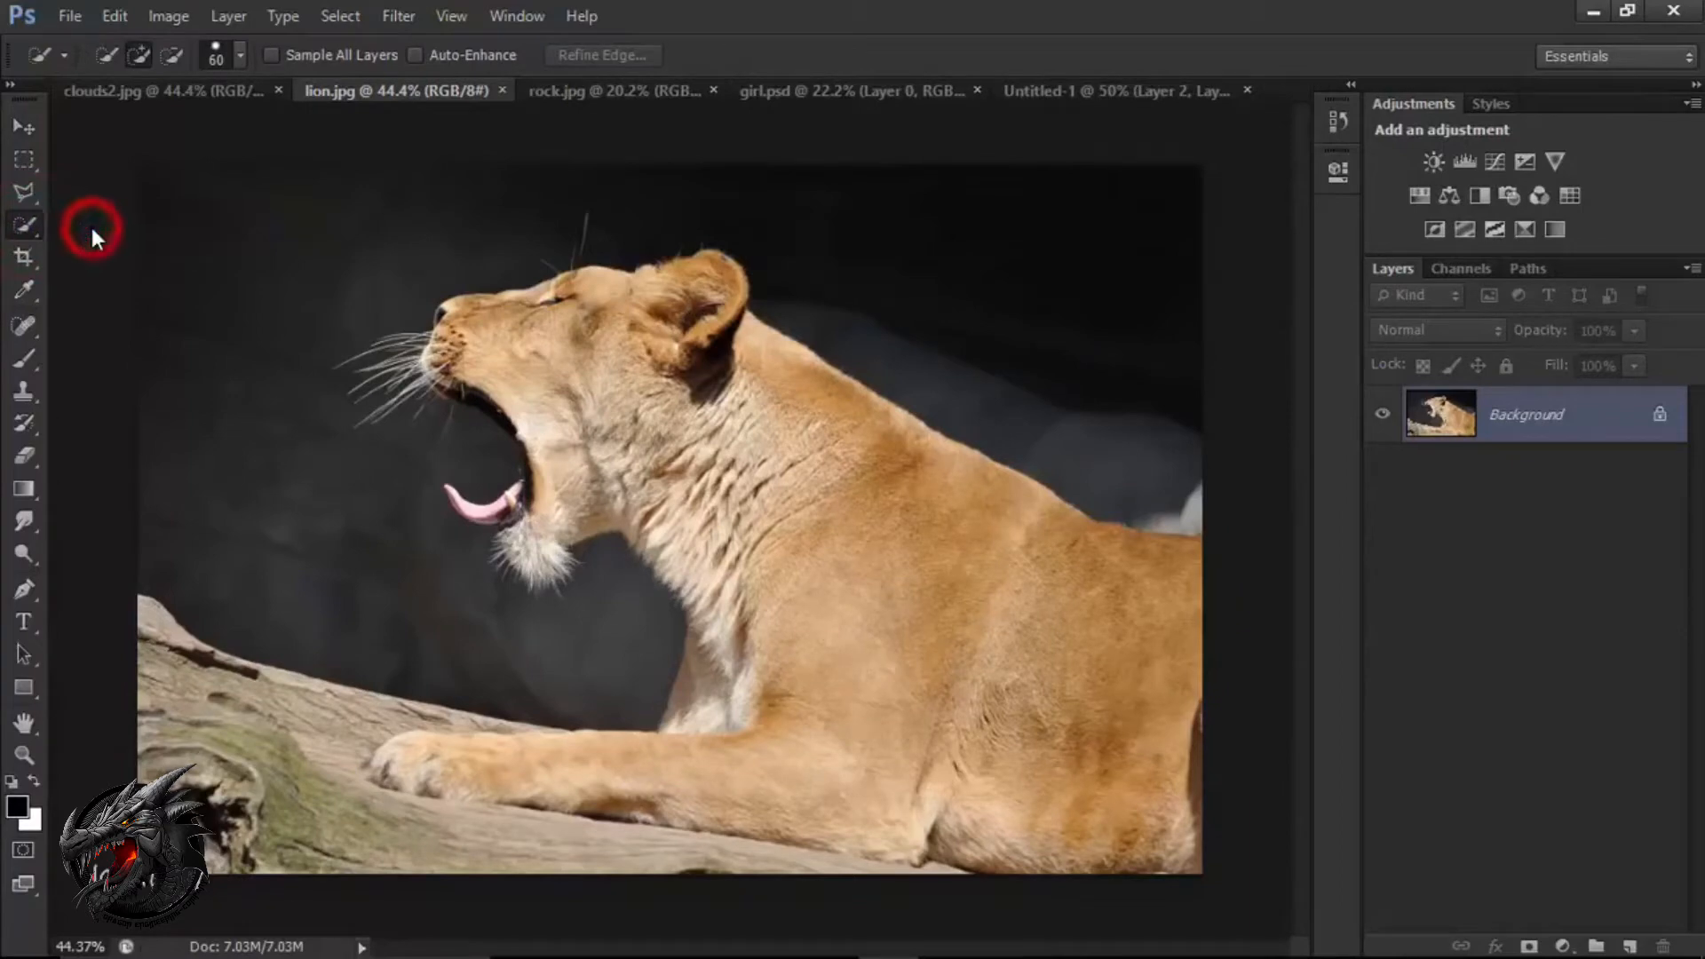
{"action": "left_click", "coordinate": [141, 49]}
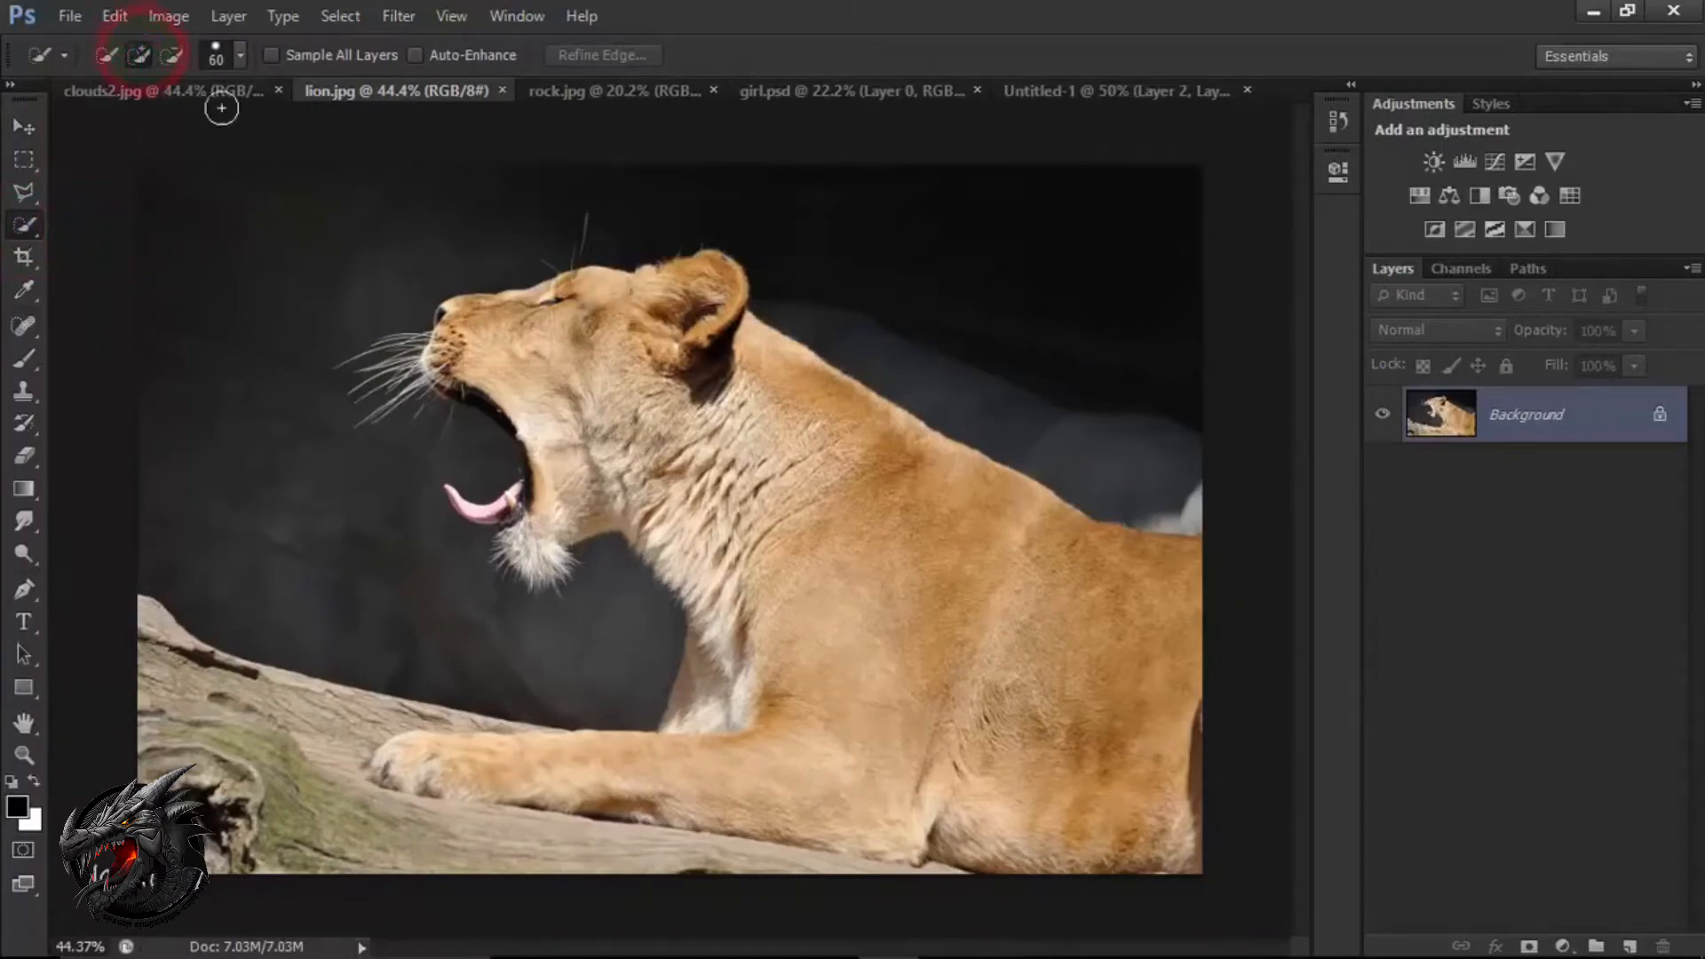
Enlarge the selection brush to 400 px and shrink it back to 60 px.
{"action": "key", "text": "bracketright"}
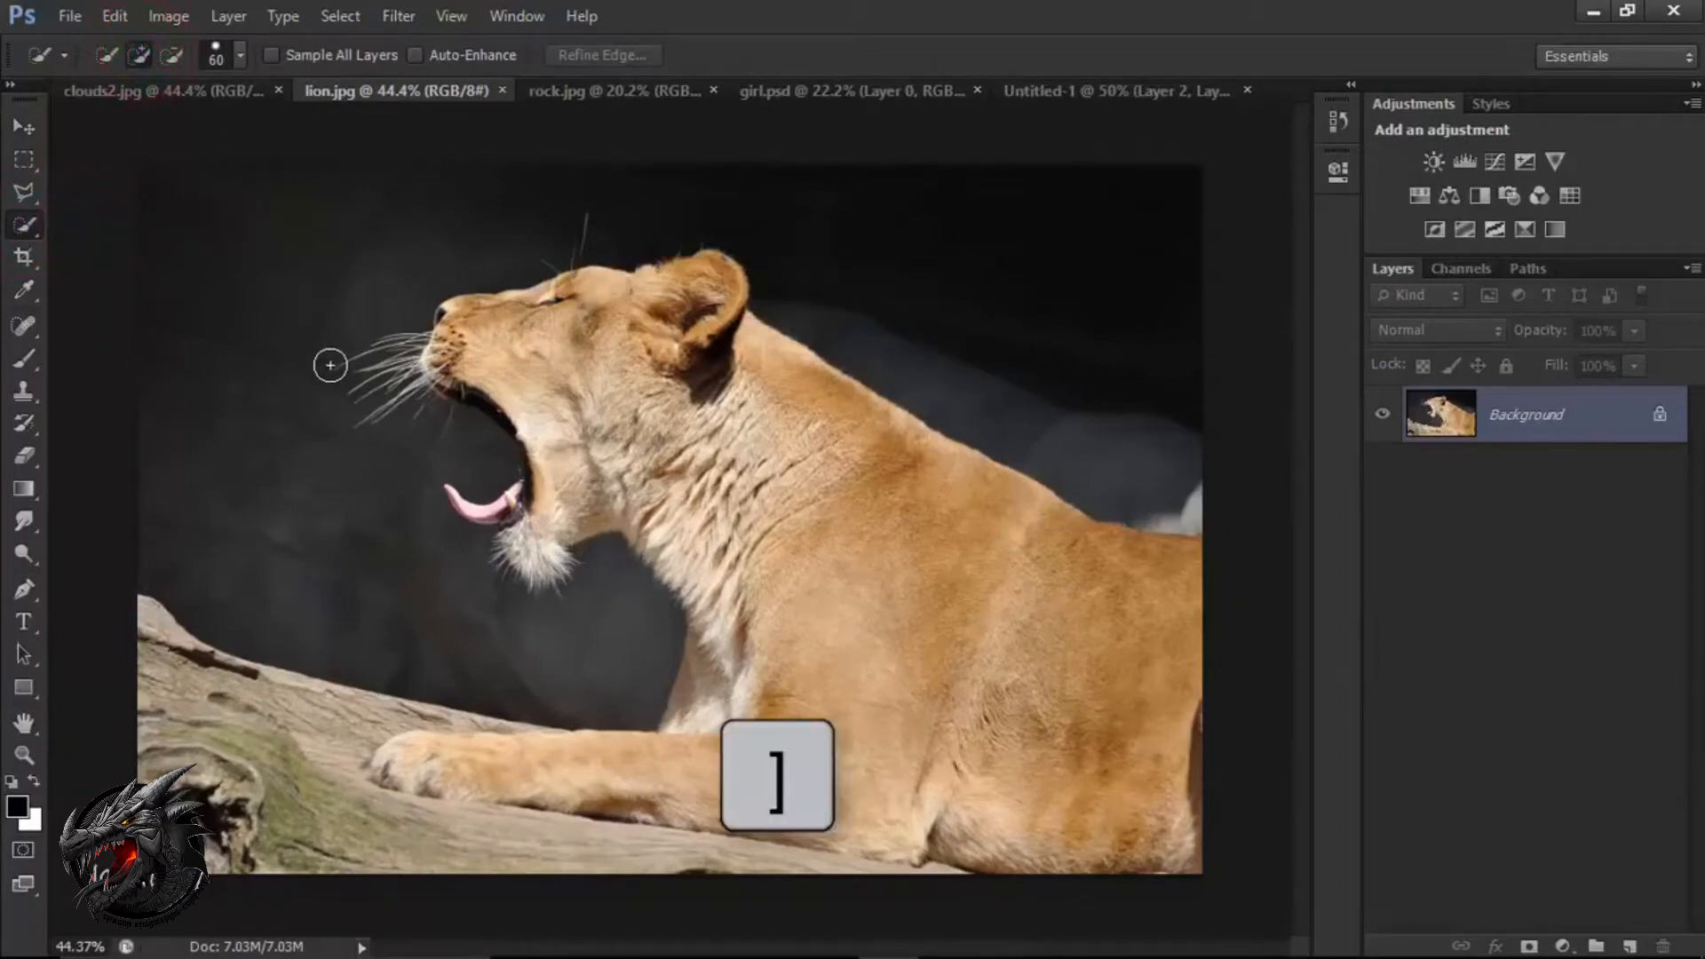
{"action": "key", "text": "bracketright"}
{"action": "key", "text": "bracketright"}
{"action": "key", "text": "bracketright"}
{"action": "key", "text": "bracketright"}
{"action": "key", "text": "bracketright"}
{"action": "key", "text": "bracketright"}
{"action": "key", "text": "bracketright"}
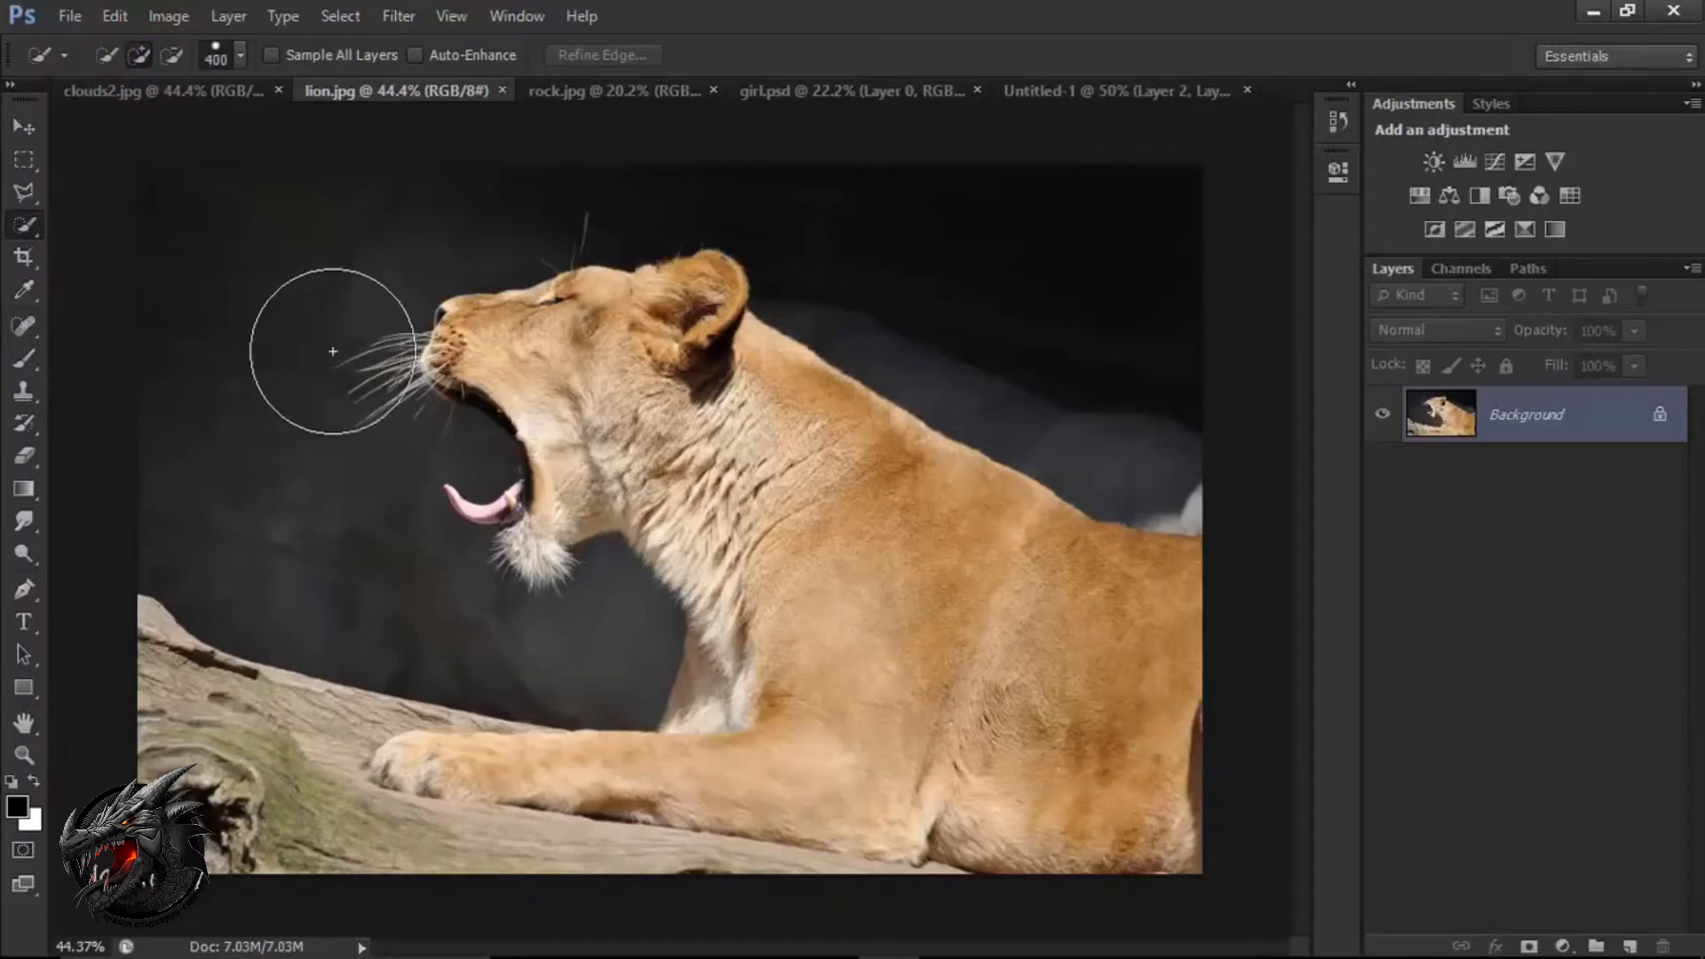
{"action": "key", "text": "bracketleft"}
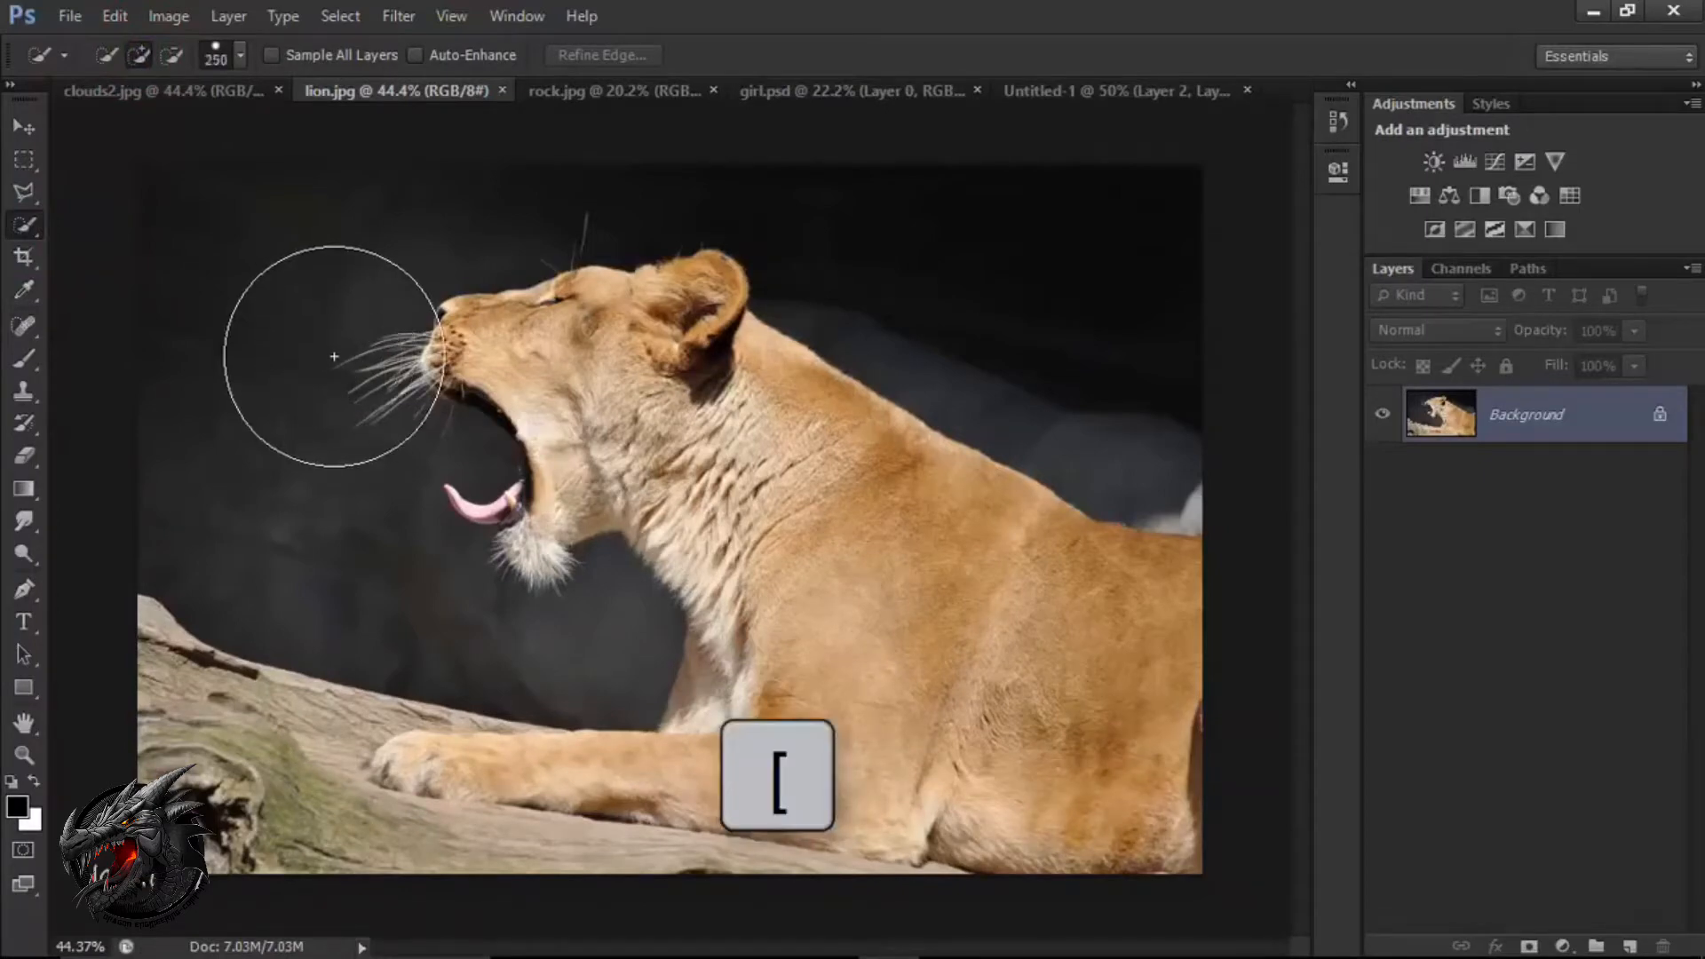
{"action": "key", "text": "bracketleft"}
{"action": "key", "text": "bracketleft"}
{"action": "key", "text": "bracketleft"}
{"action": "key", "text": "bracketleft"}
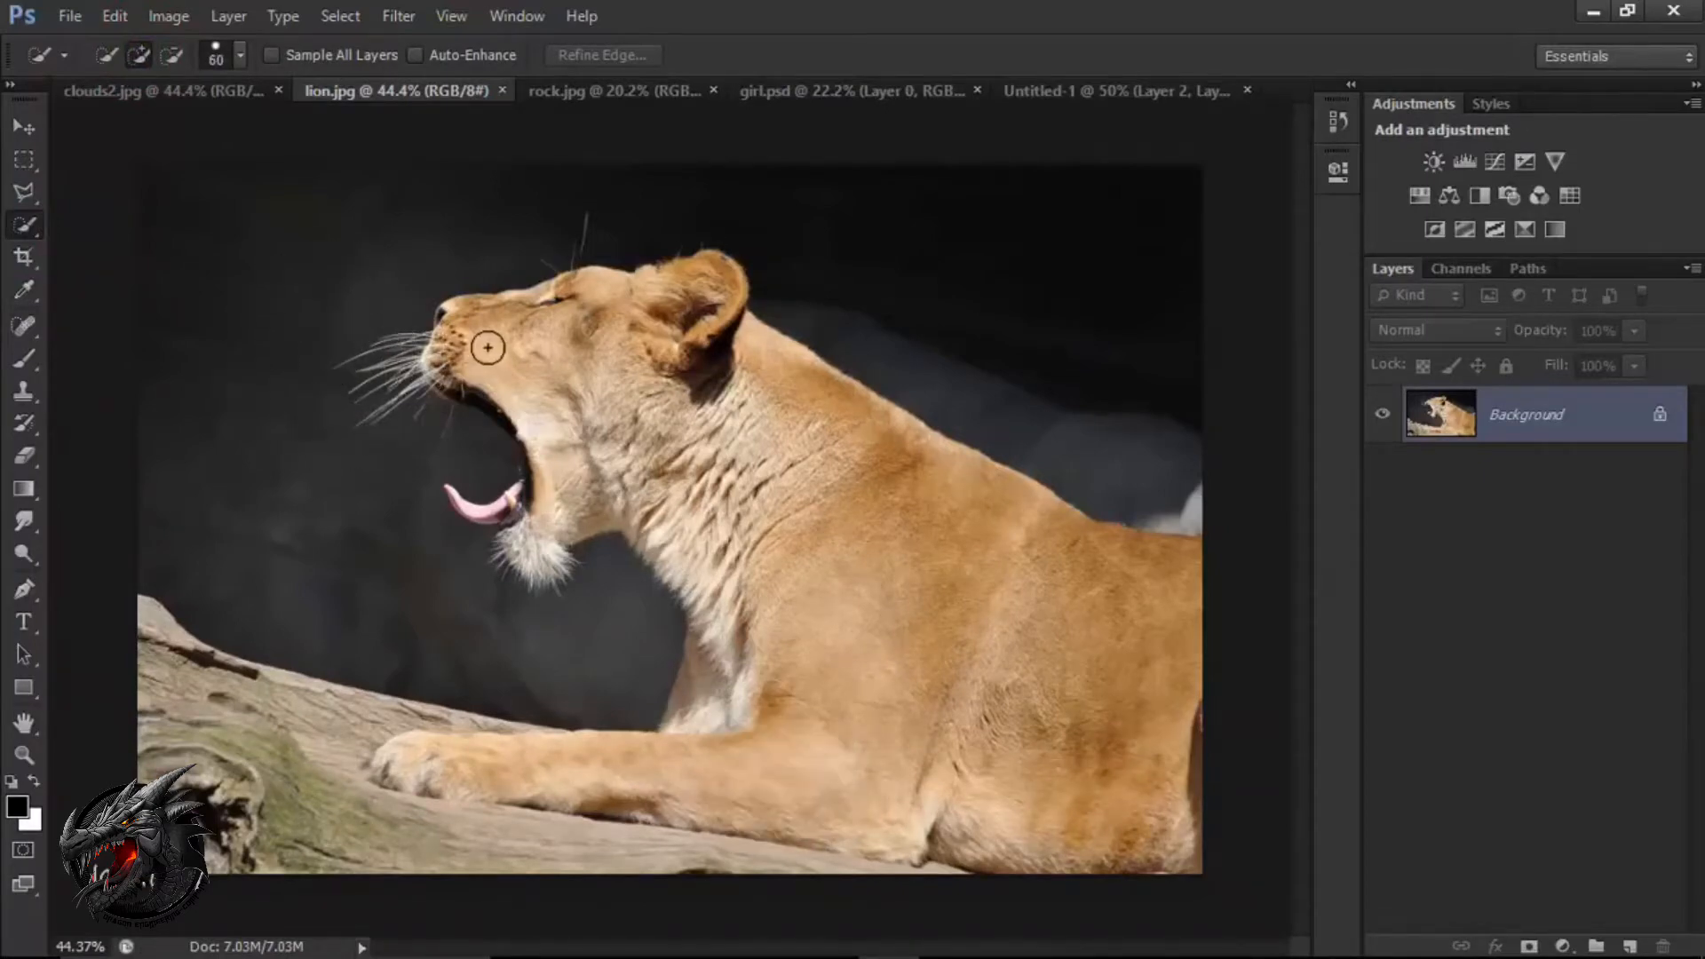
Quick-select the lion's head, body and front leg with a 60 px brush, and add the dark nose tip at 10 px.
{"action": "mouse_move", "coordinate": [461, 342]}
{"action": "left_mouse_down"}
{"action": "mouse_move", "coordinate": [527, 374]}
{"action": "mouse_move", "coordinate": [472, 346]}
{"action": "mouse_move", "coordinate": [727, 345]}
{"action": "mouse_move", "coordinate": [795, 445]}
{"action": "mouse_move", "coordinate": [681, 500]}
{"action": "mouse_move", "coordinate": [597, 486]}
{"action": "mouse_move", "coordinate": [906, 628]}
{"action": "mouse_move", "coordinate": [823, 495]}
{"action": "mouse_move", "coordinate": [958, 525]}
{"action": "mouse_move", "coordinate": [1110, 592]}
{"action": "mouse_move", "coordinate": [1166, 647]}
{"action": "mouse_move", "coordinate": [804, 778]}
{"action": "mouse_move", "coordinate": [840, 790]}
{"action": "mouse_move", "coordinate": [699, 678]}
{"action": "mouse_move", "coordinate": [718, 634]}
{"action": "mouse_move", "coordinate": [505, 770]}
{"action": "mouse_move", "coordinate": [601, 773]}
{"action": "left_mouse_up"}
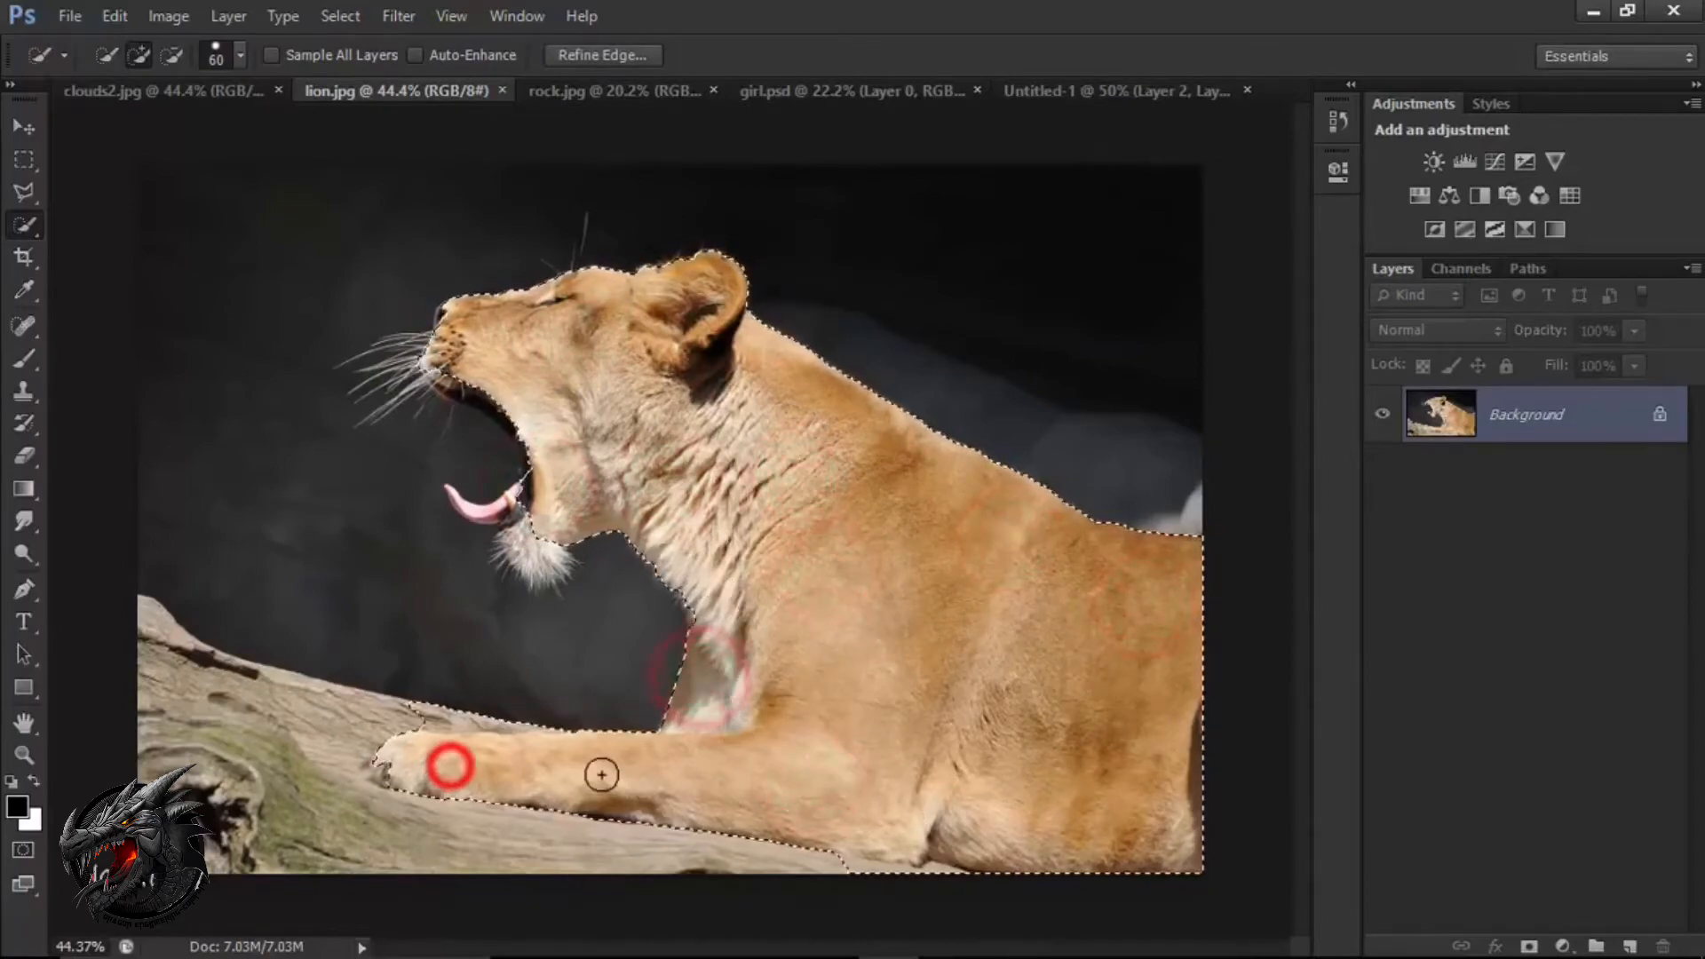
{"action": "scroll", "coordinate": [465, 293], "scroll_direction": "up", "scroll_amount": 5}
{"action": "key", "text": "bracketleft"}
{"action": "key", "text": "bracketleft"}
{"action": "key", "text": "bracketleft"}
{"action": "key", "text": "bracketleft"}
{"action": "key", "text": "bracketleft"}
{"action": "key", "text": "bracketleft"}
{"action": "key", "text": "bracketleft"}
{"action": "key", "text": "bracketleft"}
{"action": "key", "text": "bracketleft"}
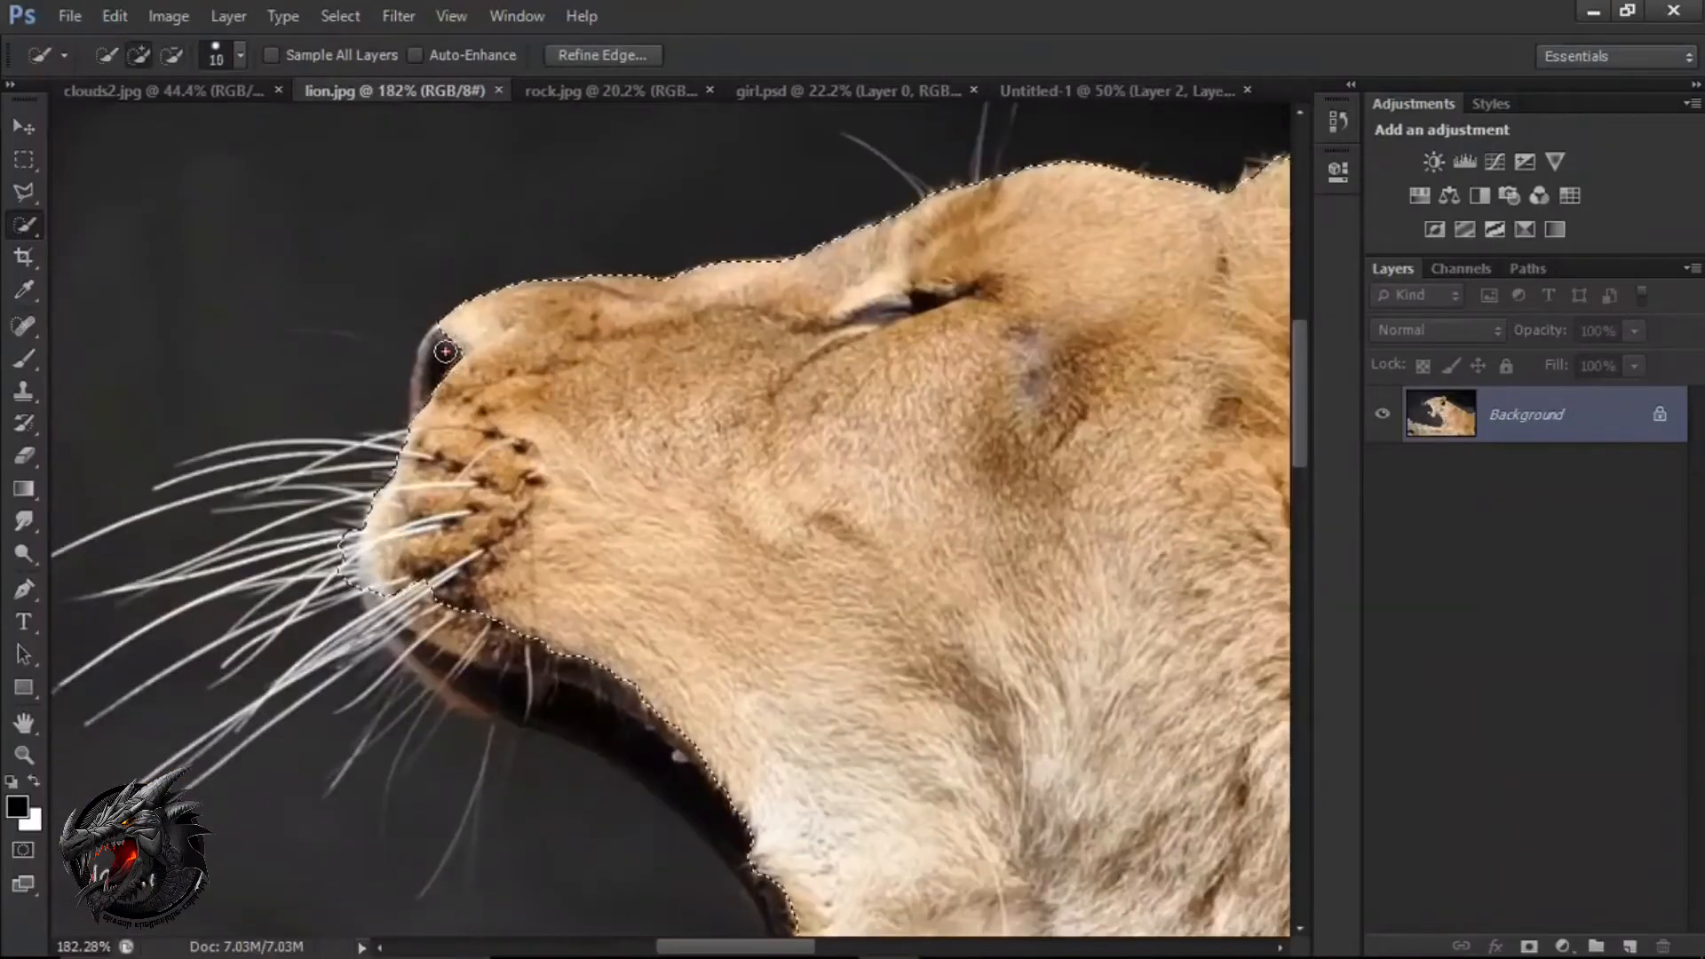
{"action": "left_click_drag", "start_coordinate": [442, 353], "coordinate": [431, 387]}
Add the lion's dark upper lip and the inner edge of its open mouth to the selection.
{"action": "key", "text": "space"}
{"action": "left_click_drag", "start_coordinate": [547, 611], "coordinate": [475, 429]}
{"action": "left_click", "coordinate": [340, 425]}
{"action": "left_click_drag", "start_coordinate": [355, 471], "coordinate": [444, 518]}
{"action": "left_click", "coordinate": [494, 521]}
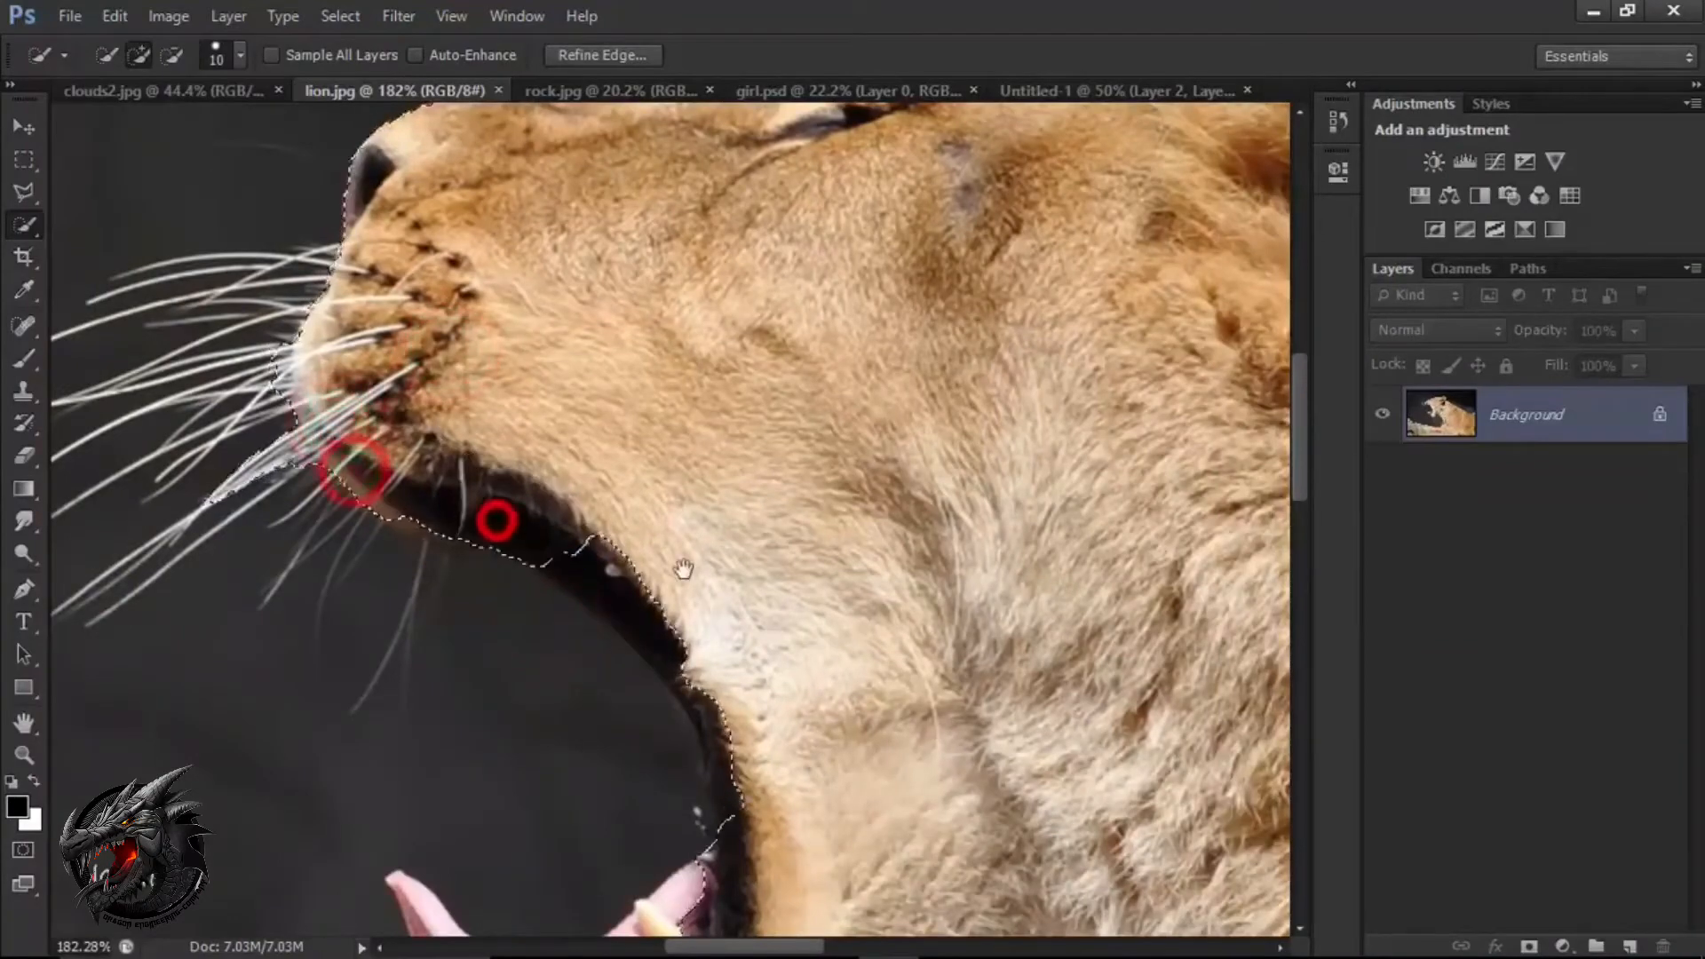
{"action": "key", "text": "space"}
{"action": "left_click_drag", "start_coordinate": [685, 572], "coordinate": [609, 446]}
{"action": "left_click", "coordinate": [521, 435]}
{"action": "left_click", "coordinate": [625, 562]}
Add the lion's tongue, lower jaw and white chin fur to the selection.
{"action": "key", "text": "space"}
{"action": "left_click_drag", "start_coordinate": [687, 649], "coordinate": [690, 352]}
{"action": "mouse_move", "coordinate": [335, 476]}
{"action": "left_mouse_down"}
{"action": "mouse_move", "coordinate": [457, 593]}
{"action": "mouse_move", "coordinate": [446, 465]}
{"action": "left_mouse_up"}
{"action": "key", "text": "space"}
{"action": "left_click", "coordinate": [641, 515]}
{"action": "left_click_drag", "start_coordinate": [592, 503], "coordinate": [633, 608]}
{"action": "left_click", "coordinate": [674, 697]}
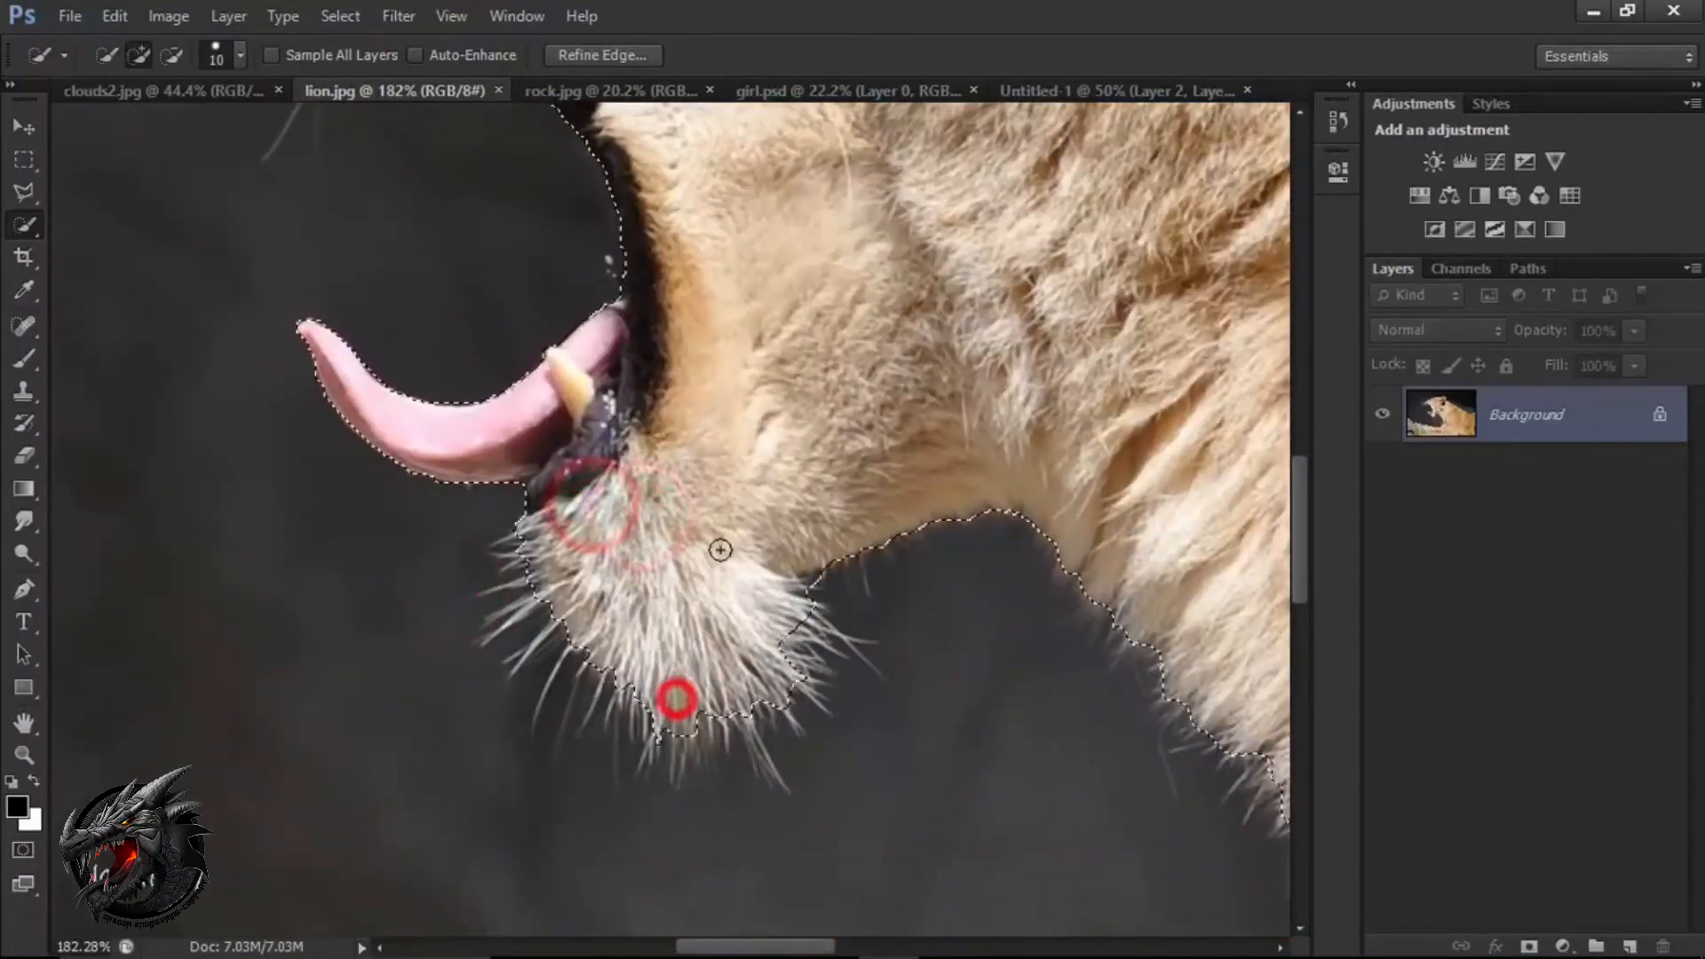
Refine the selection along the lion's front paw so it includes the toe tips.
{"action": "scroll", "coordinate": [720, 548], "scroll_direction": "down", "scroll_amount": 5}
{"action": "key", "text": "space"}
{"action": "left_click_drag", "start_coordinate": [791, 369], "coordinate": [640, 729]}
{"action": "left_click_drag", "start_coordinate": [734, 525], "coordinate": [563, 556]}
{"action": "scroll", "coordinate": [569, 569], "scroll_direction": "down", "scroll_amount": 5}
{"action": "left_click_drag", "start_coordinate": [647, 698], "coordinate": [701, 400]}
{"action": "left_click_drag", "start_coordinate": [644, 651], "coordinate": [647, 614]}
{"action": "scroll", "coordinate": [647, 658], "scroll_direction": "up", "scroll_amount": 5}
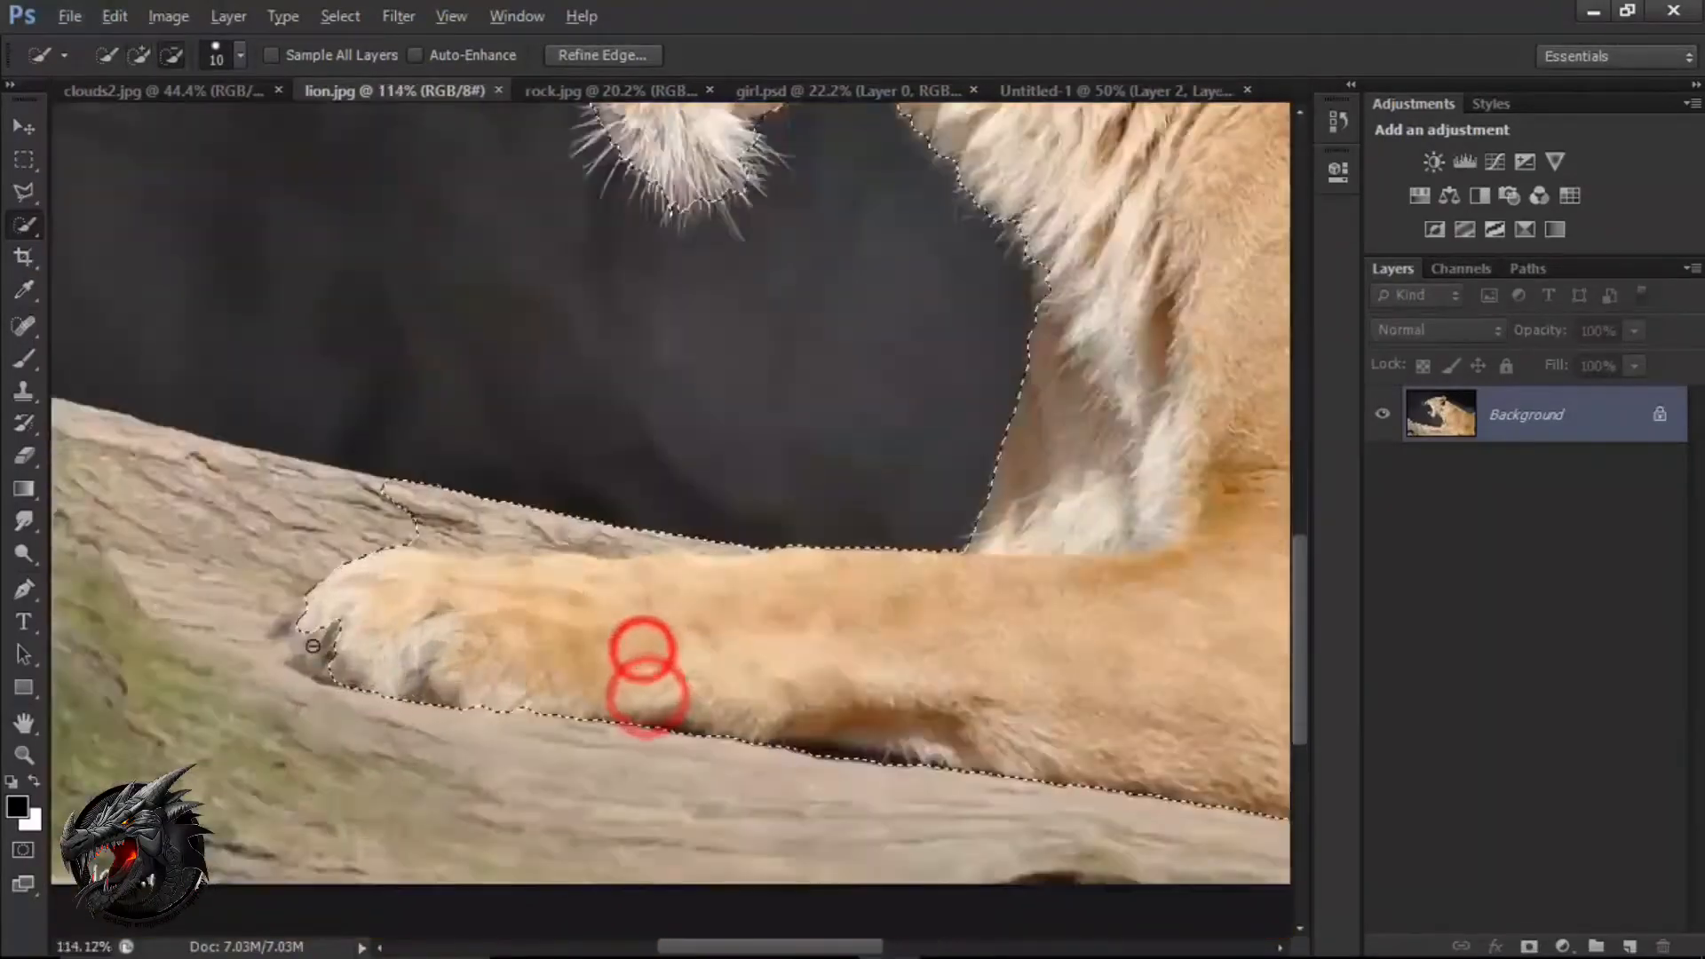
{"action": "left_click", "coordinate": [283, 615]}
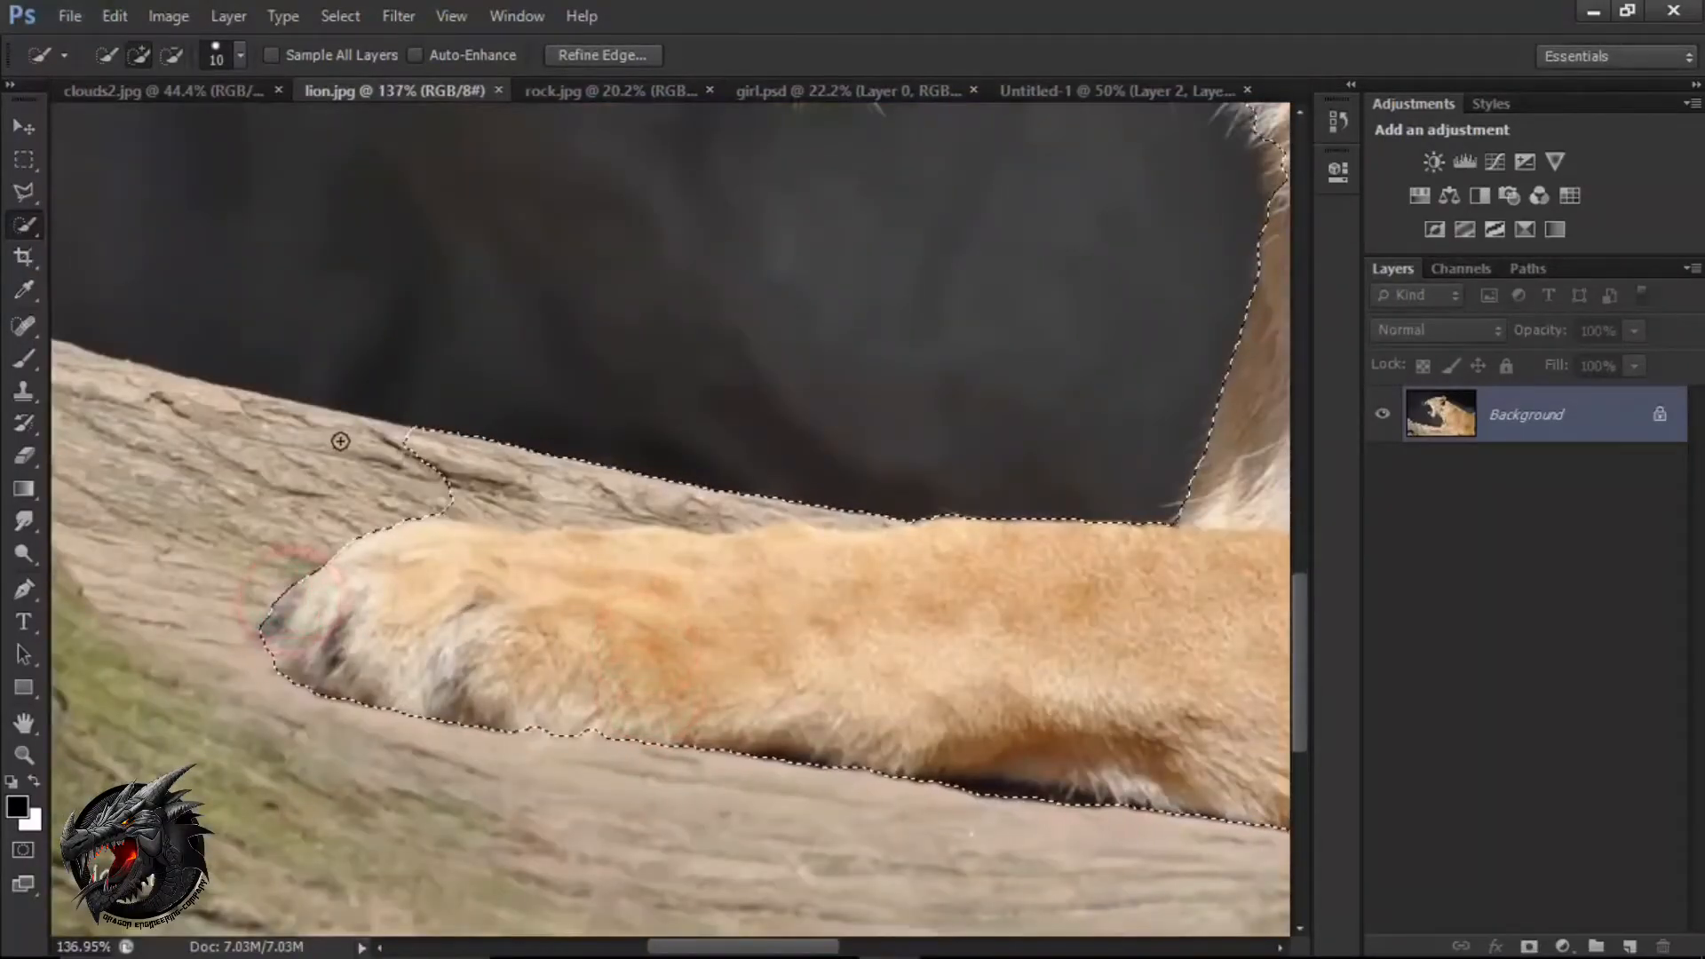
Subtract the strip of log above the front paw from the selection using a 30 px brush.
{"action": "key", "text": "bracketright"}
{"action": "key", "text": "bracketright"}
{"action": "key", "text": "alt"}
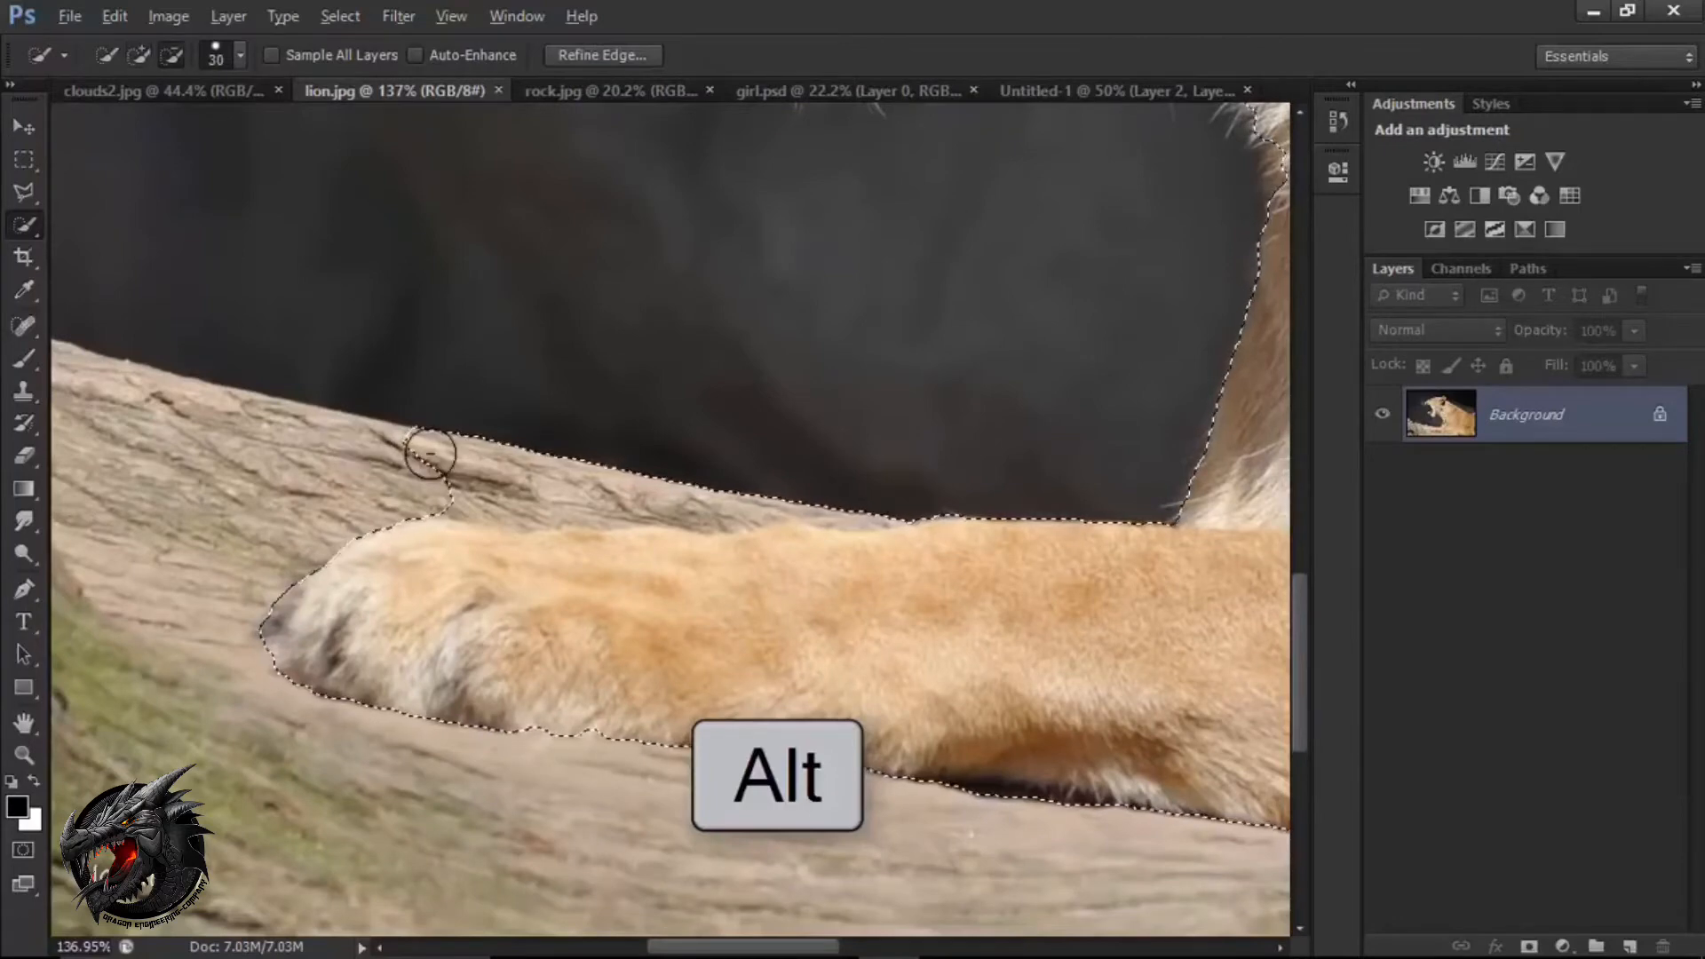
{"action": "left_click_drag", "start_coordinate": [529, 462], "coordinate": [480, 484]}
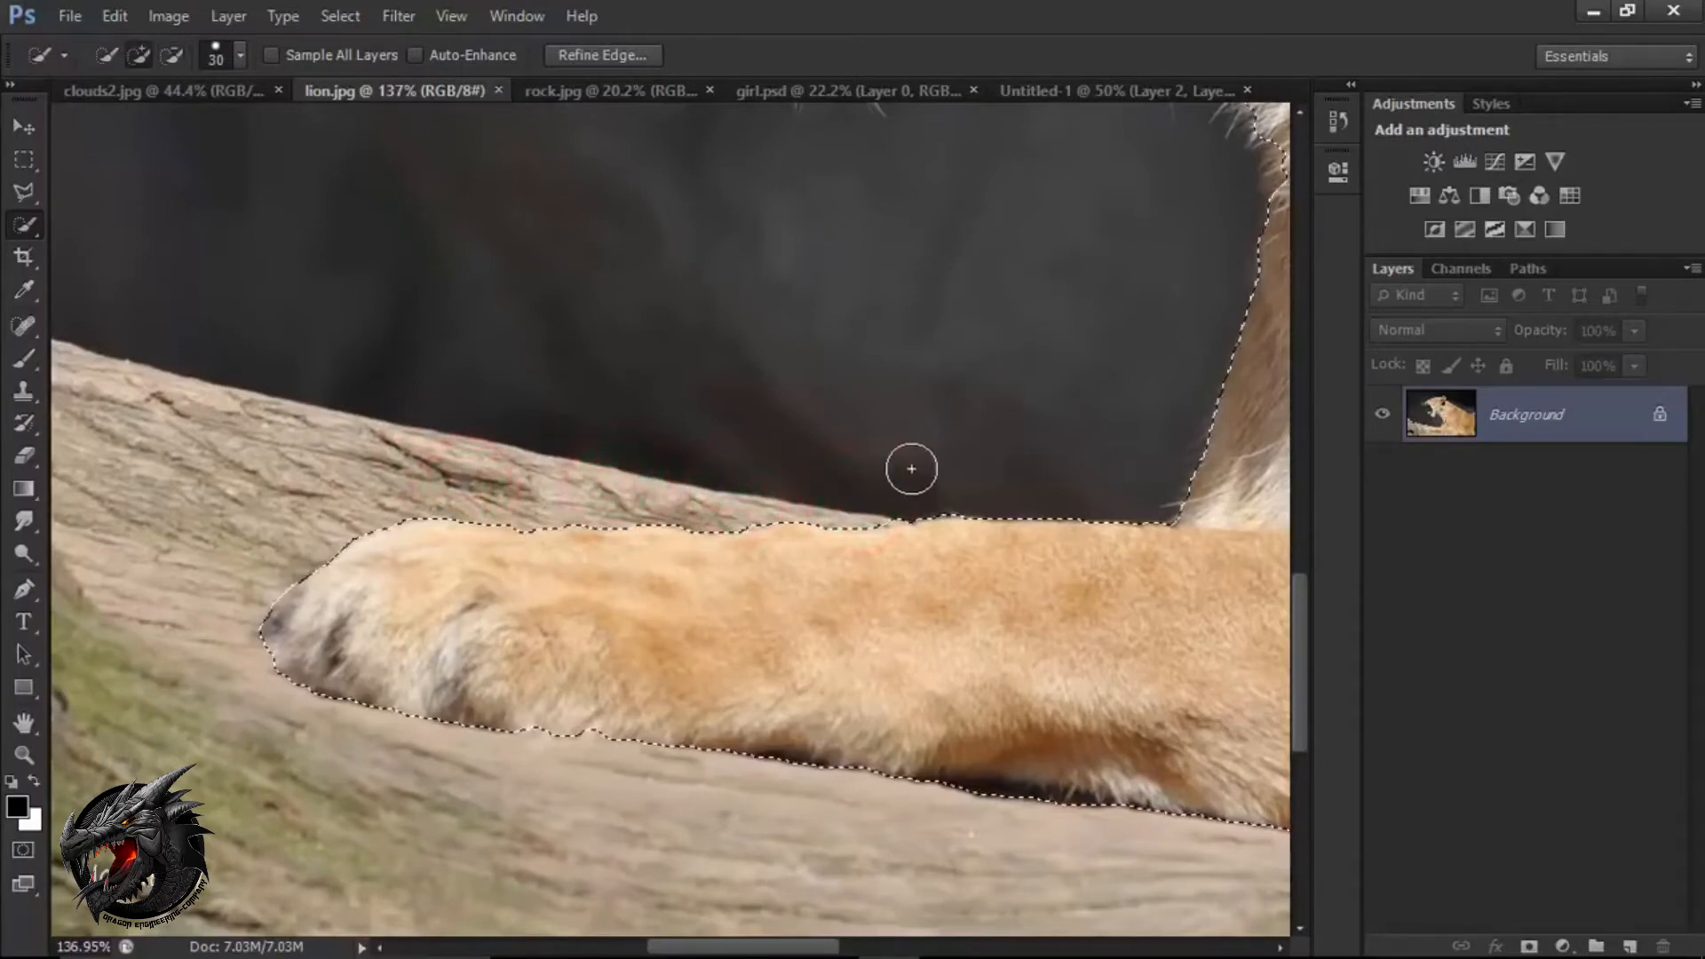
Examine the selection outline around the lion's paw, head and back, and across the whole body.
{"action": "mouse_move", "coordinate": [950, 469]}
{"action": "left_mouse_down"}
{"action": "mouse_move", "coordinate": [610, 461]}
{"action": "mouse_move", "coordinate": [586, 426]}
{"action": "left_mouse_up"}
{"action": "scroll", "coordinate": [675, 484], "scroll_direction": "down", "scroll_amount": 3}
{"action": "scroll", "coordinate": [724, 512], "scroll_direction": "down", "scroll_amount": 2}
{"action": "left_click_drag", "start_coordinate": [841, 541], "coordinate": [441, 510]}
{"action": "left_click_drag", "start_coordinate": [151, 275], "coordinate": [530, 505]}
{"action": "scroll", "coordinate": [529, 505], "scroll_direction": "down", "scroll_amount": 4}
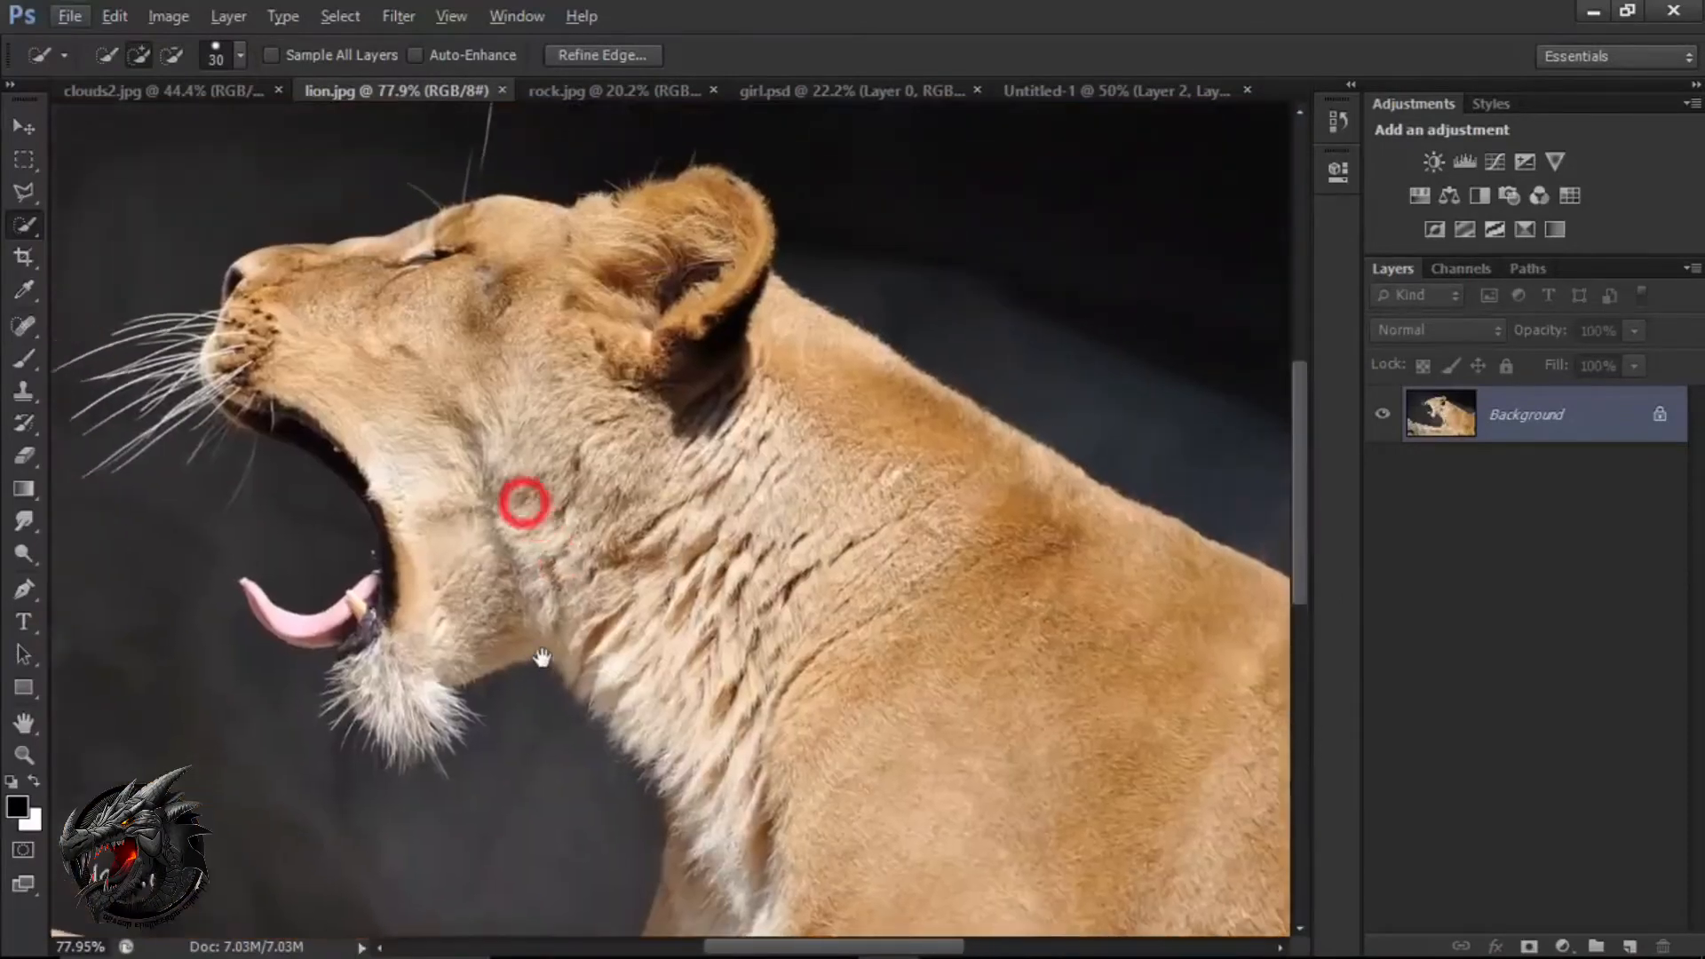
{"action": "scroll", "coordinate": [560, 463], "scroll_direction": "down", "scroll_amount": 1}
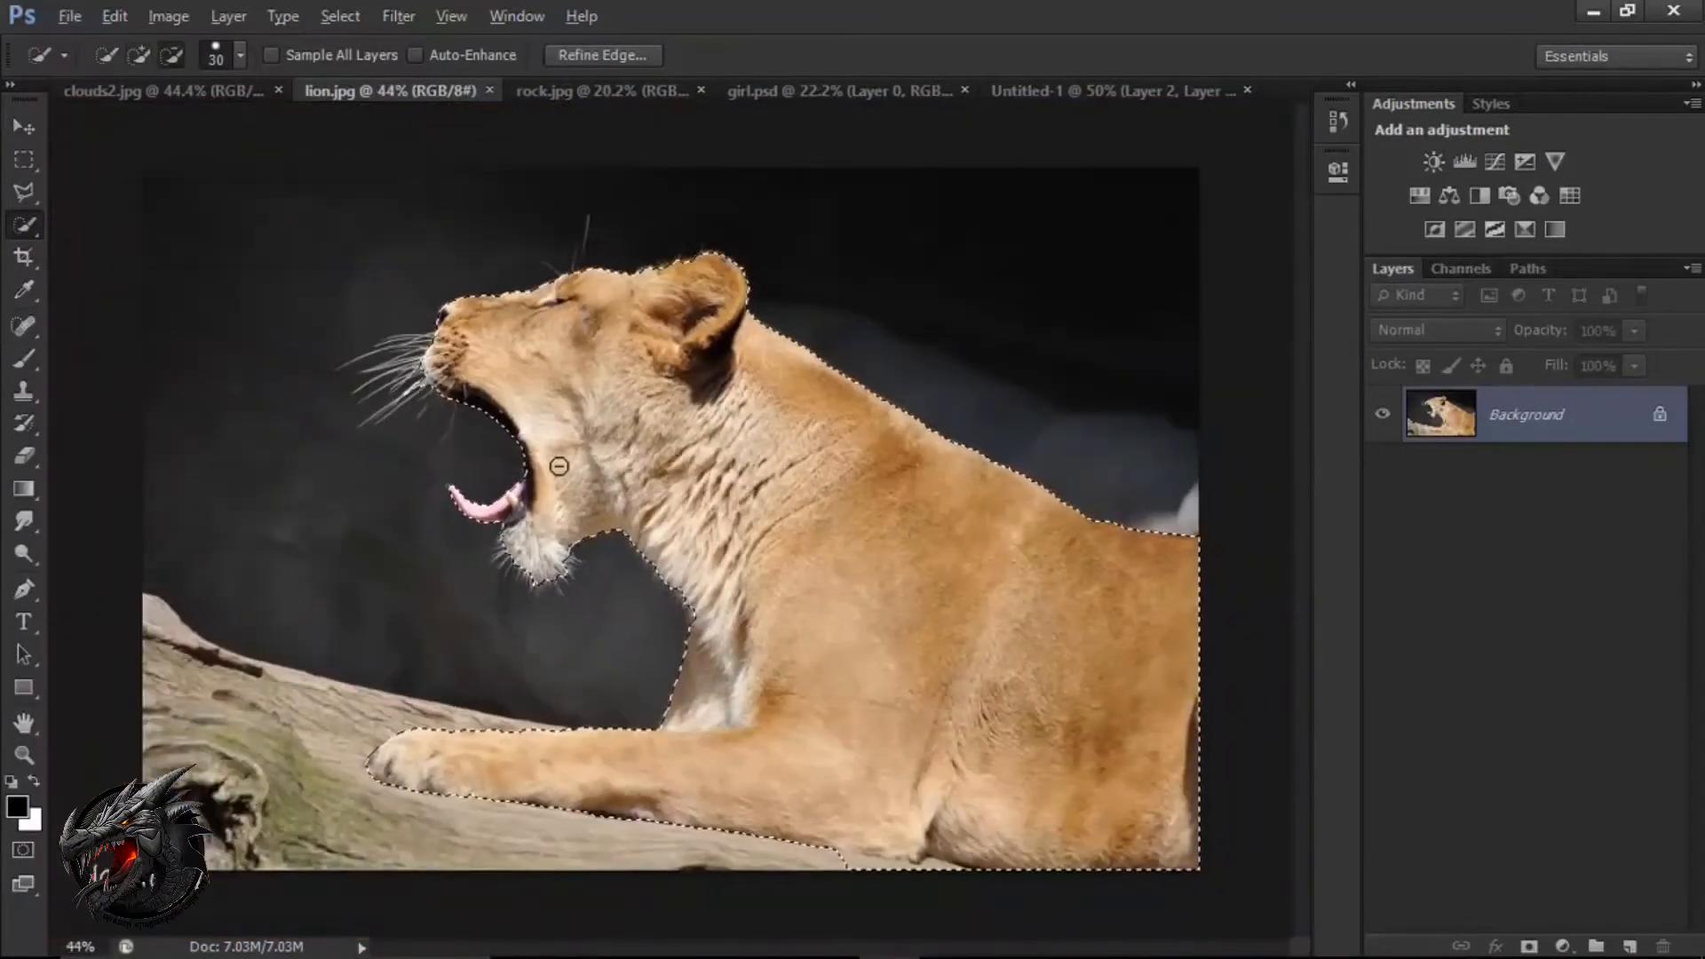
{"action": "scroll", "coordinate": [552, 394], "scroll_direction": "up", "scroll_amount": 1}
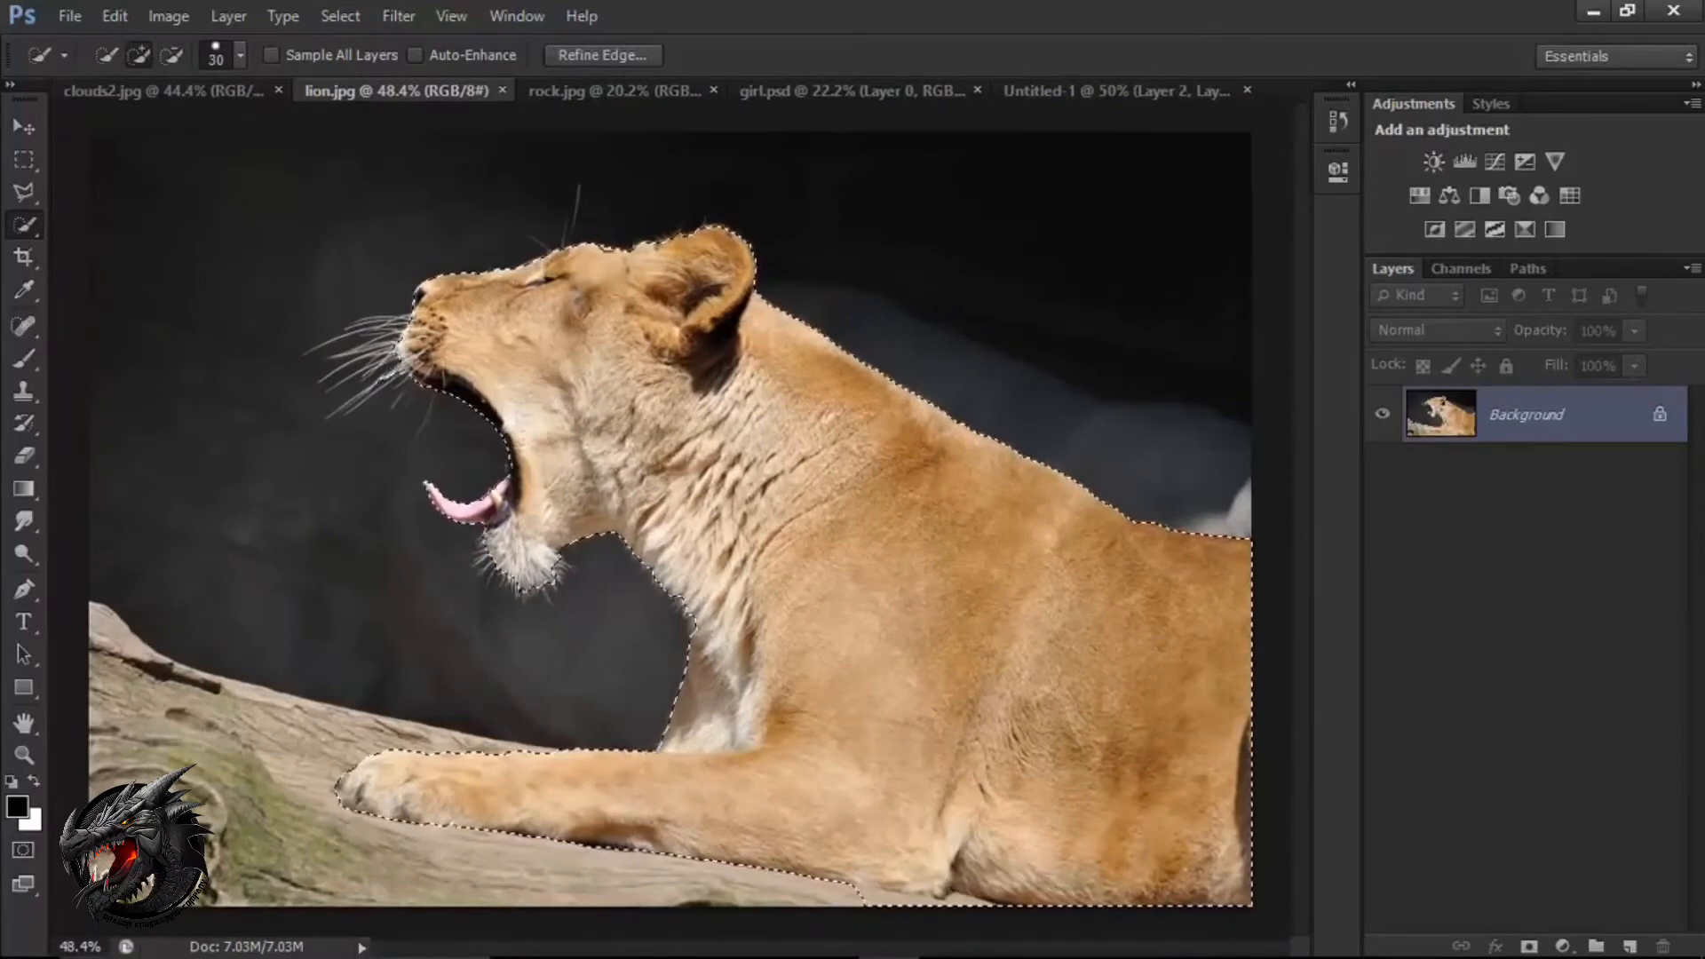
Refine the selection edge over the lion's whiskers and chin fur in Refine Edge with a size 33 refine radius brush.
{"action": "left_click", "coordinate": [620, 56]}
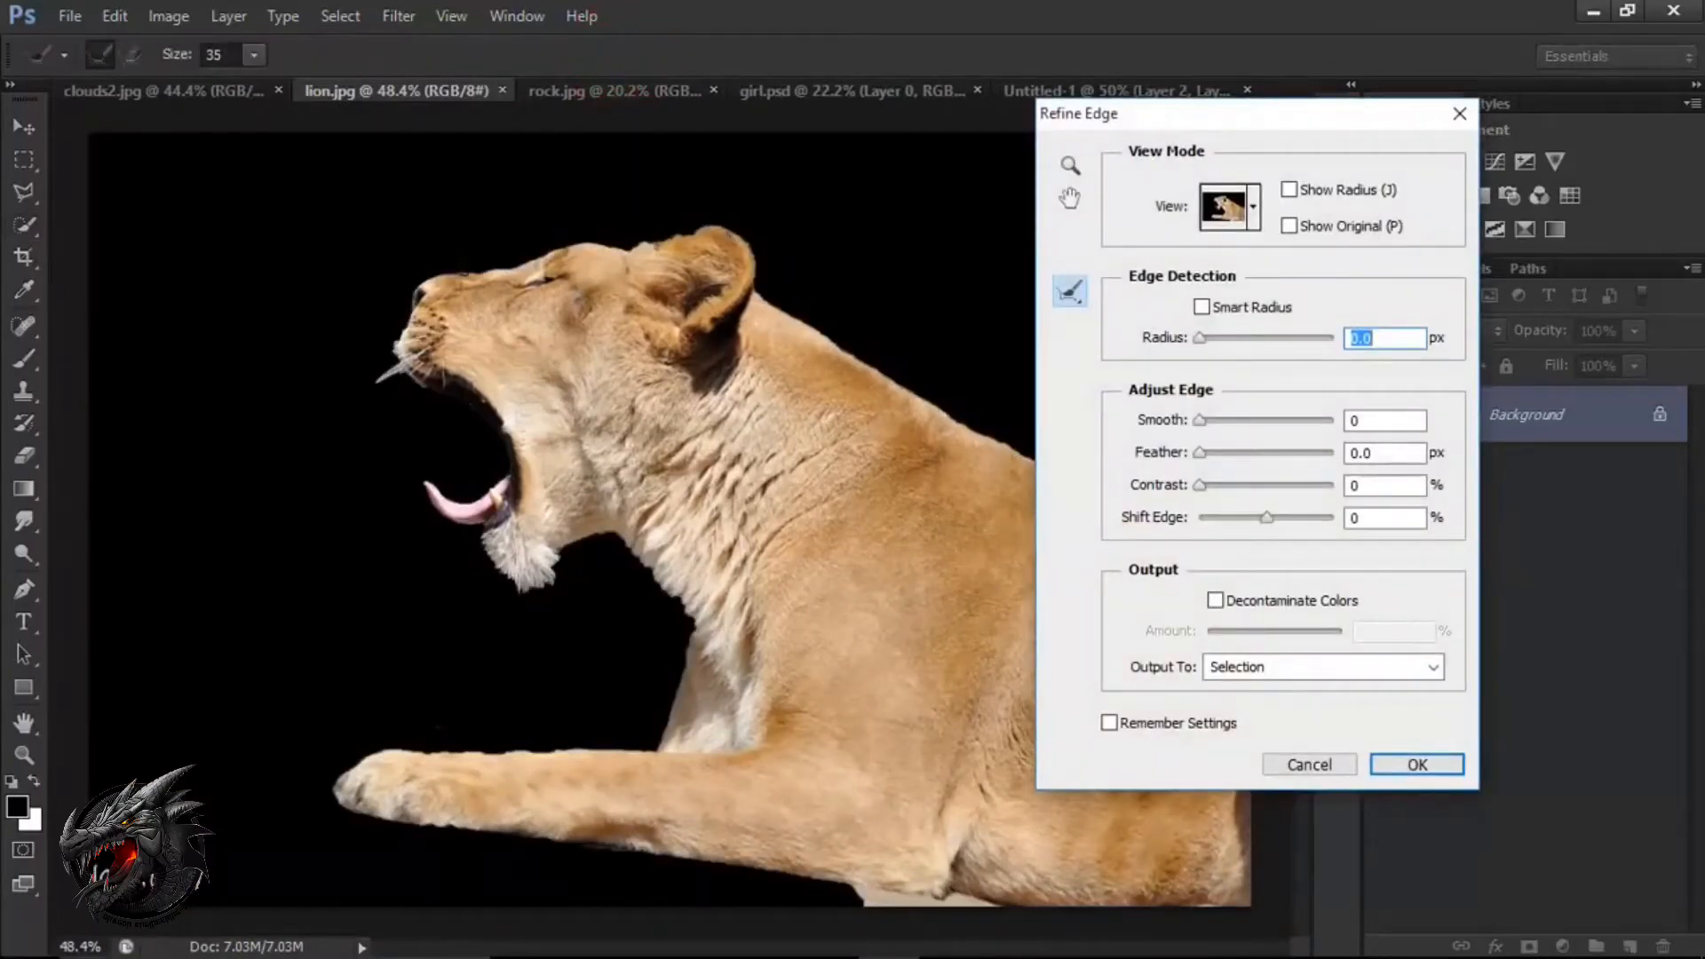
{"action": "left_click", "coordinate": [253, 56]}
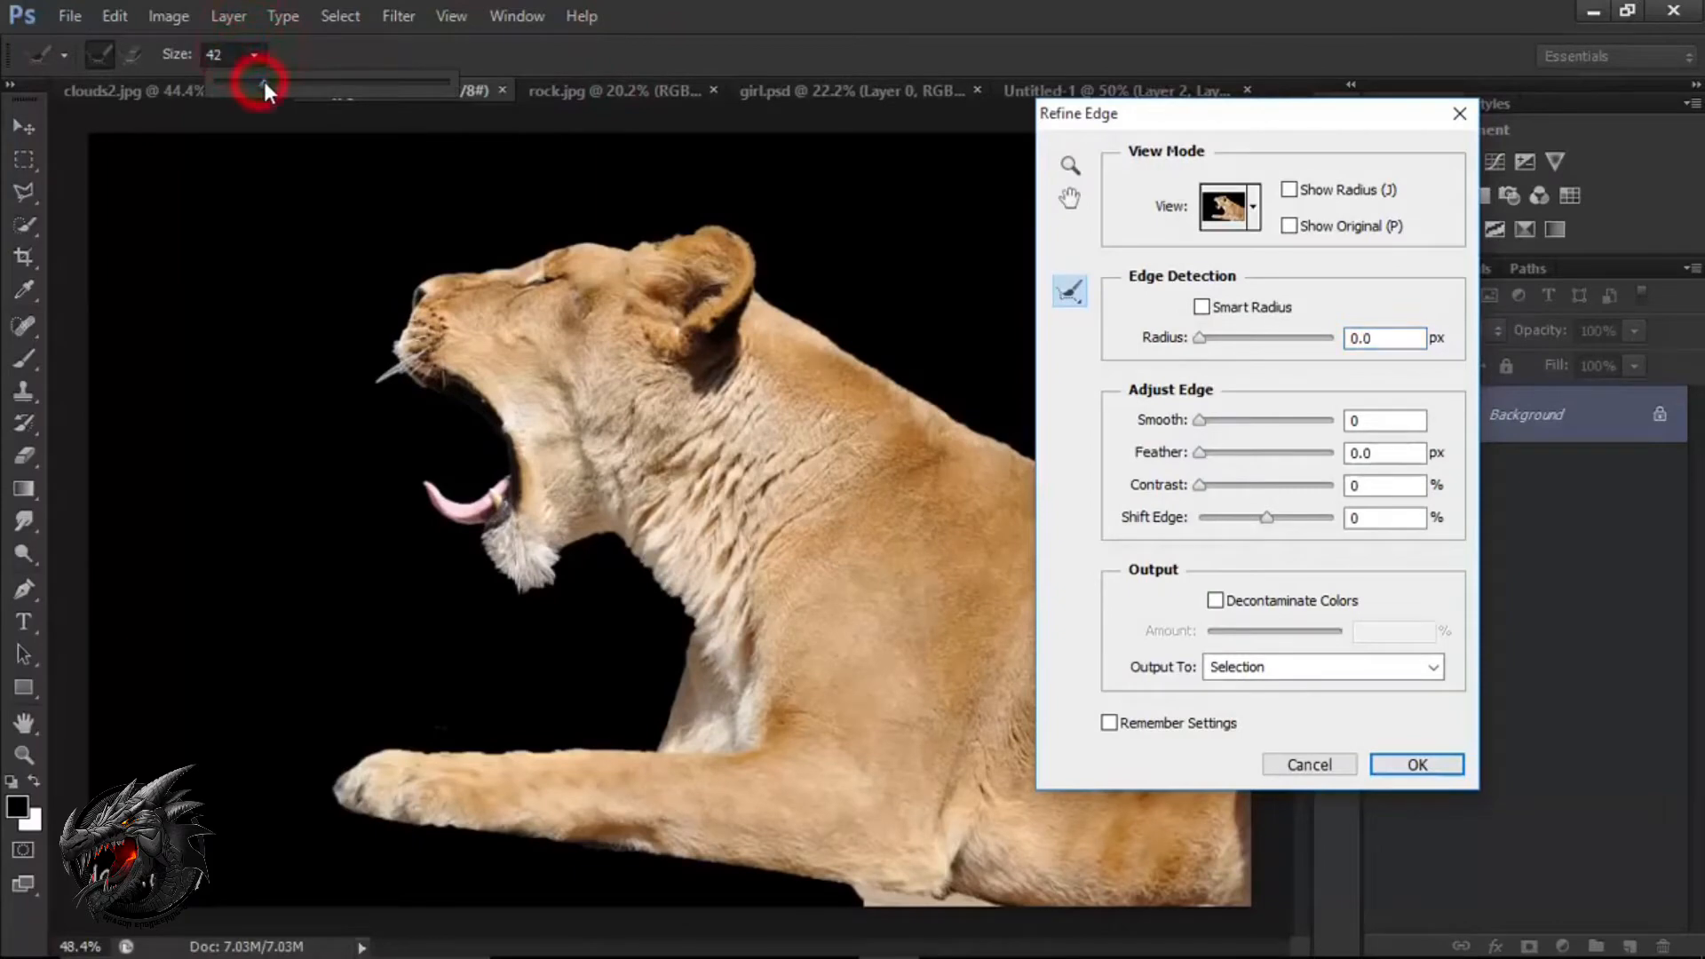
{"action": "left_click_drag", "start_coordinate": [251, 85], "coordinate": [254, 84]}
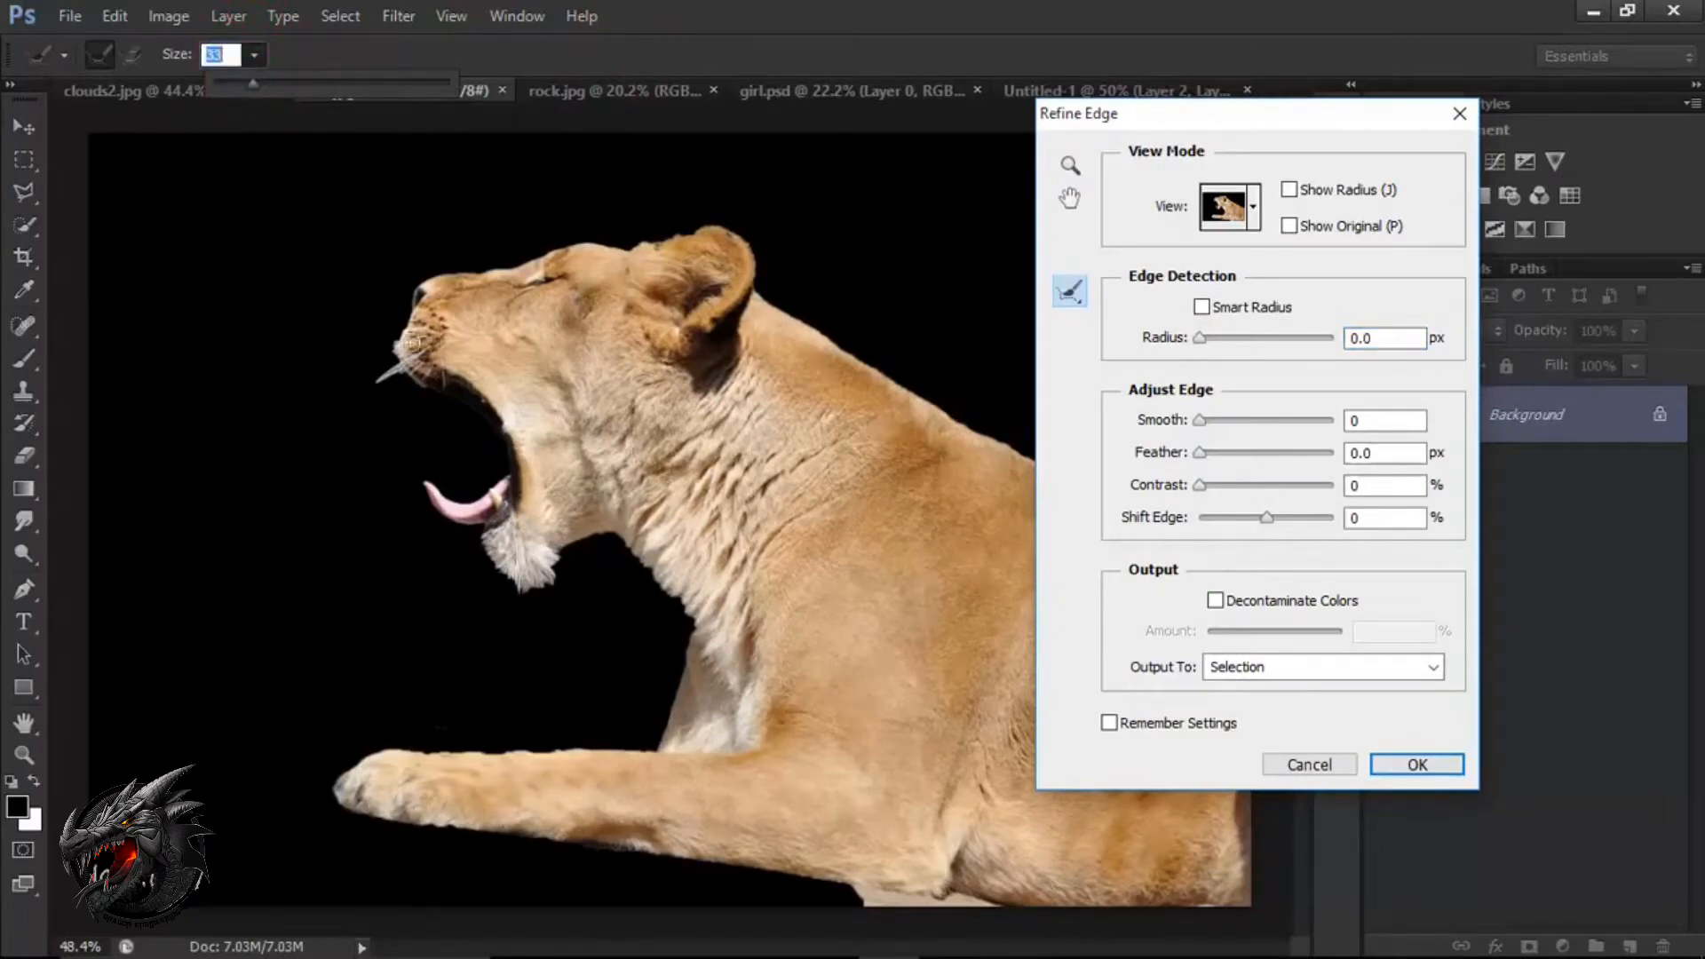
{"action": "left_click", "coordinate": [398, 361]}
{"action": "left_click_drag", "start_coordinate": [398, 360], "coordinate": [367, 389]}
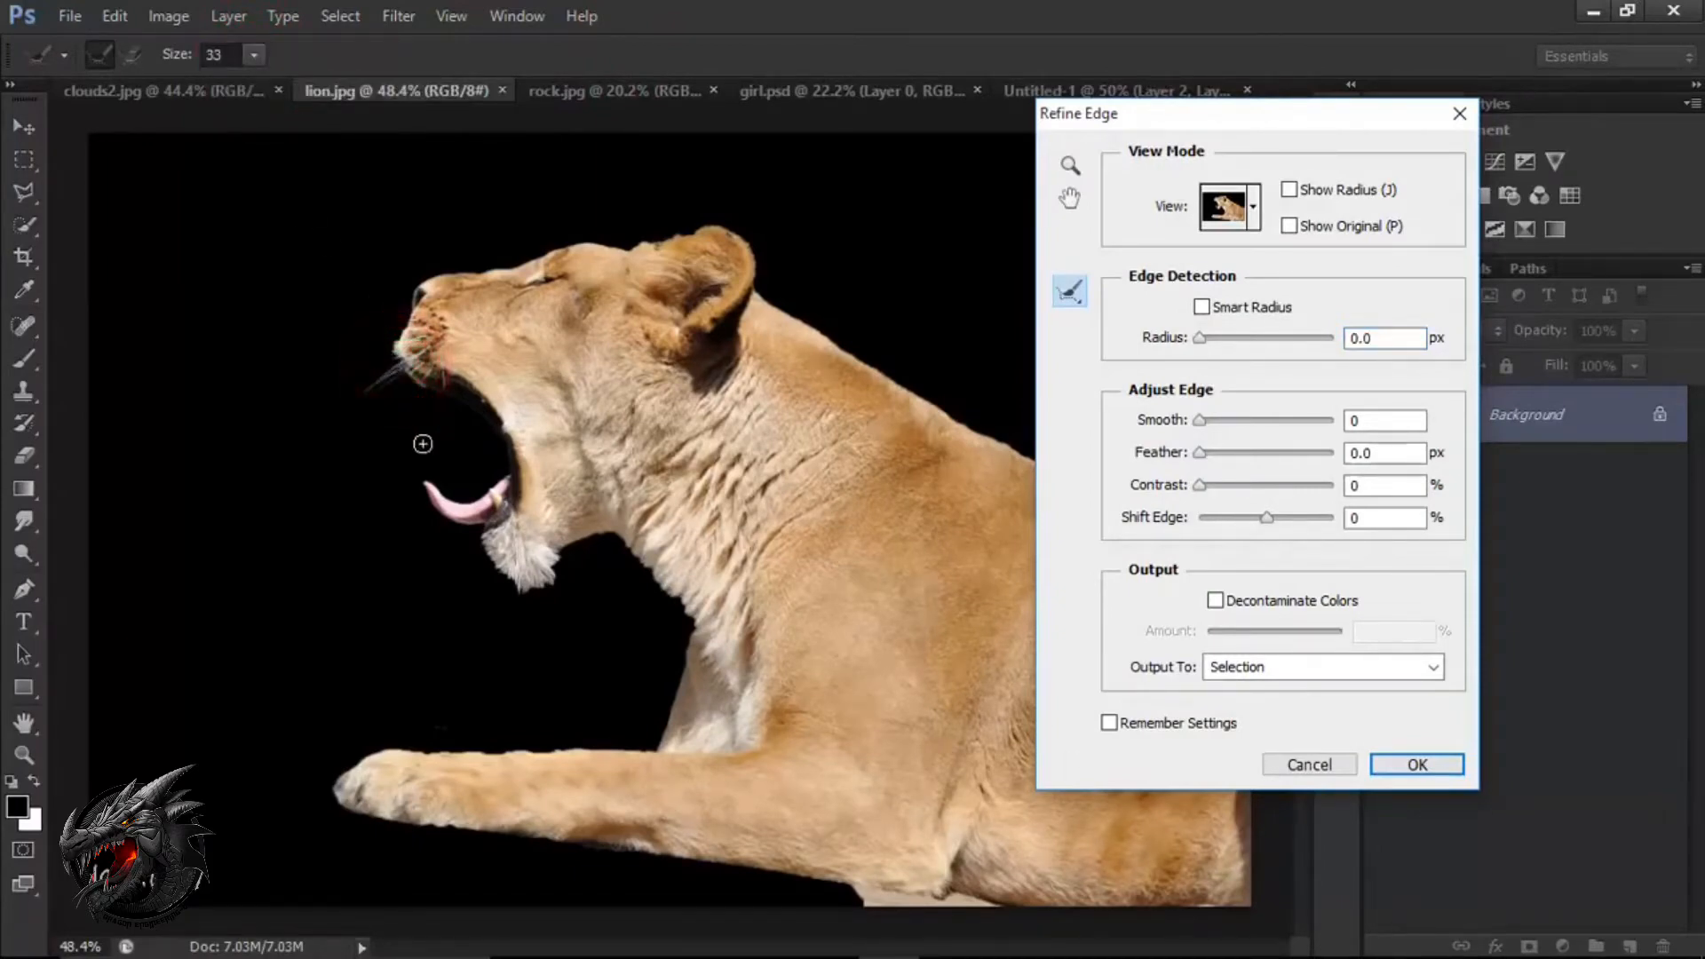
{"action": "mouse_move", "coordinate": [505, 593]}
{"action": "left_mouse_down"}
{"action": "mouse_move", "coordinate": [489, 538]}
{"action": "mouse_move", "coordinate": [508, 587]}
{"action": "mouse_move", "coordinate": [544, 580]}
{"action": "mouse_move", "coordinate": [557, 555]}
{"action": "mouse_move", "coordinate": [486, 580]}
{"action": "mouse_move", "coordinate": [530, 593]}
{"action": "left_mouse_up"}
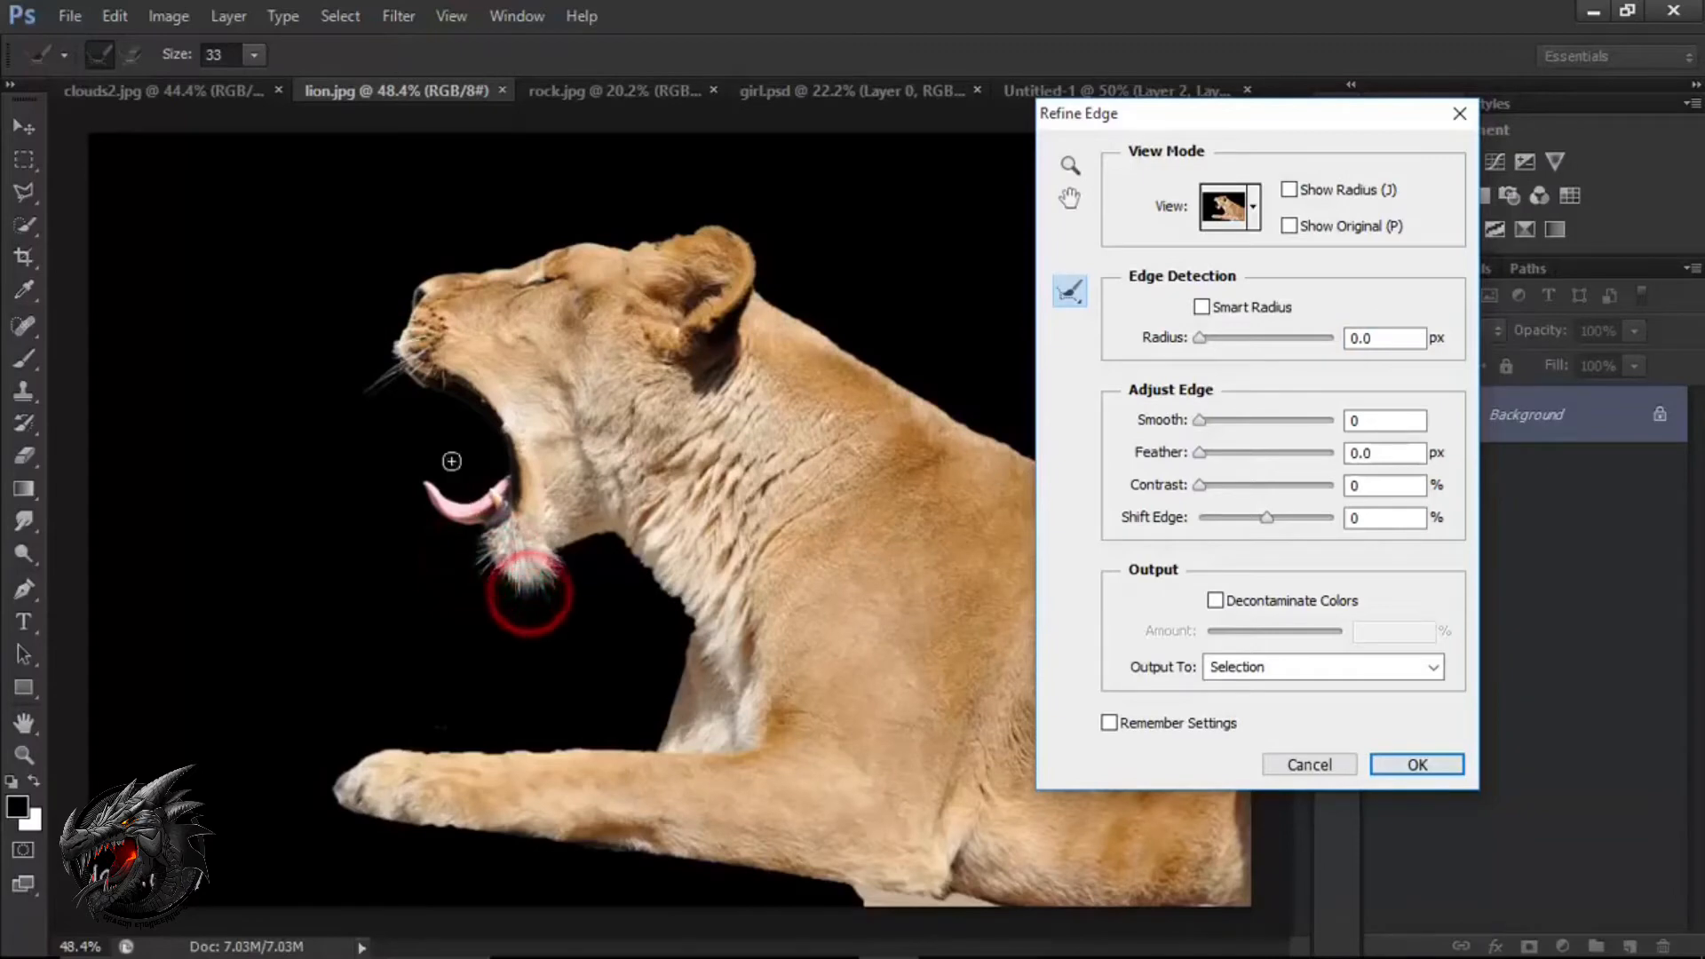
{"action": "mouse_move", "coordinate": [267, 339]}
{"action": "left_mouse_down"}
{"action": "mouse_move", "coordinate": [357, 358]}
{"action": "mouse_move", "coordinate": [382, 356]}
{"action": "mouse_move", "coordinate": [385, 333]}
{"action": "mouse_move", "coordinate": [373, 376]}
{"action": "mouse_move", "coordinate": [394, 337]}
{"action": "mouse_move", "coordinate": [385, 315]}
{"action": "mouse_move", "coordinate": [363, 367]}
{"action": "mouse_move", "coordinate": [378, 352]}
{"action": "mouse_move", "coordinate": [341, 354]}
{"action": "mouse_move", "coordinate": [356, 377]}
{"action": "mouse_move", "coordinate": [374, 342]}
{"action": "mouse_move", "coordinate": [307, 344]}
{"action": "left_mouse_up"}
{"action": "mouse_move", "coordinate": [370, 331]}
{"action": "left_mouse_down"}
{"action": "mouse_move", "coordinate": [334, 329]}
{"action": "mouse_move", "coordinate": [355, 369]}
{"action": "mouse_move", "coordinate": [371, 357]}
{"action": "mouse_move", "coordinate": [343, 416]}
{"action": "mouse_move", "coordinate": [383, 382]}
{"action": "mouse_move", "coordinate": [338, 429]}
{"action": "mouse_move", "coordinate": [401, 382]}
{"action": "mouse_move", "coordinate": [392, 414]}
{"action": "mouse_move", "coordinate": [360, 432]}
{"action": "mouse_move", "coordinate": [380, 359]}
{"action": "mouse_move", "coordinate": [331, 410]}
{"action": "left_mouse_up"}
{"action": "left_click_drag", "start_coordinate": [380, 342], "coordinate": [322, 363]}
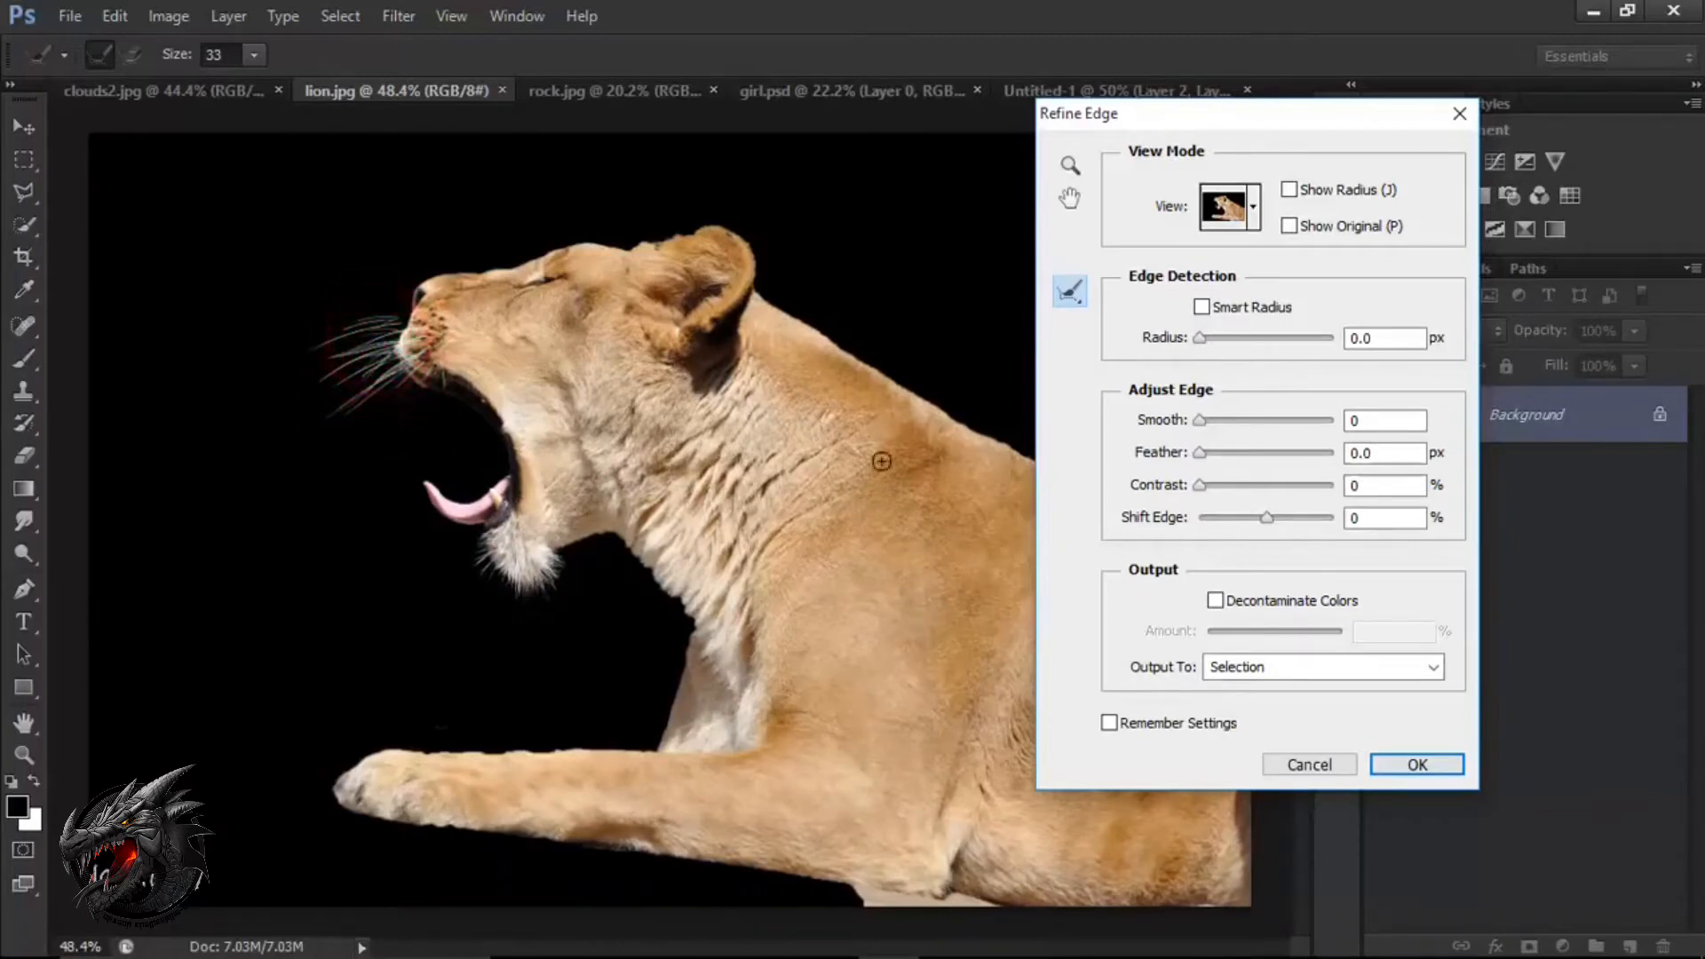
Set the edge's Smooth to 6 and Contrast to 12%, and brush over the chin fur's edge again.
{"action": "left_click_drag", "start_coordinate": [1201, 423], "coordinate": [1209, 427]}
{"action": "left_click_drag", "start_coordinate": [1192, 121], "coordinate": [1024, 127]}
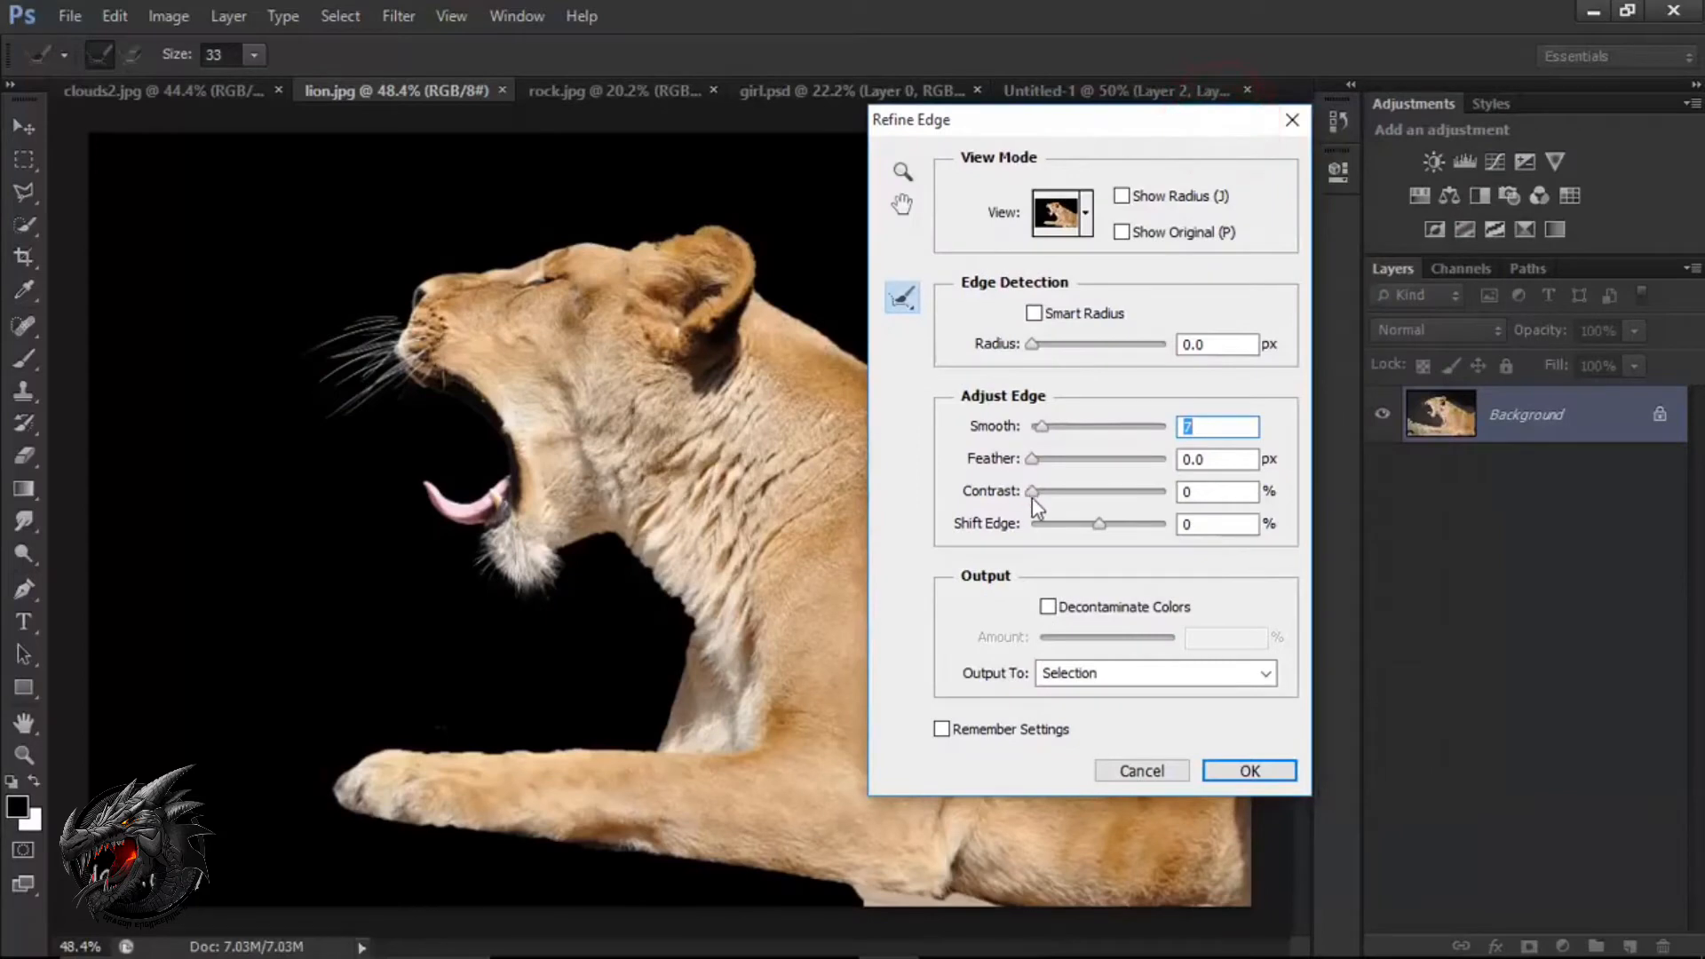
{"action": "left_click_drag", "start_coordinate": [1032, 492], "coordinate": [1048, 493]}
{"action": "left_click_drag", "start_coordinate": [1042, 432], "coordinate": [1040, 429]}
{"action": "mouse_move", "coordinate": [541, 591]}
{"action": "left_mouse_down"}
{"action": "mouse_move", "coordinate": [578, 581]}
{"action": "mouse_move", "coordinate": [569, 595]}
{"action": "left_mouse_up"}
Decontaminate colors by 71% and output the refined lion to a new layer with a layer mask.
{"action": "left_click", "coordinate": [1049, 606]}
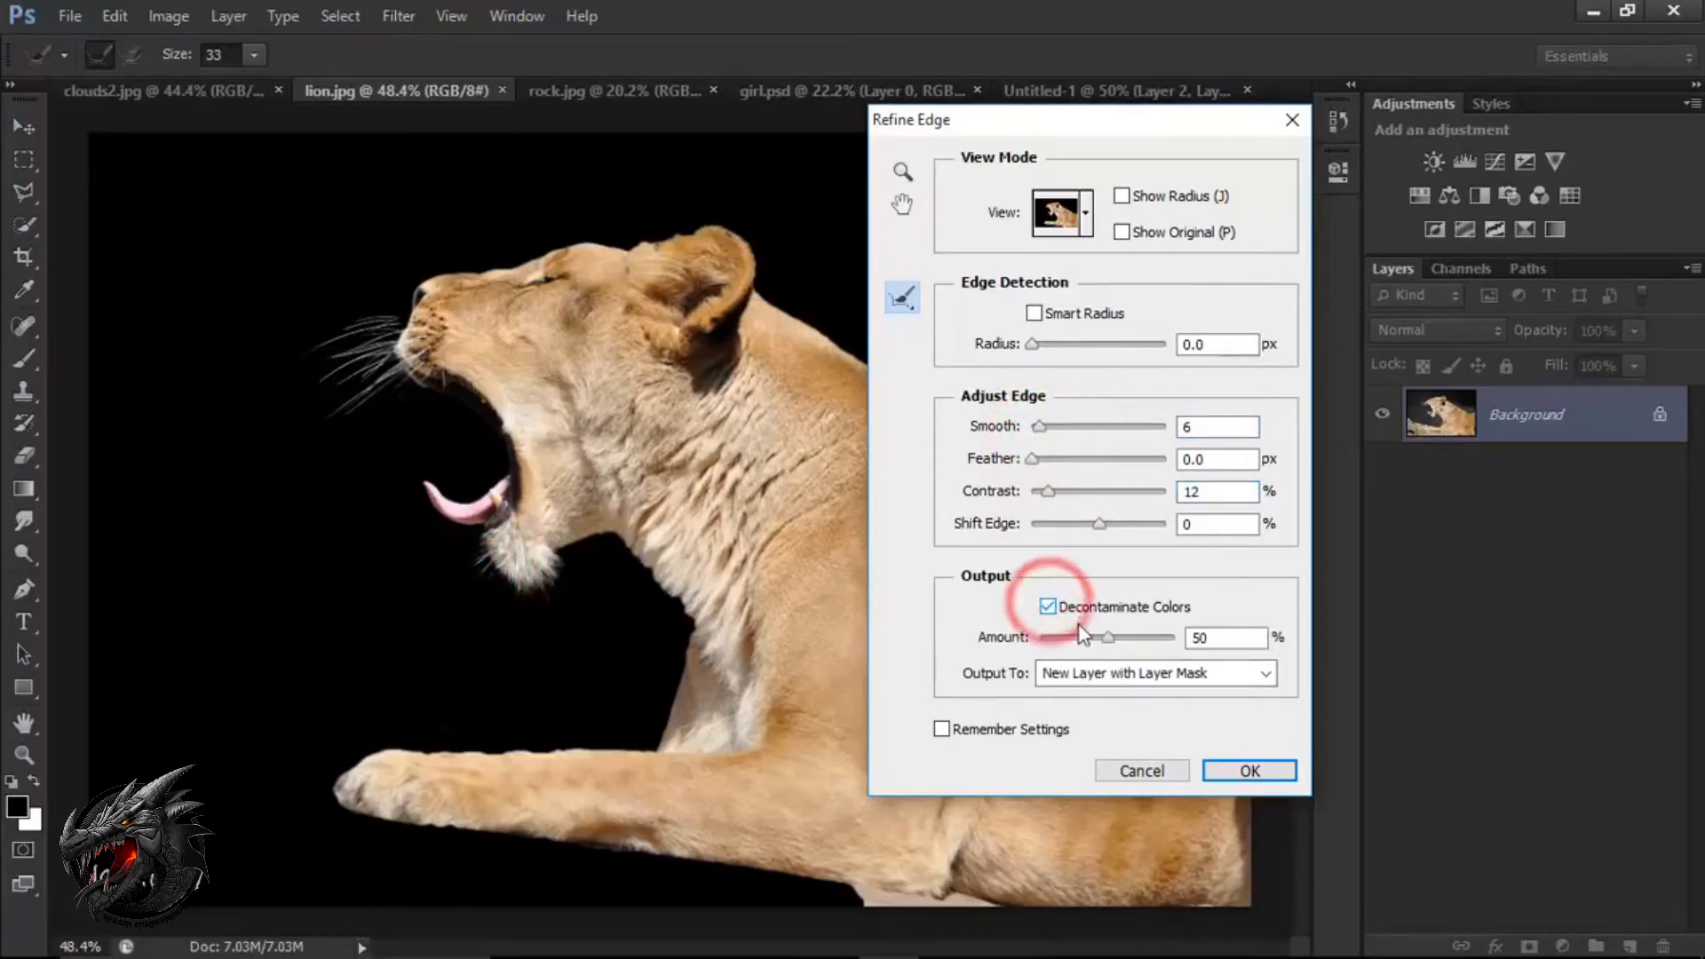
{"action": "mouse_move", "coordinate": [1111, 638]}
{"action": "left_mouse_down"}
{"action": "mouse_move", "coordinate": [1151, 643]}
{"action": "mouse_move", "coordinate": [1137, 641]}
{"action": "left_mouse_up"}
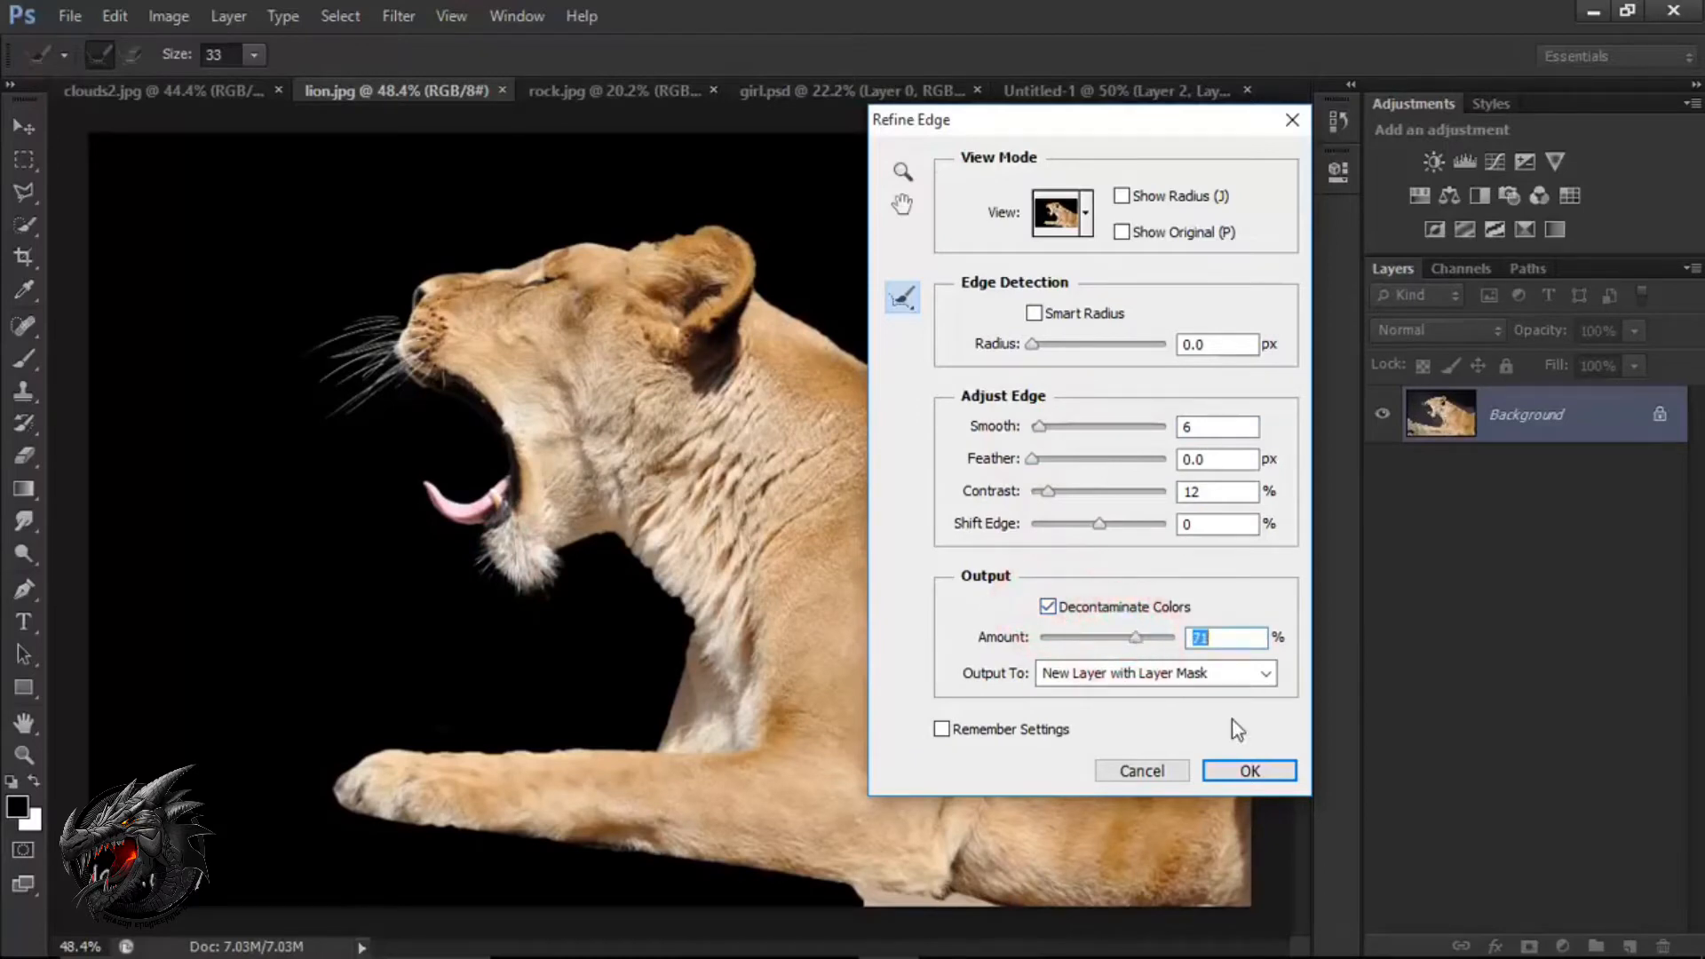
{"action": "left_click", "coordinate": [1252, 771]}
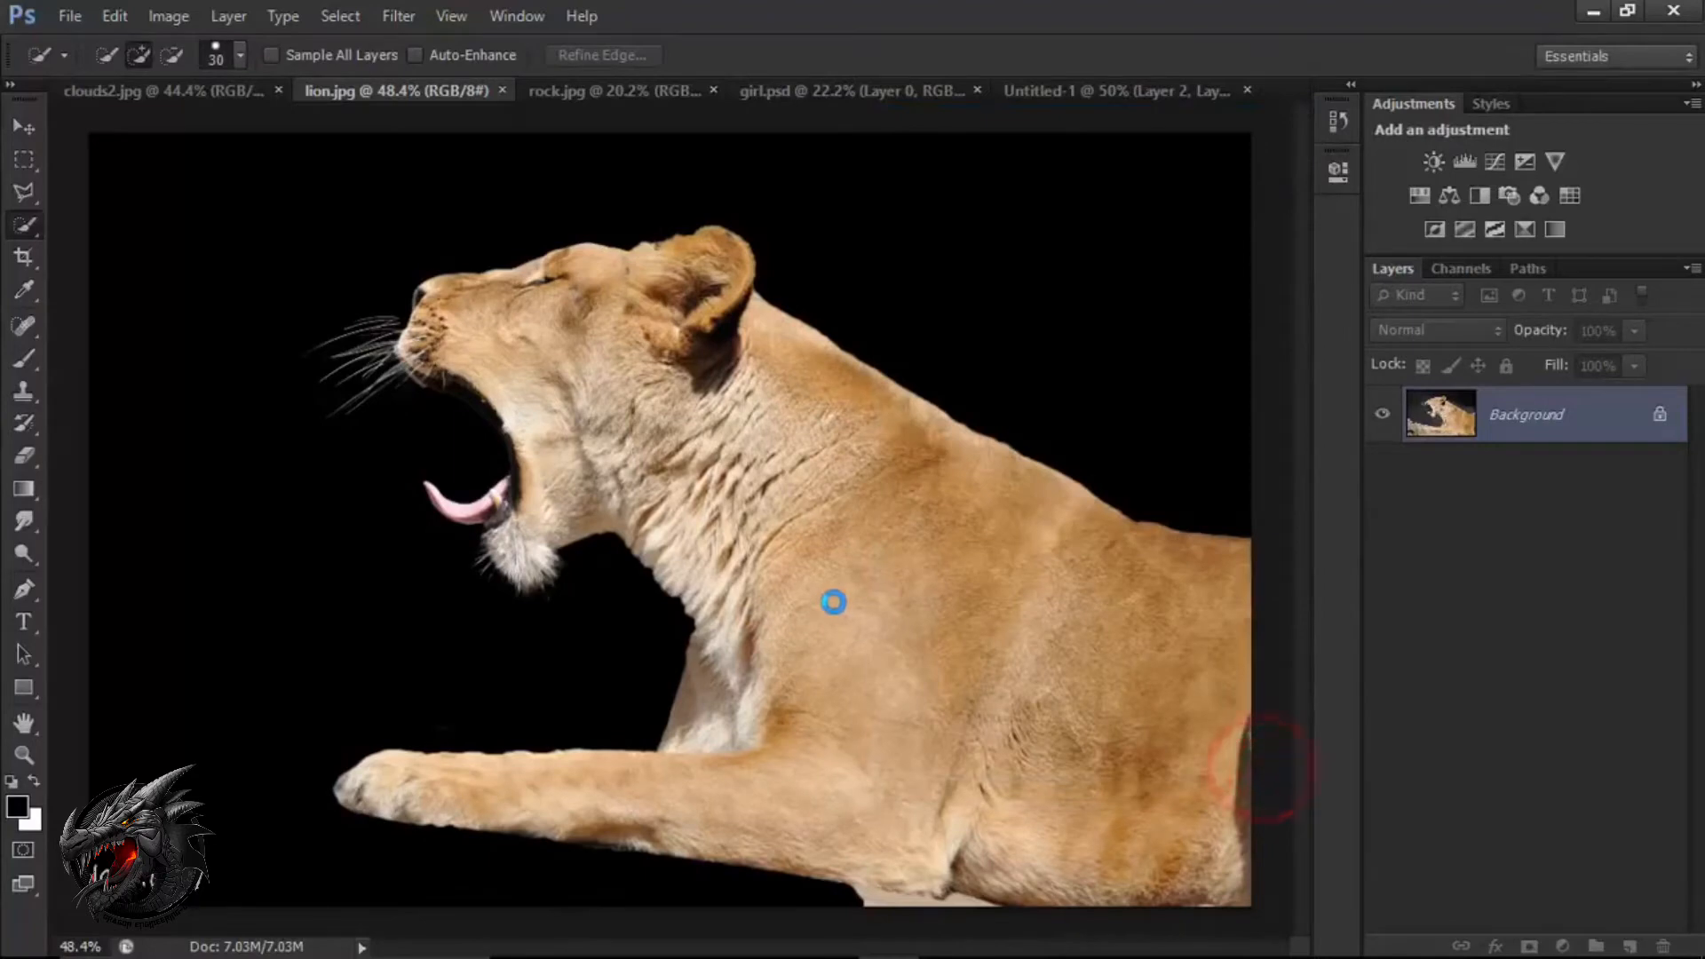
Move the masked lion layer into the cloud composite document, Untitled-1.
{"action": "key", "text": "v"}
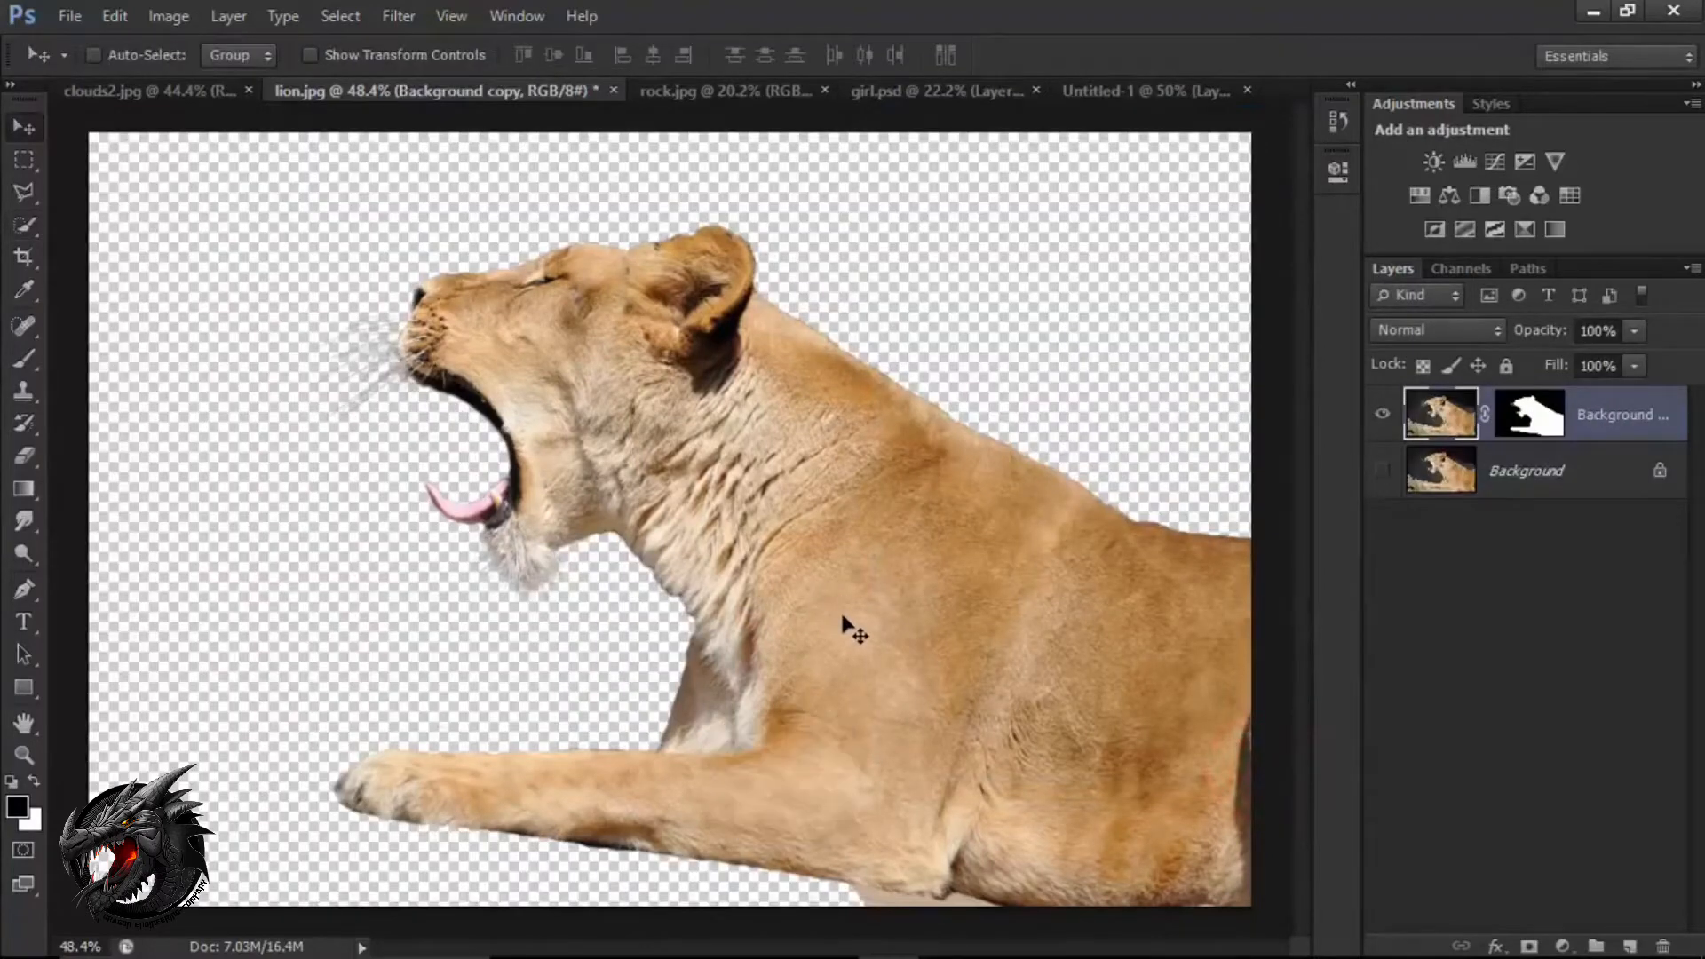
{"action": "left_click_drag", "start_coordinate": [845, 606], "coordinate": [686, 457]}
{"action": "left_click_drag", "start_coordinate": [687, 460], "coordinate": [718, 550]}
Flip the lion horizontally with Free Transform and shift it slightly within the composite.
{"action": "key", "text": "ctrl+t"}
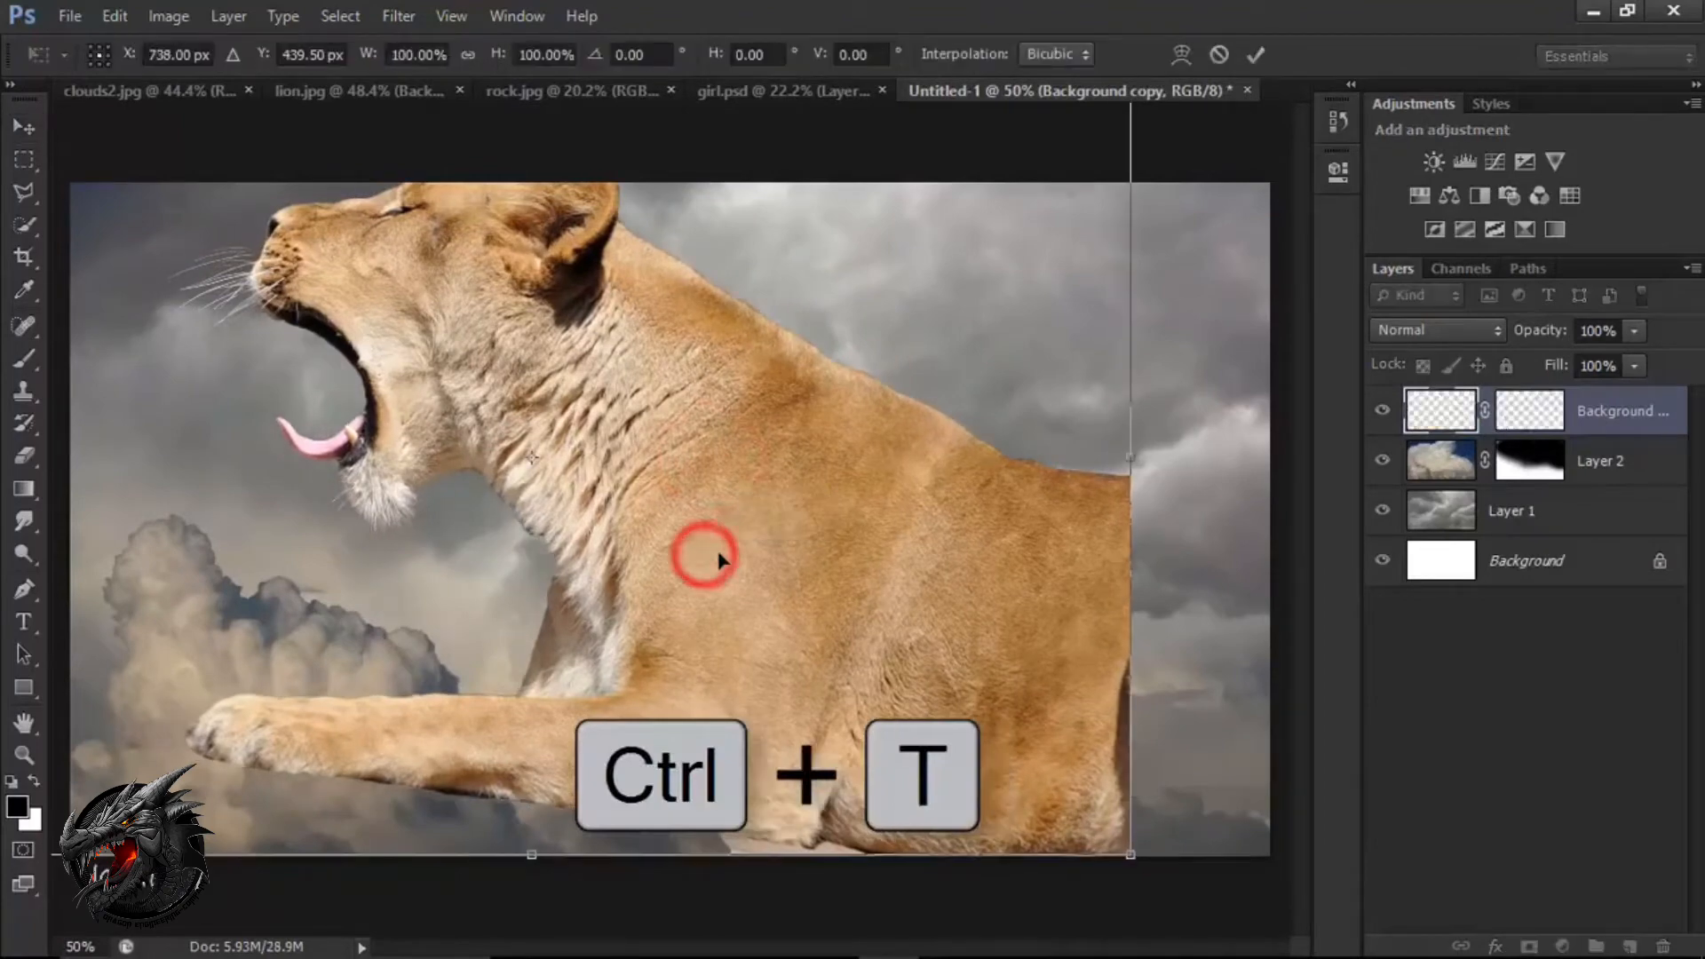
{"action": "right_click", "coordinate": [716, 547]}
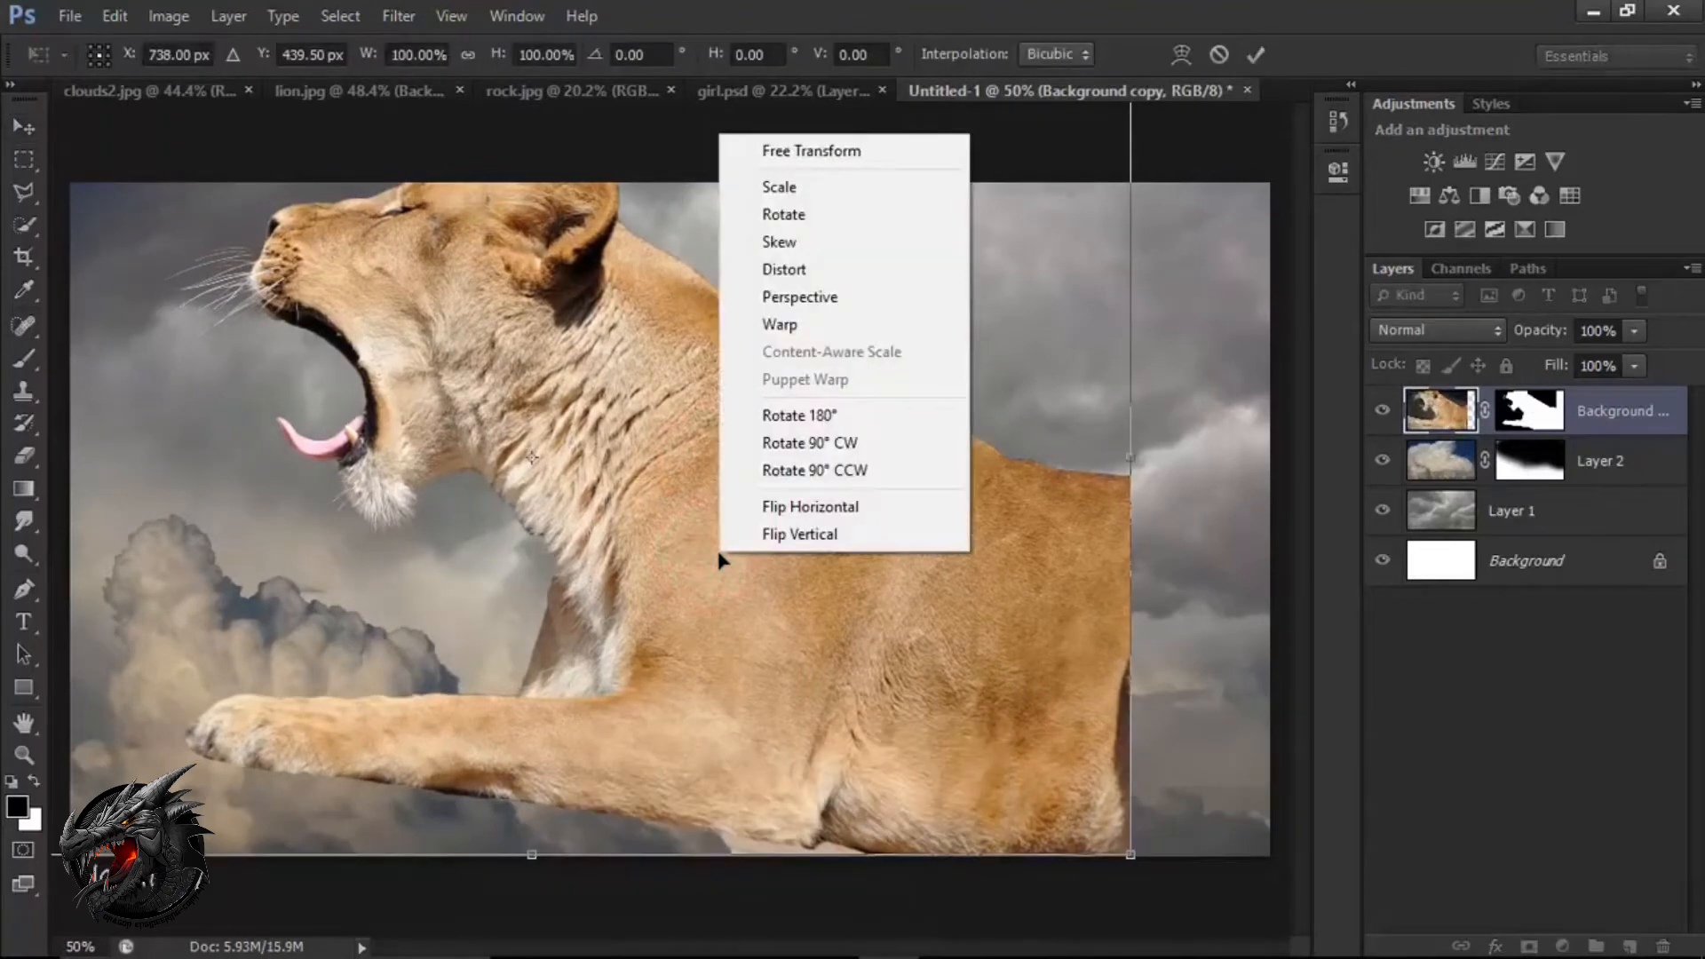
{"action": "left_click", "coordinate": [861, 506]}
{"action": "left_click_drag", "start_coordinate": [561, 499], "coordinate": [604, 503]}
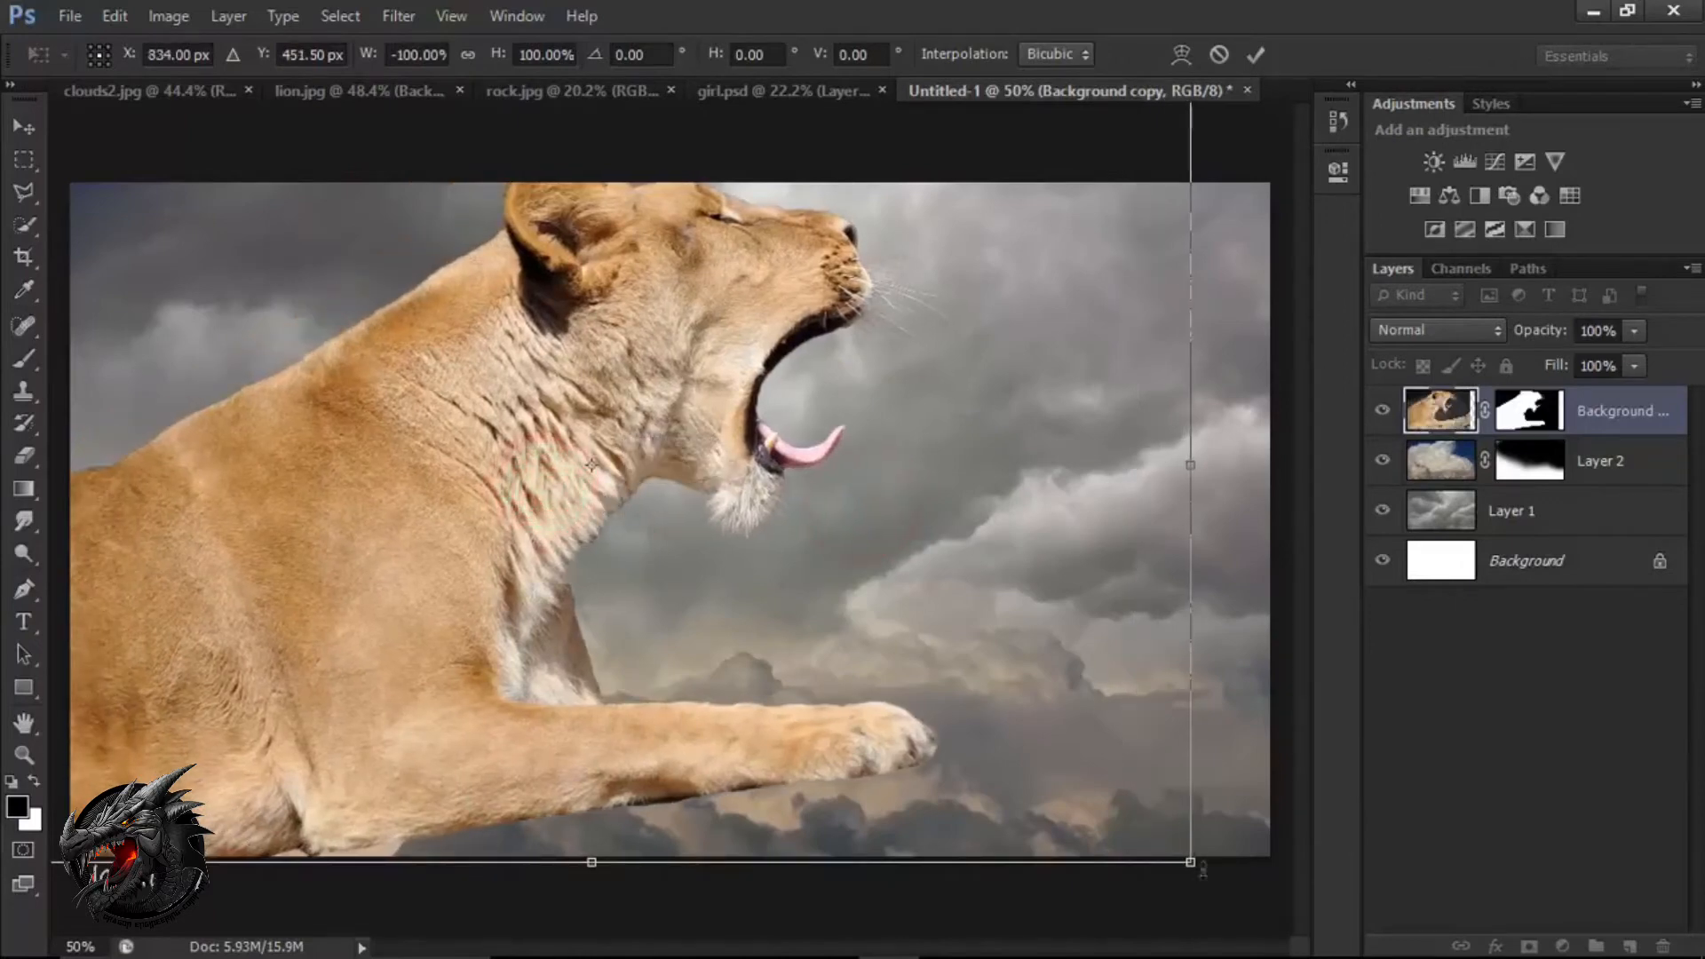
Scale the lion proportionally to about 83% and place it against the canvas's left edge with its whole head inside the frame.
{"action": "left_click_drag", "start_coordinate": [1191, 863], "coordinate": [1062, 770]}
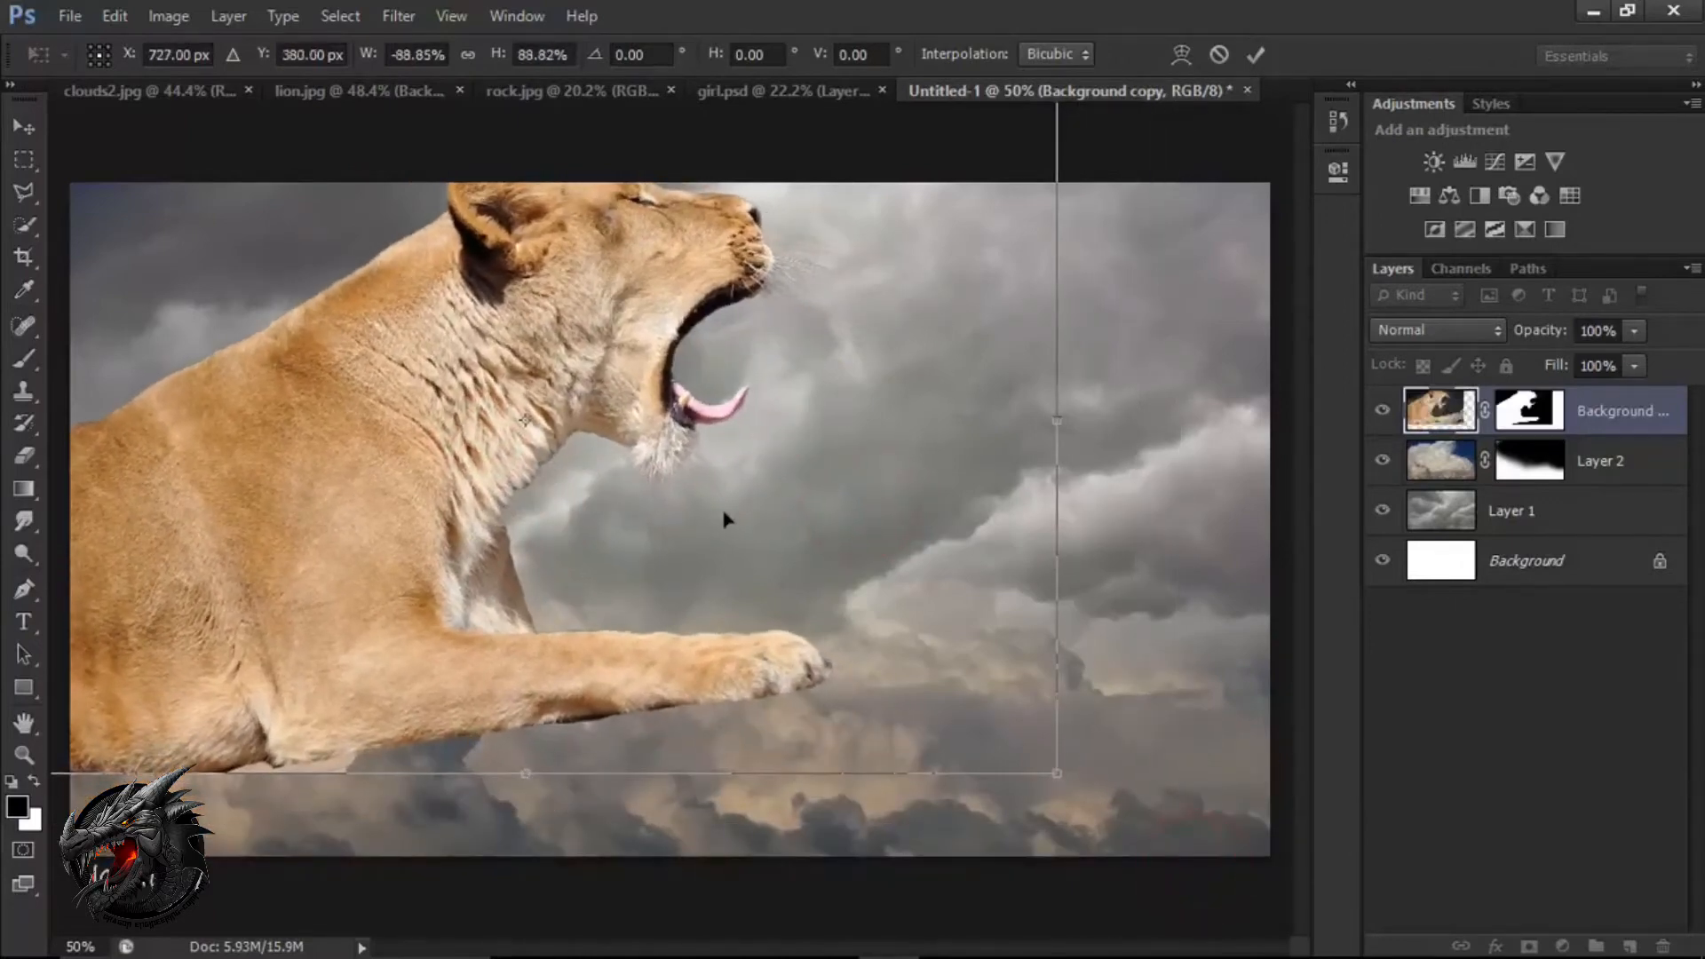
{"action": "left_click_drag", "start_coordinate": [734, 524], "coordinate": [787, 578]}
{"action": "left_click_drag", "start_coordinate": [1123, 127], "coordinate": [1073, 158]}
{"action": "left_click_drag", "start_coordinate": [751, 455], "coordinate": [769, 468]}
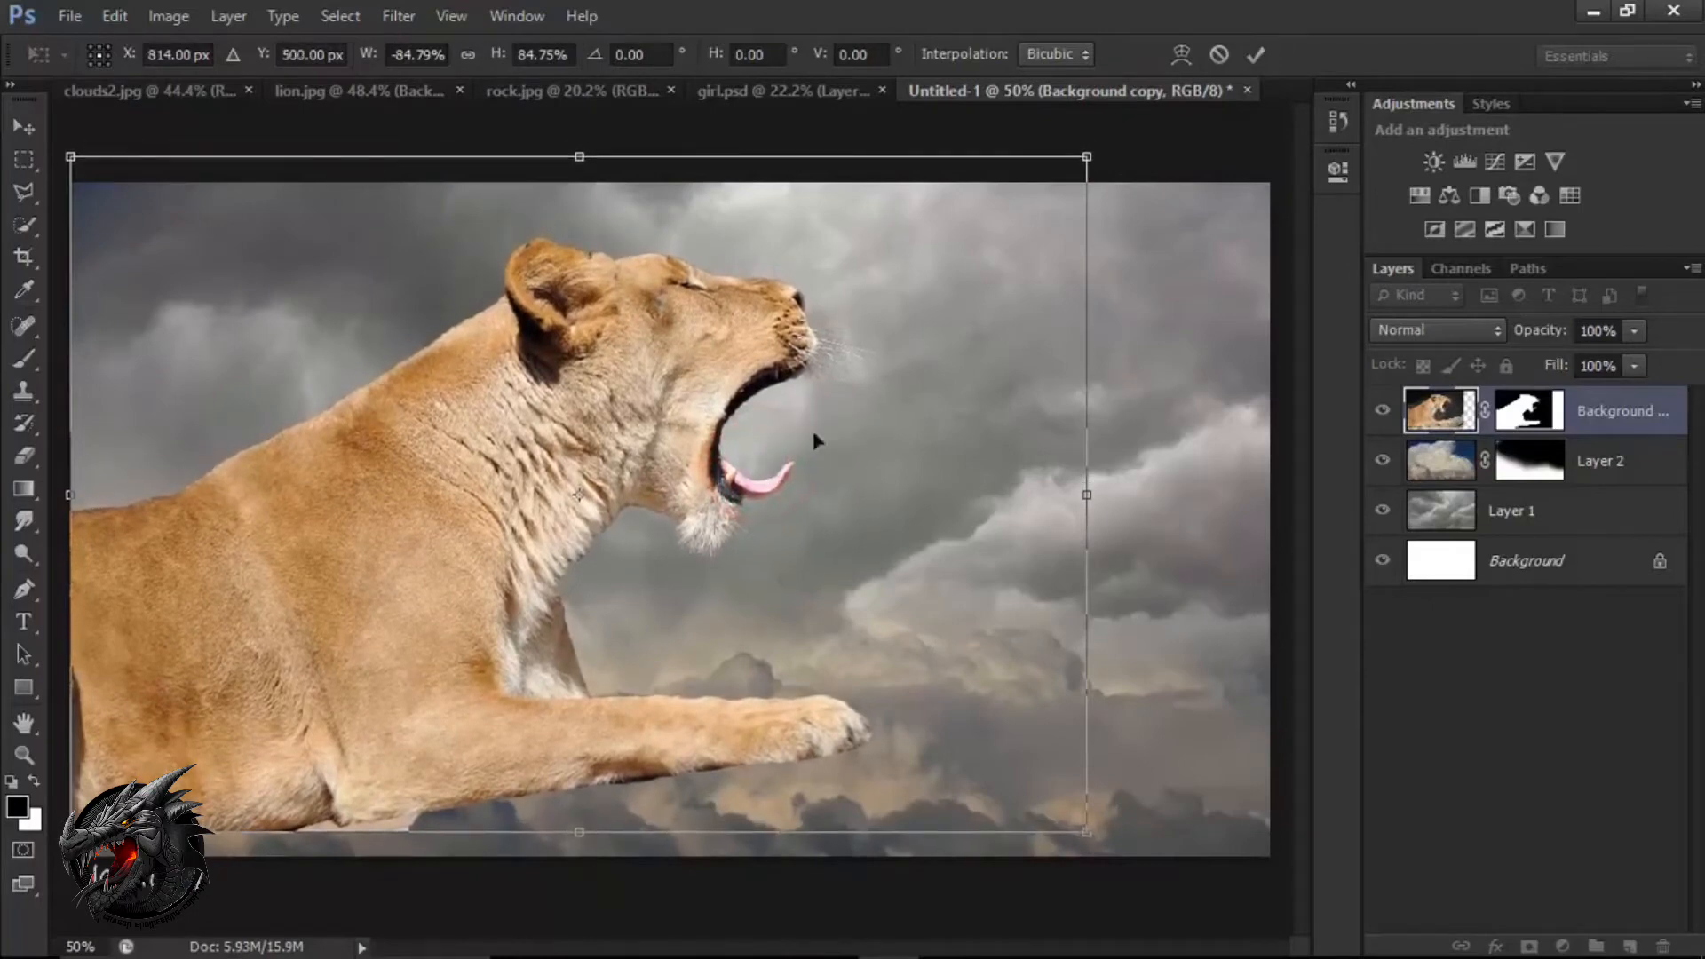
{"action": "left_click_drag", "start_coordinate": [1098, 153], "coordinate": [1078, 171]}
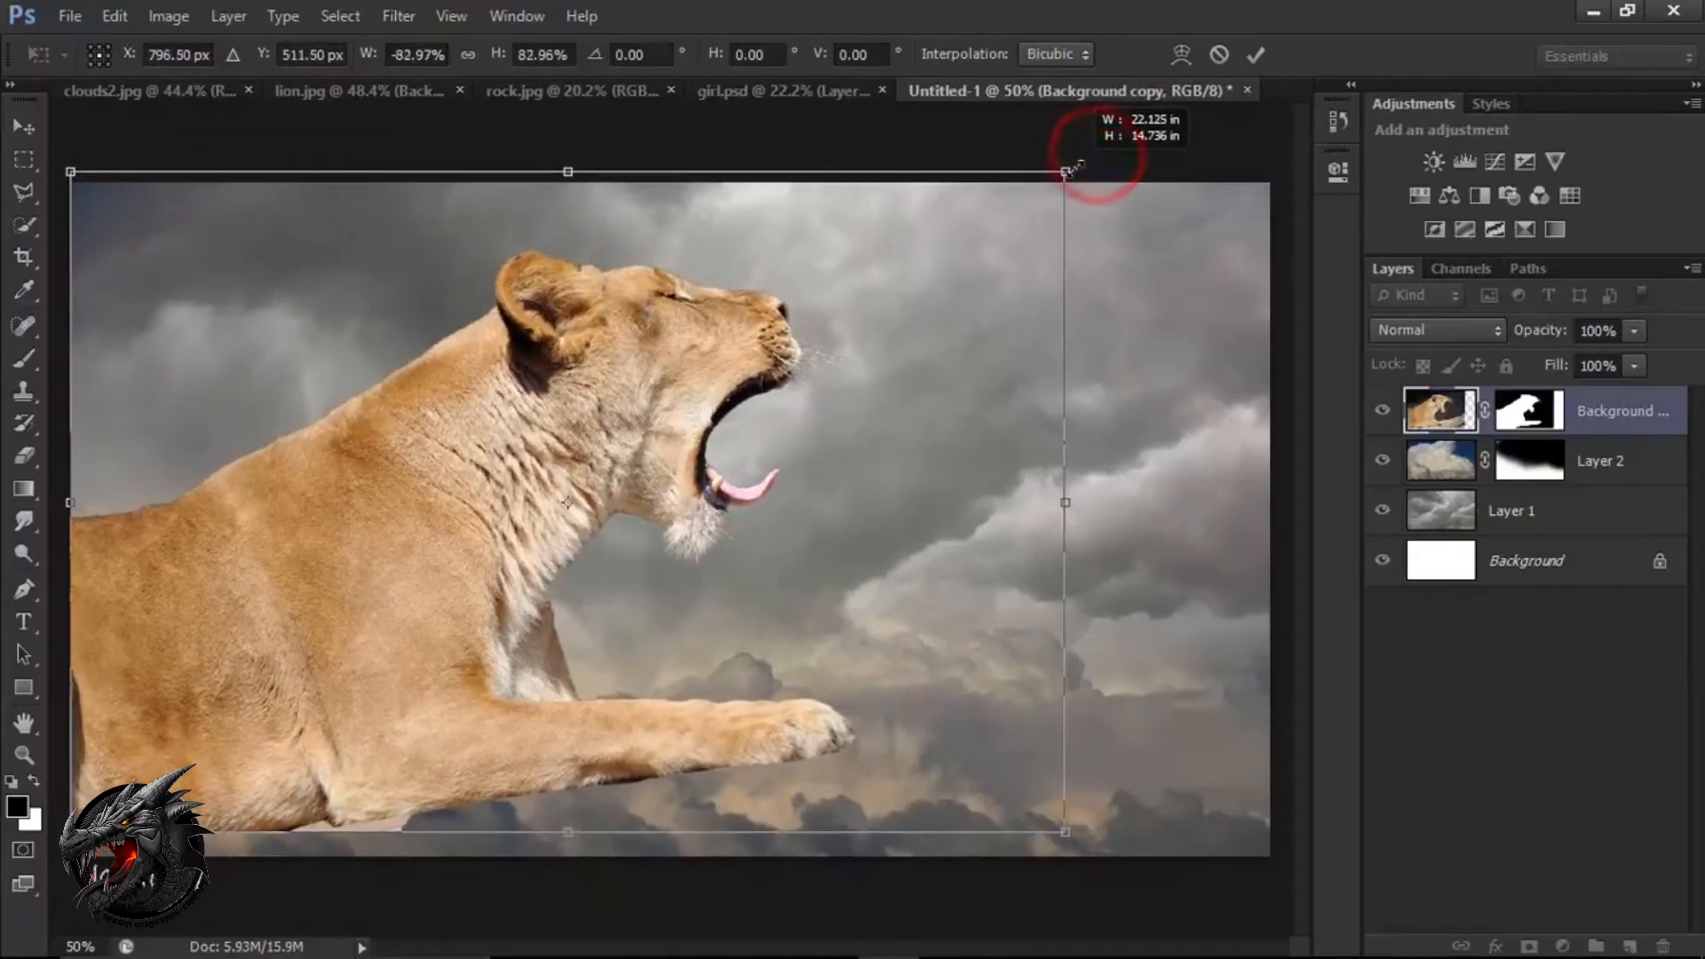
{"action": "left_click", "coordinate": [1254, 55]}
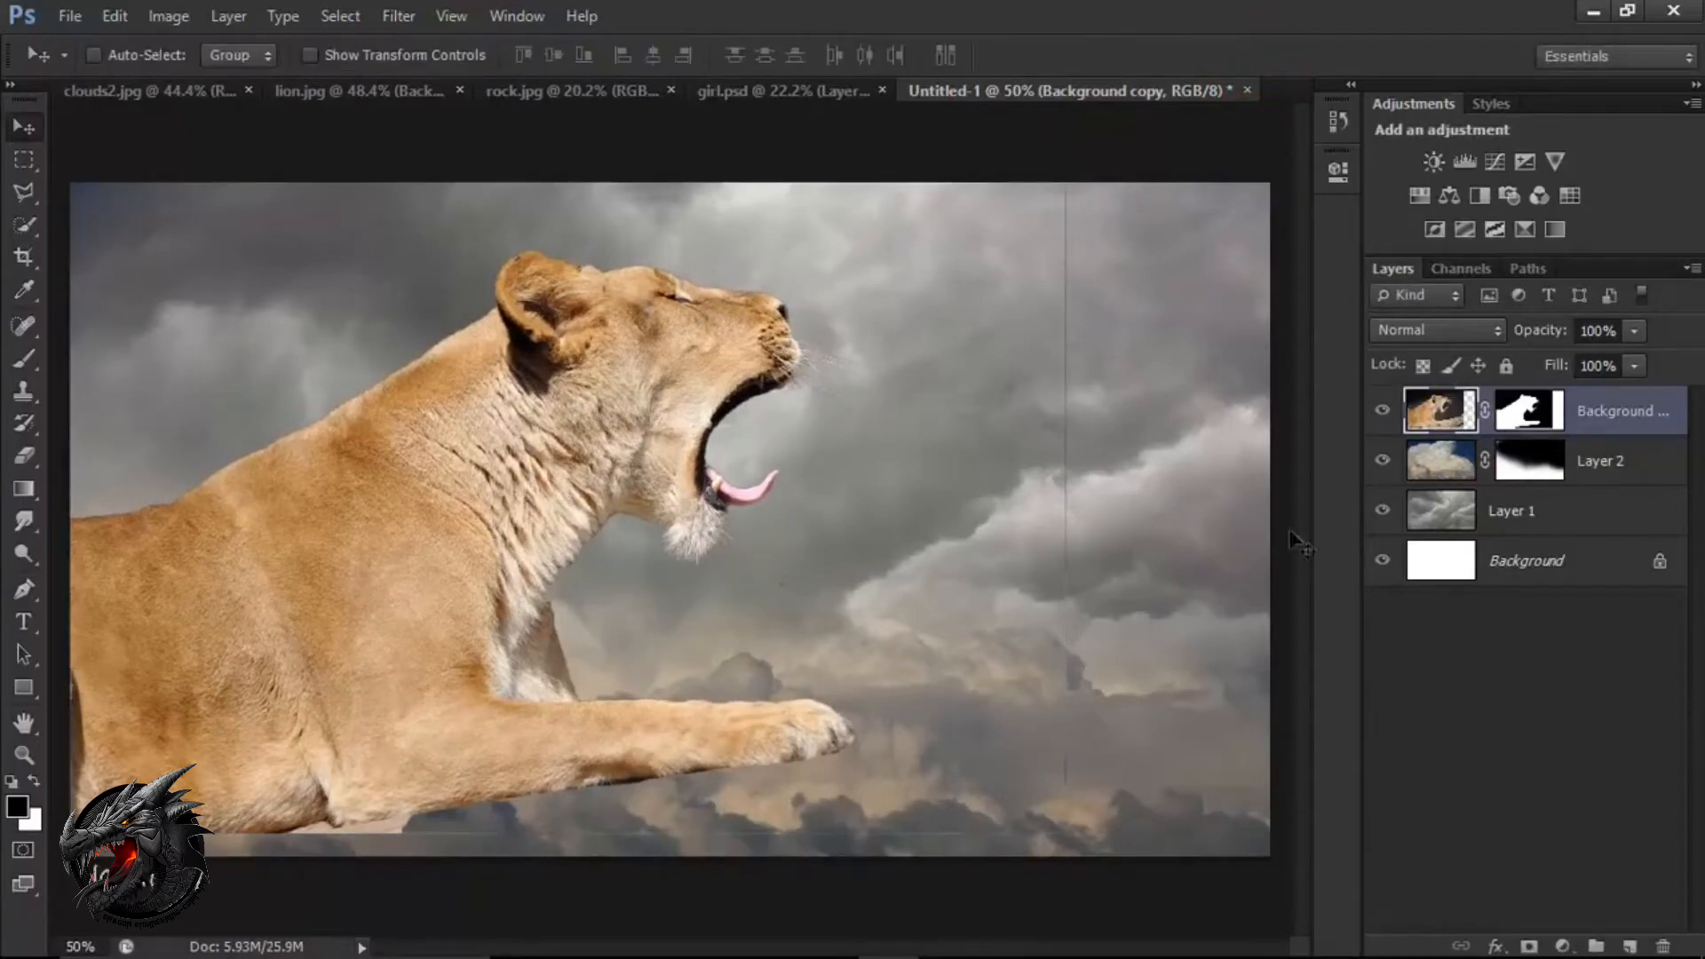
Paint out the thin border lines around the lion on its layer mask with a black 150 px brush at 100% opacity.
{"action": "left_click", "coordinate": [1526, 407]}
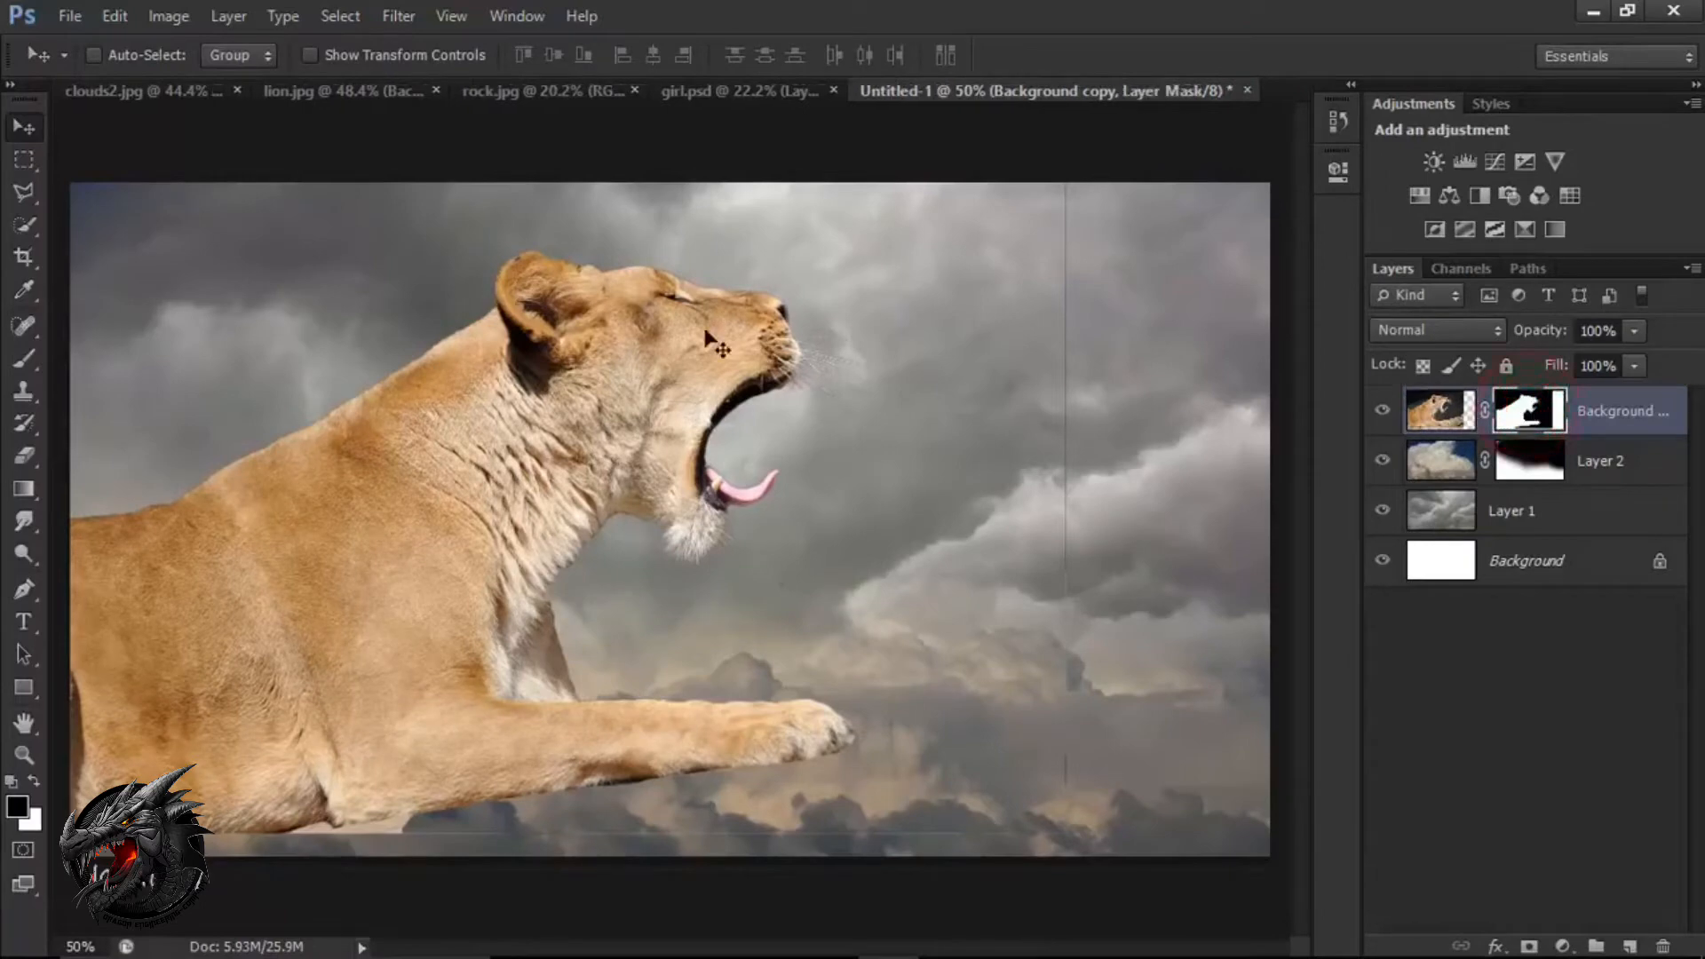
{"action": "left_click", "coordinate": [24, 360]}
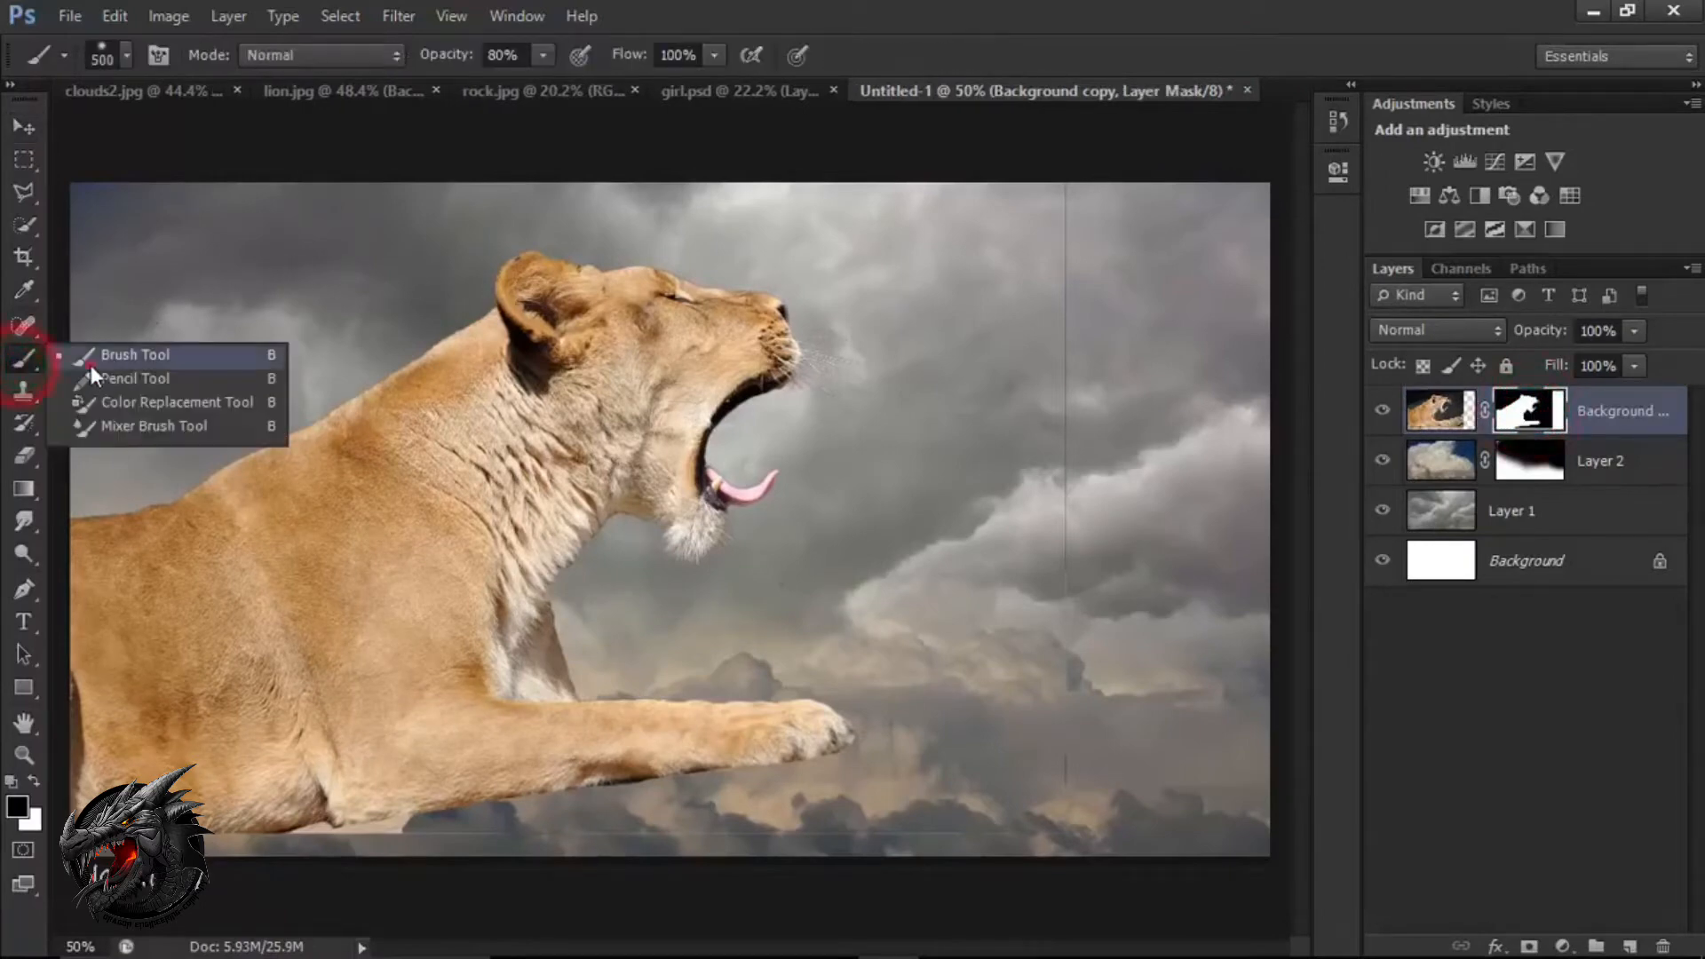
{"action": "left_click", "coordinate": [93, 363]}
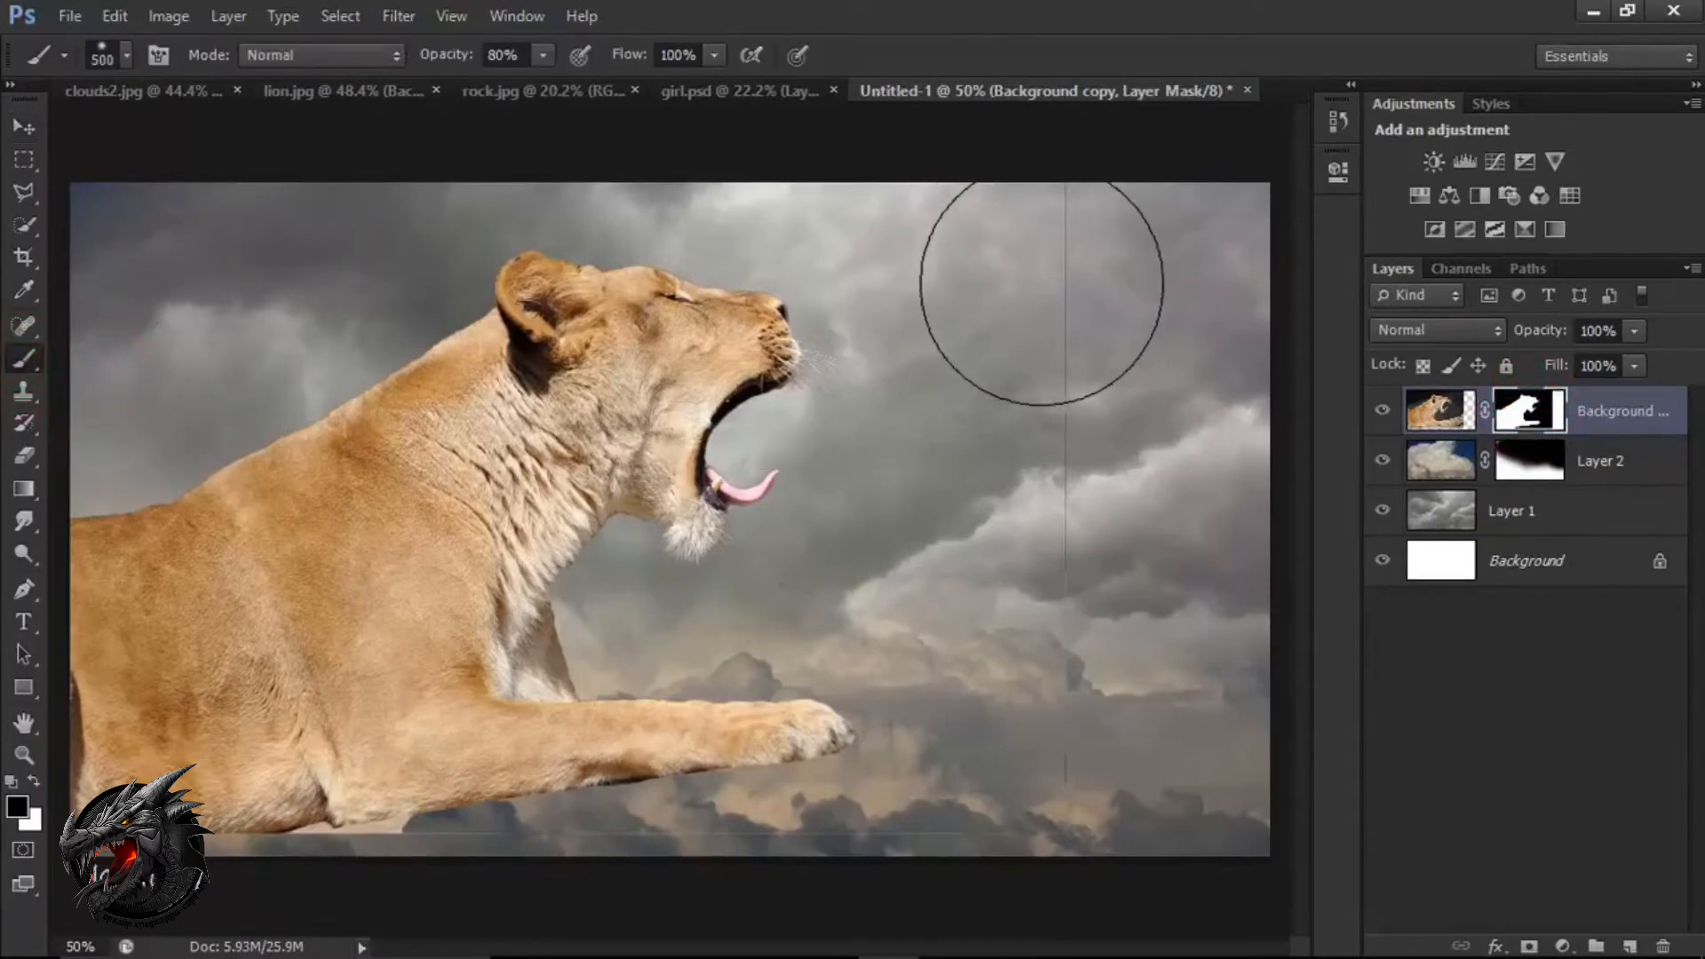
{"action": "key", "text": "bracketleft"}
{"action": "key", "text": "bracketleft"}
{"action": "key", "text": "bracketleft"}
{"action": "key", "text": "bracketleft"}
{"action": "key", "text": "bracketleft"}
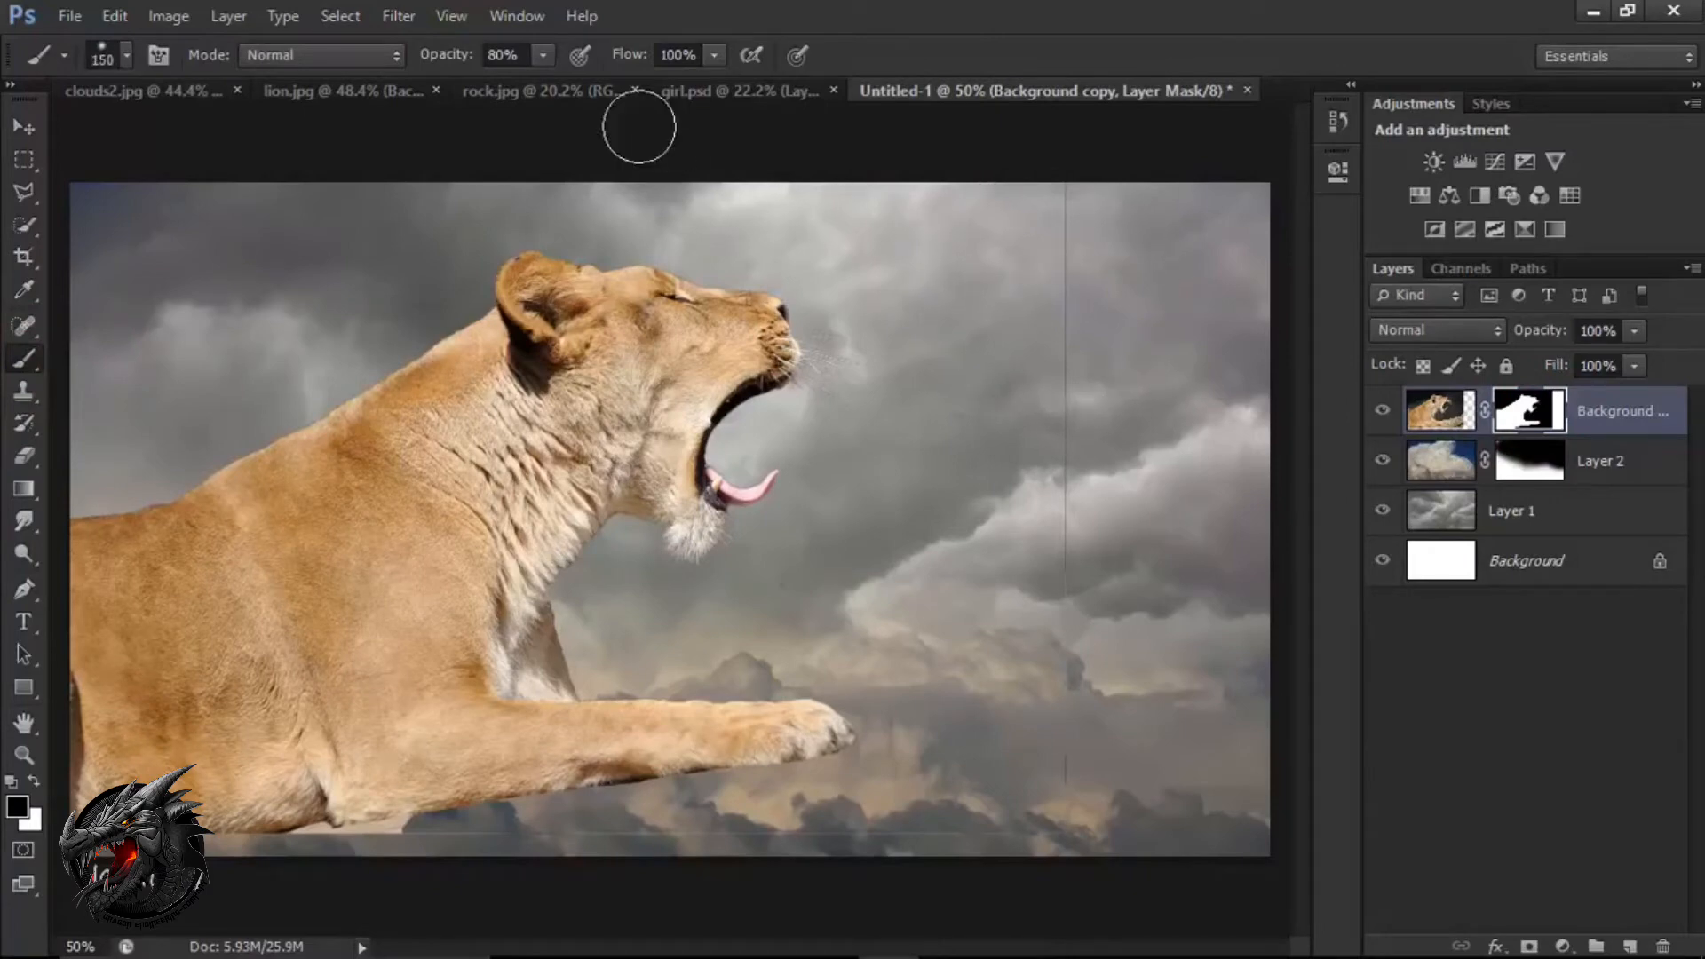
{"action": "left_click_drag", "start_coordinate": [453, 56], "coordinate": [526, 61]}
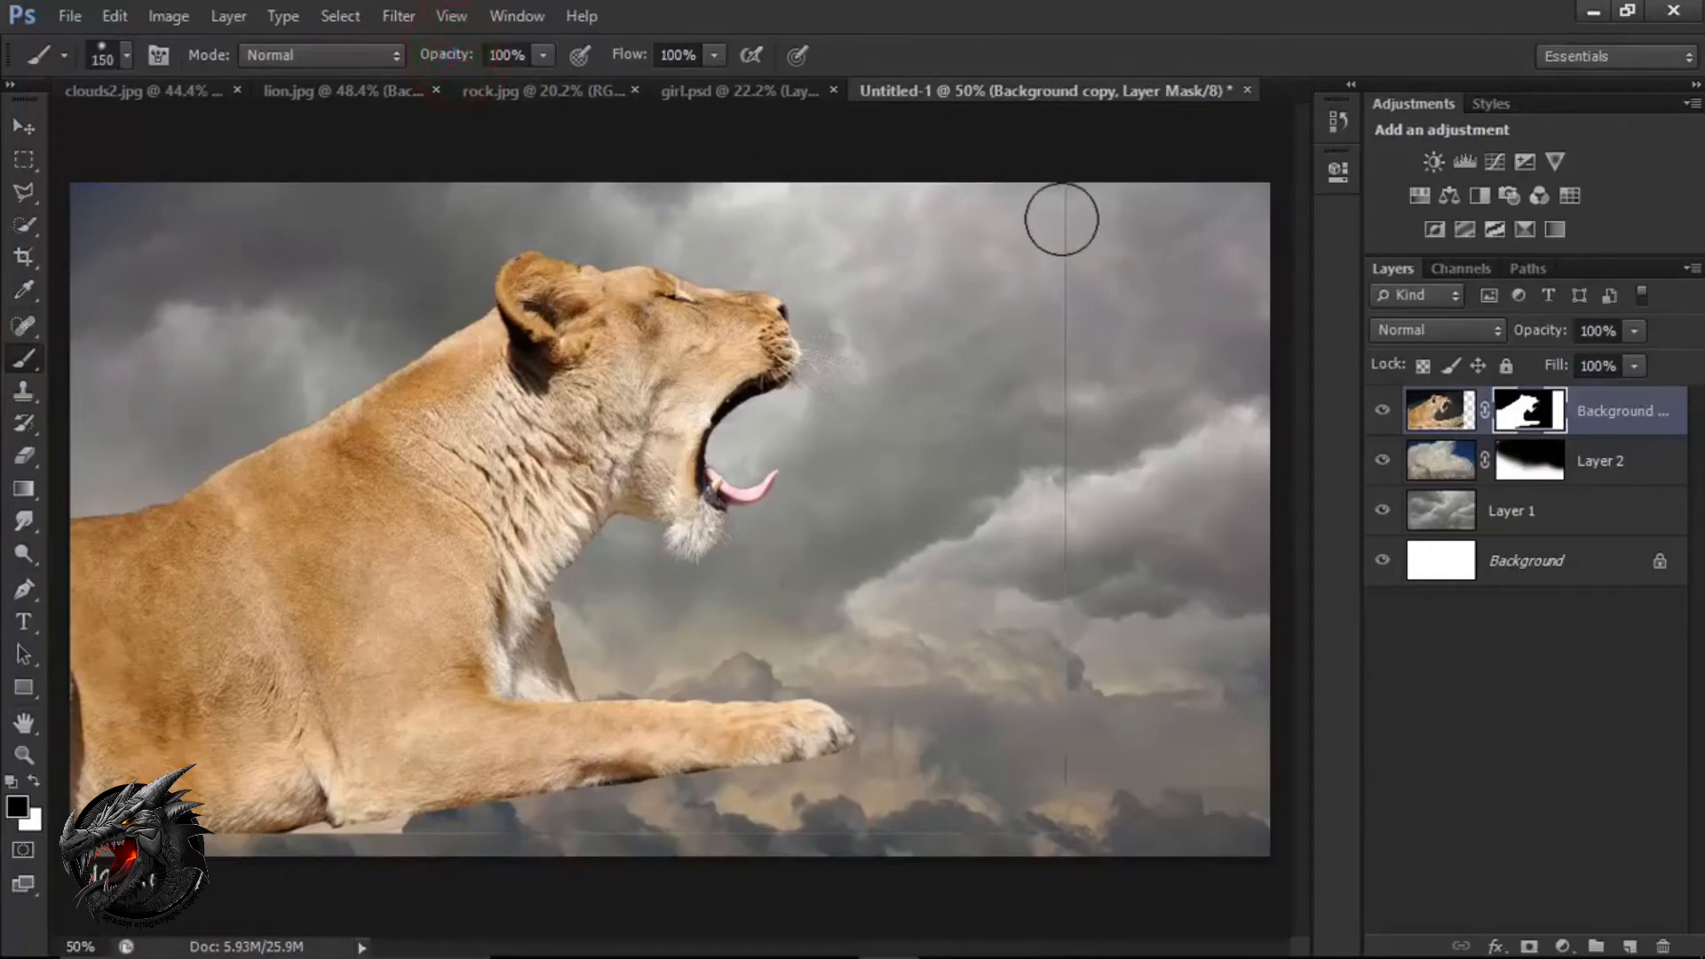
{"action": "mouse_move", "coordinate": [1057, 195]}
{"action": "left_mouse_down"}
{"action": "mouse_move", "coordinate": [1067, 294]}
{"action": "mouse_move", "coordinate": [1087, 199]}
{"action": "mouse_move", "coordinate": [1051, 830]}
{"action": "left_mouse_up"}
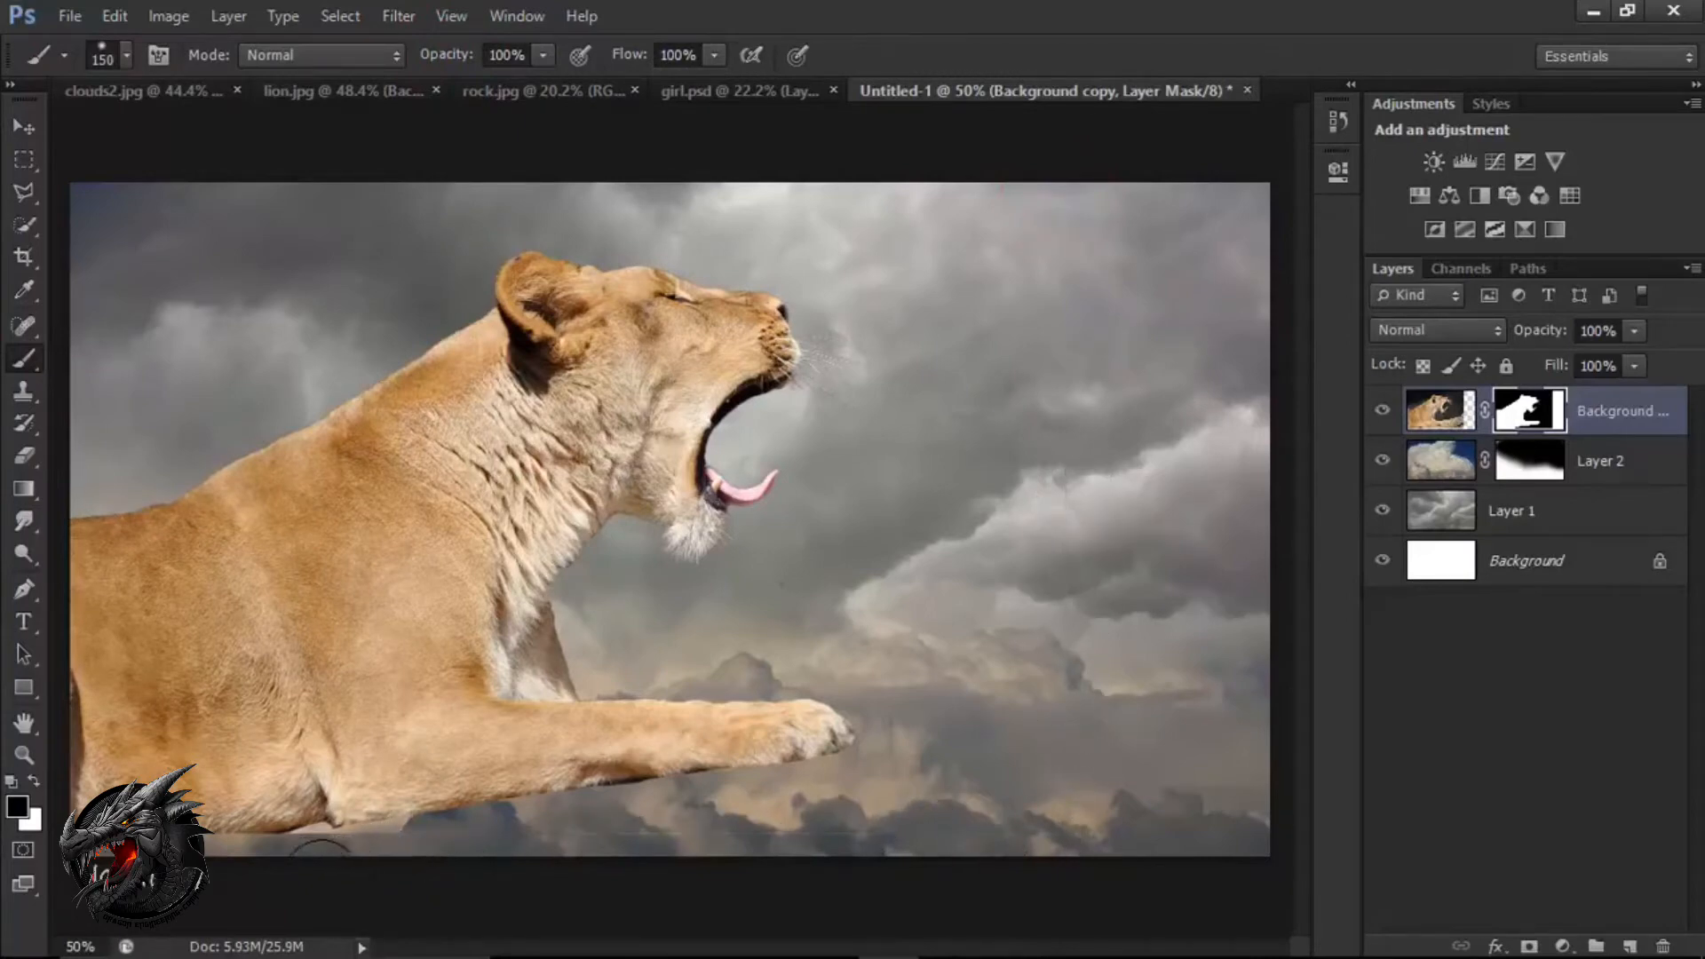
{"action": "mouse_move", "coordinate": [920, 856]}
{"action": "left_mouse_down"}
{"action": "mouse_move", "coordinate": [1070, 794]}
{"action": "mouse_move", "coordinate": [1060, 307]}
{"action": "mouse_move", "coordinate": [1059, 476]}
{"action": "mouse_move", "coordinate": [1029, 300]}
{"action": "mouse_move", "coordinate": [1007, 343]}
{"action": "left_mouse_up"}
{"action": "key", "text": "v"}
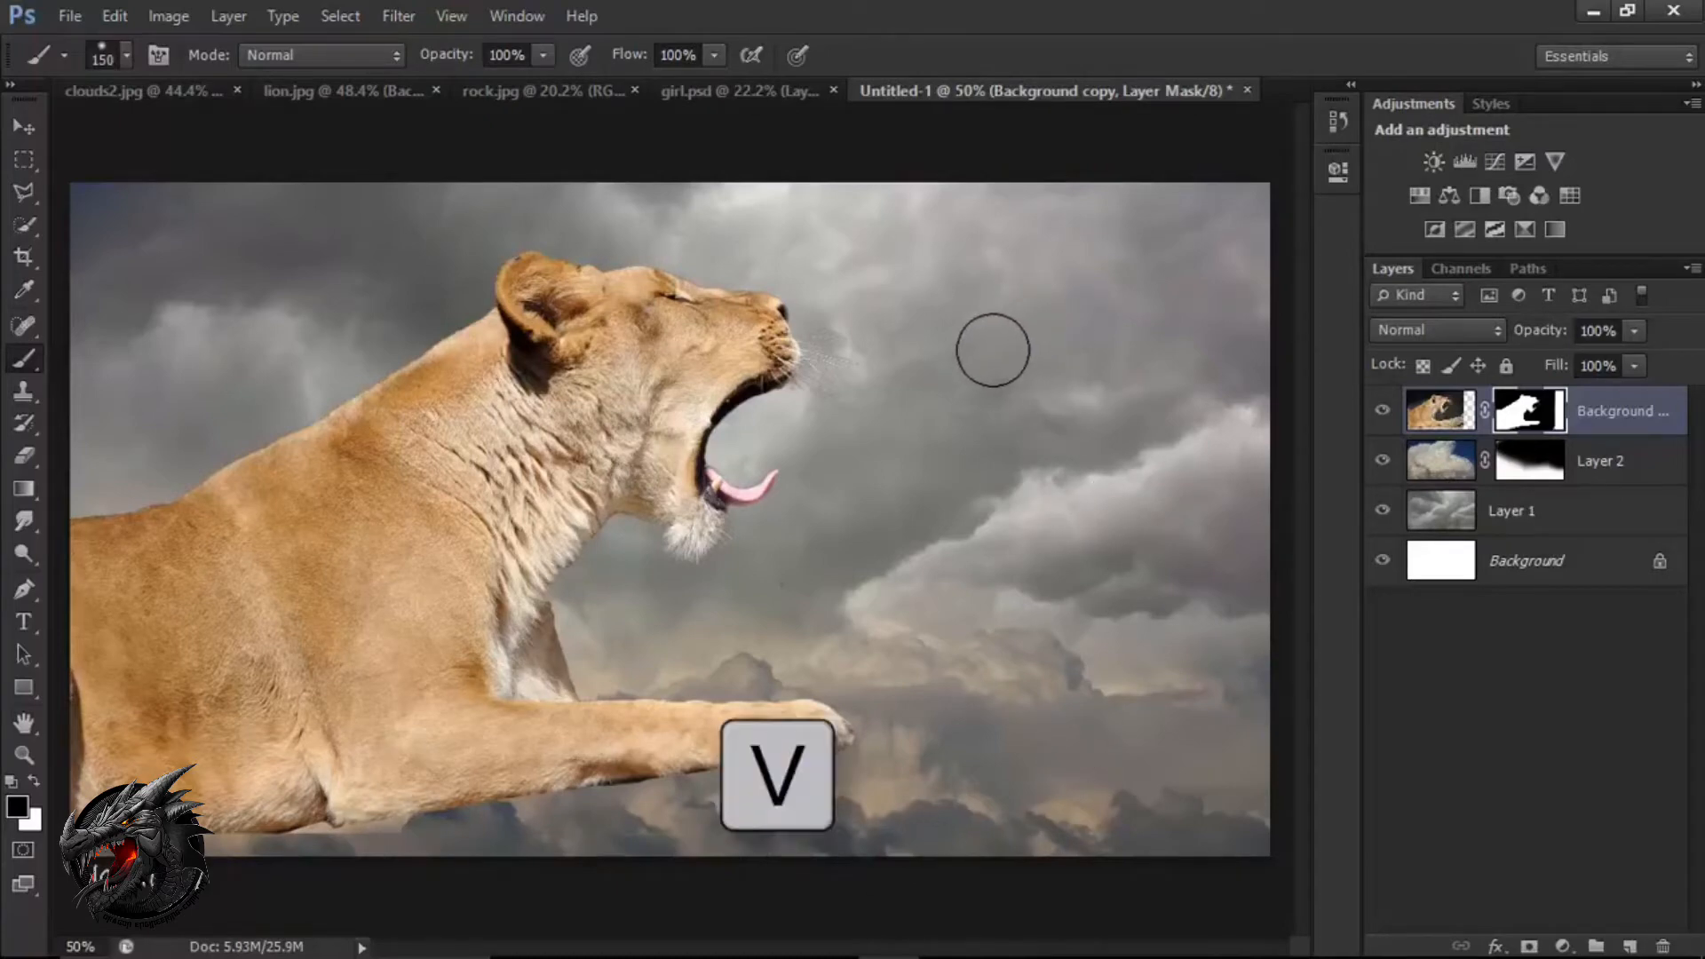
Switch to rock.jpg and select the rock's upper face and right shoulder with a 200 px Quick Selection brush.
{"action": "left_click", "coordinate": [561, 91]}
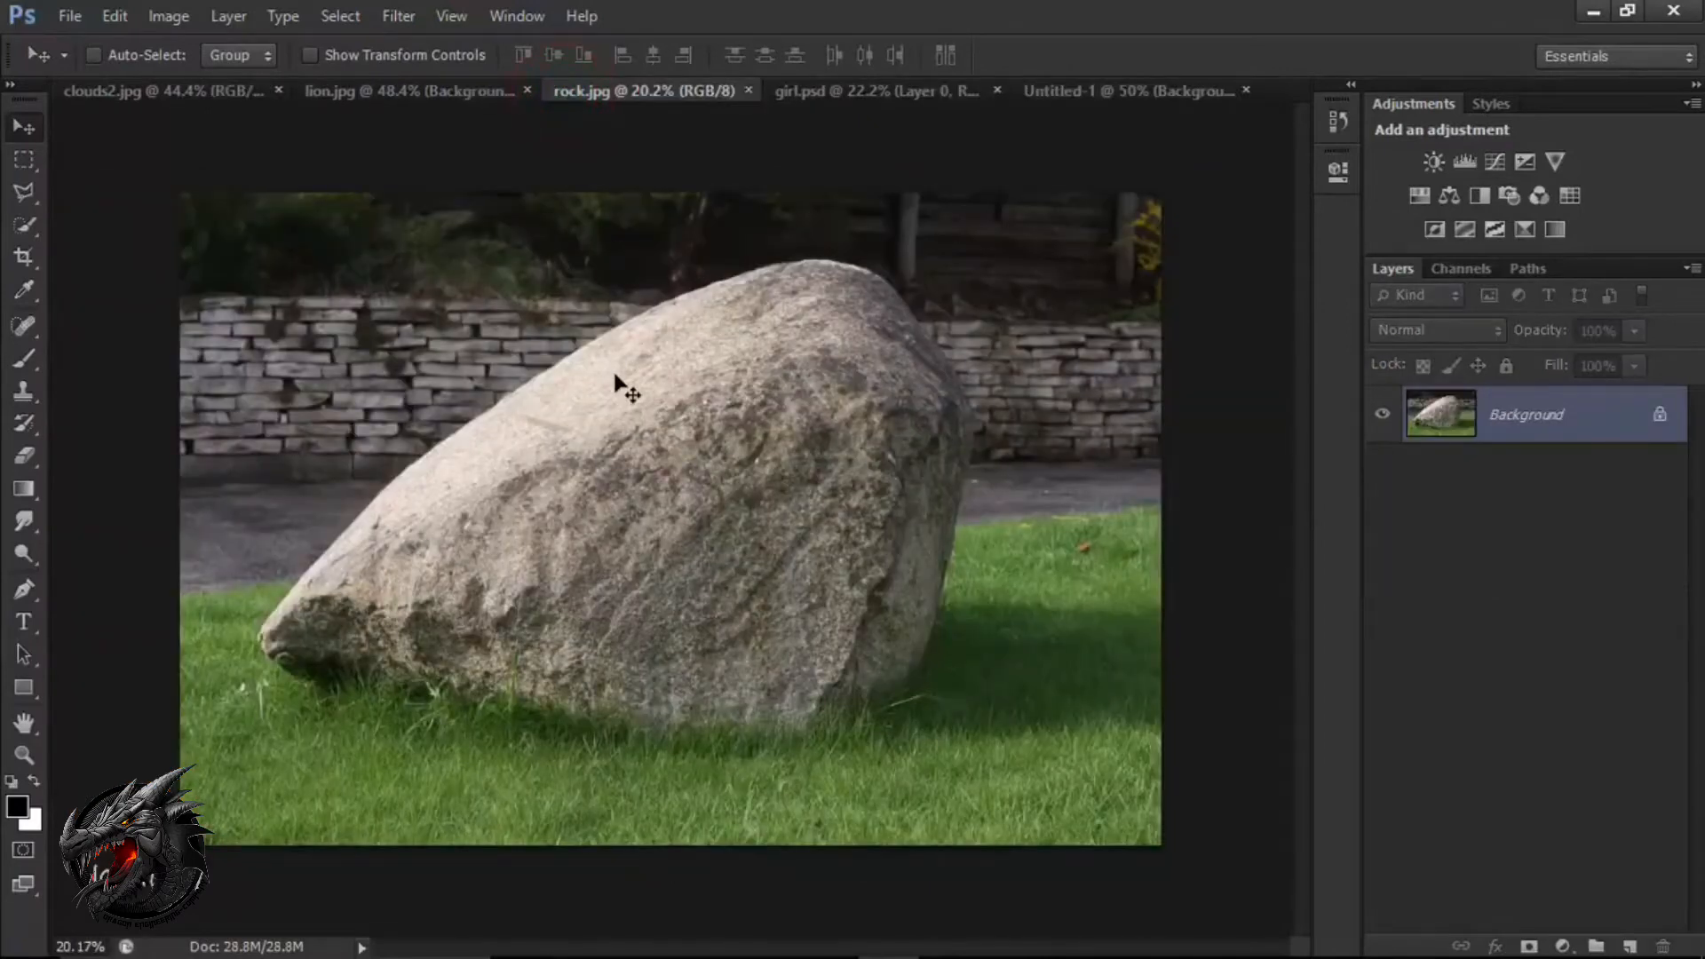
{"action": "left_click", "coordinate": [20, 228]}
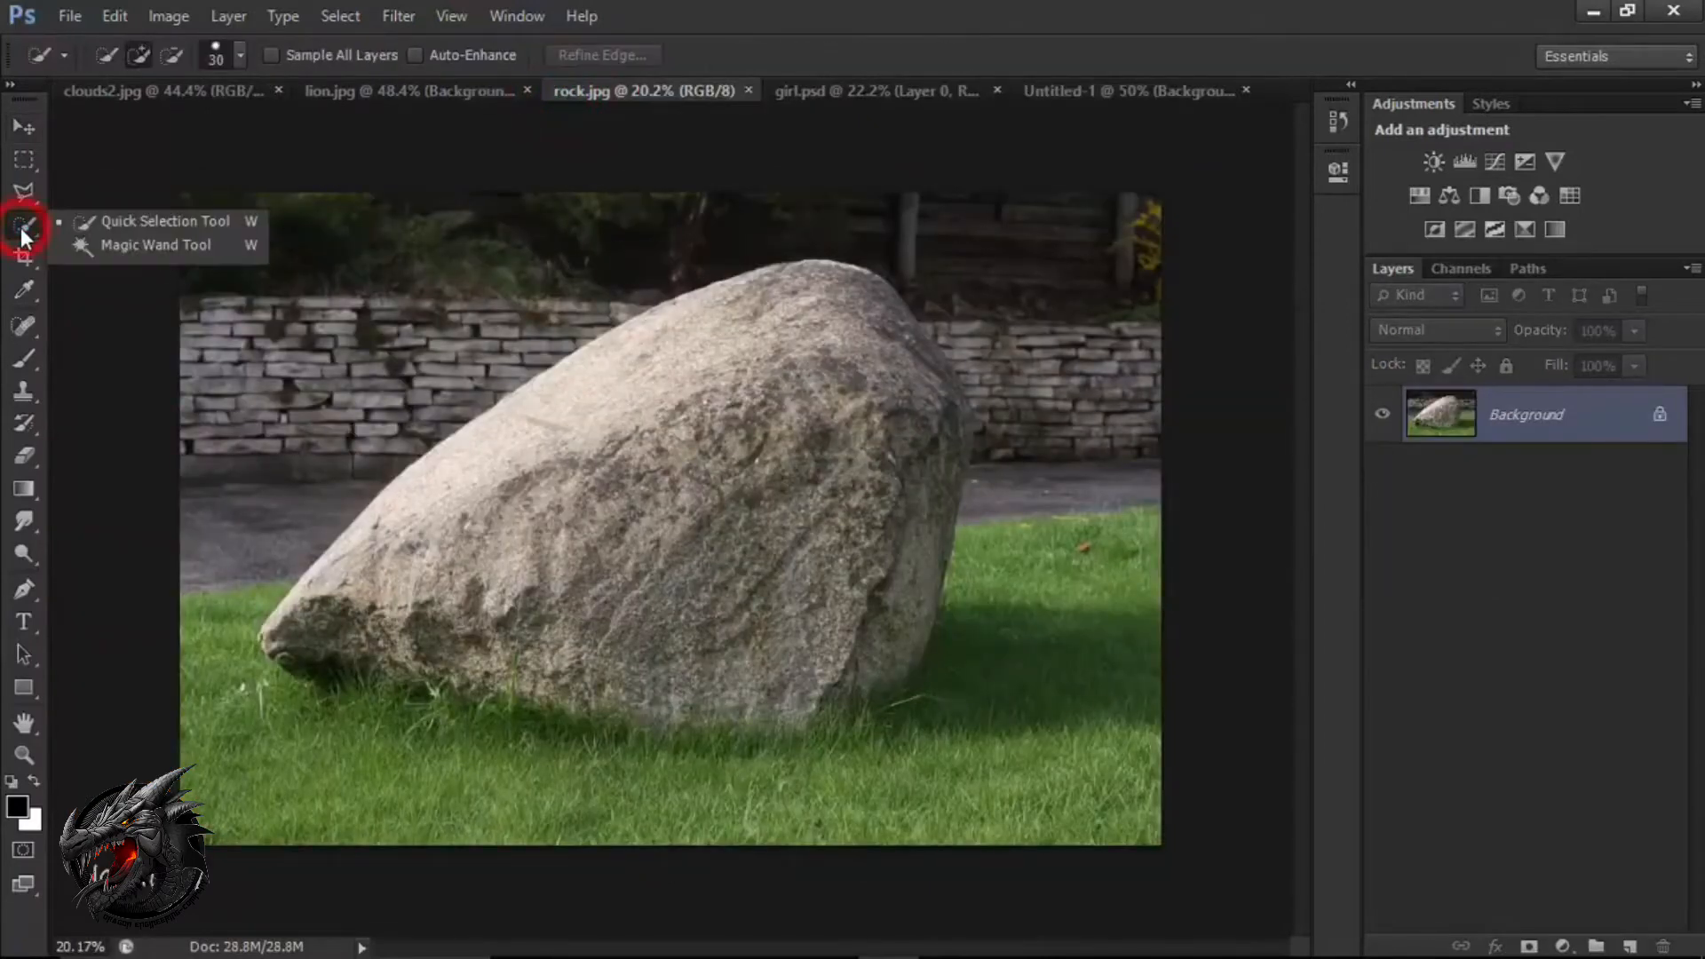
{"action": "left_click", "coordinate": [110, 224]}
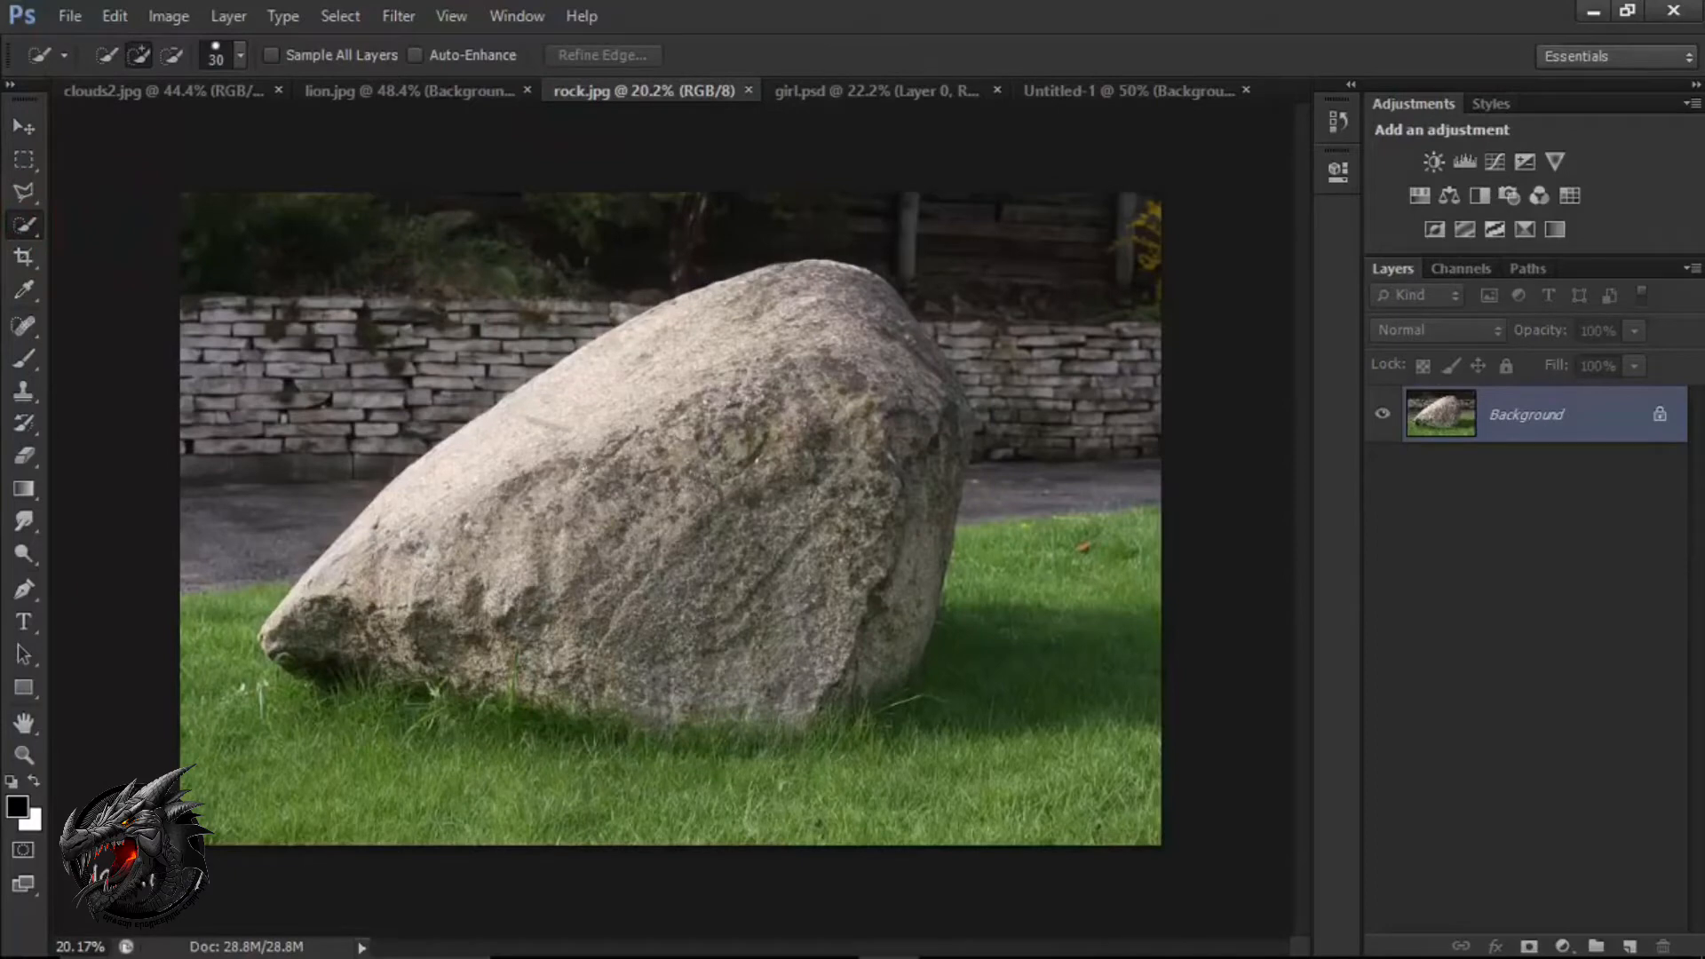
{"action": "key", "text": "bracketleft"}
{"action": "left_click", "coordinate": [333, 620]}
{"action": "left_click", "coordinate": [461, 510]}
{"action": "left_click", "coordinate": [647, 389]}
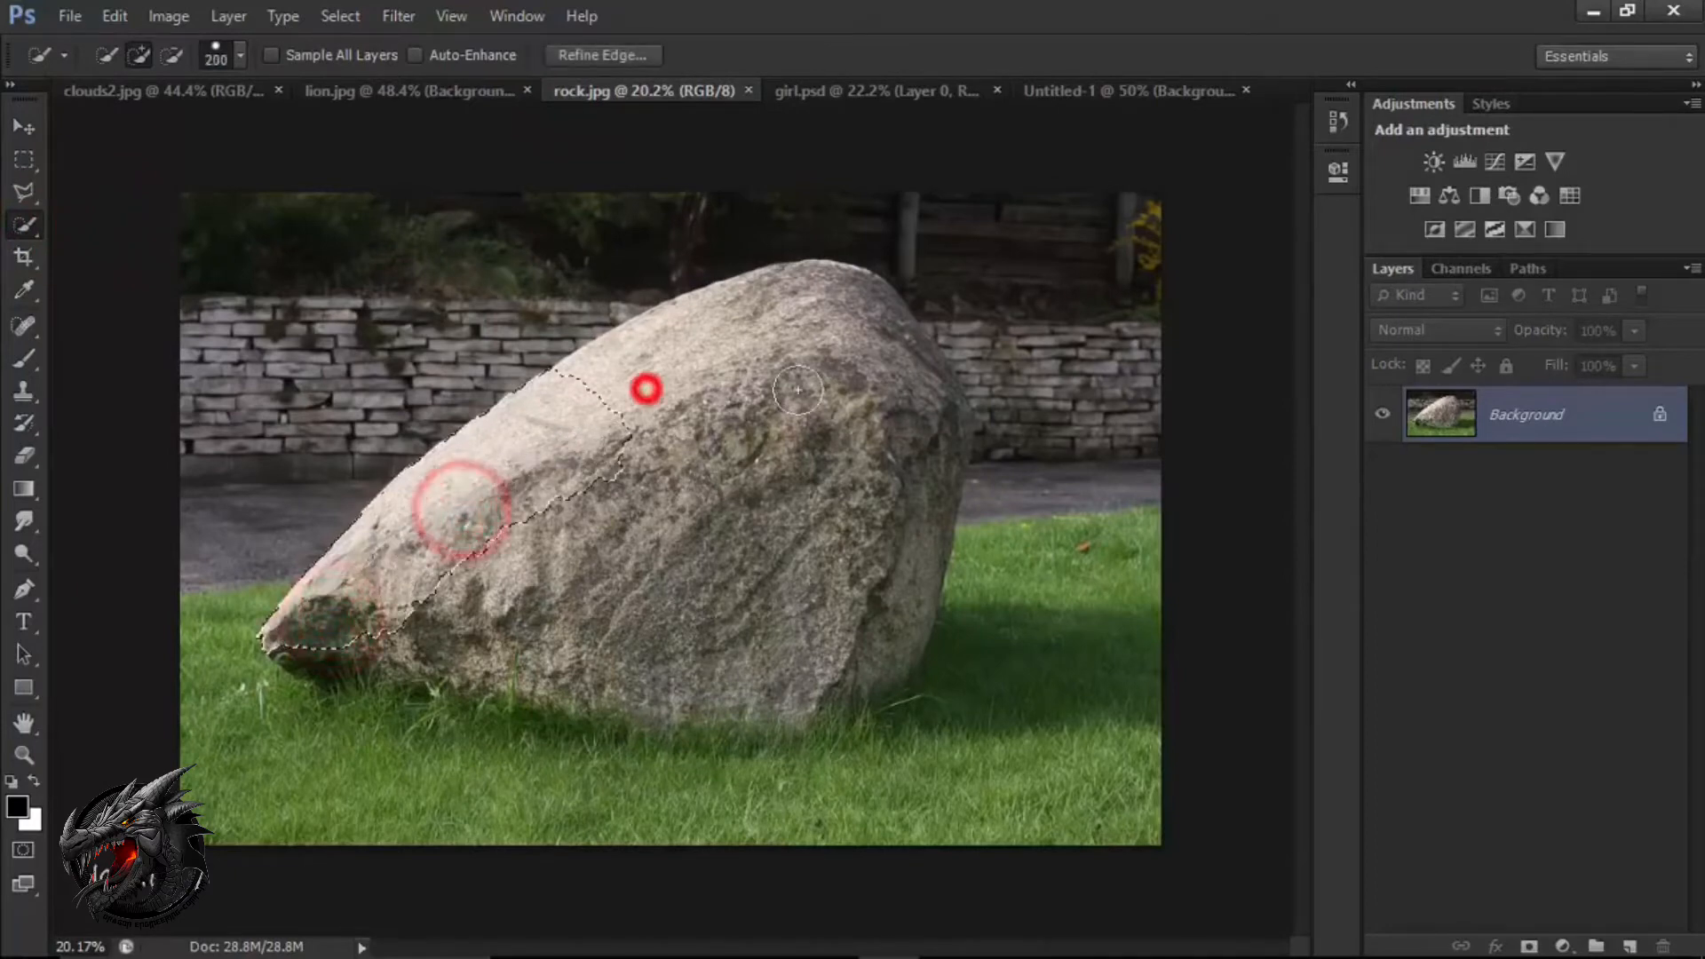
{"action": "left_click", "coordinate": [842, 310]}
{"action": "left_click", "coordinate": [904, 417]}
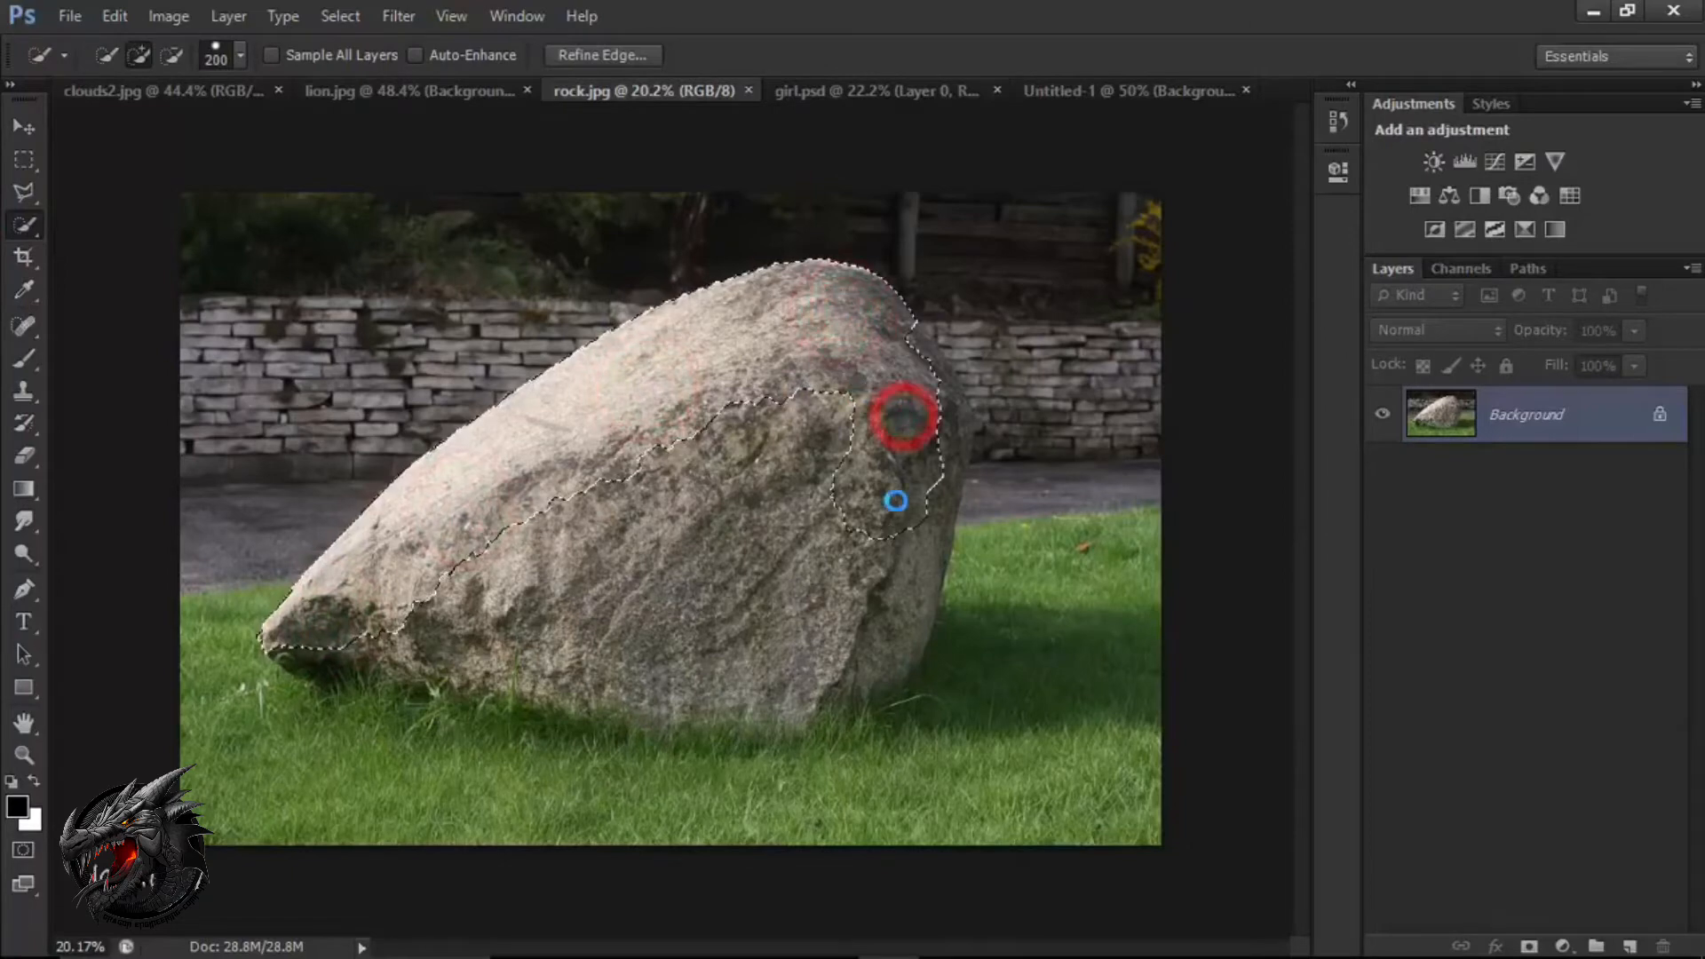
{"action": "left_click", "coordinate": [925, 371]}
Add the rock's middle, lower left tip, right side and base along the grass to the selection.
{"action": "left_click", "coordinate": [716, 522]}
{"action": "left_click", "coordinate": [513, 590]}
{"action": "left_click", "coordinate": [439, 679]}
{"action": "left_click", "coordinate": [313, 653]}
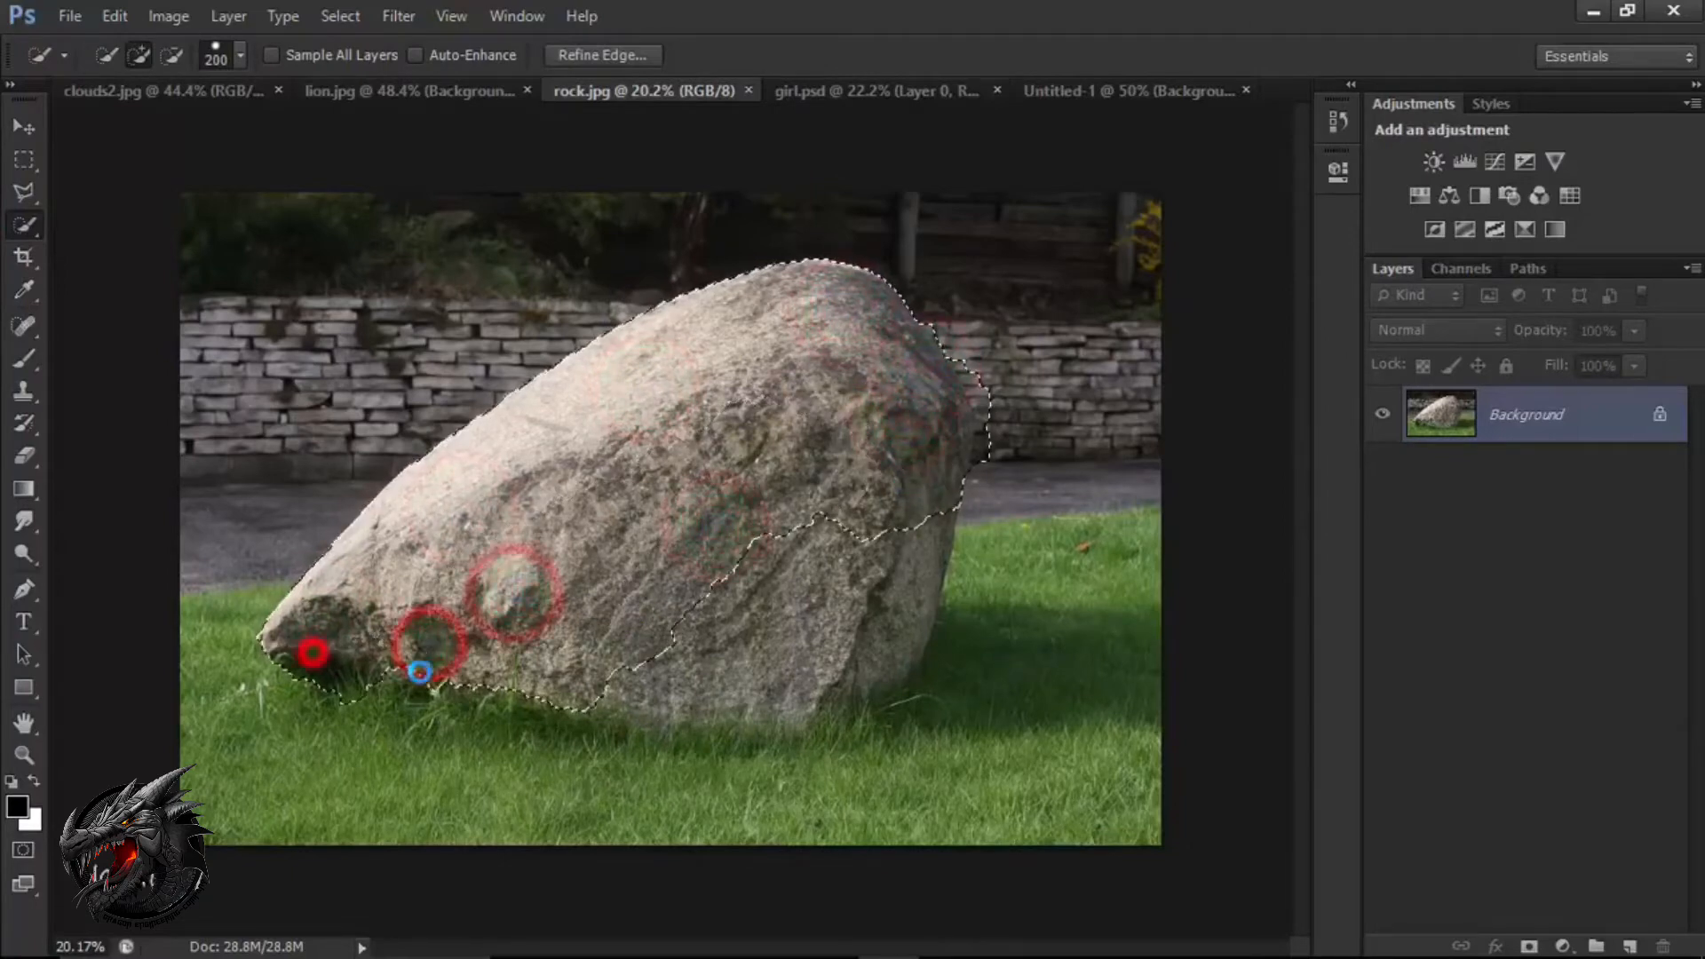
{"action": "left_click", "coordinate": [721, 671]}
{"action": "left_click", "coordinate": [885, 569]}
{"action": "left_click", "coordinate": [828, 686]}
{"action": "left_click", "coordinate": [649, 689]}
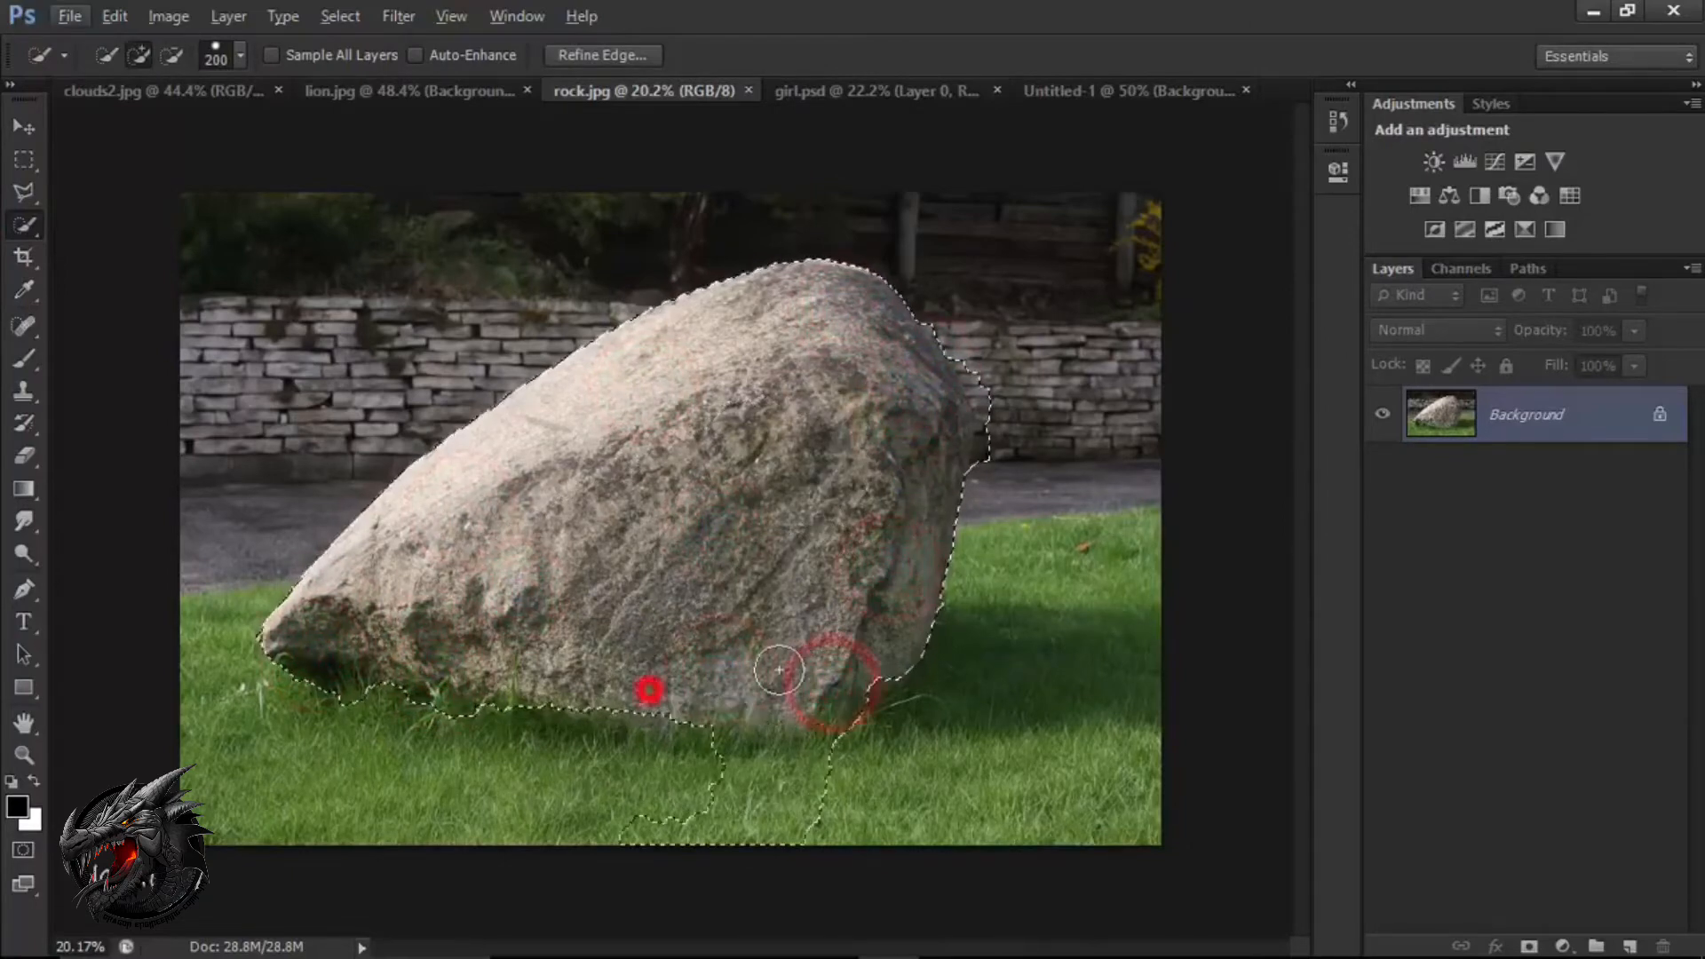
Subtract the stone wall and pavement beyond the rock's right edge from the selection with a 60 px Quick Selection brush.
{"action": "left_click", "coordinate": [876, 444]}
{"action": "scroll", "coordinate": [984, 442], "scroll_direction": "up", "scroll_amount": 11}
{"action": "key", "text": "bracketleft"}
{"action": "key", "text": "bracketleft"}
{"action": "key", "text": "bracketleft"}
{"action": "key", "text": "bracketleft"}
{"action": "key", "text": "bracketleft"}
{"action": "key", "text": "bracketleft"}
{"action": "key", "text": "bracketleft"}
{"action": "key", "text": "bracketleft"}
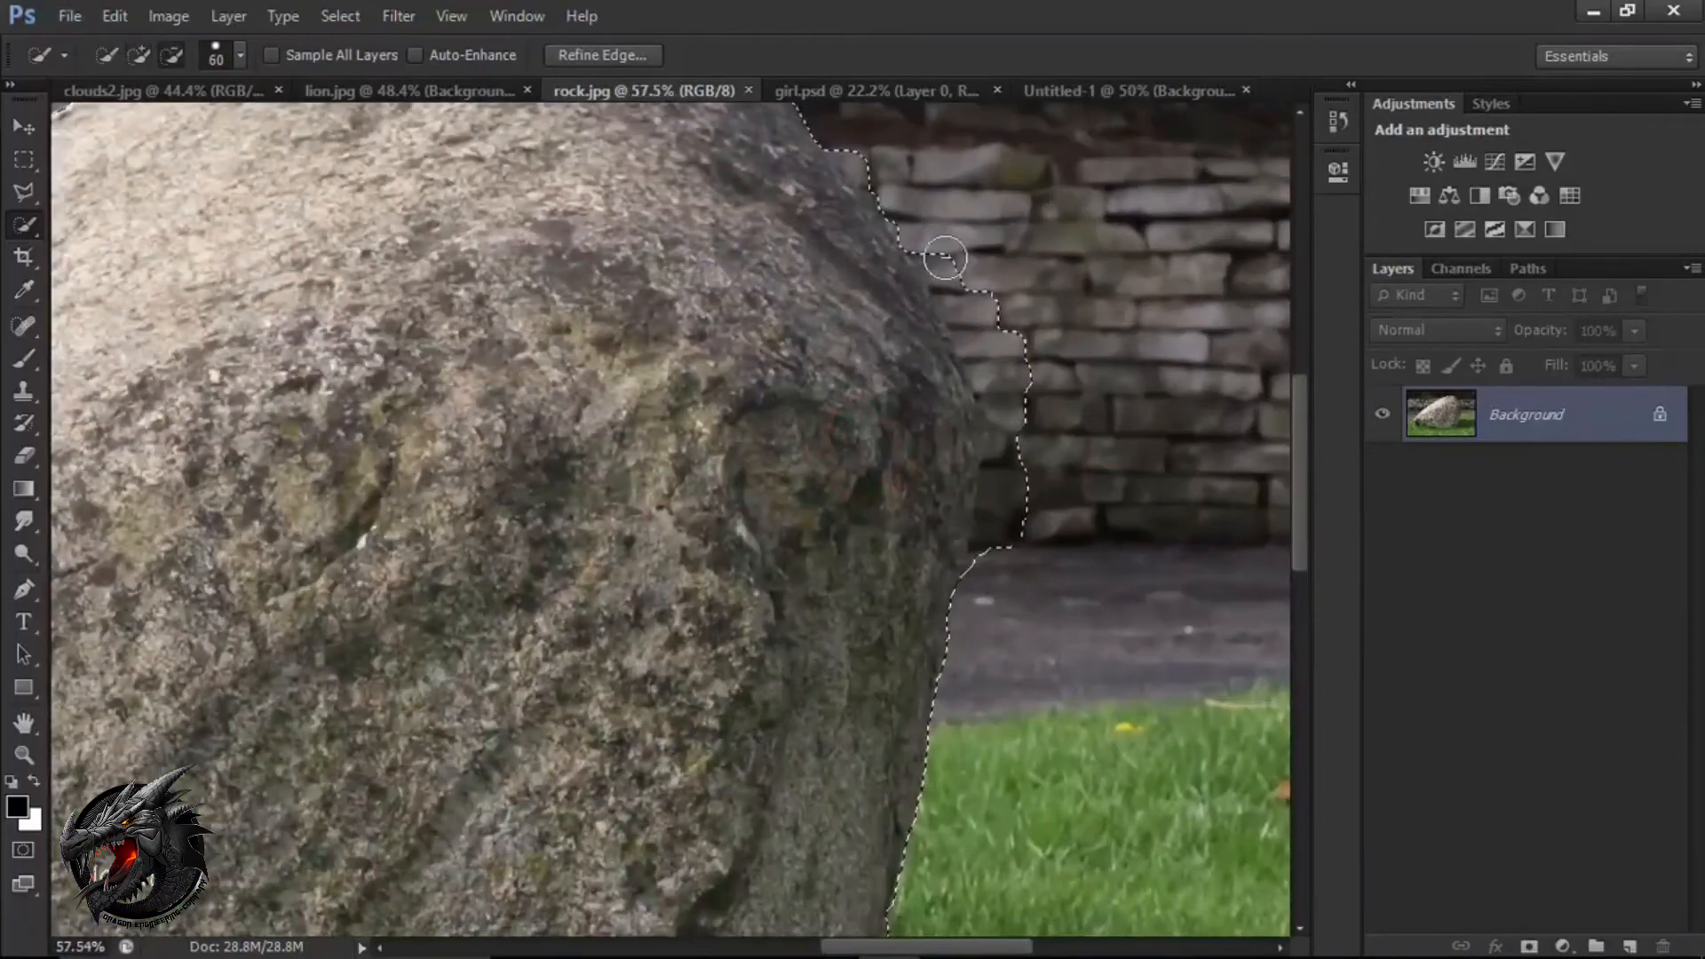
{"action": "left_click", "coordinate": [951, 270], "text": "alt"}
{"action": "left_click", "coordinate": [1017, 436], "text": "alt"}
{"action": "left_click", "coordinate": [1001, 556], "text": "alt"}
{"action": "left_click", "coordinate": [959, 434]}
{"action": "left_click", "coordinate": [1005, 435], "text": "alt"}
Add the rock's right shoulder and edge back to the selection so its outline follows the stone.
{"action": "mouse_move", "coordinate": [894, 278]}
{"action": "left_mouse_down"}
{"action": "mouse_move", "coordinate": [883, 426]}
{"action": "mouse_move", "coordinate": [900, 505]}
{"action": "left_mouse_up"}
{"action": "left_click", "coordinate": [863, 369], "text": "alt"}
{"action": "left_click", "coordinate": [937, 477], "text": "alt"}
{"action": "left_click", "coordinate": [976, 534], "text": "alt"}
{"action": "scroll", "coordinate": [970, 524], "scroll_direction": "down", "scroll_amount": 10}
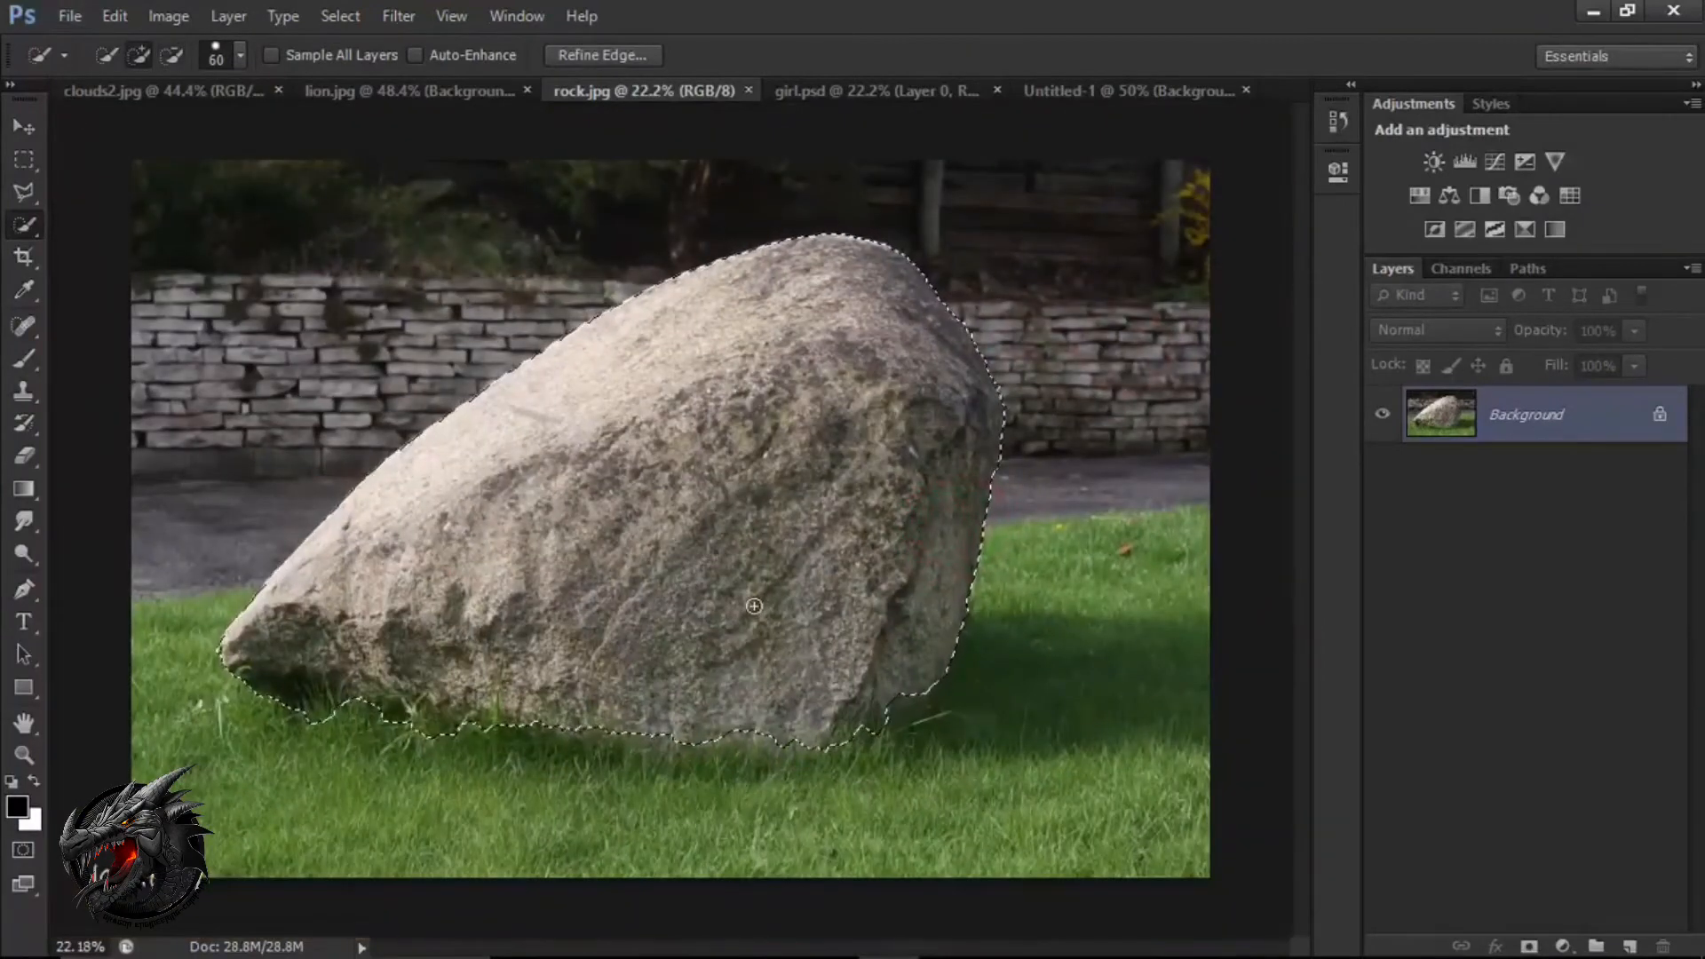
Copy the selected rock to a new layer, hide the Background layer and check the cut-out.
{"action": "key", "text": "v"}
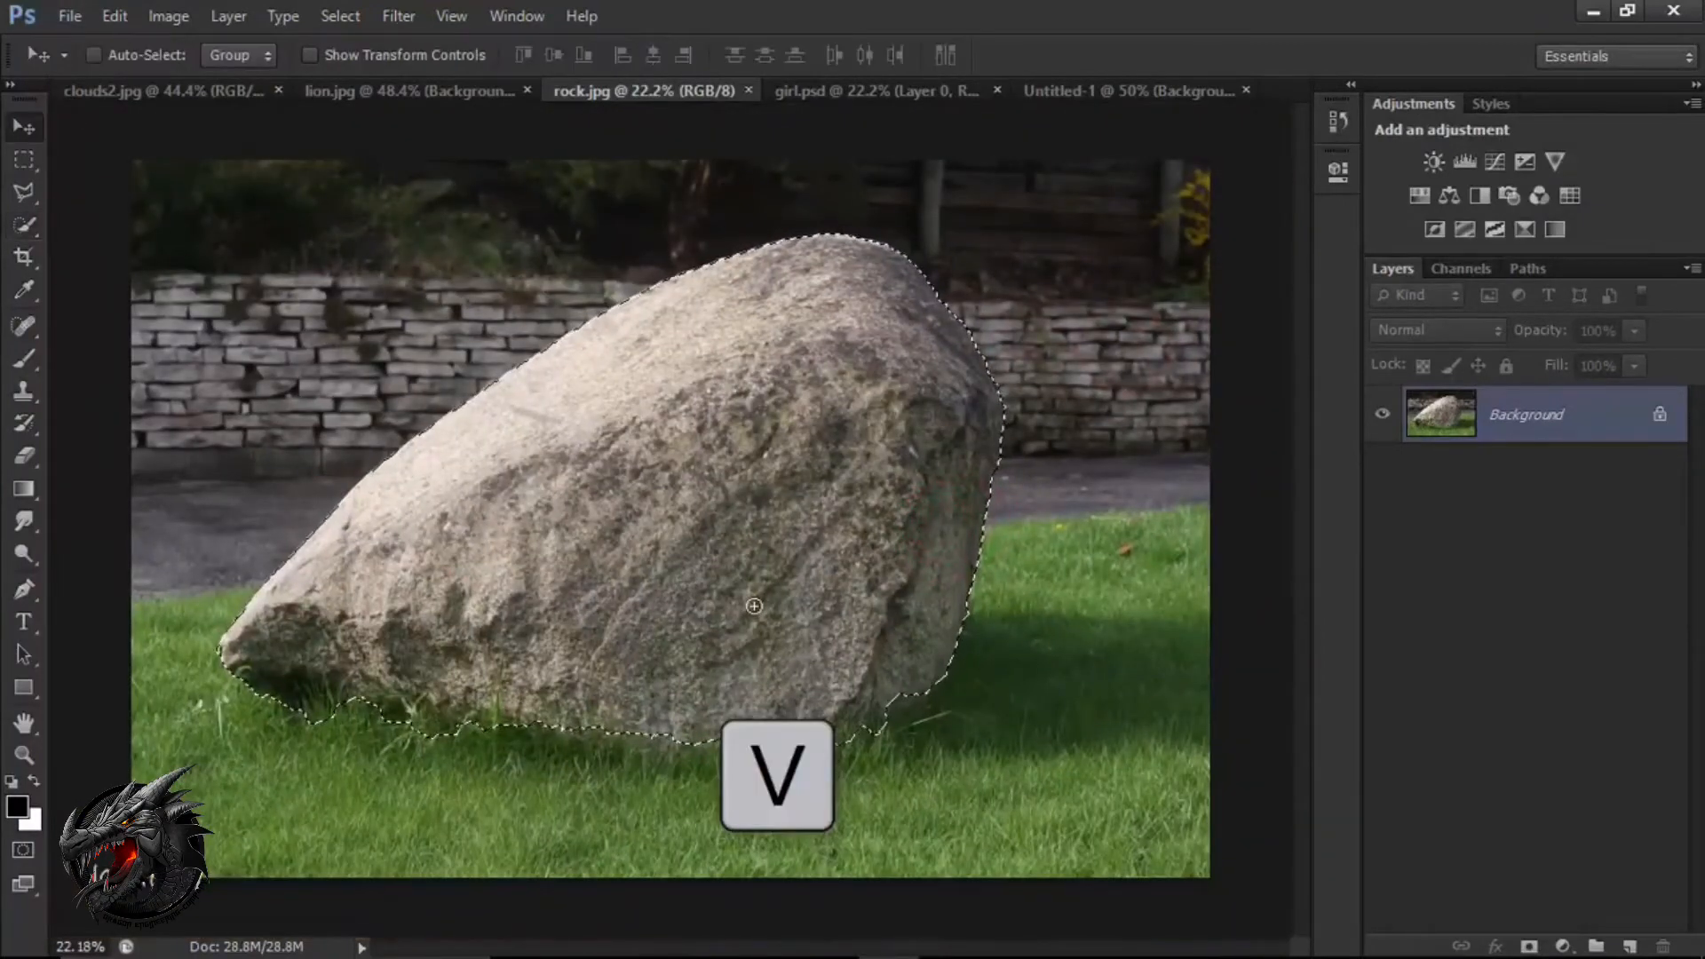
{"action": "key", "text": "ctrl+j"}
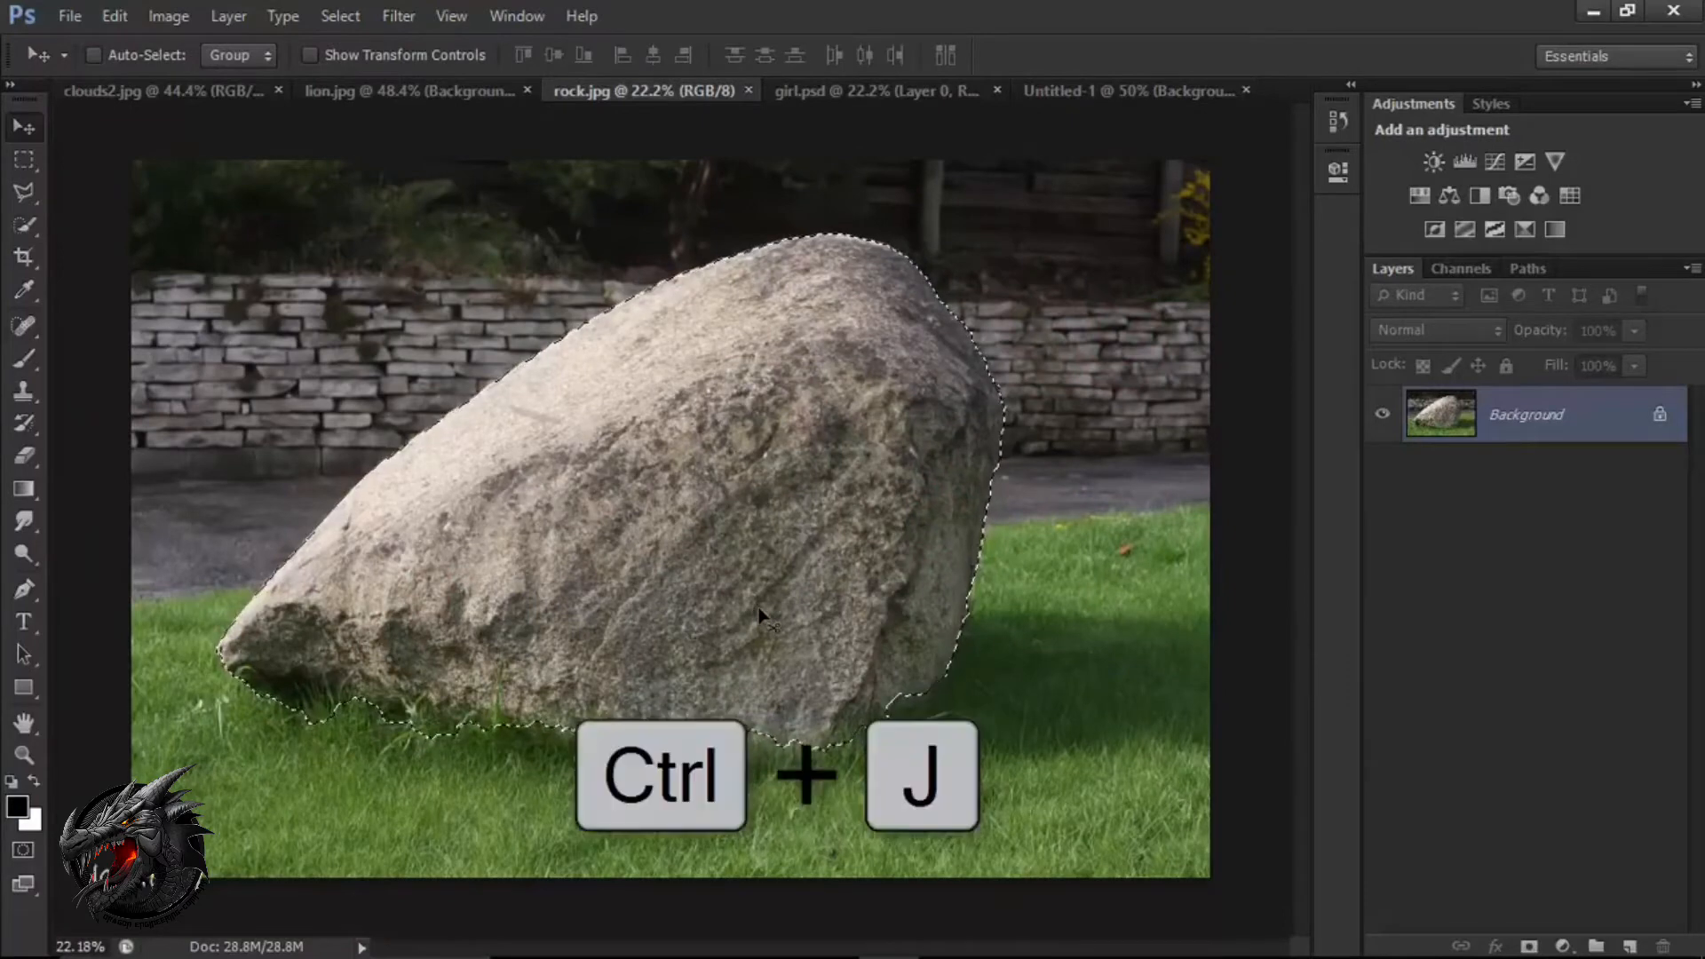
{"action": "left_click", "coordinate": [1382, 471]}
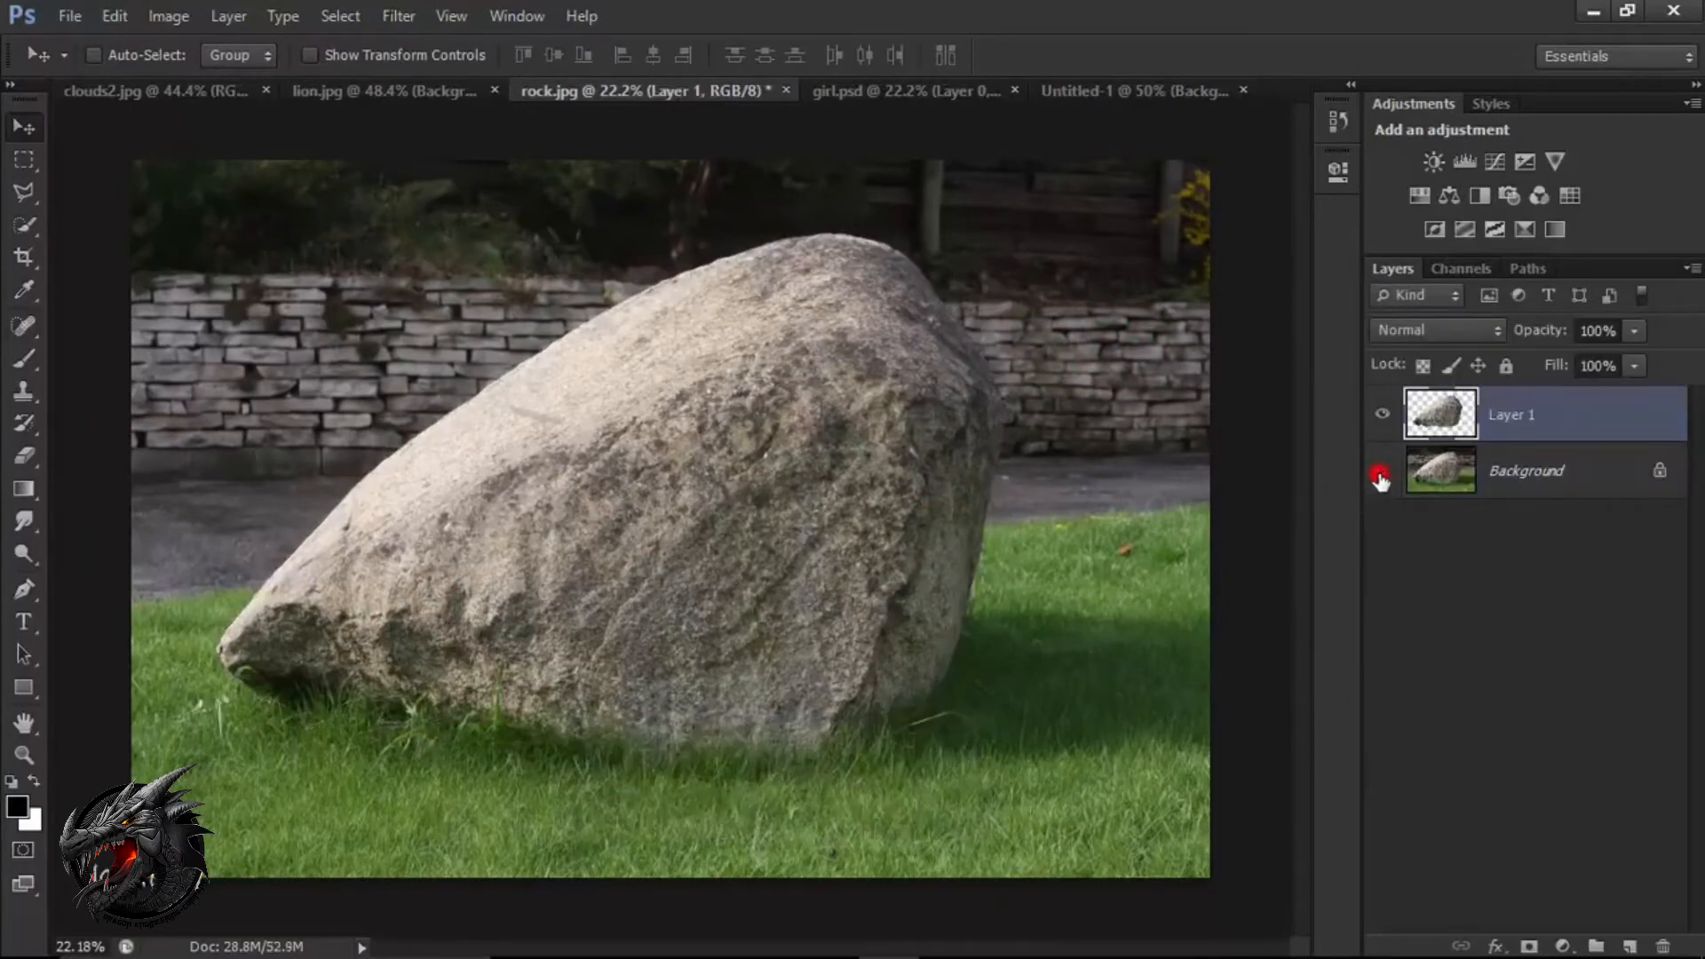
{"action": "left_click", "coordinate": [1383, 415]}
{"action": "left_click", "coordinate": [1383, 415]}
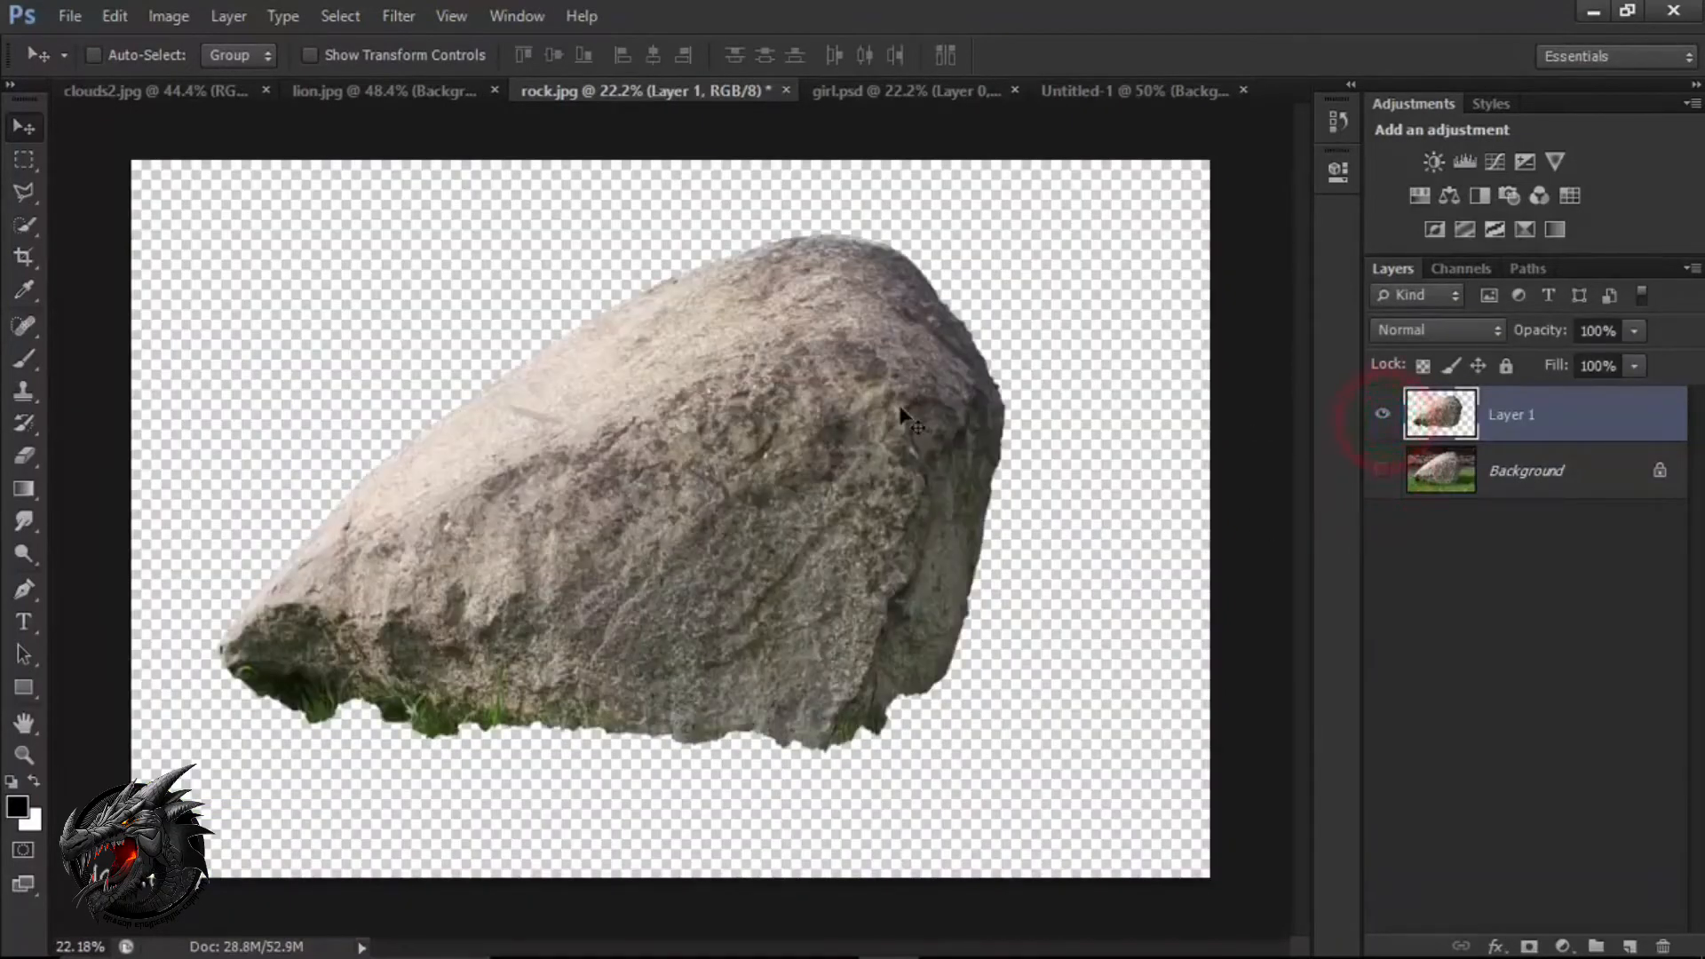
Bring the rock cut-out into Untitled-1, scale it proportionally to about 46% and align it with the canvas's right edge.
{"action": "left_click_drag", "start_coordinate": [951, 365], "coordinate": [902, 517]}
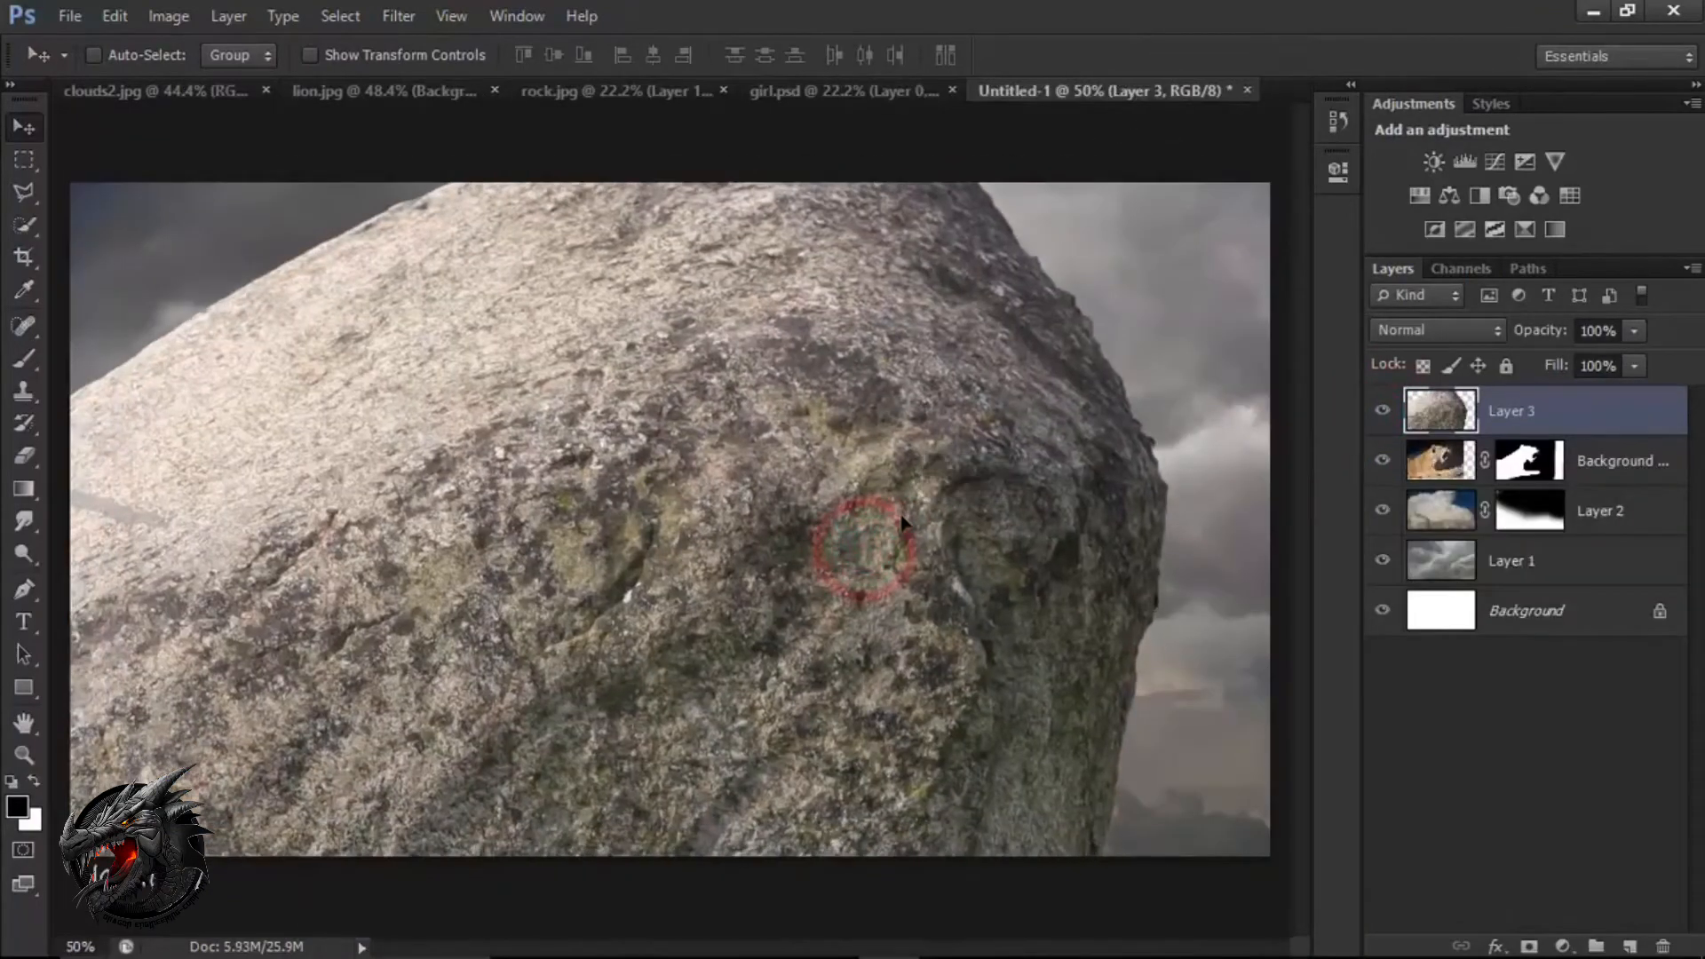
{"action": "key", "text": "ctrl+t"}
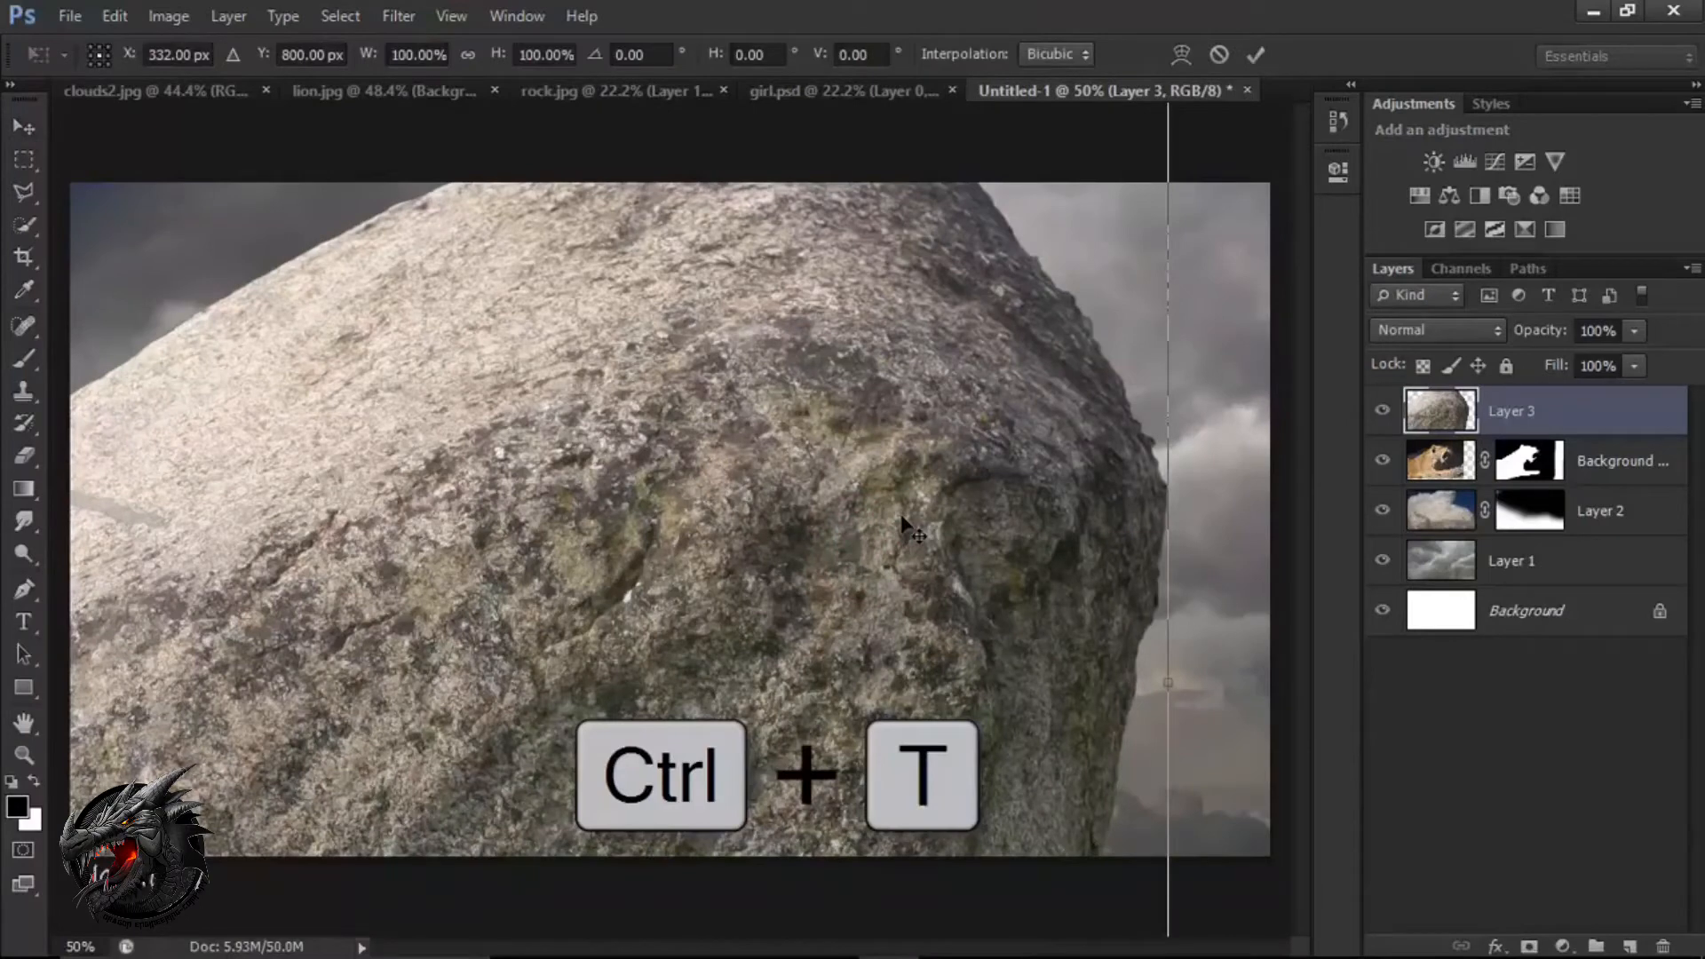
{"action": "key", "text": "ctrl+0"}
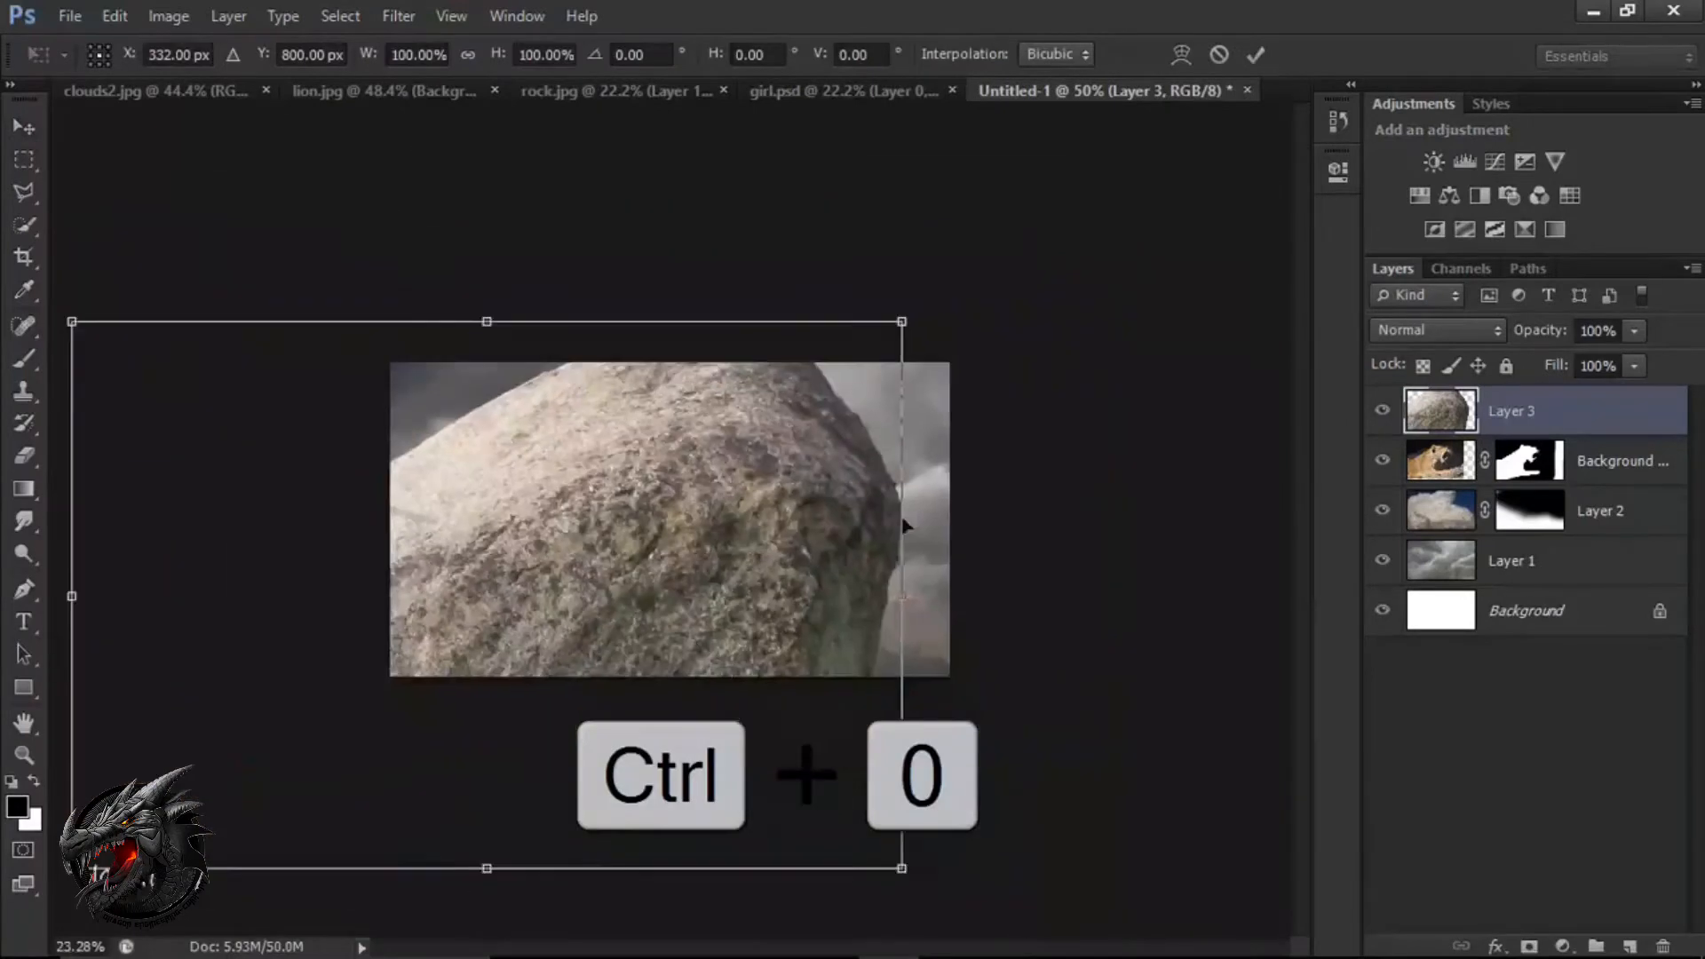
{"action": "left_click_drag", "start_coordinate": [761, 578], "coordinate": [966, 510]}
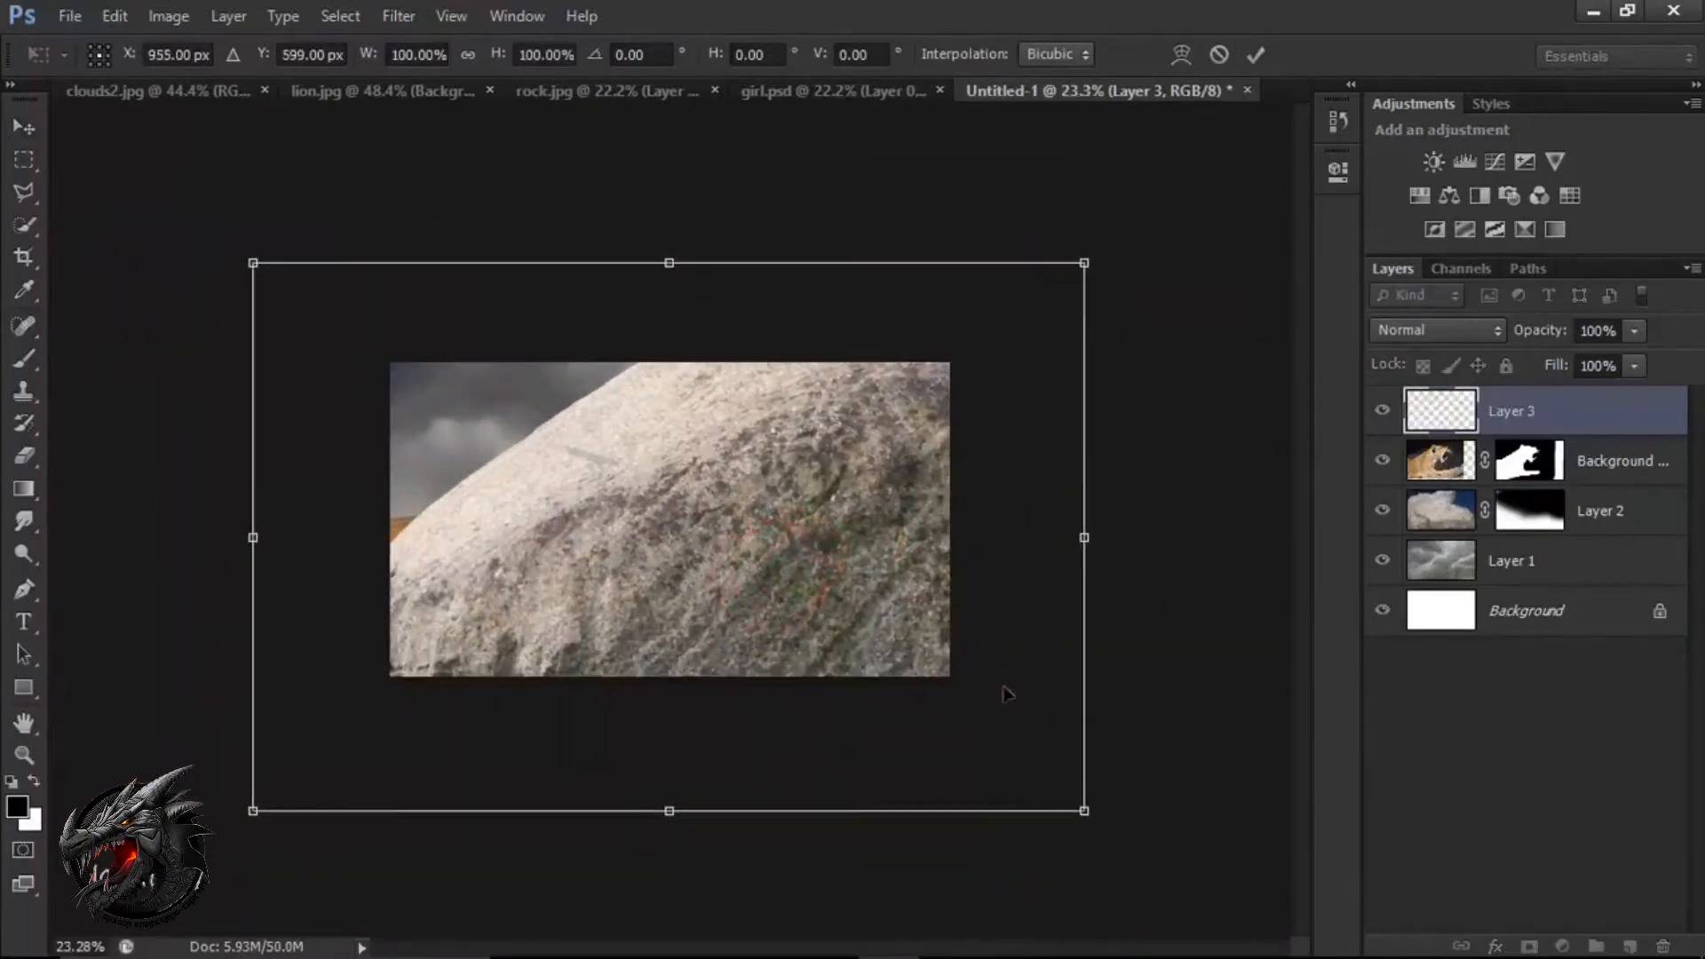
{"action": "left_click_drag", "start_coordinate": [1085, 811], "coordinate": [866, 662]}
{"action": "left_click_drag", "start_coordinate": [777, 604], "coordinate": [894, 613]}
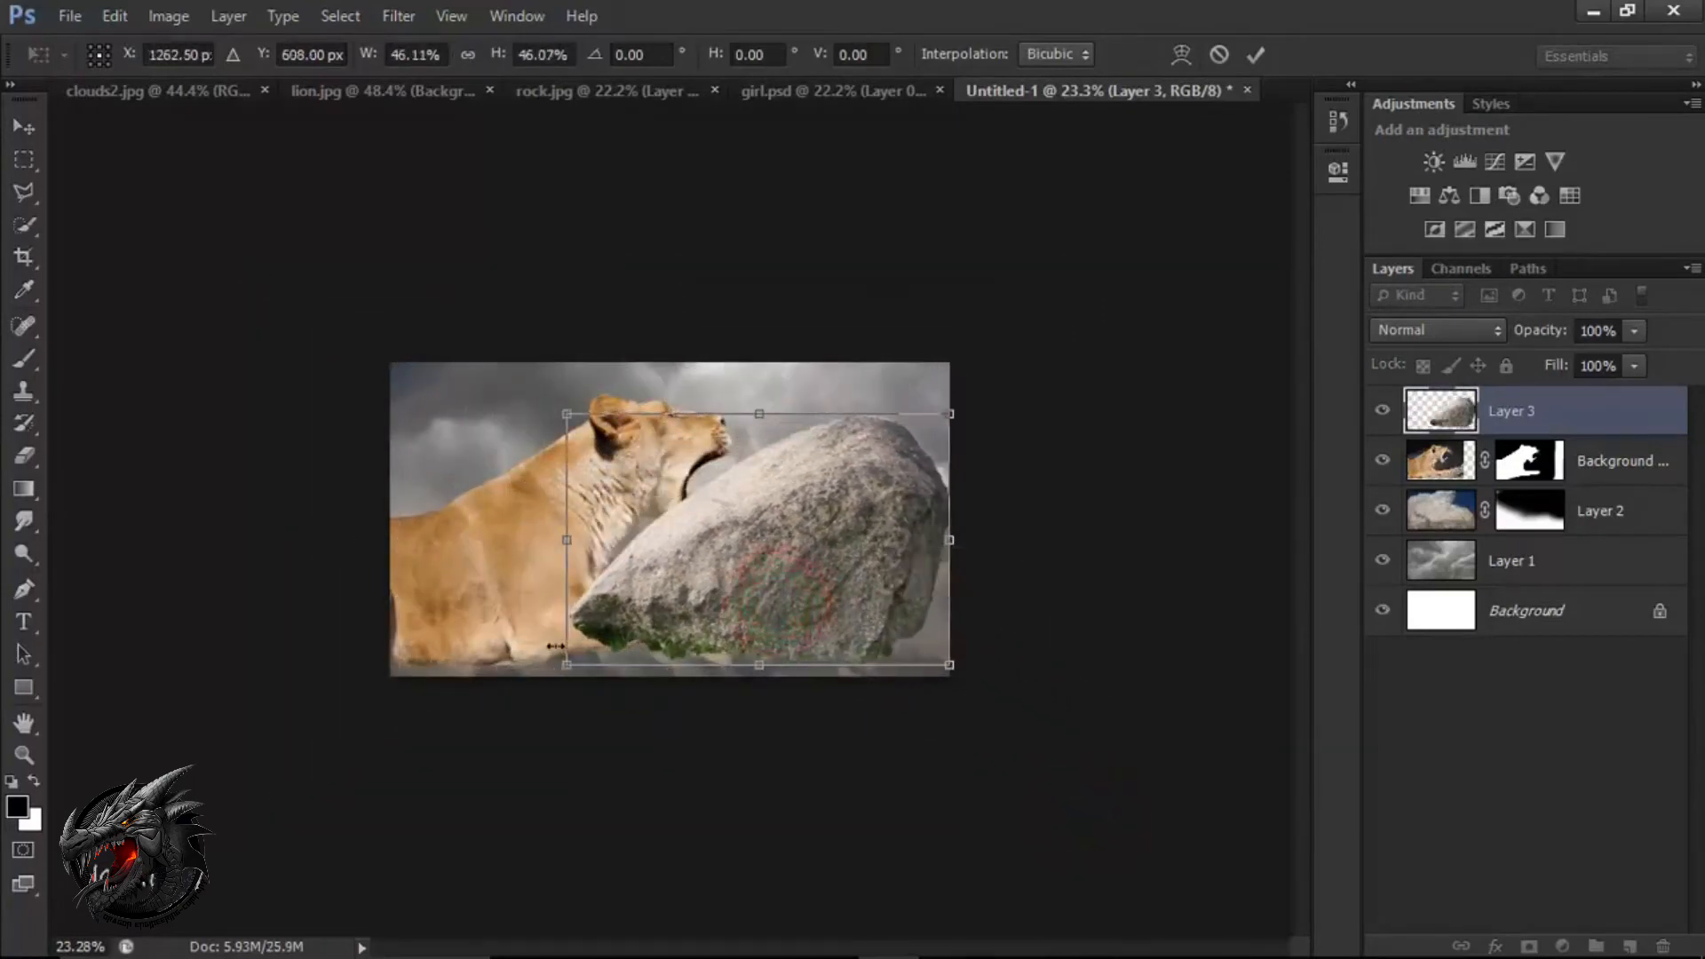
Flip the rock horizontally, scale it to about 39% and place it in the canvas's lower right corner beyond the lion's paw.
{"action": "right_click", "coordinate": [732, 593]}
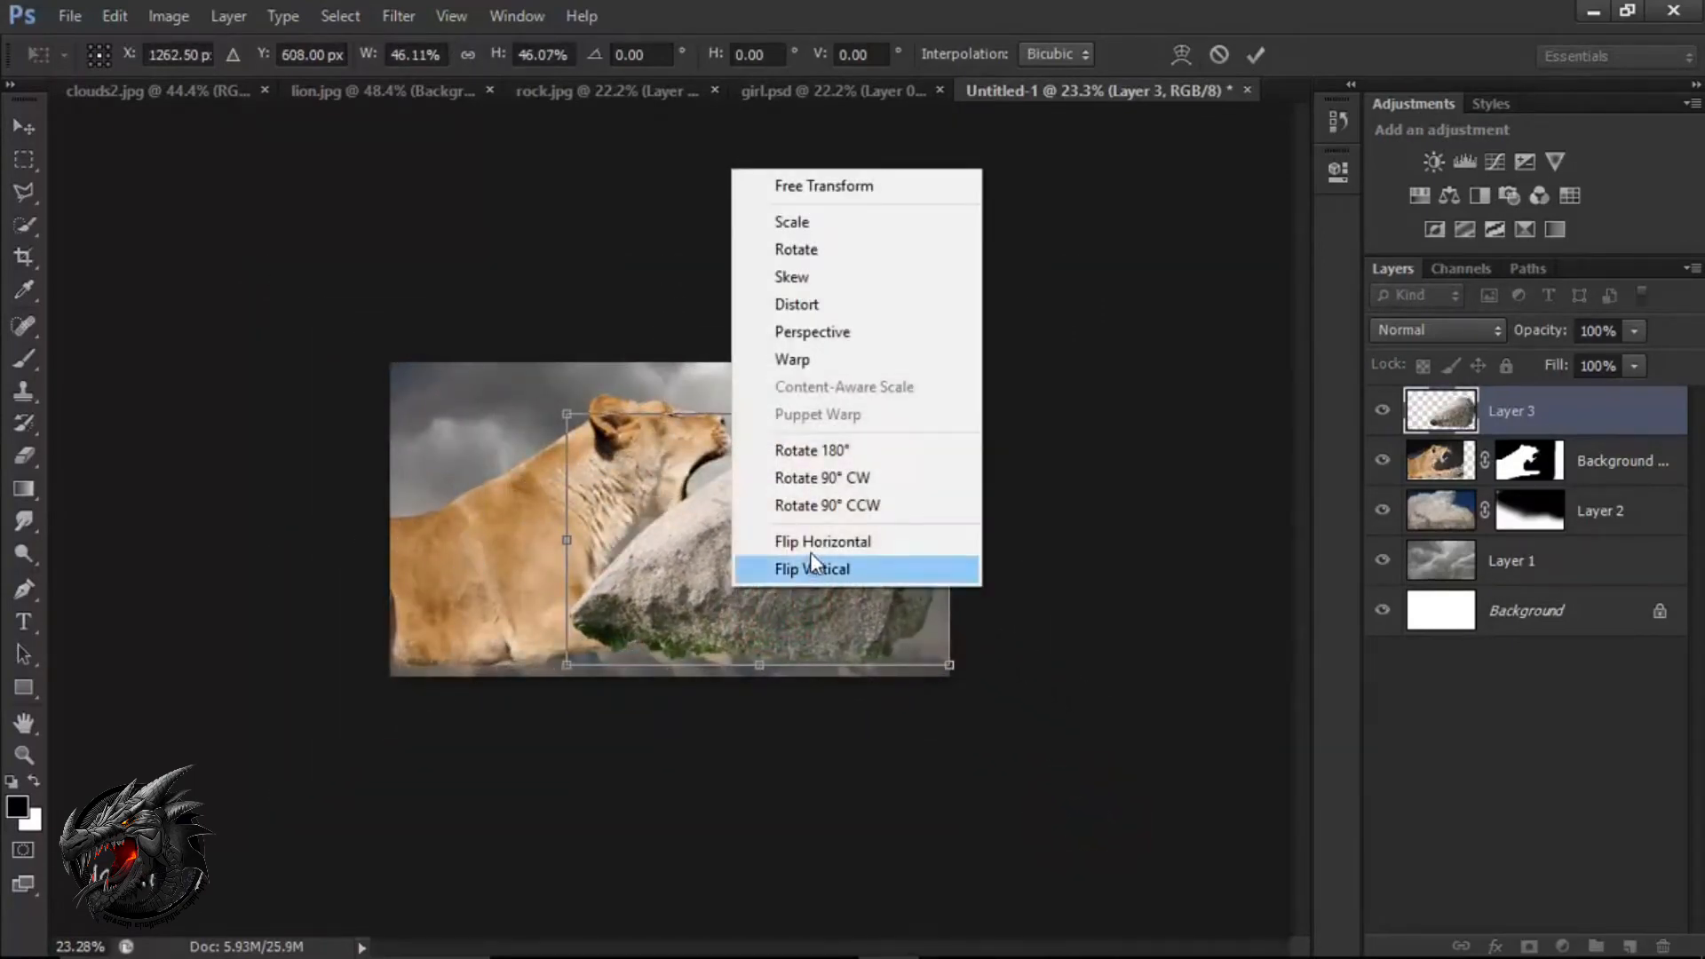
{"action": "left_click", "coordinate": [811, 549]}
{"action": "left_click_drag", "start_coordinate": [790, 584], "coordinate": [973, 626]}
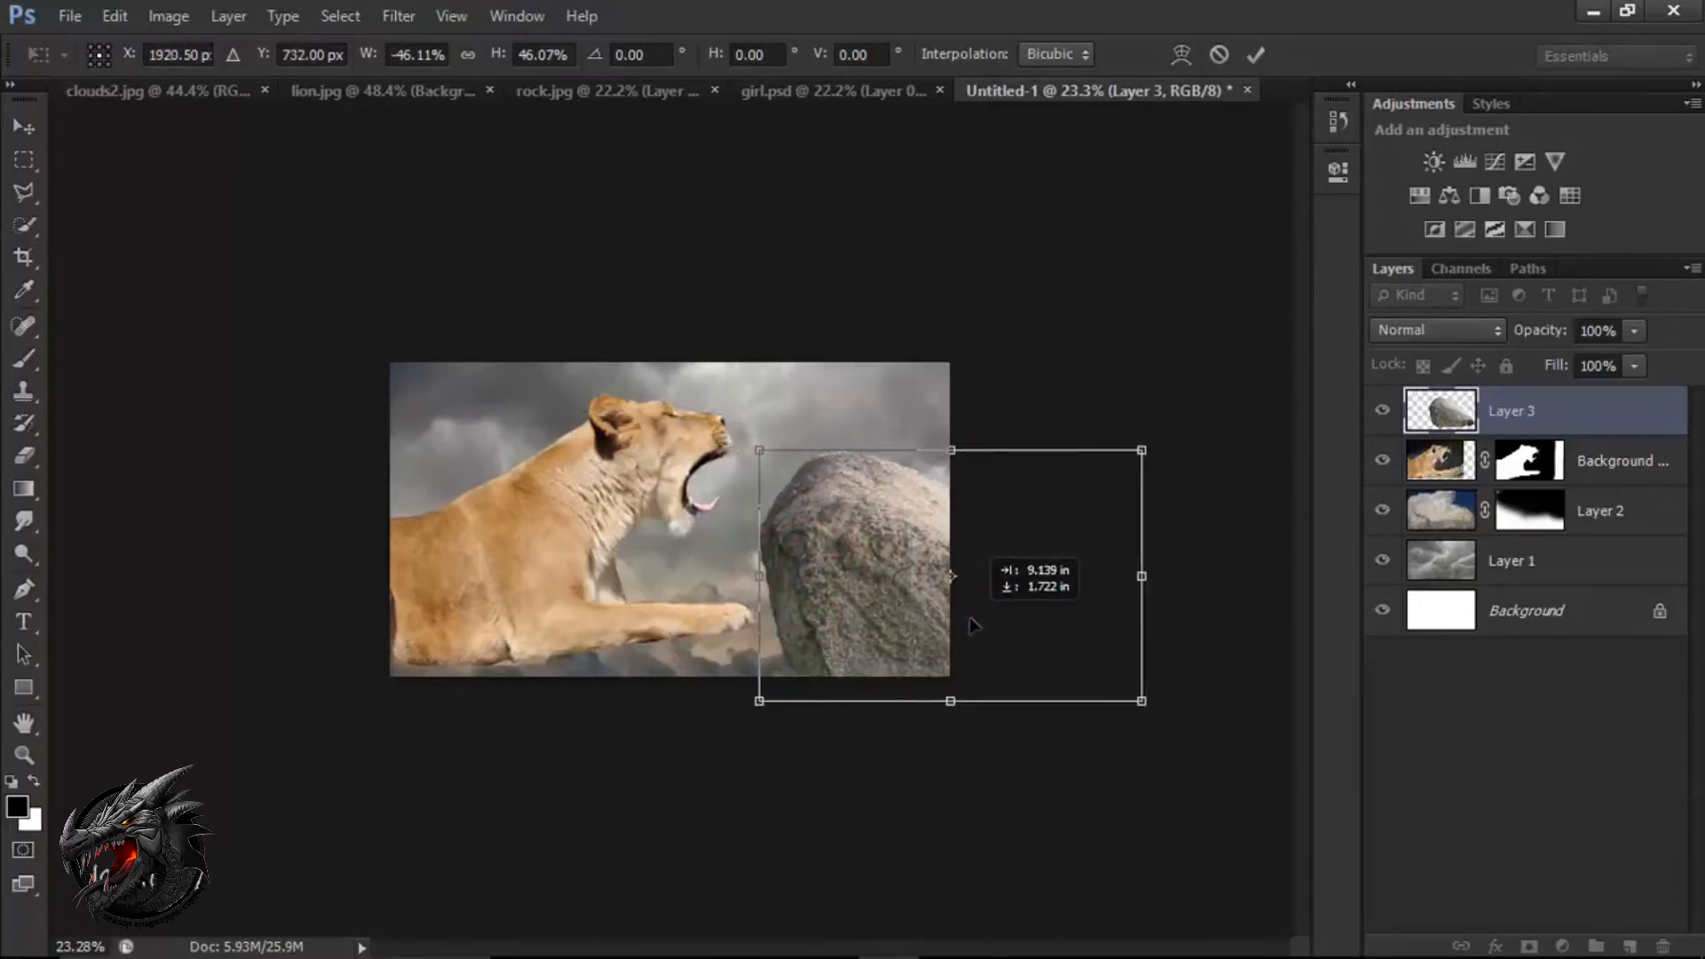
{"action": "left_click_drag", "start_coordinate": [1141, 701], "coordinate": [1084, 658]}
{"action": "left_click_drag", "start_coordinate": [915, 604], "coordinate": [926, 640]}
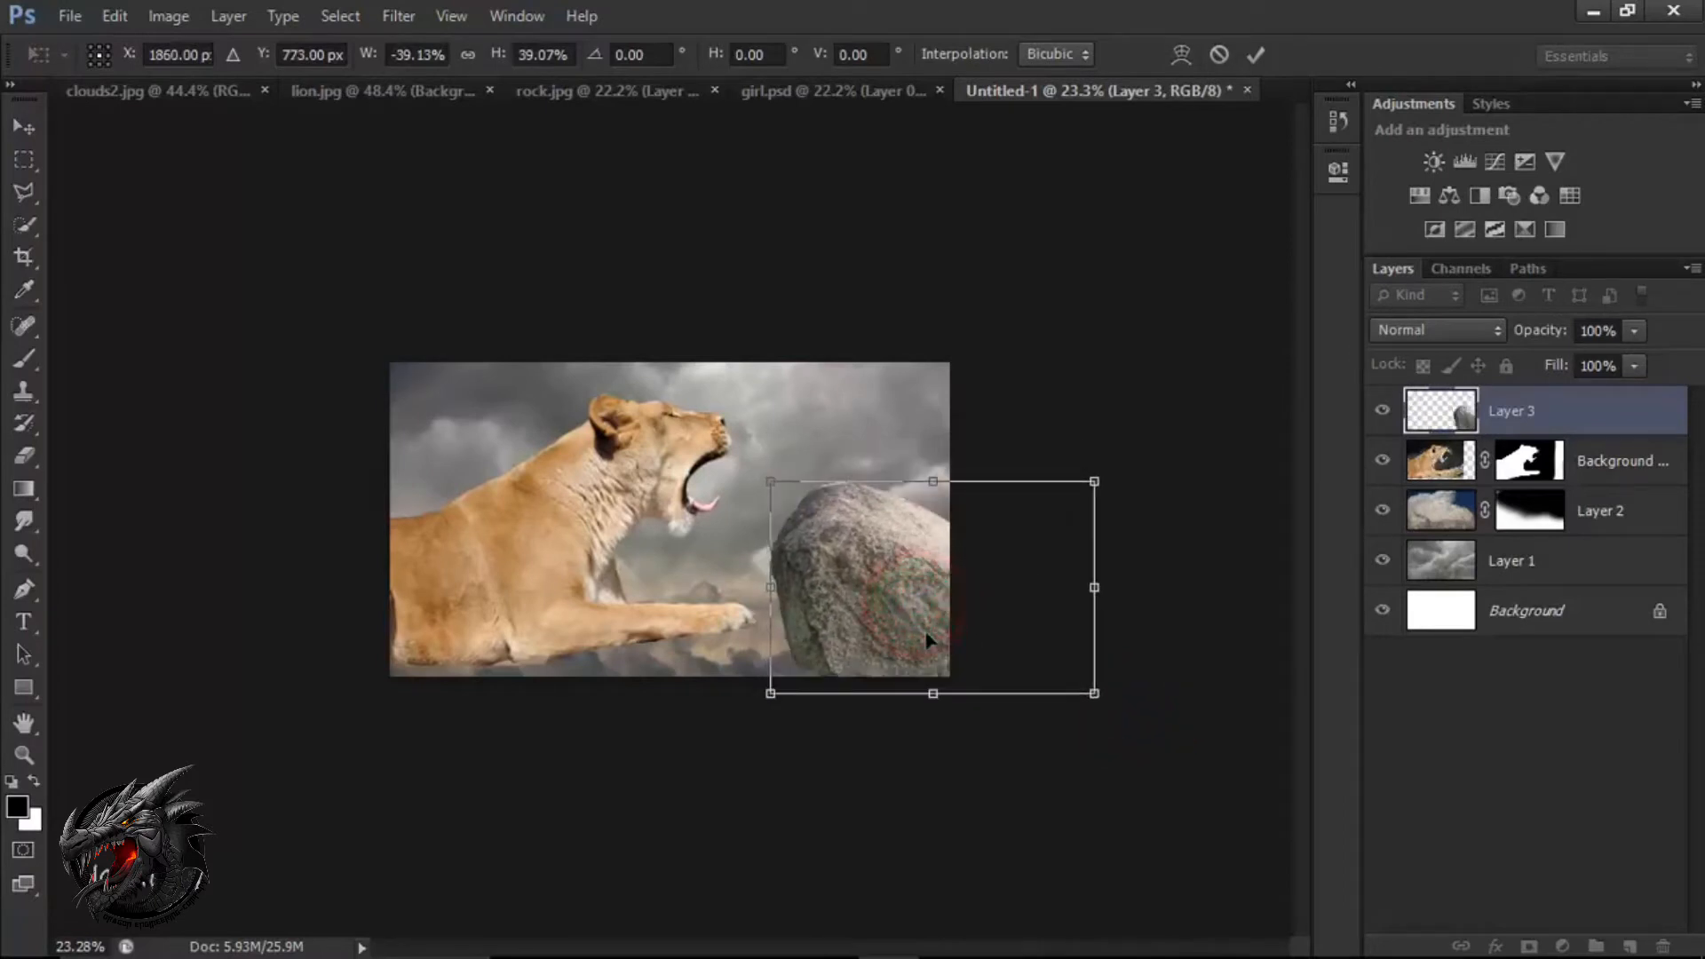
{"action": "left_click", "coordinate": [1267, 52]}
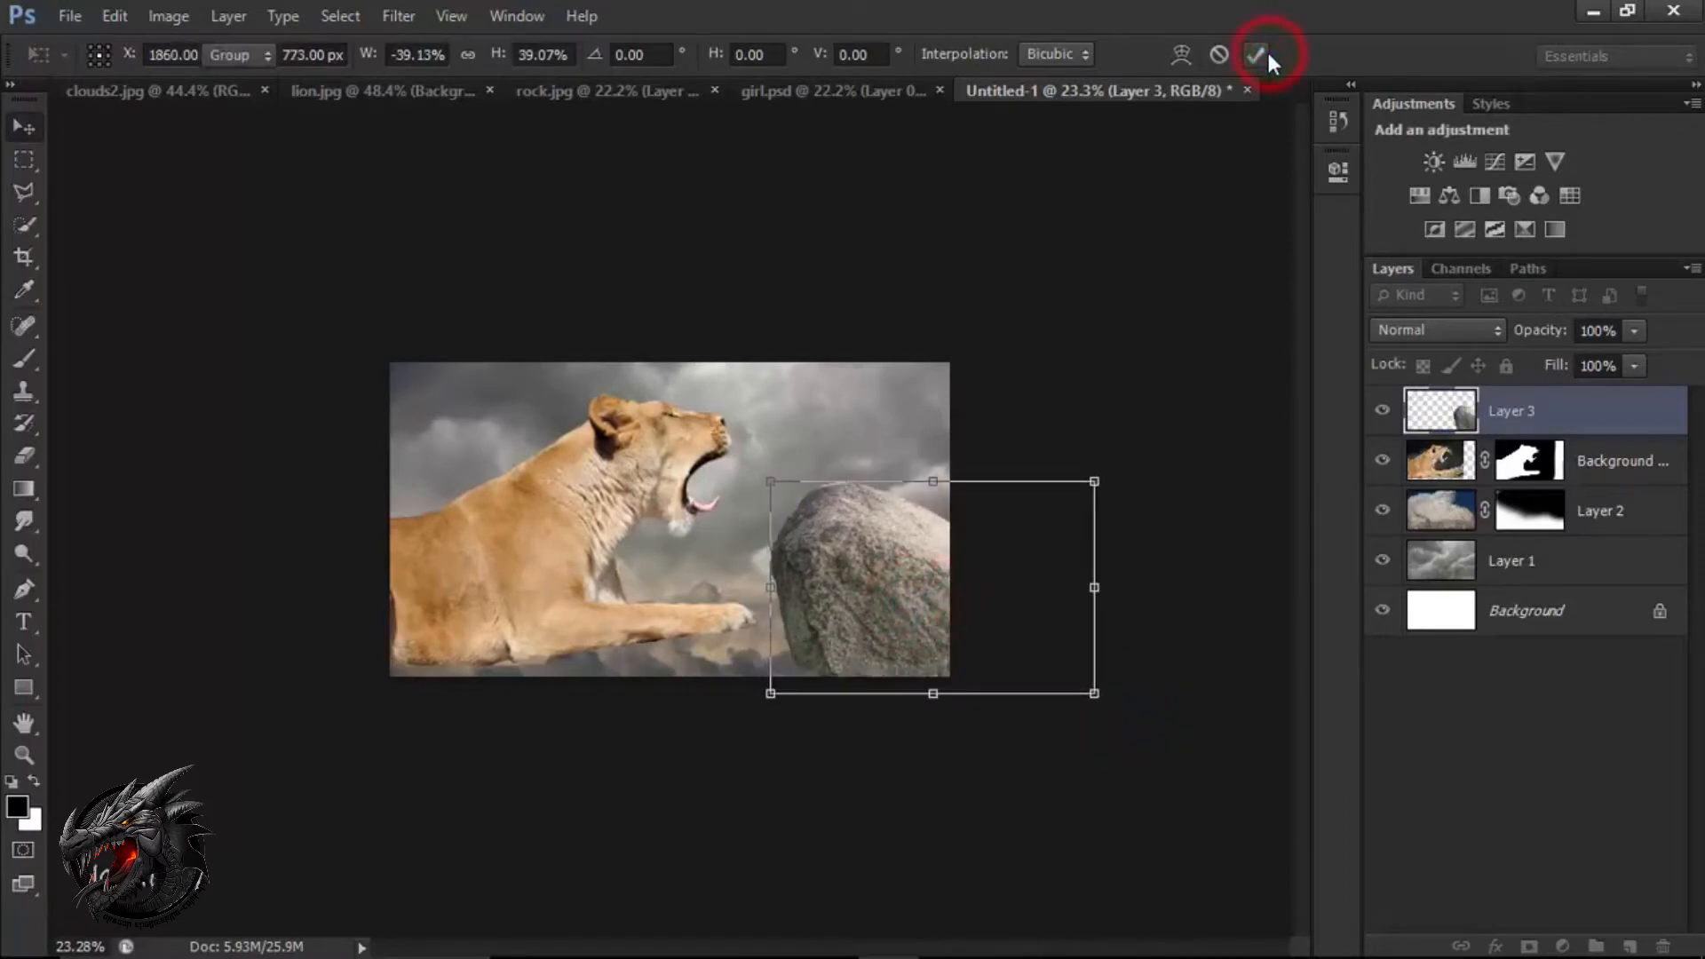
Shift the rock up toward the lion's paw and enlarge it proportionally to about 103.5%.
{"action": "scroll", "coordinate": [771, 518], "scroll_direction": "up", "scroll_amount": 1}
{"action": "scroll", "coordinate": [769, 519], "scroll_direction": "up", "scroll_amount": 3}
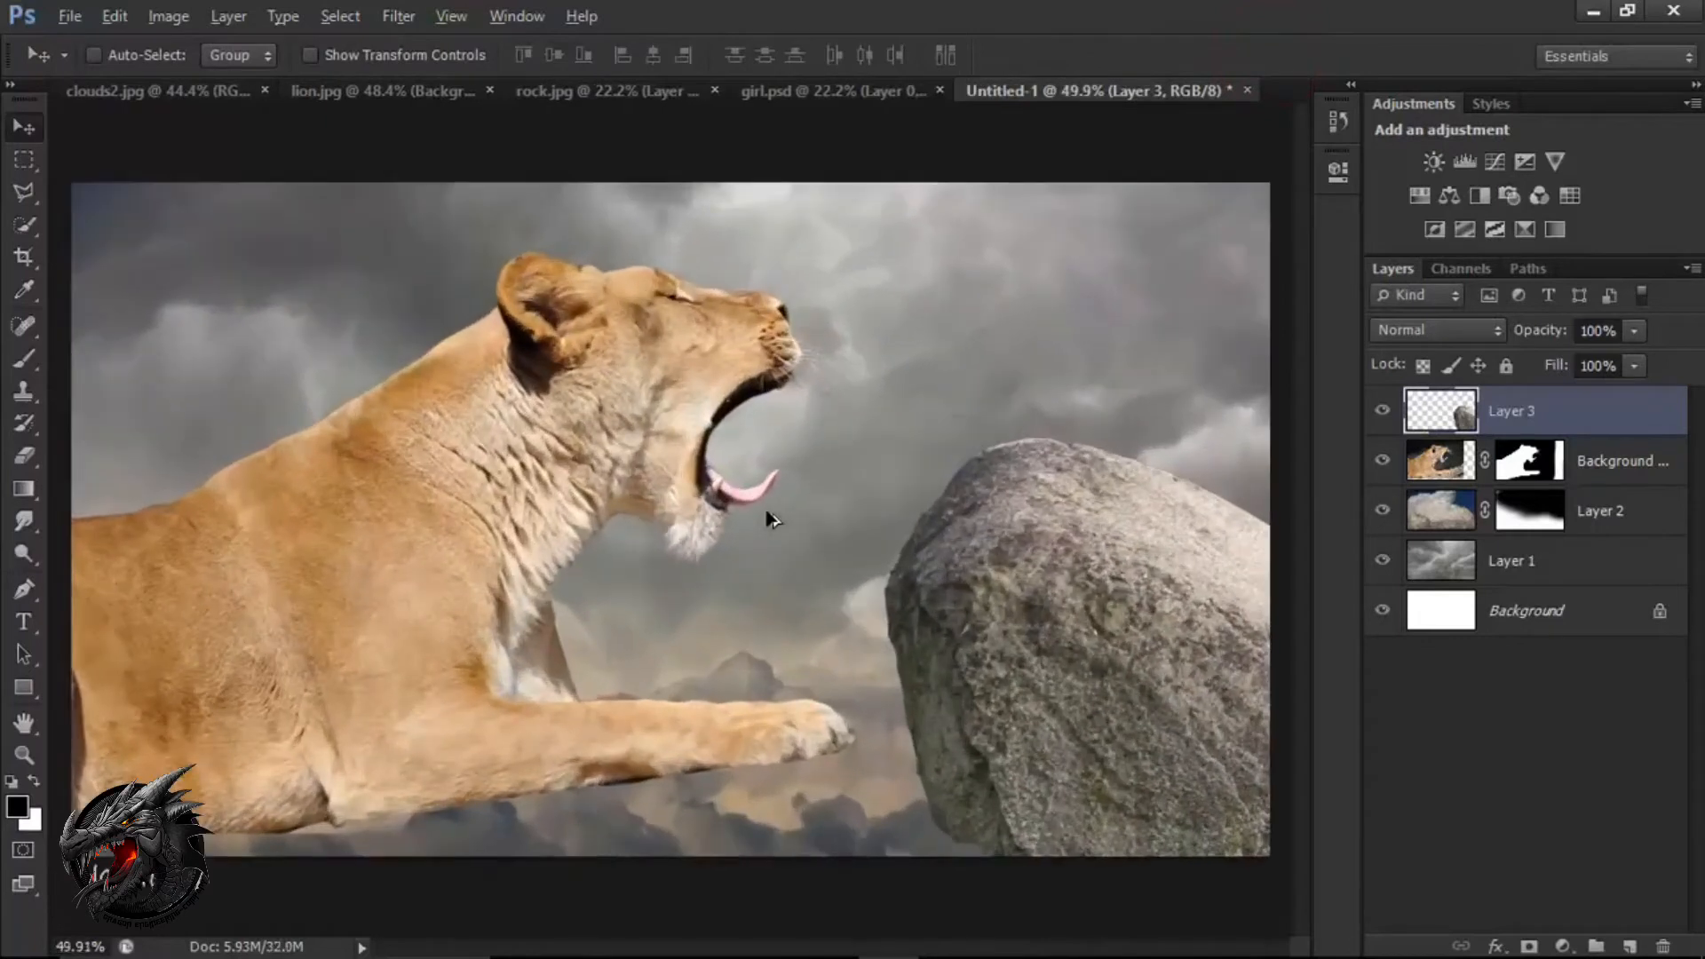
{"action": "left_click_drag", "start_coordinate": [1107, 677], "coordinate": [1089, 646]}
{"action": "key", "text": "ctrl+t"}
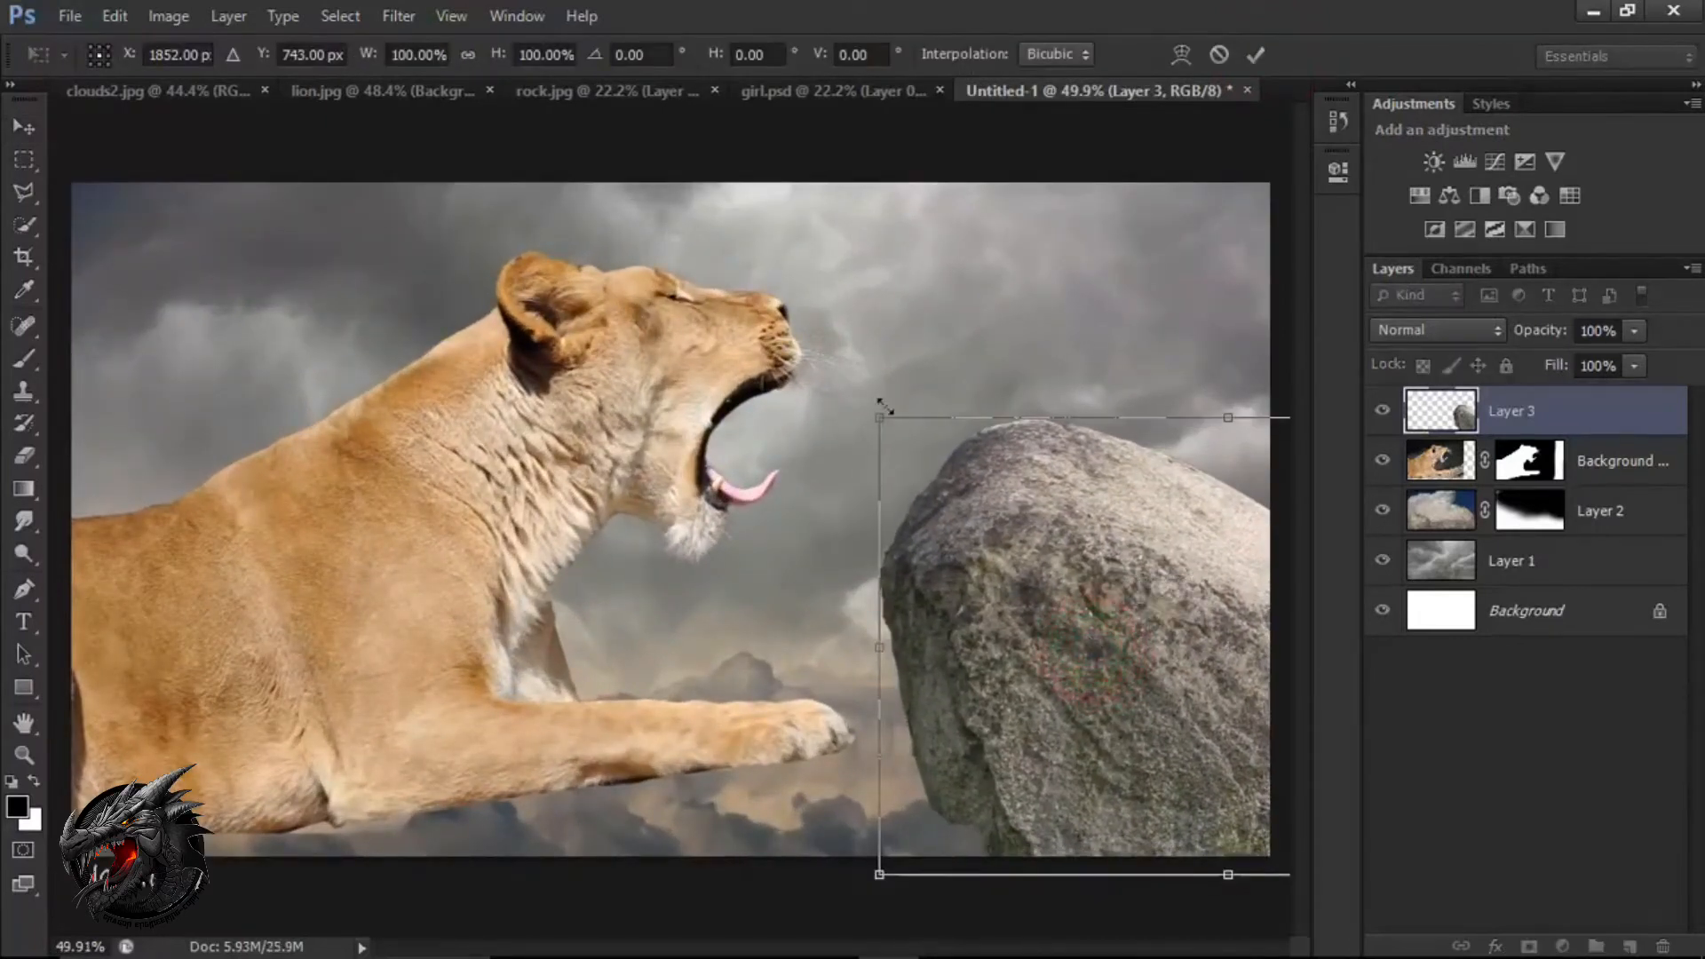
{"action": "left_click_drag", "start_coordinate": [874, 418], "coordinate": [853, 390]}
{"action": "mouse_move", "coordinate": [1054, 670]}
{"action": "left_mouse_down"}
{"action": "mouse_move", "coordinate": [1030, 655]}
{"action": "mouse_move", "coordinate": [1054, 675]}
{"action": "left_mouse_up"}
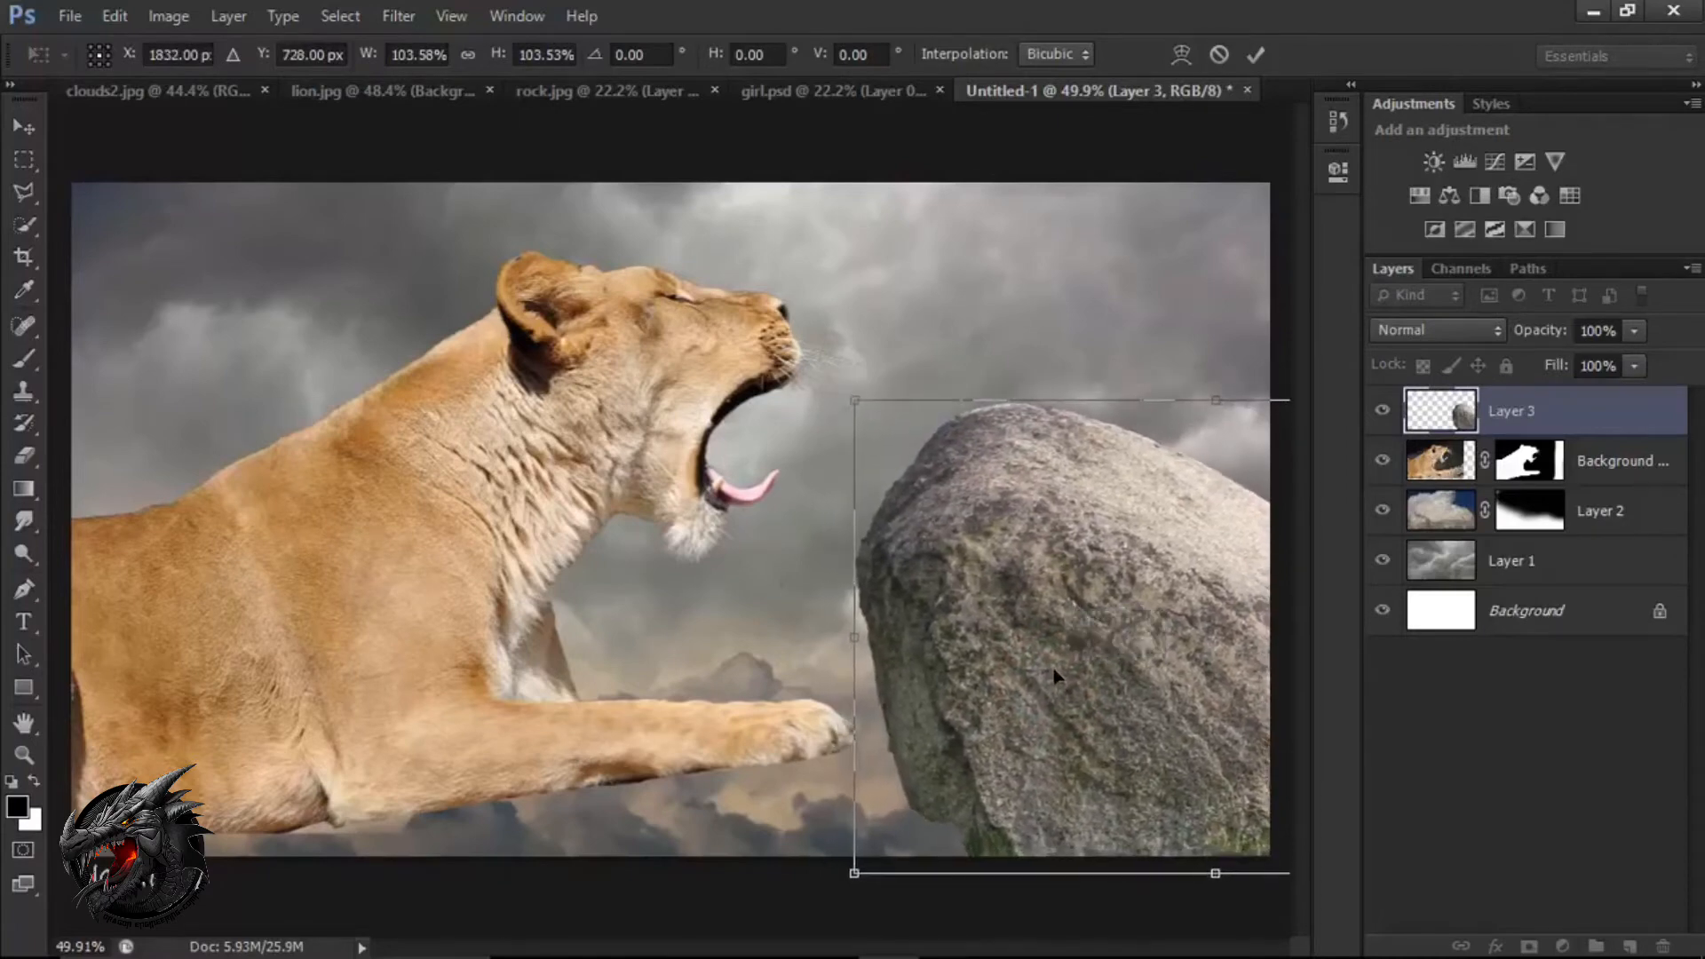
Nudge the rock to X 1834 px, Y 744 px so its base reaches the canvas's lower edge, and apply the transform.
{"action": "key", "text": "Up"}
{"action": "key", "text": "Up"}
{"action": "key", "text": "Up"}
{"action": "key", "text": "Up"}
{"action": "key", "text": "Up"}
{"action": "key", "text": "Up"}
{"action": "key", "text": "Up"}
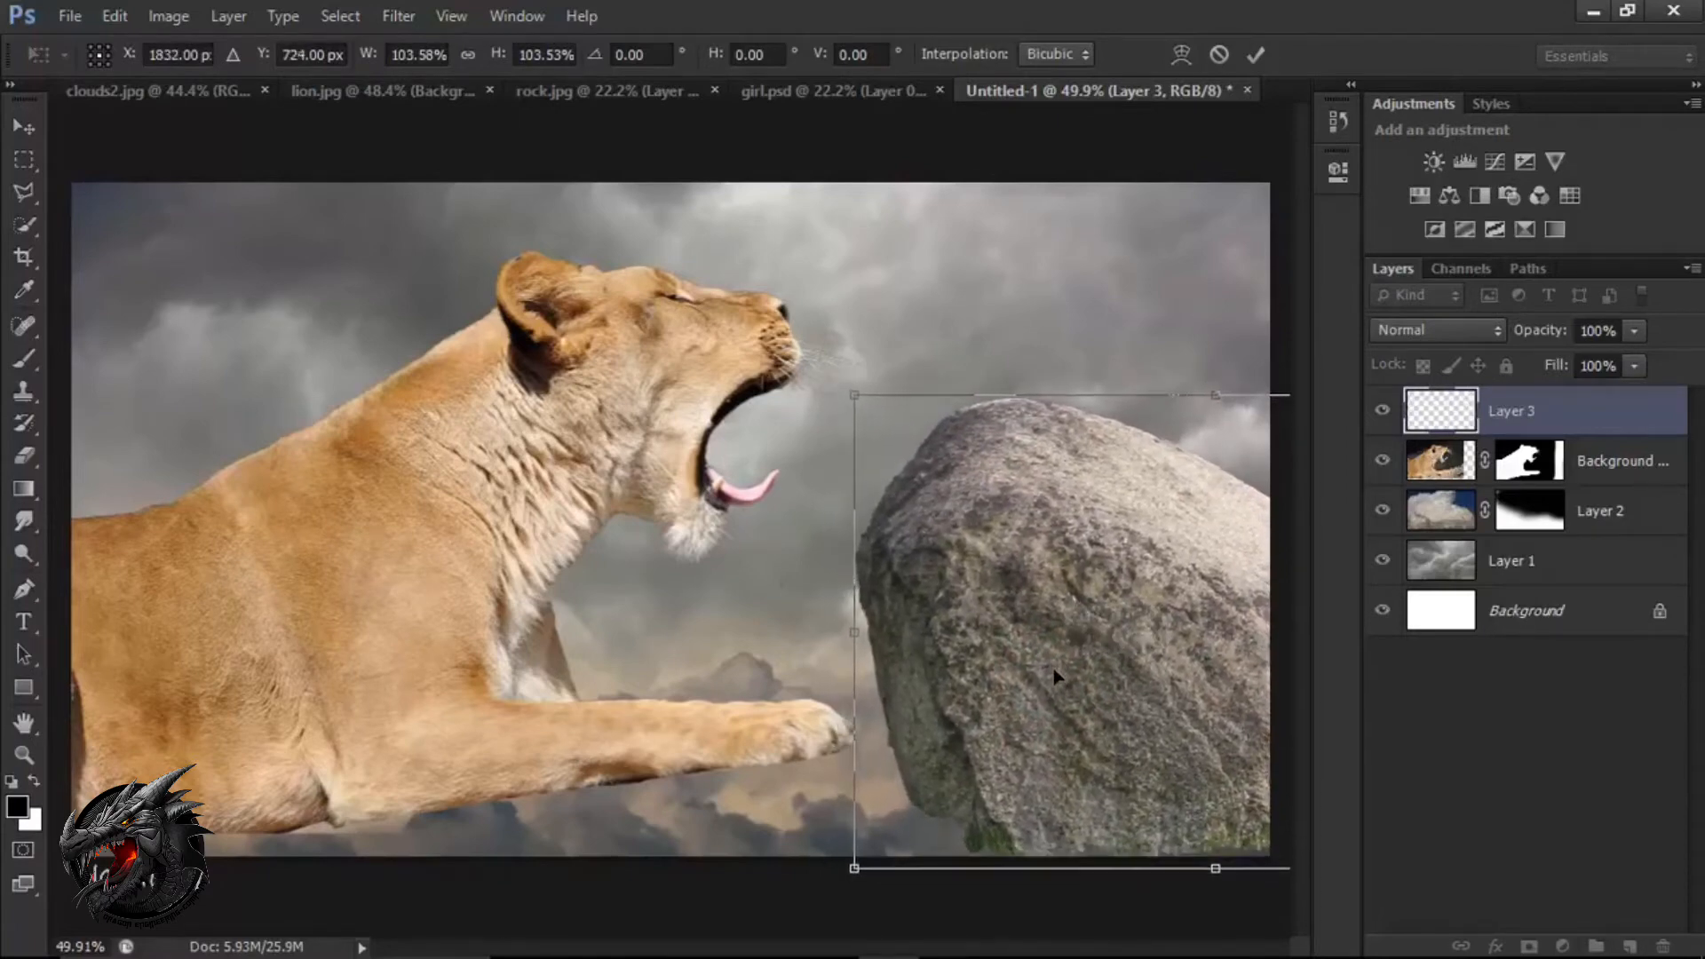
{"action": "key", "text": "Down"}
{"action": "key", "text": "Down"}
{"action": "key", "text": "Down"}
{"action": "key", "text": "Down"}
{"action": "key", "text": "Down"}
{"action": "key", "text": "Down"}
{"action": "key", "text": "Down"}
{"action": "key", "text": "Down"}
{"action": "key", "text": "Down"}
{"action": "key", "text": "Down"}
{"action": "key", "text": "Down"}
{"action": "key", "text": "Down"}
{"action": "key", "text": "Down"}
{"action": "key", "text": "Down"}
{"action": "key", "text": "Down"}
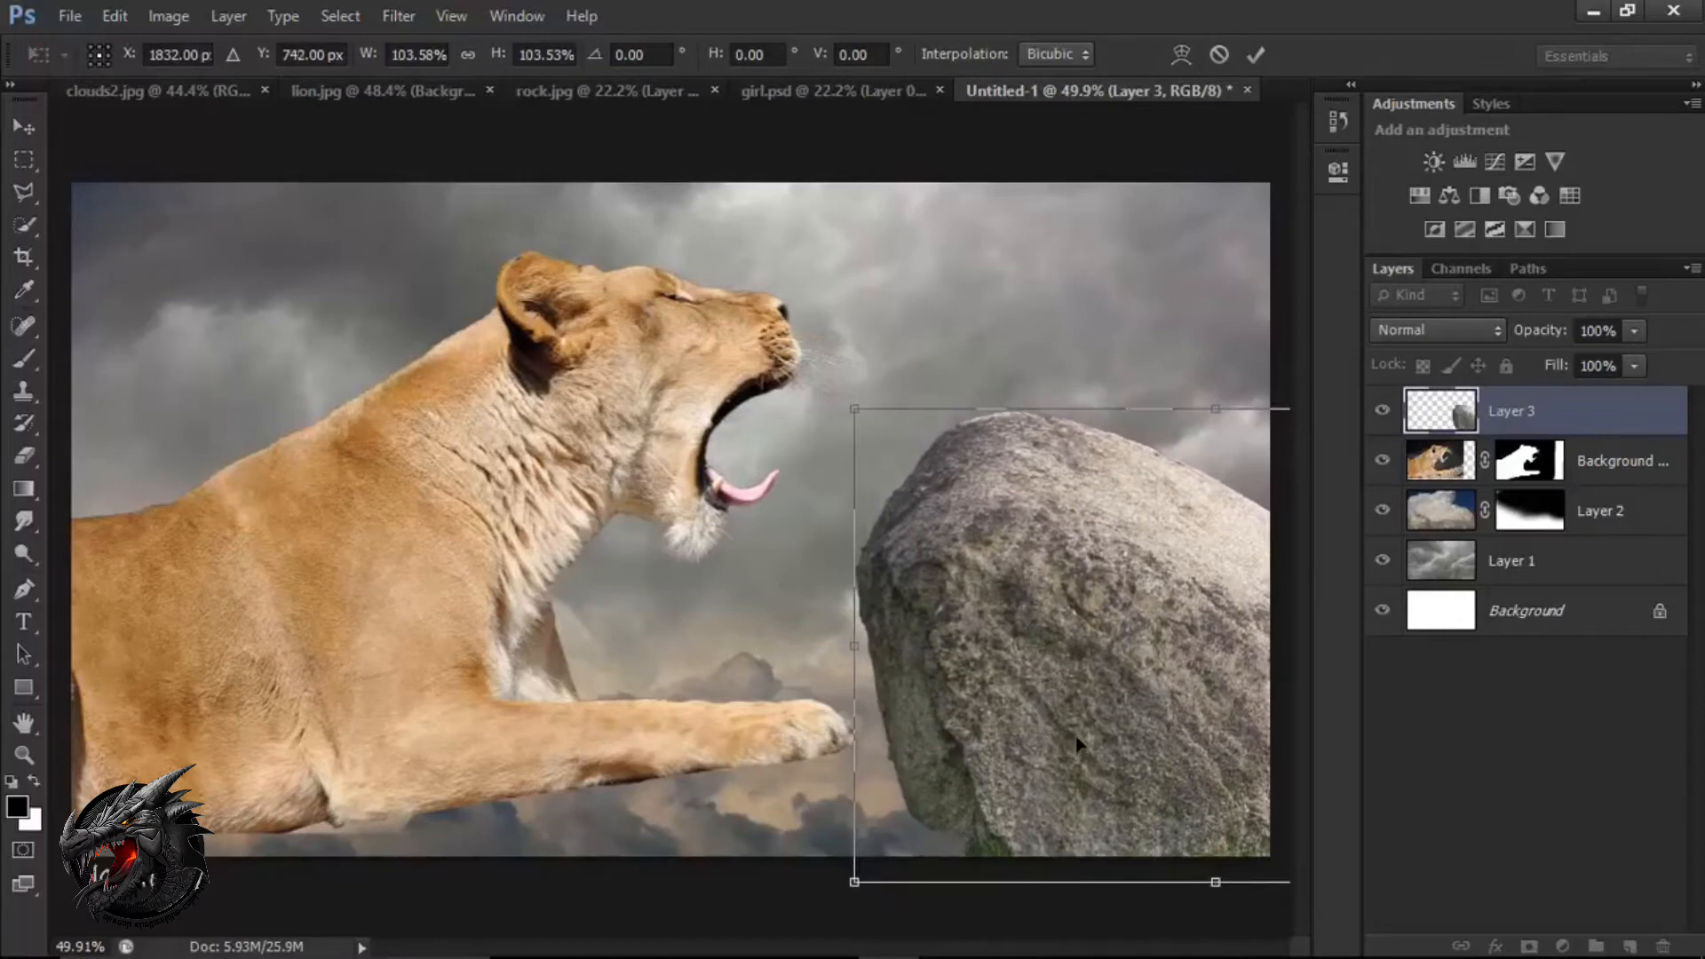
{"action": "key", "text": "Right"}
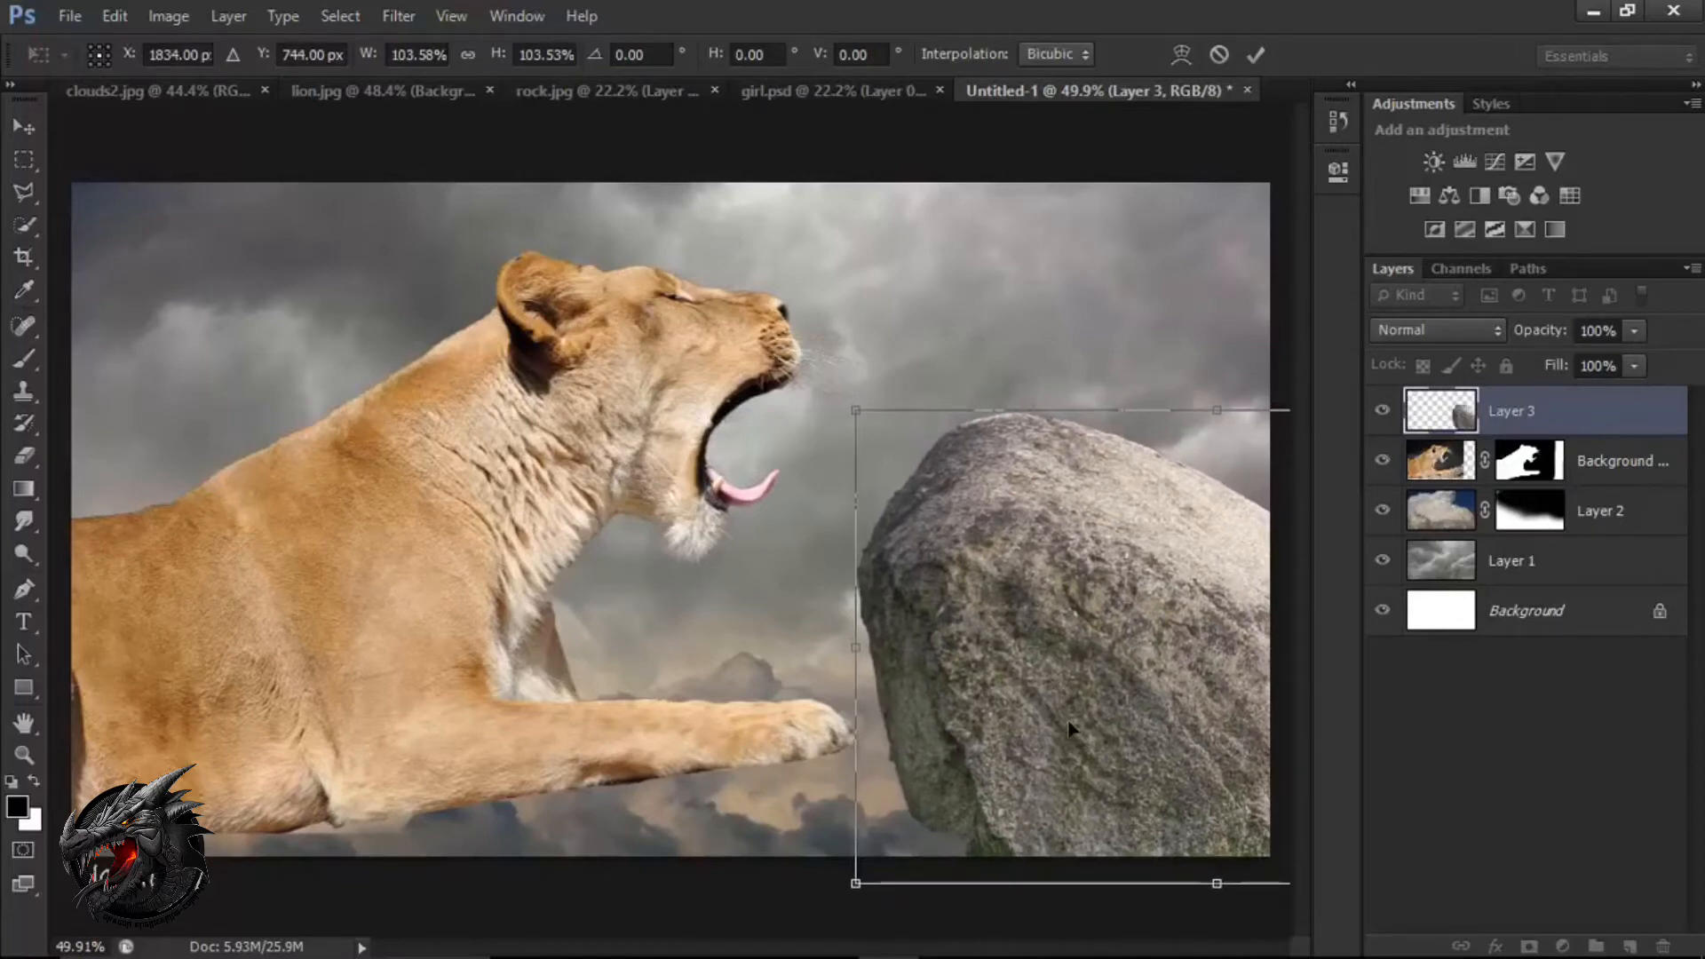
{"action": "left_click", "coordinate": [1265, 54]}
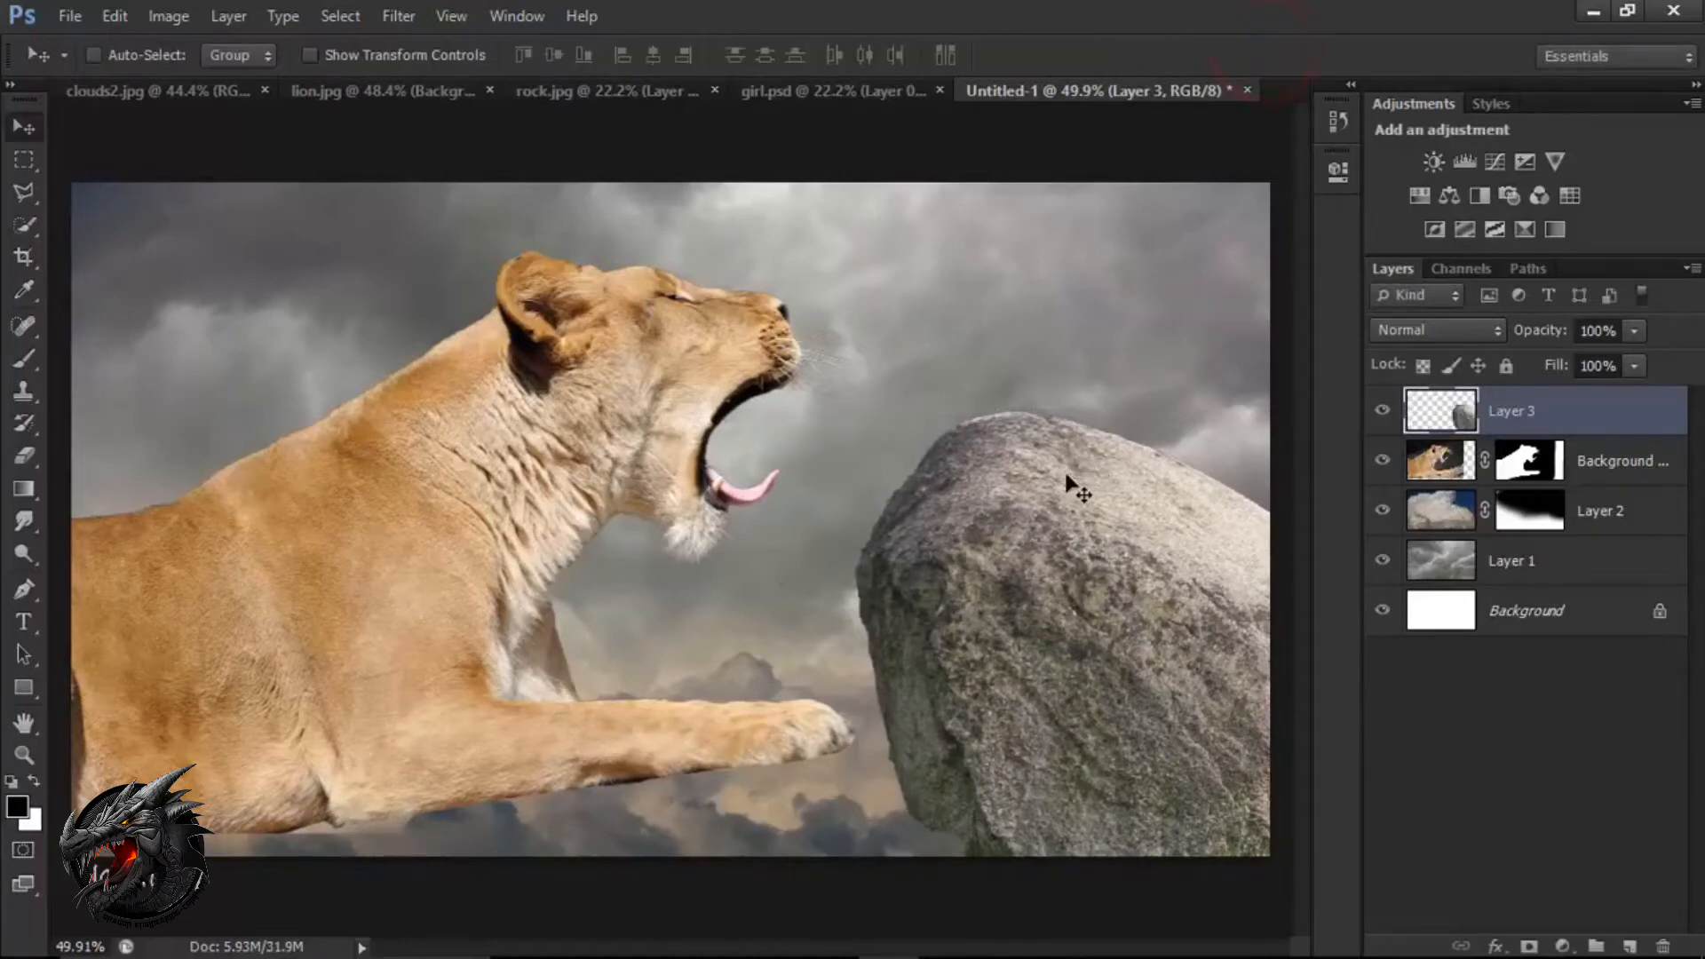
Fade the lion's underside and foreleg into the clouds by painting its layer mask with a soft black 150 px brush.
{"action": "left_click", "coordinate": [1617, 469]}
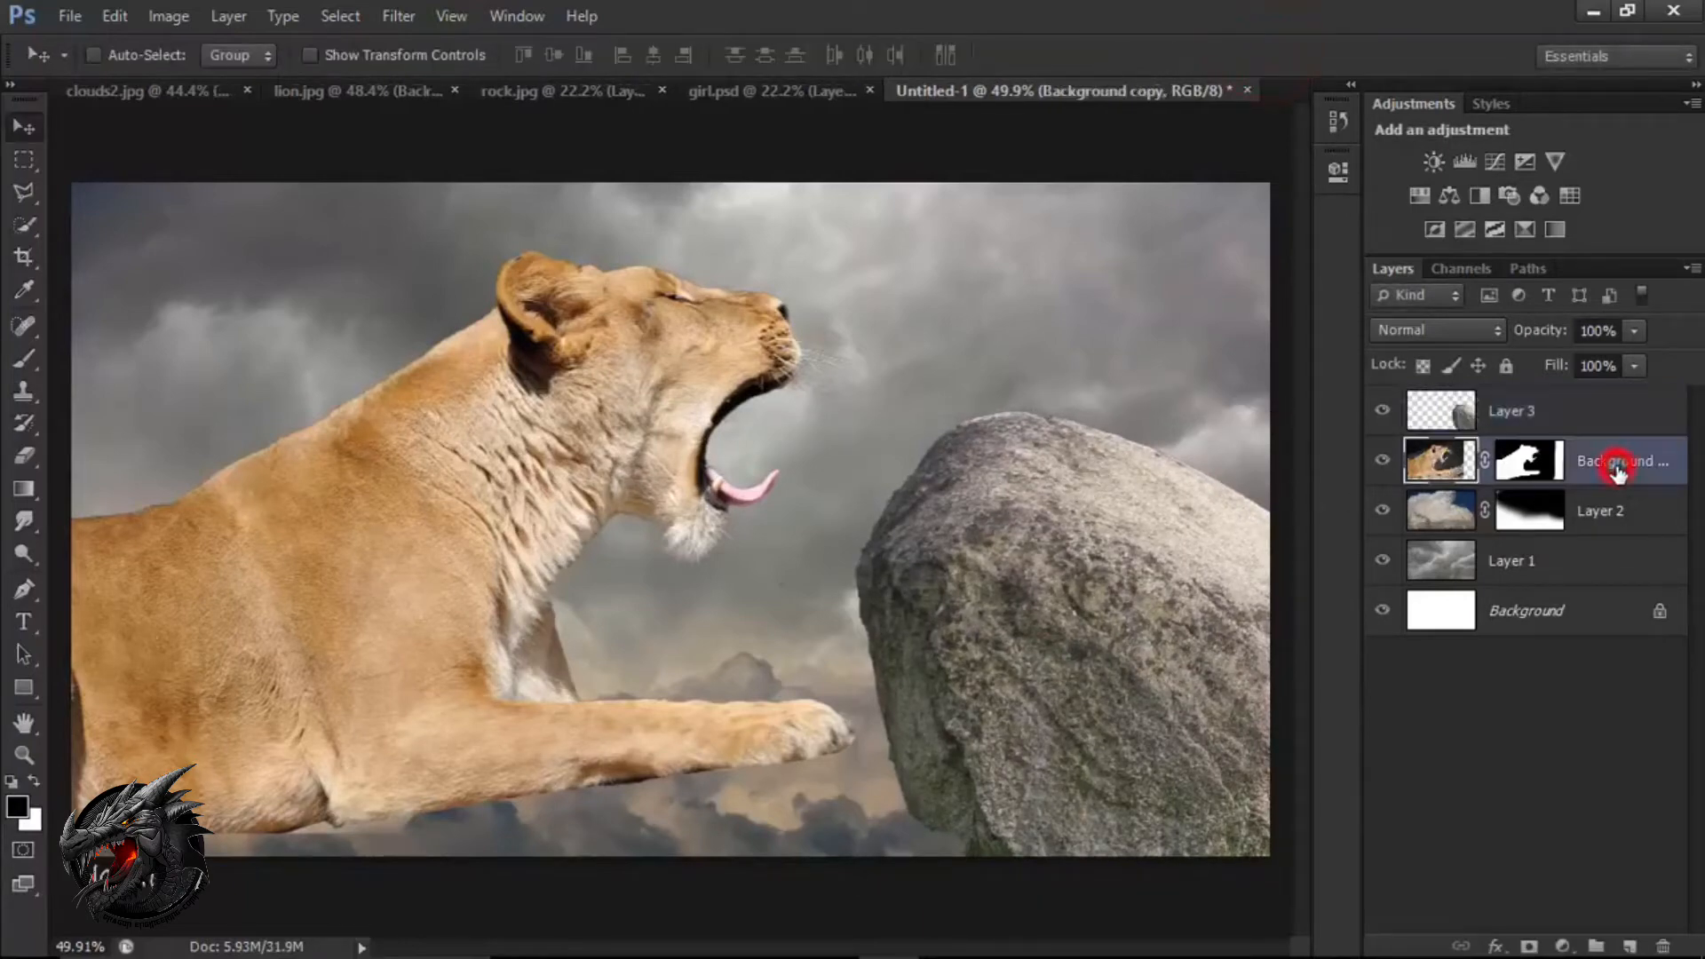
{"action": "left_click", "coordinate": [1383, 461]}
{"action": "left_click", "coordinate": [1383, 460]}
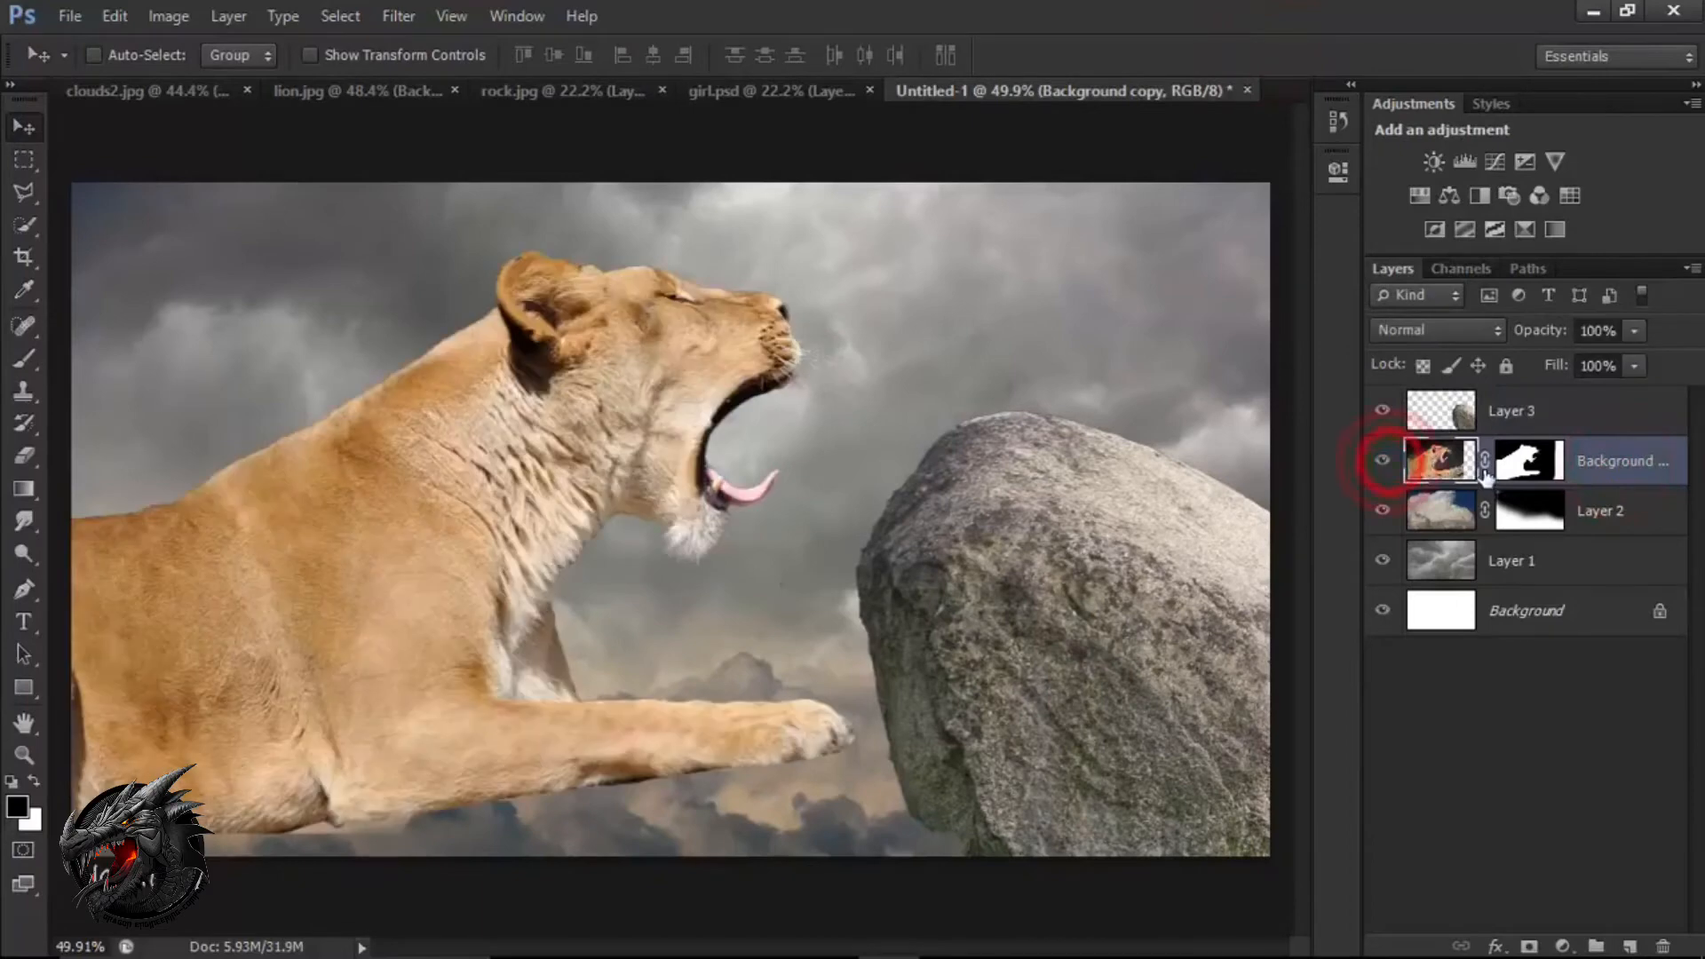
{"action": "left_click", "coordinate": [1512, 468]}
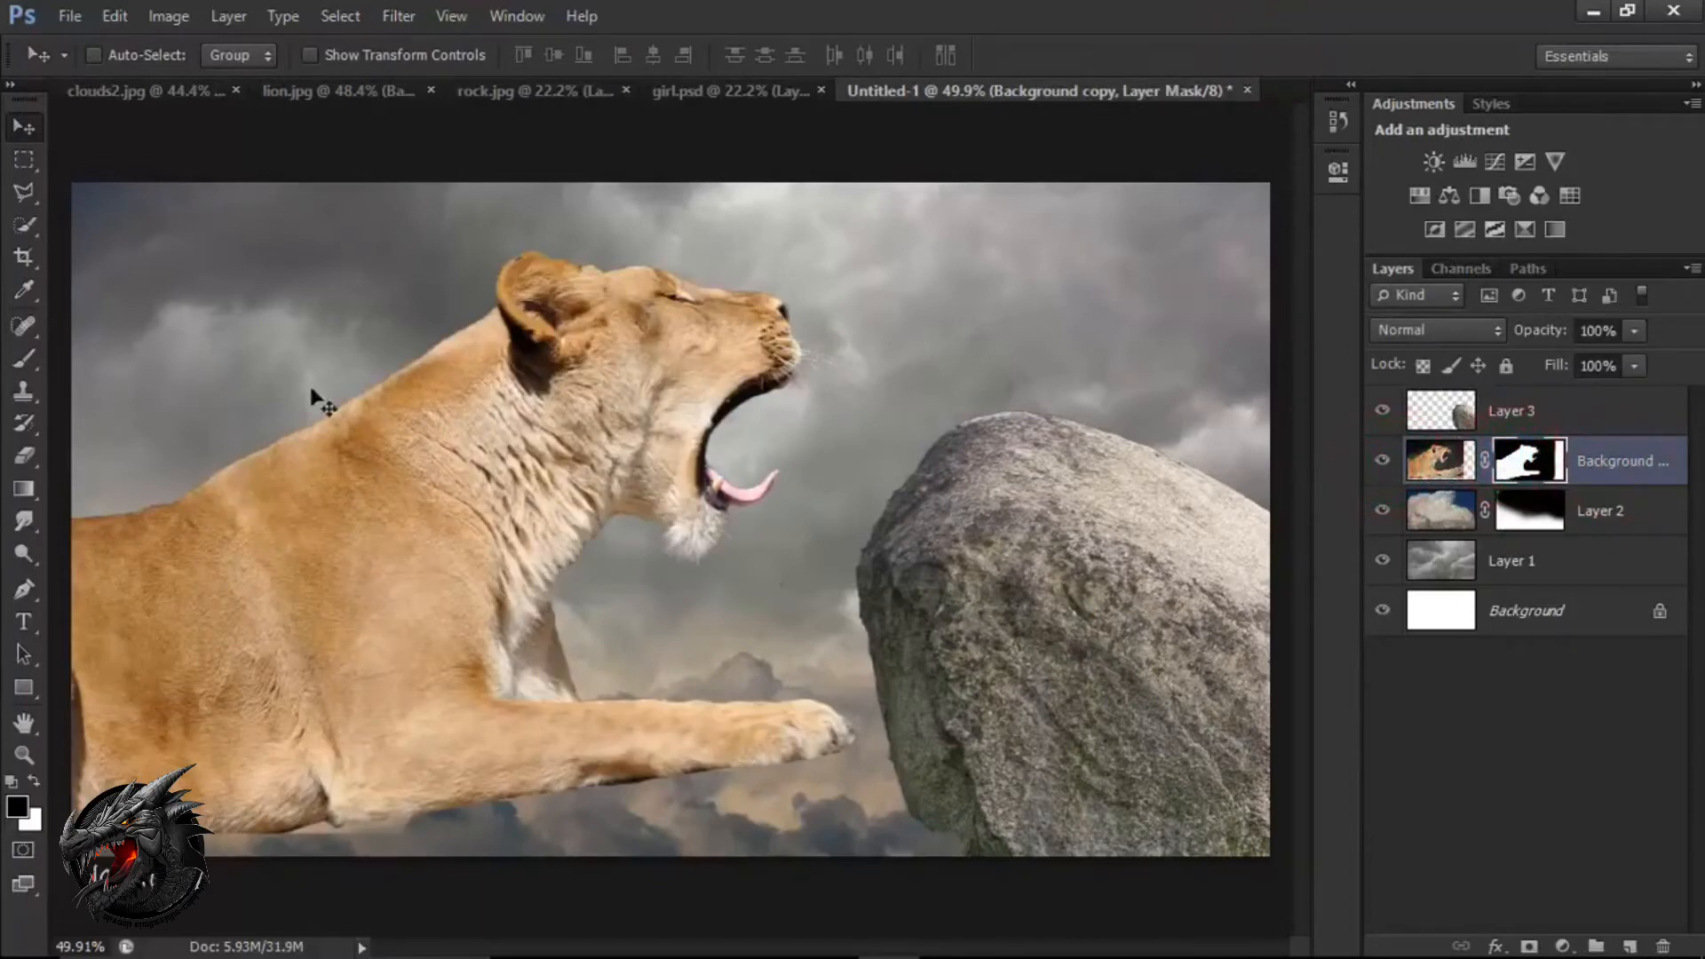
{"action": "left_click", "coordinate": [27, 359]}
{"action": "left_click", "coordinate": [101, 363]}
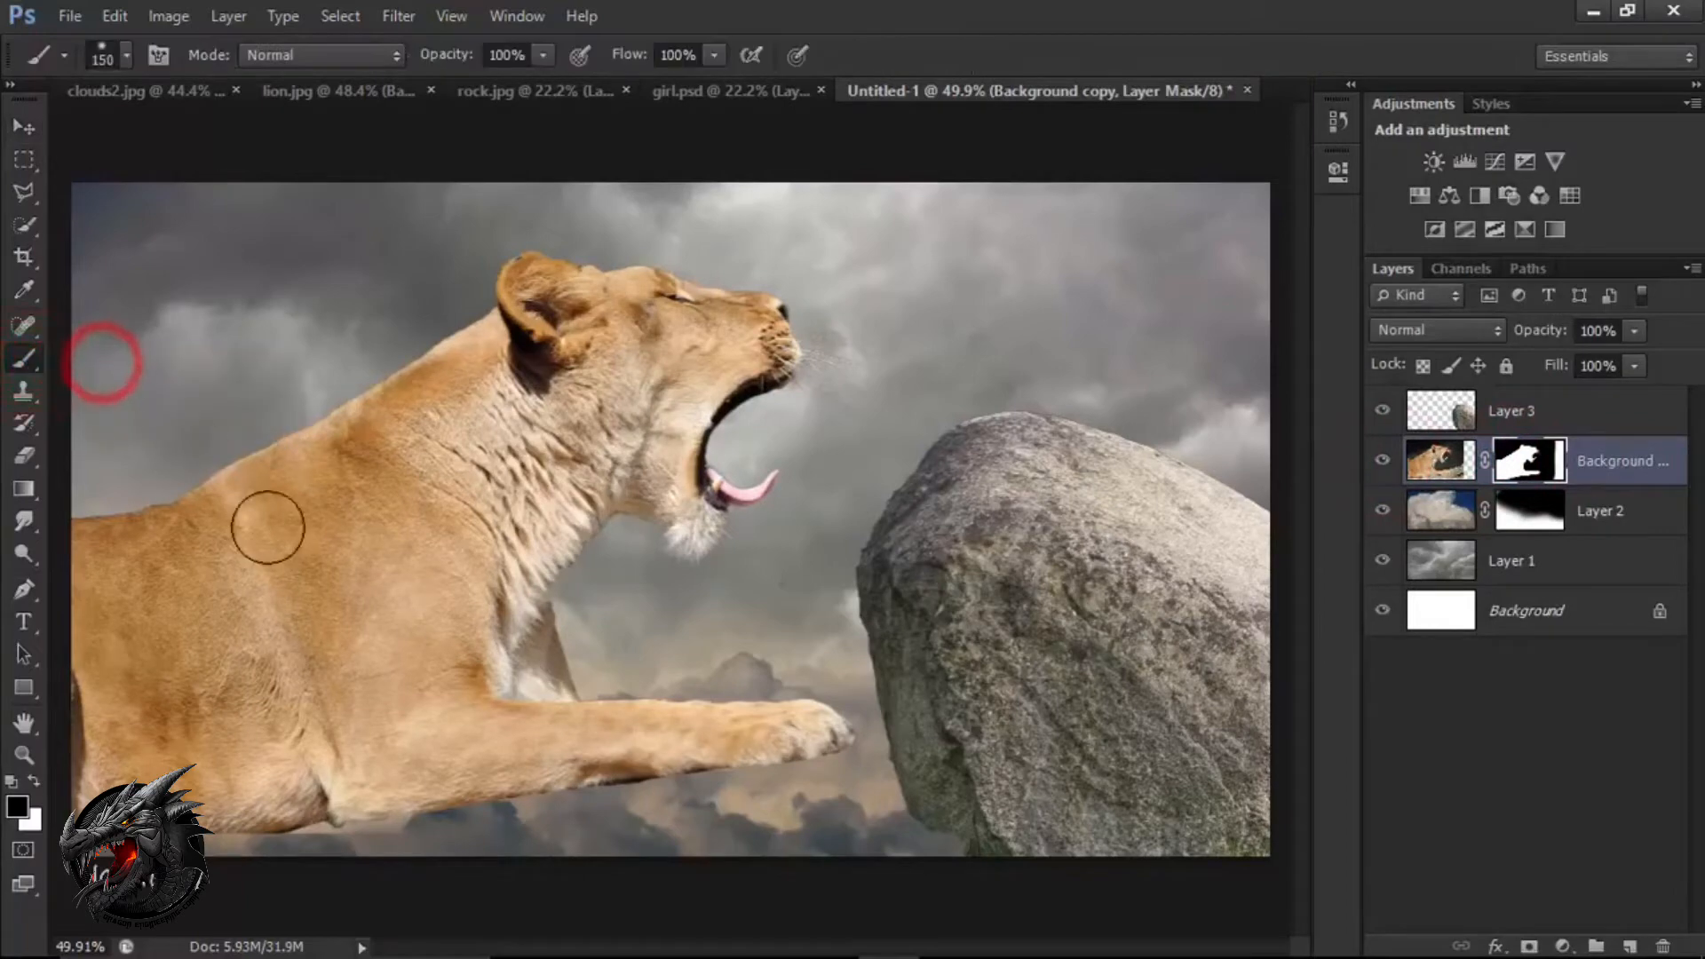
{"action": "mouse_move", "coordinate": [631, 805]}
{"action": "left_mouse_down"}
{"action": "mouse_move", "coordinate": [857, 783]}
{"action": "mouse_move", "coordinate": [459, 825]}
{"action": "mouse_move", "coordinate": [231, 822]}
{"action": "left_mouse_up"}
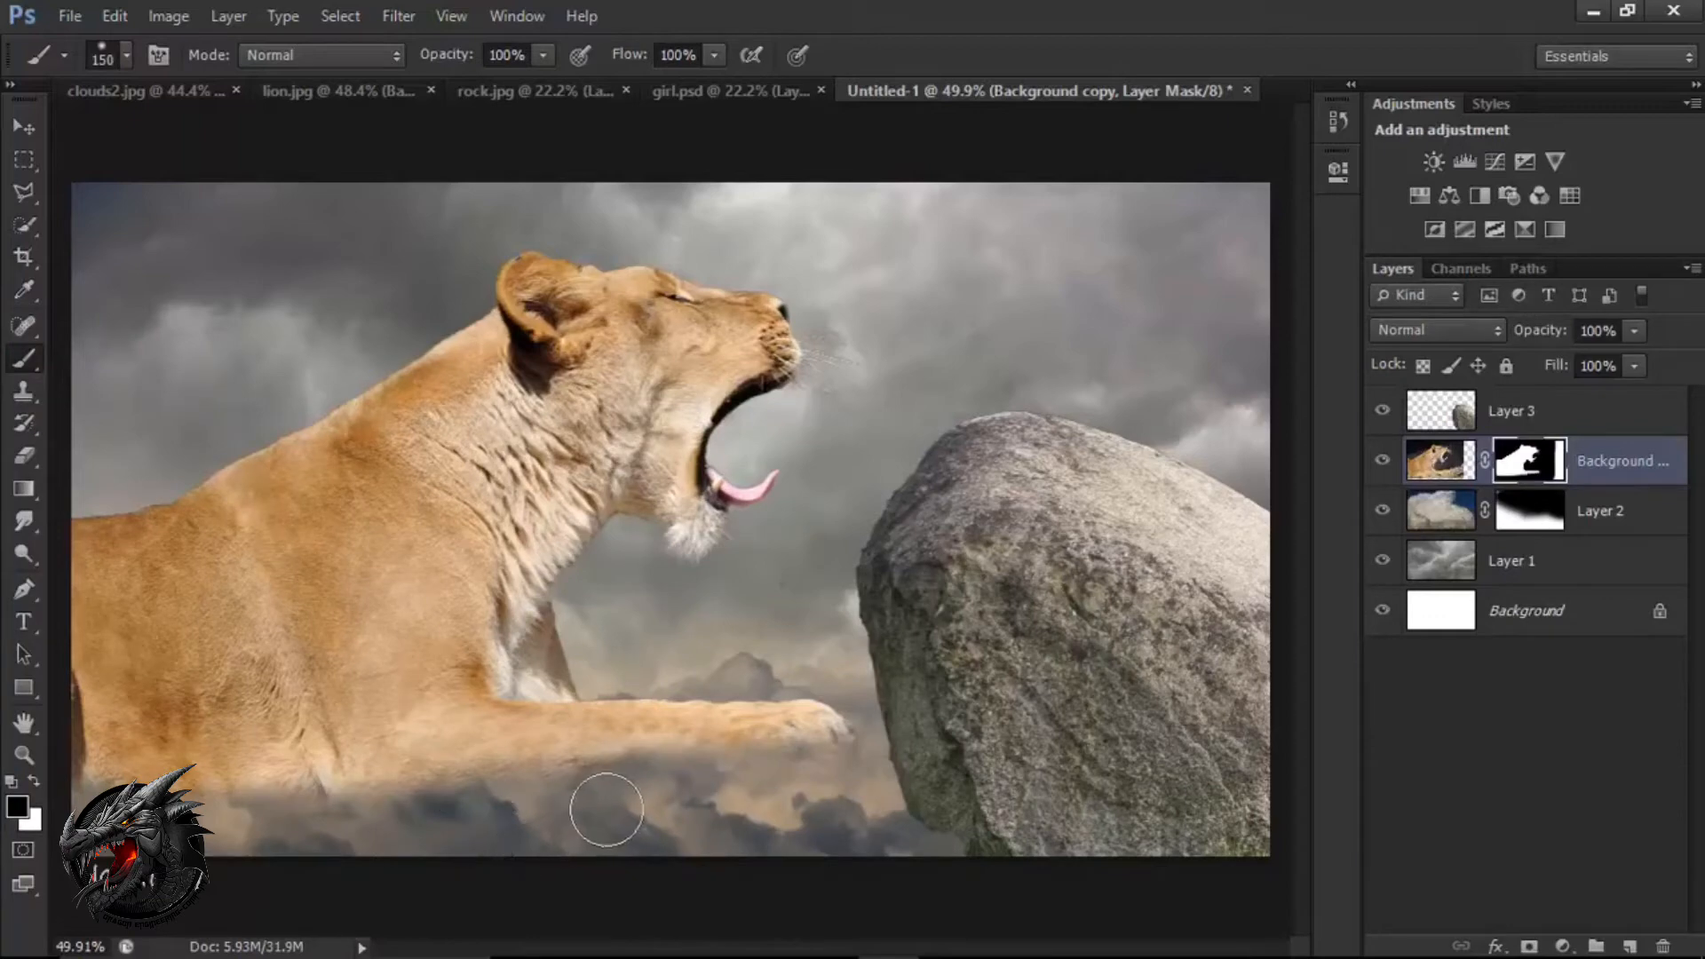
Rotate the lion about 0.7° clockwise and apply the transform.
{"action": "key", "text": "v"}
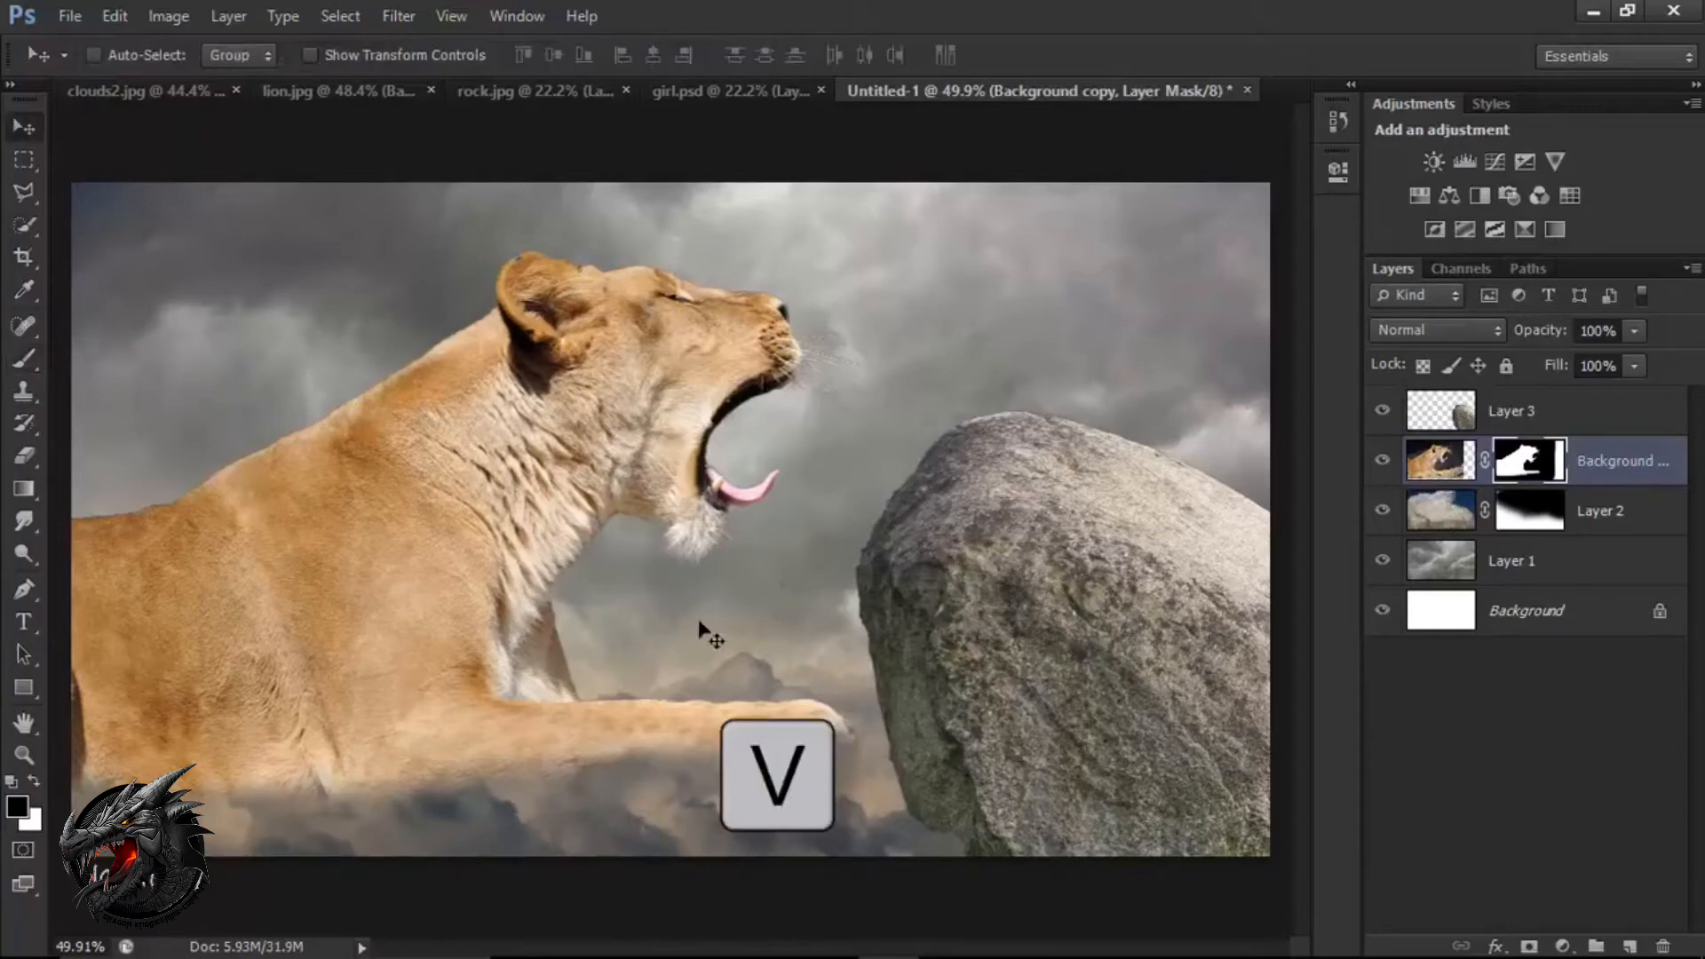
{"action": "key", "text": "ctrl+t"}
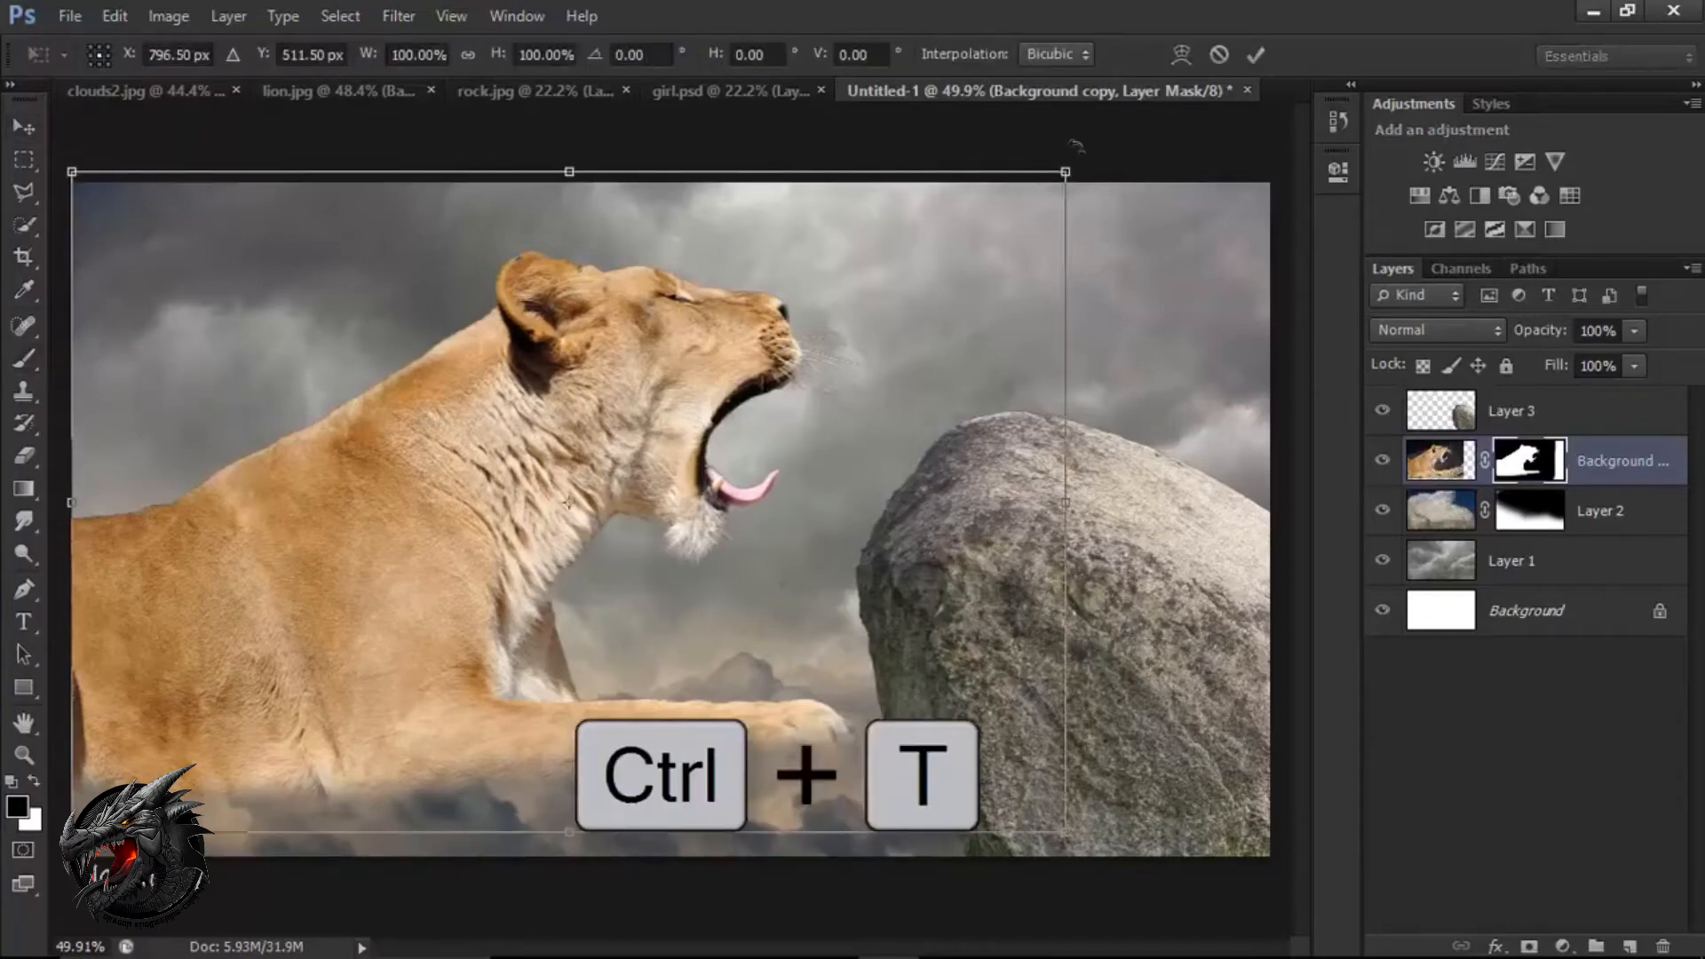
{"action": "mouse_move", "coordinate": [1078, 146]}
{"action": "left_mouse_down"}
{"action": "mouse_move", "coordinate": [1122, 176]}
{"action": "mouse_move", "coordinate": [1074, 155]}
{"action": "left_mouse_up"}
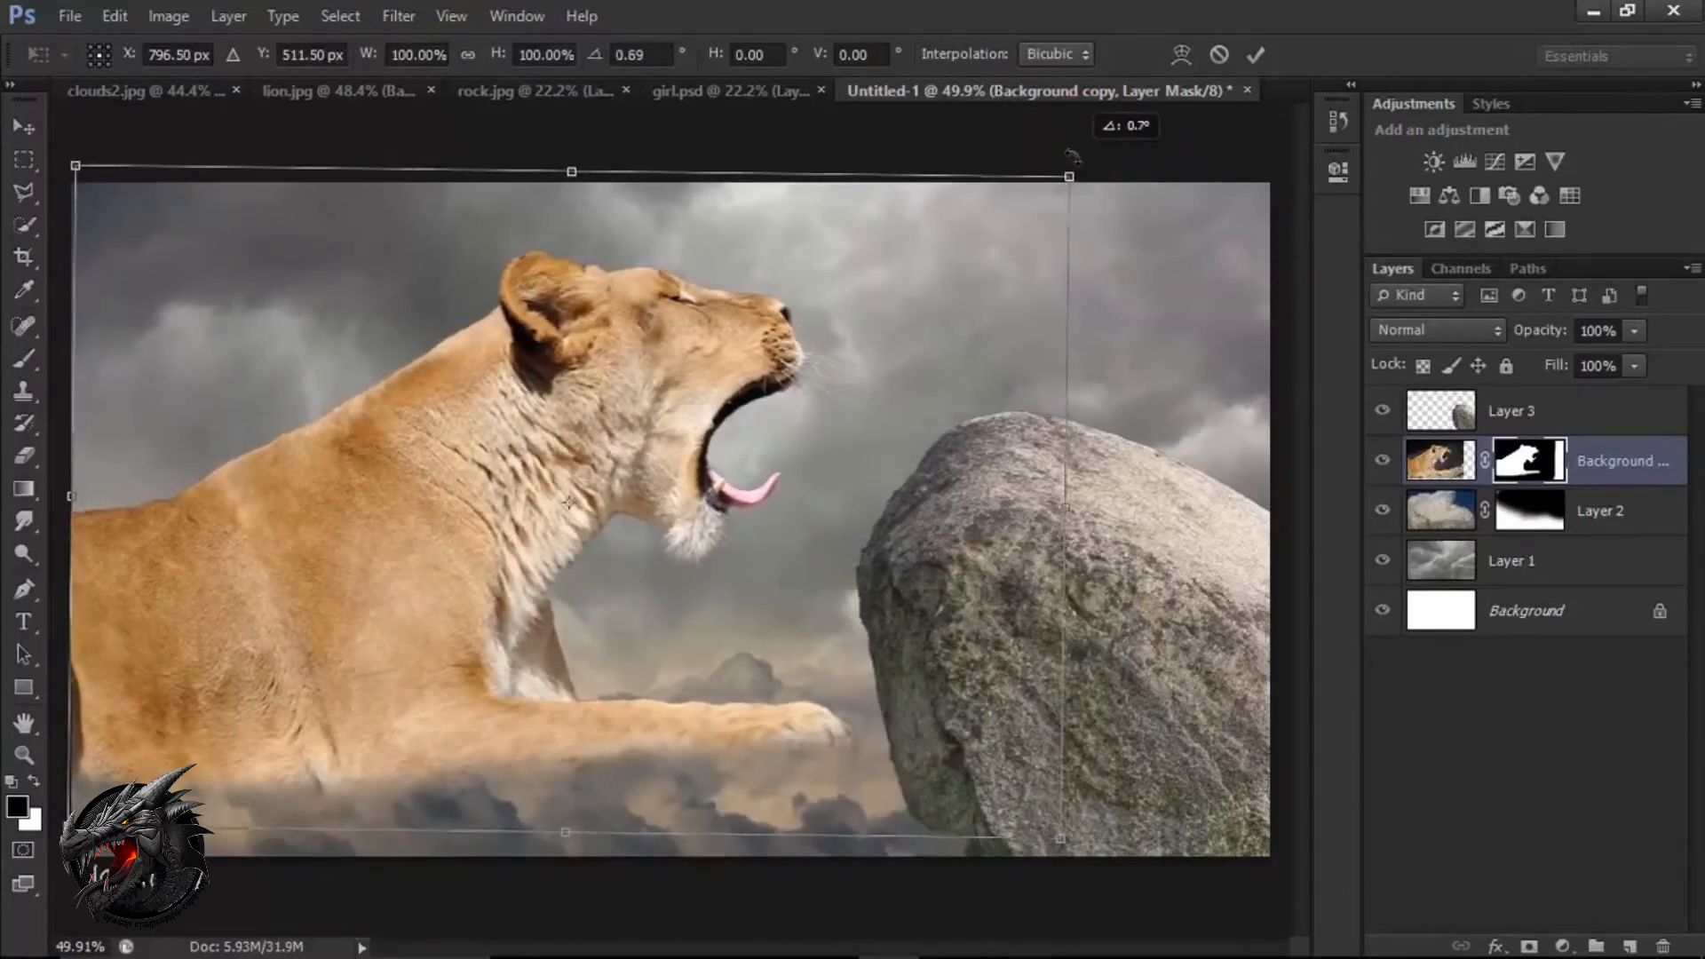
{"action": "left_click", "coordinate": [1255, 54]}
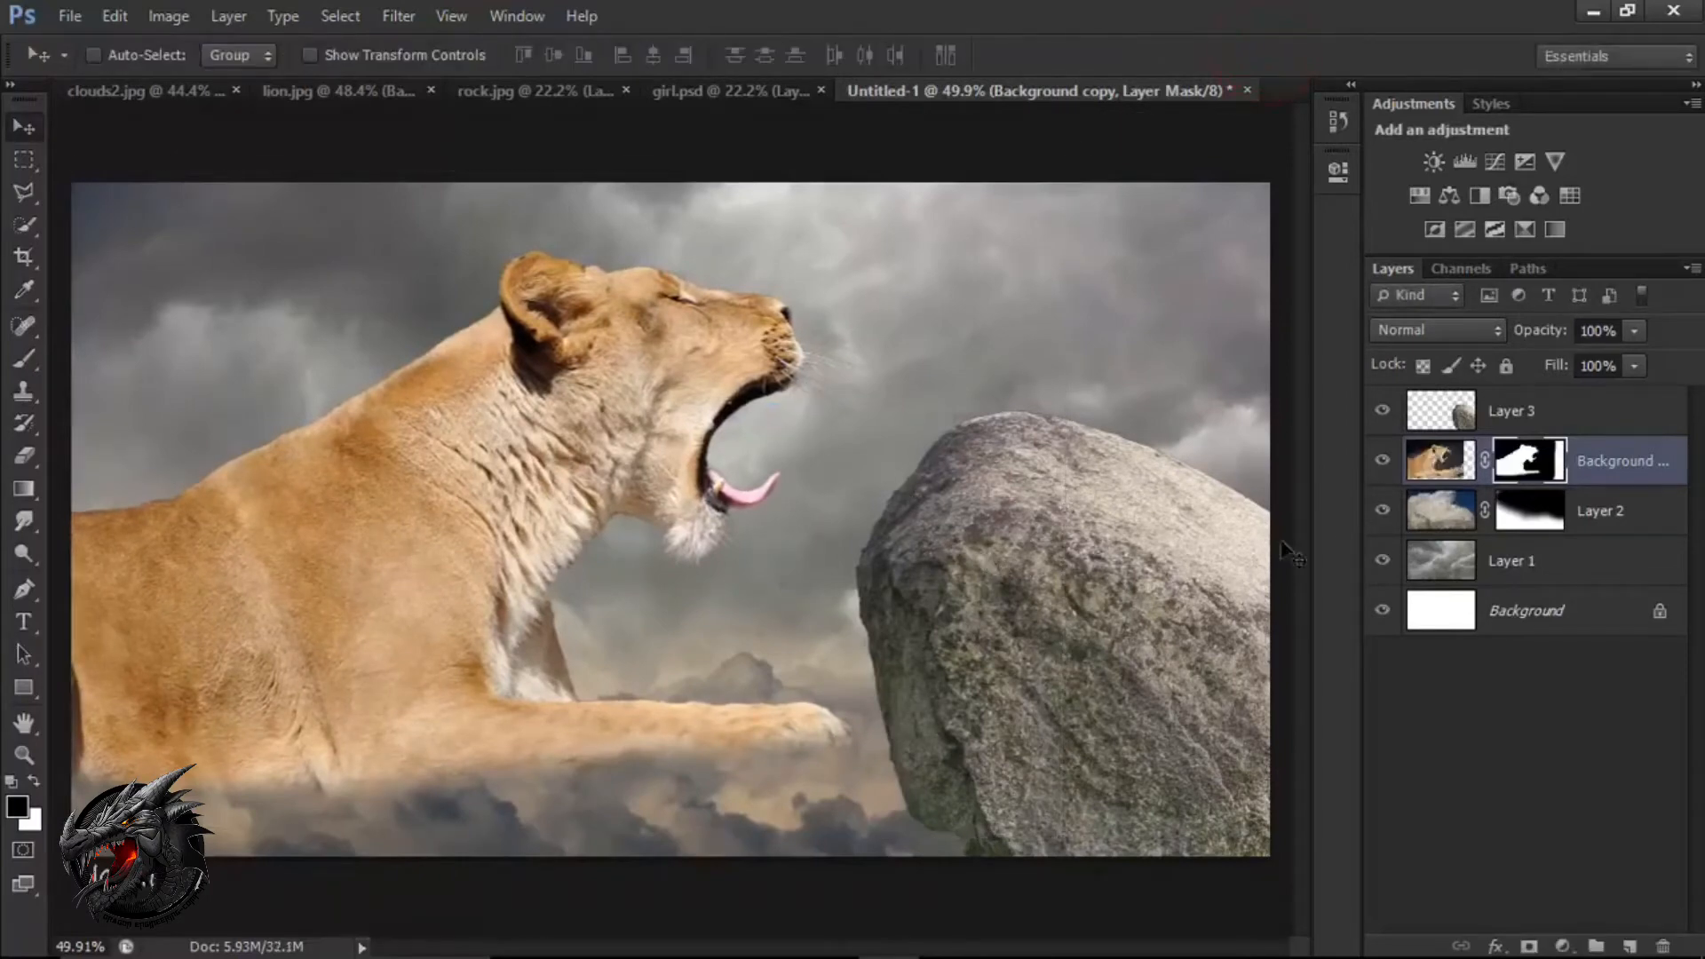
Add a Hue/Saturation adjustment above the lion with Saturation -35 and clip it to the lion layer.
{"action": "left_click", "coordinate": [1563, 946]}
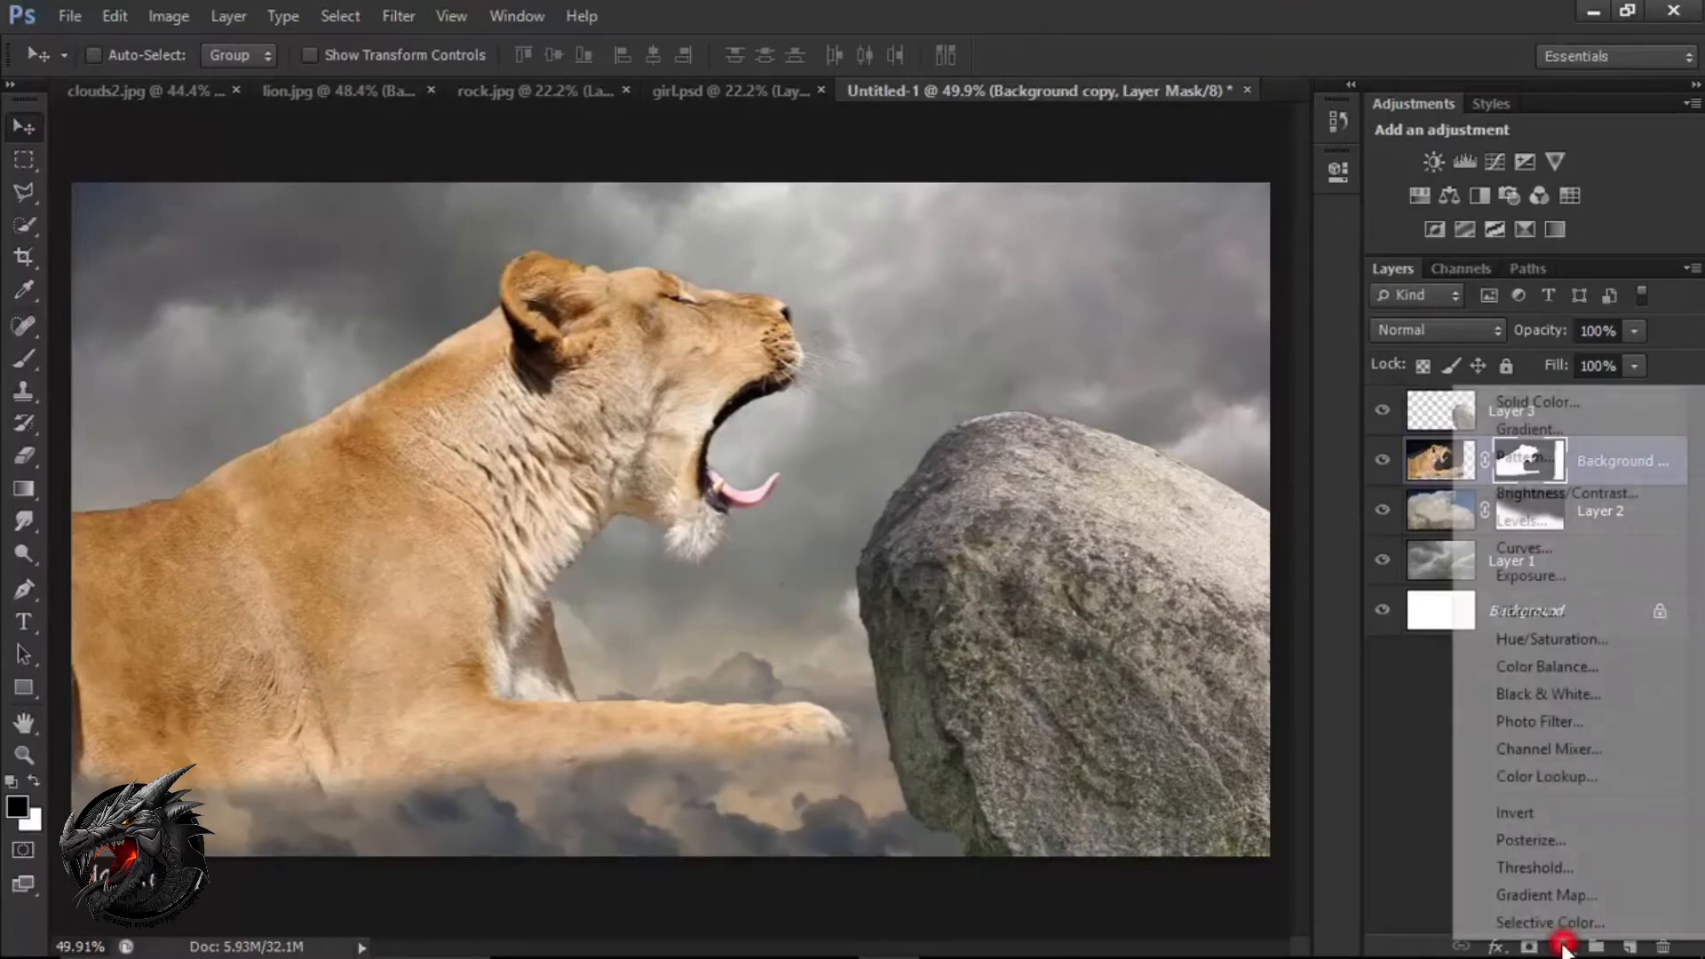
{"action": "left_click", "coordinate": [1591, 639]}
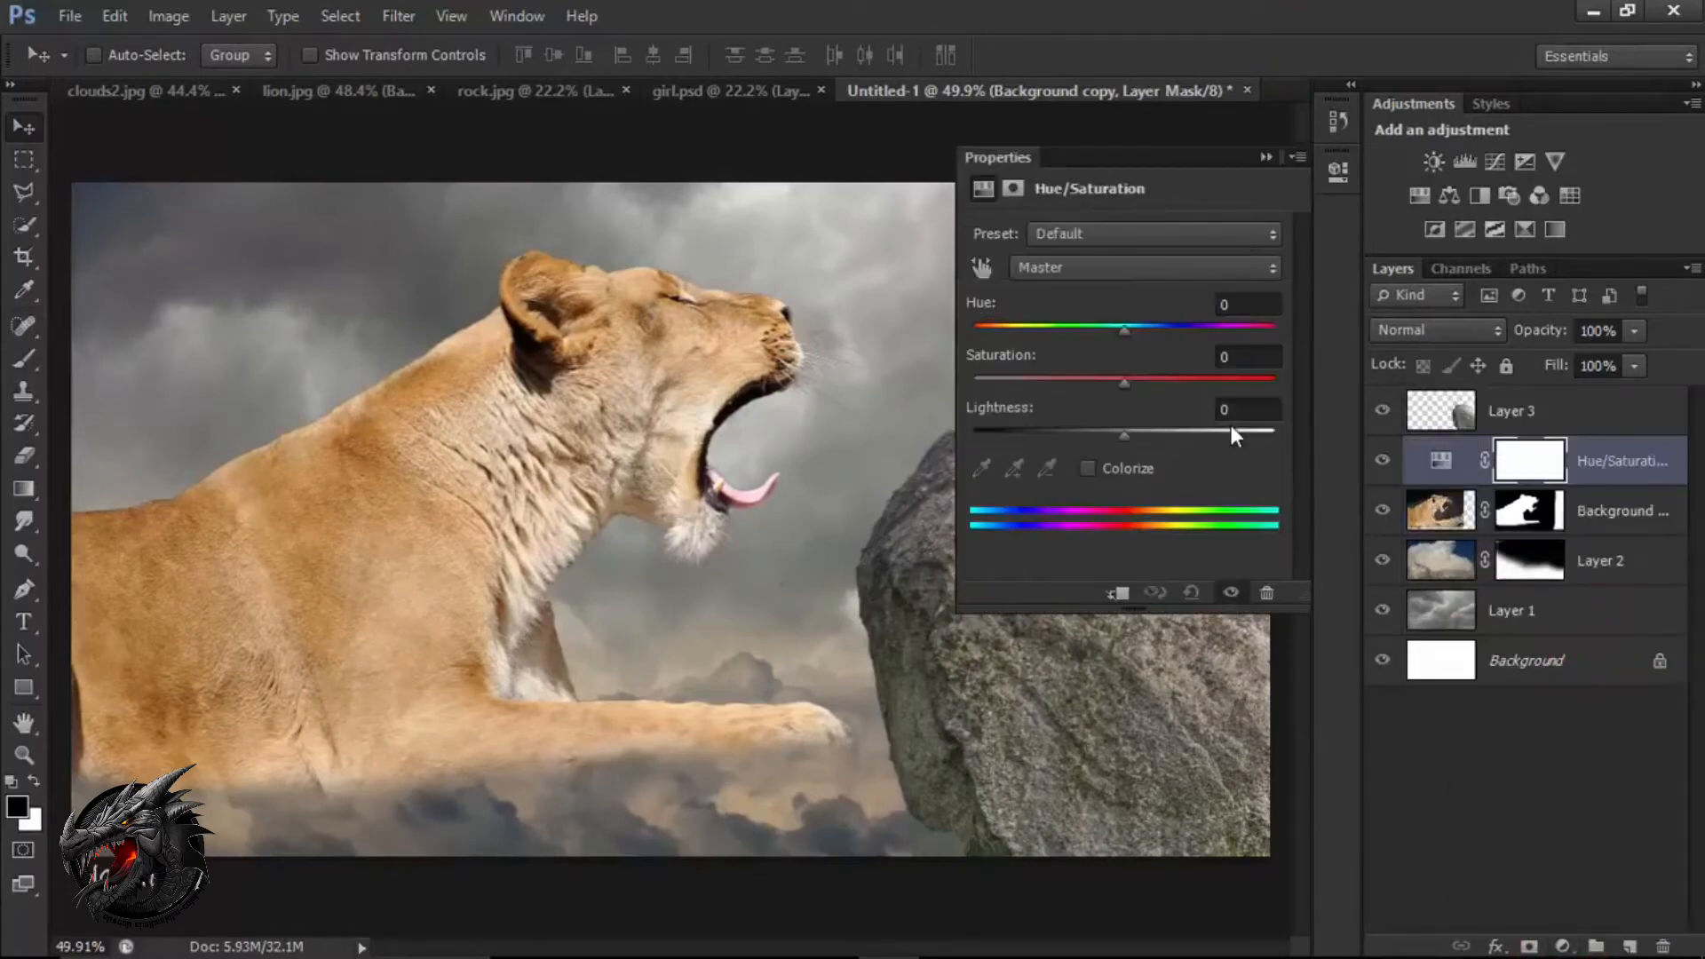
{"action": "left_click_drag", "start_coordinate": [1125, 387], "coordinate": [1083, 379]}
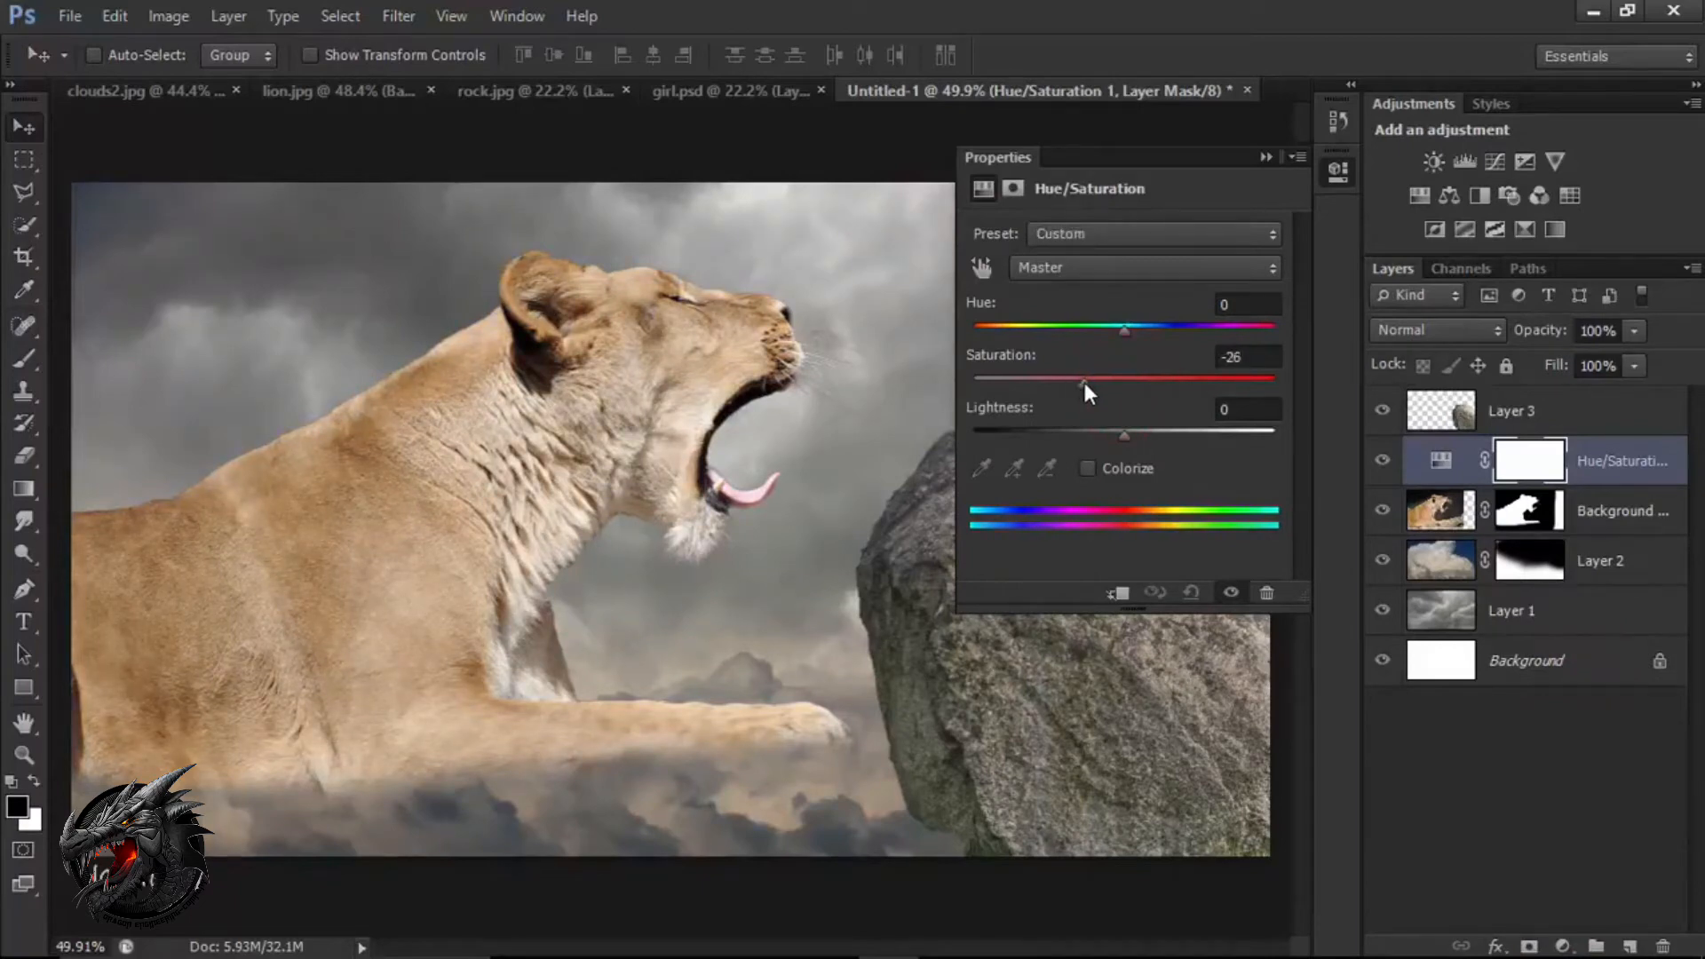
{"action": "left_click", "coordinate": [1117, 592]}
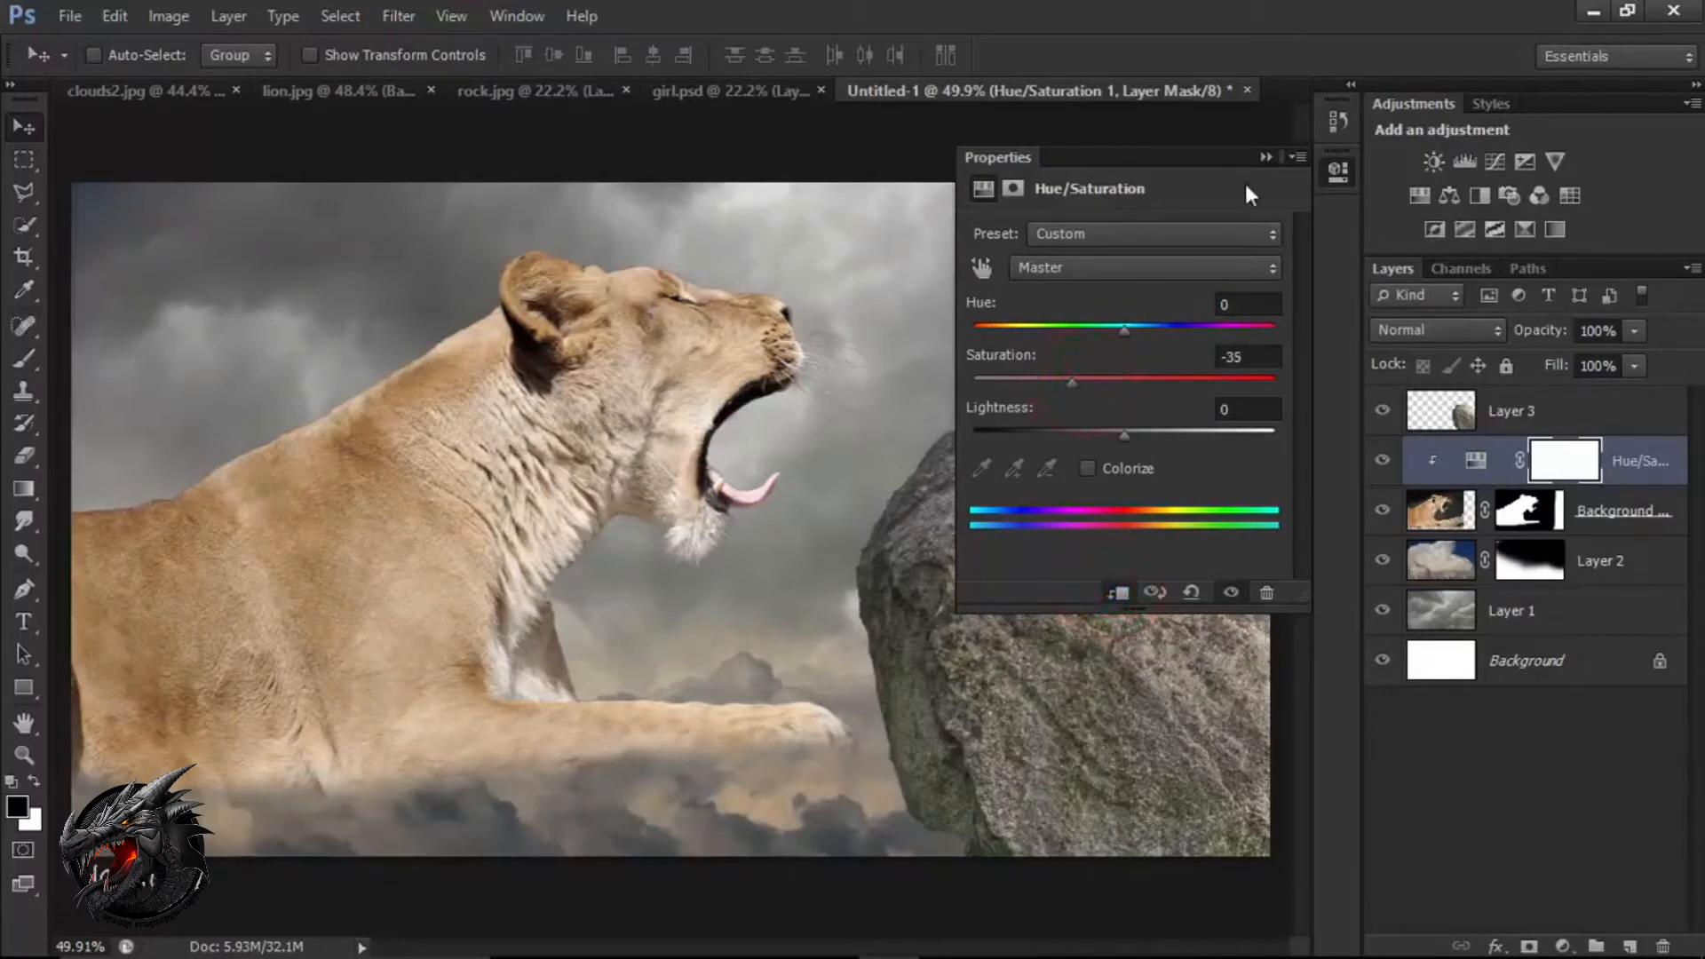
Add a Color Balance adjustment above the lion with midtones Cyan–Red -17 and Yellow–Blue -12, and clip it to the lion.
{"action": "left_click", "coordinate": [1268, 157]}
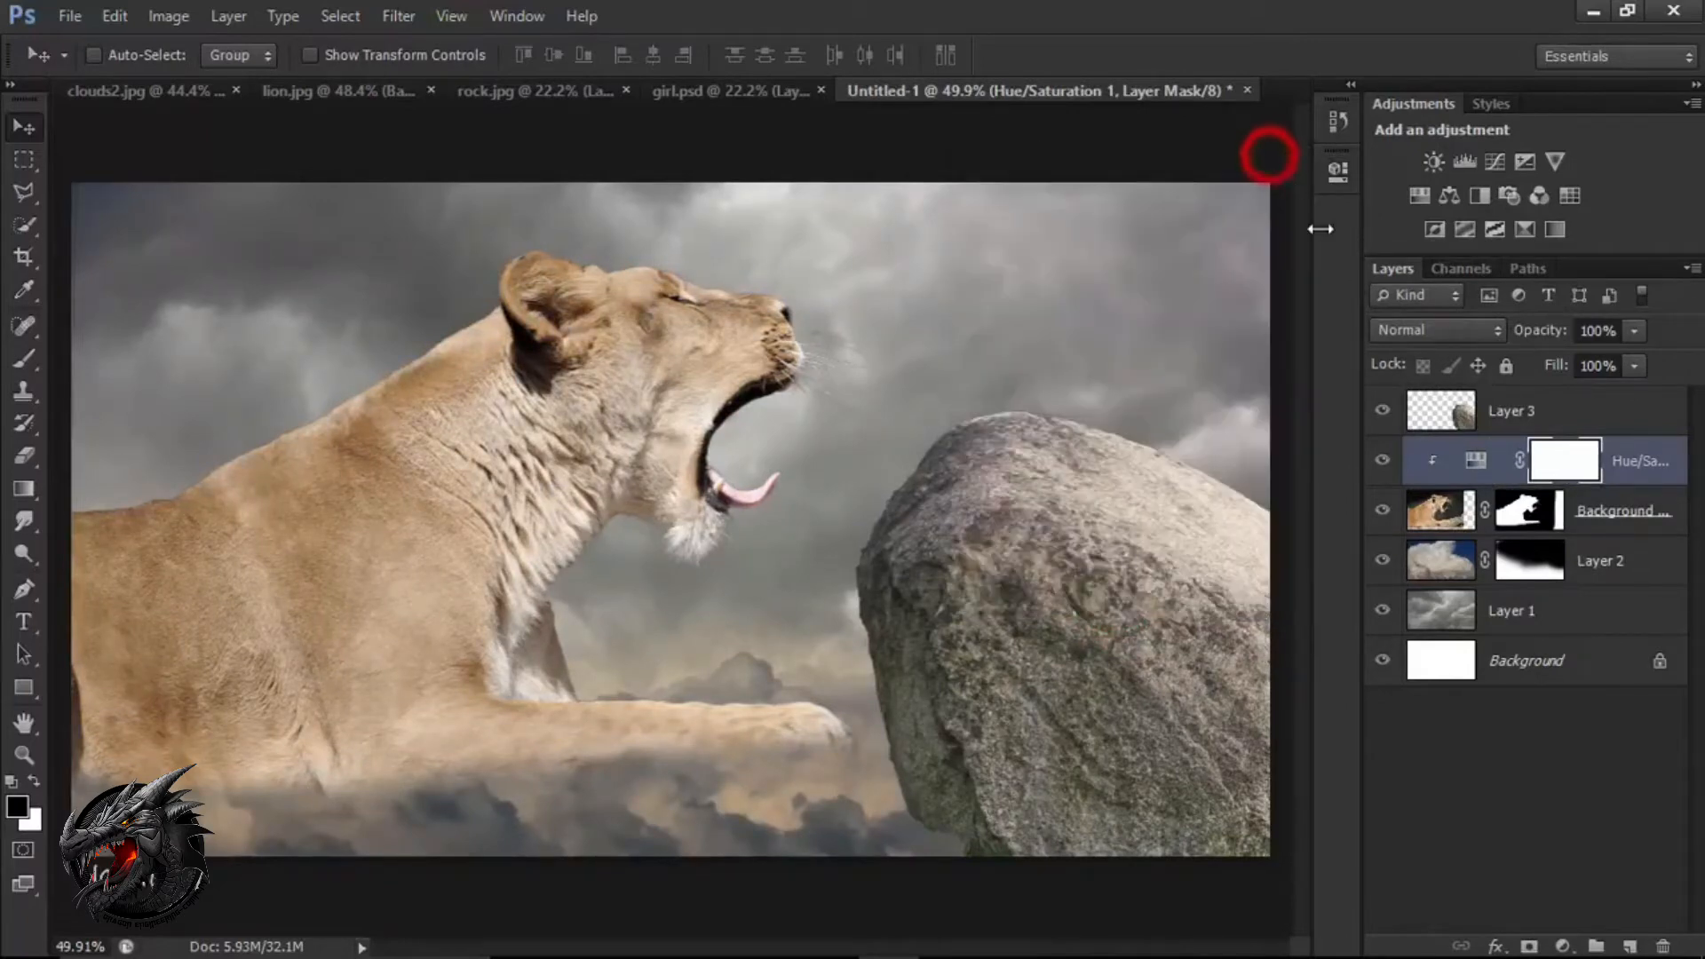
{"action": "left_click", "coordinate": [1562, 947]}
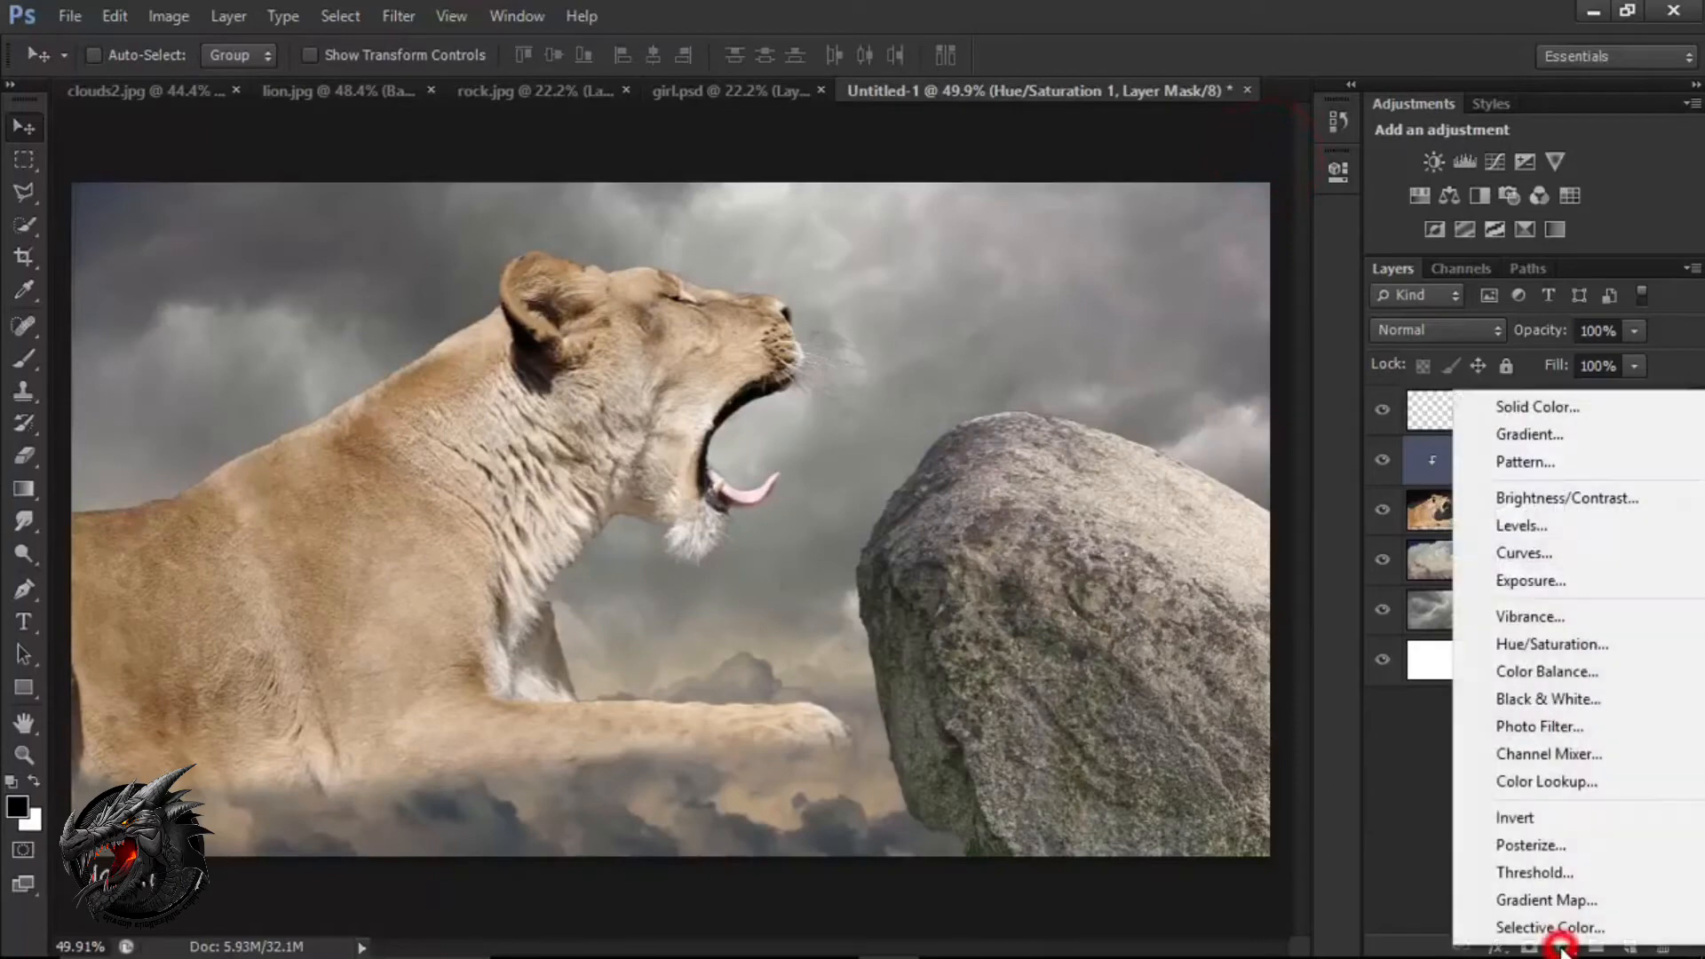
{"action": "left_click", "coordinate": [1597, 673]}
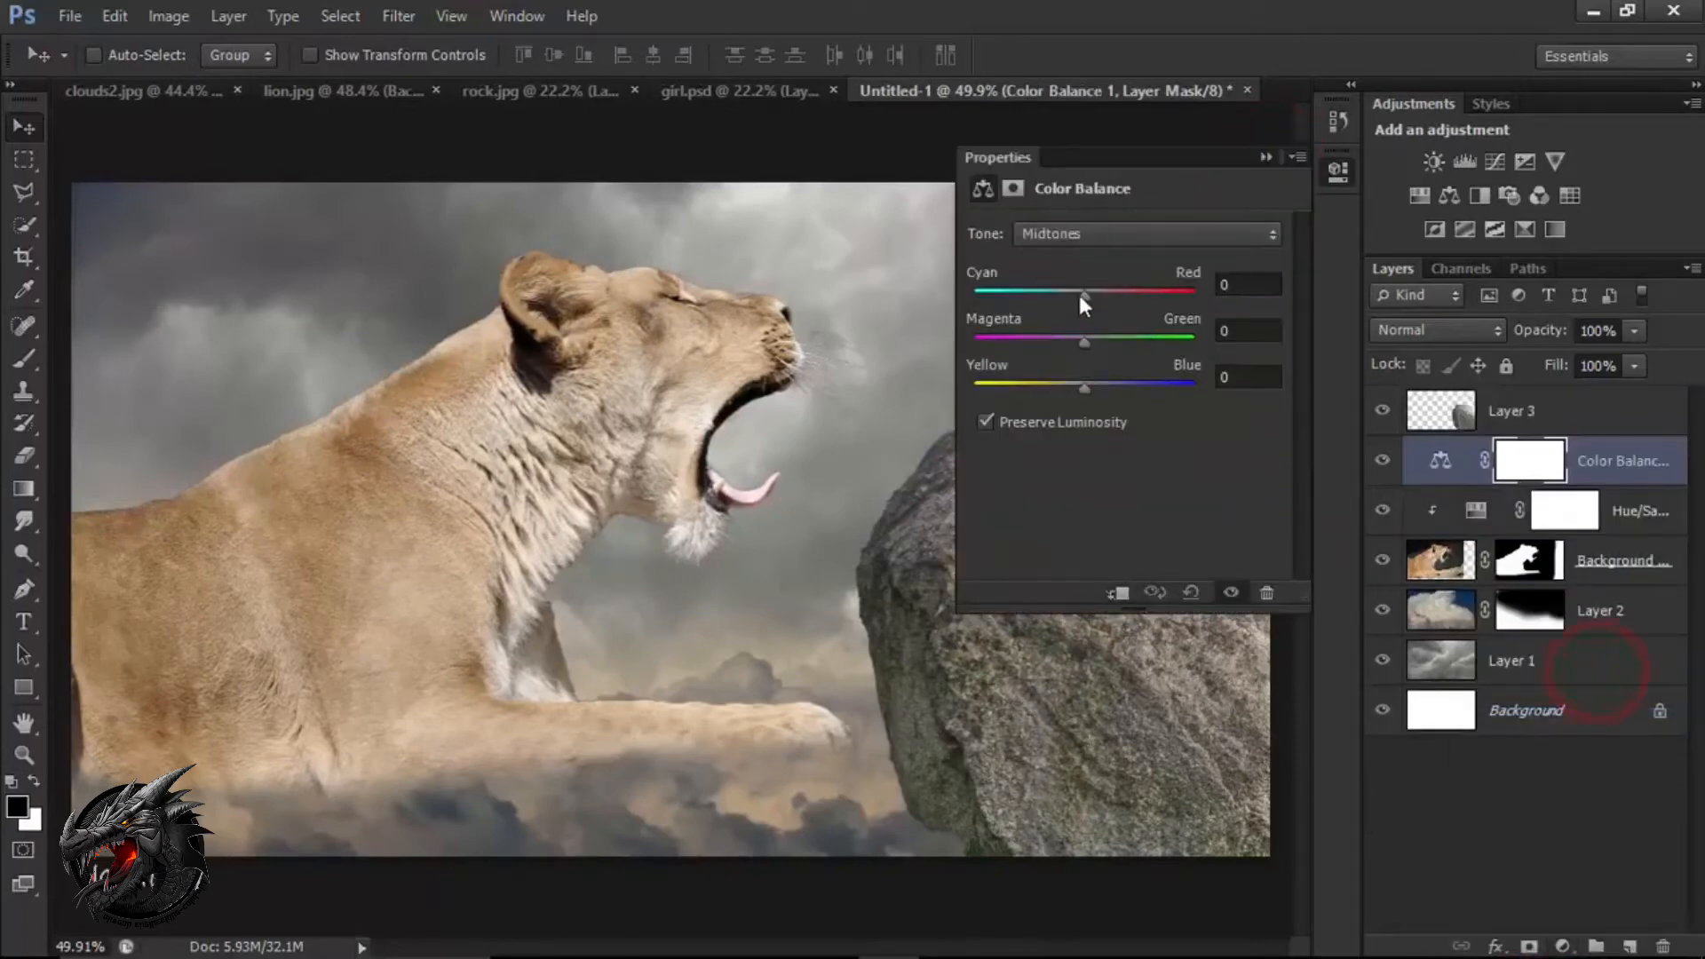
{"action": "left_click_drag", "start_coordinate": [1080, 296], "coordinate": [1071, 296]}
{"action": "left_click_drag", "start_coordinate": [1083, 387], "coordinate": [1069, 387]}
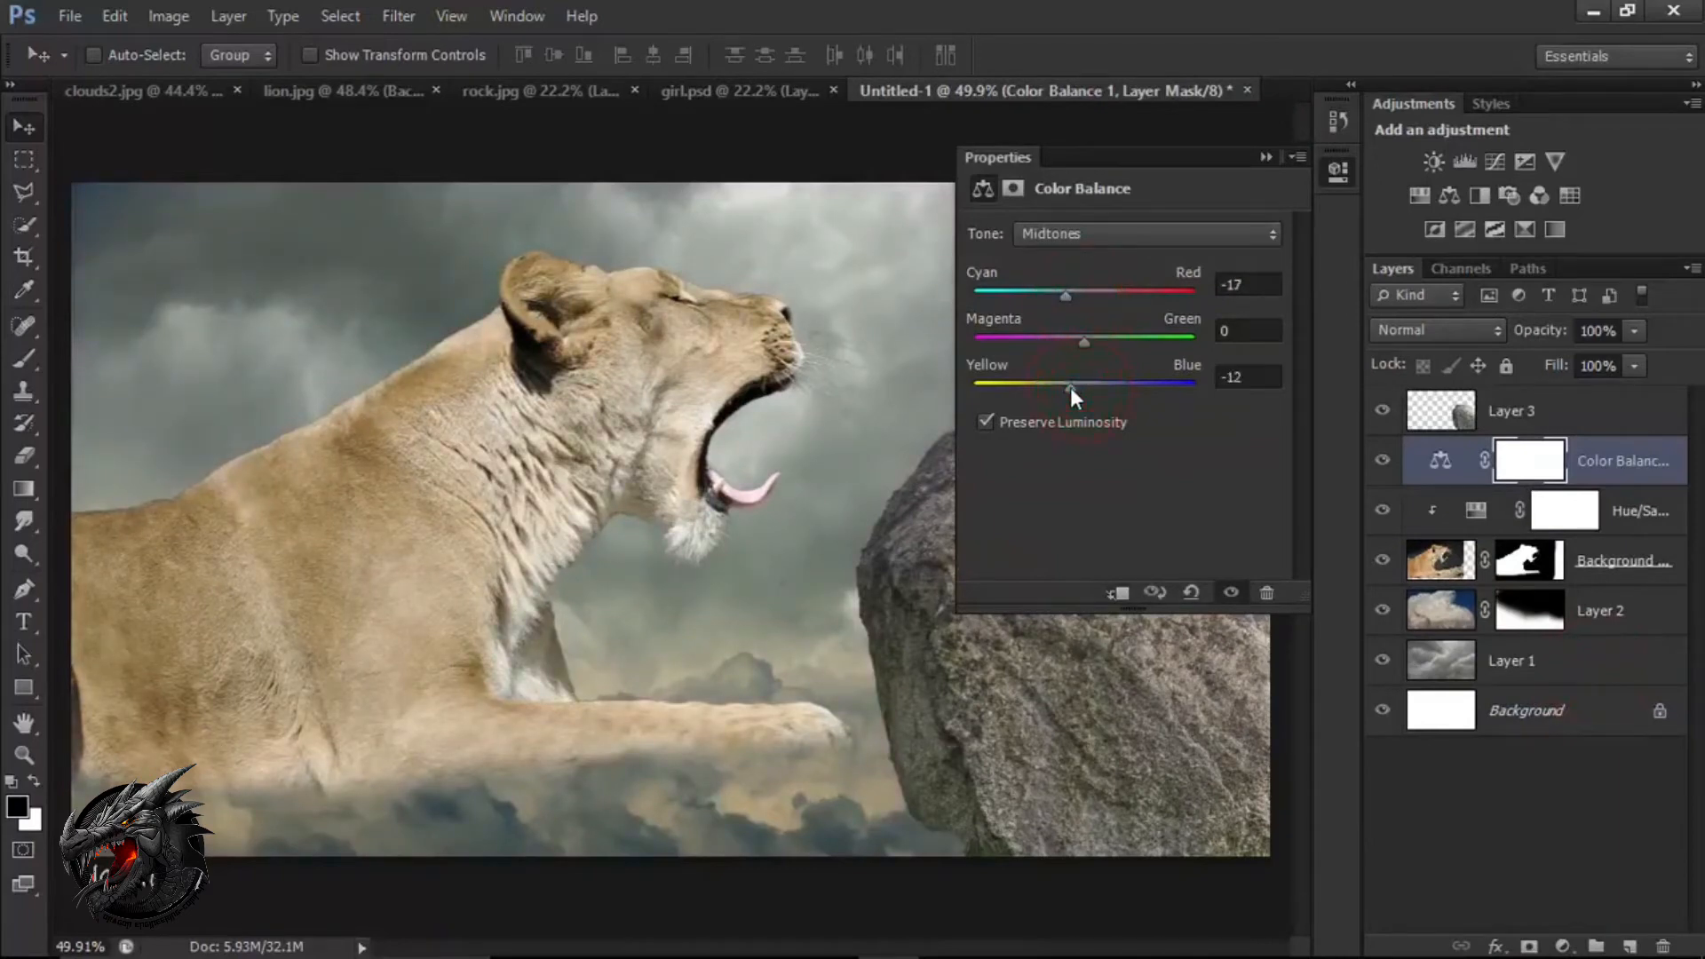
{"action": "left_click", "coordinate": [1118, 593]}
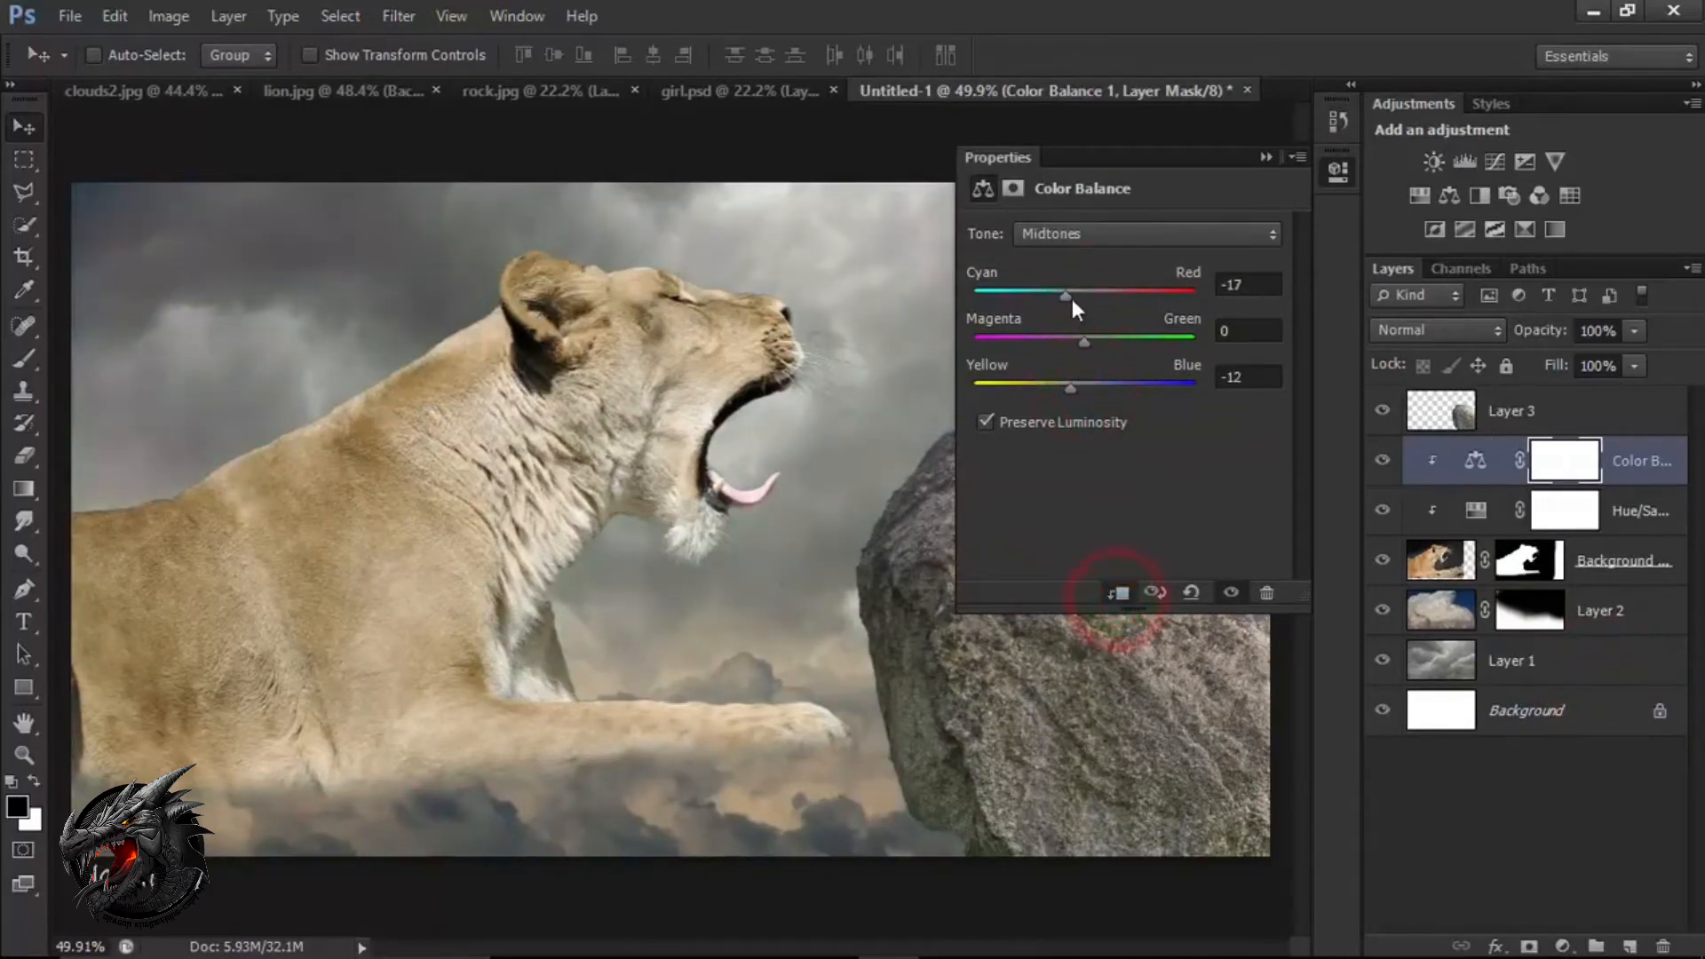
{"action": "left_click", "coordinate": [1267, 156]}
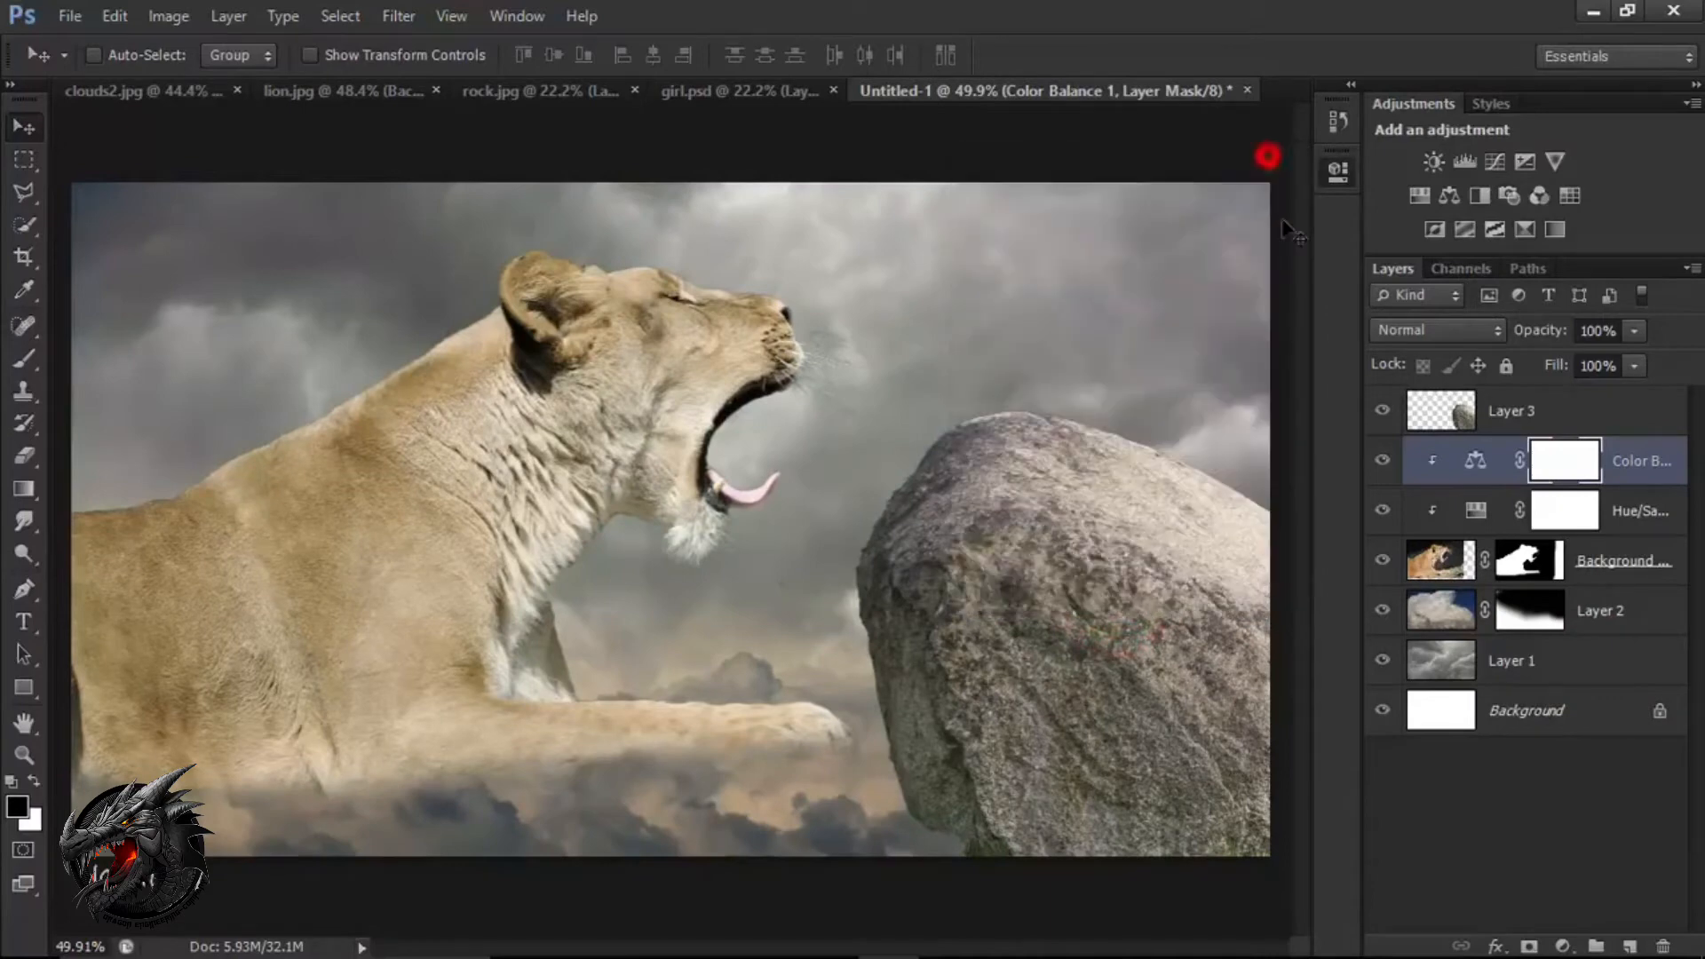
{"action": "left_click", "coordinate": [1384, 464]}
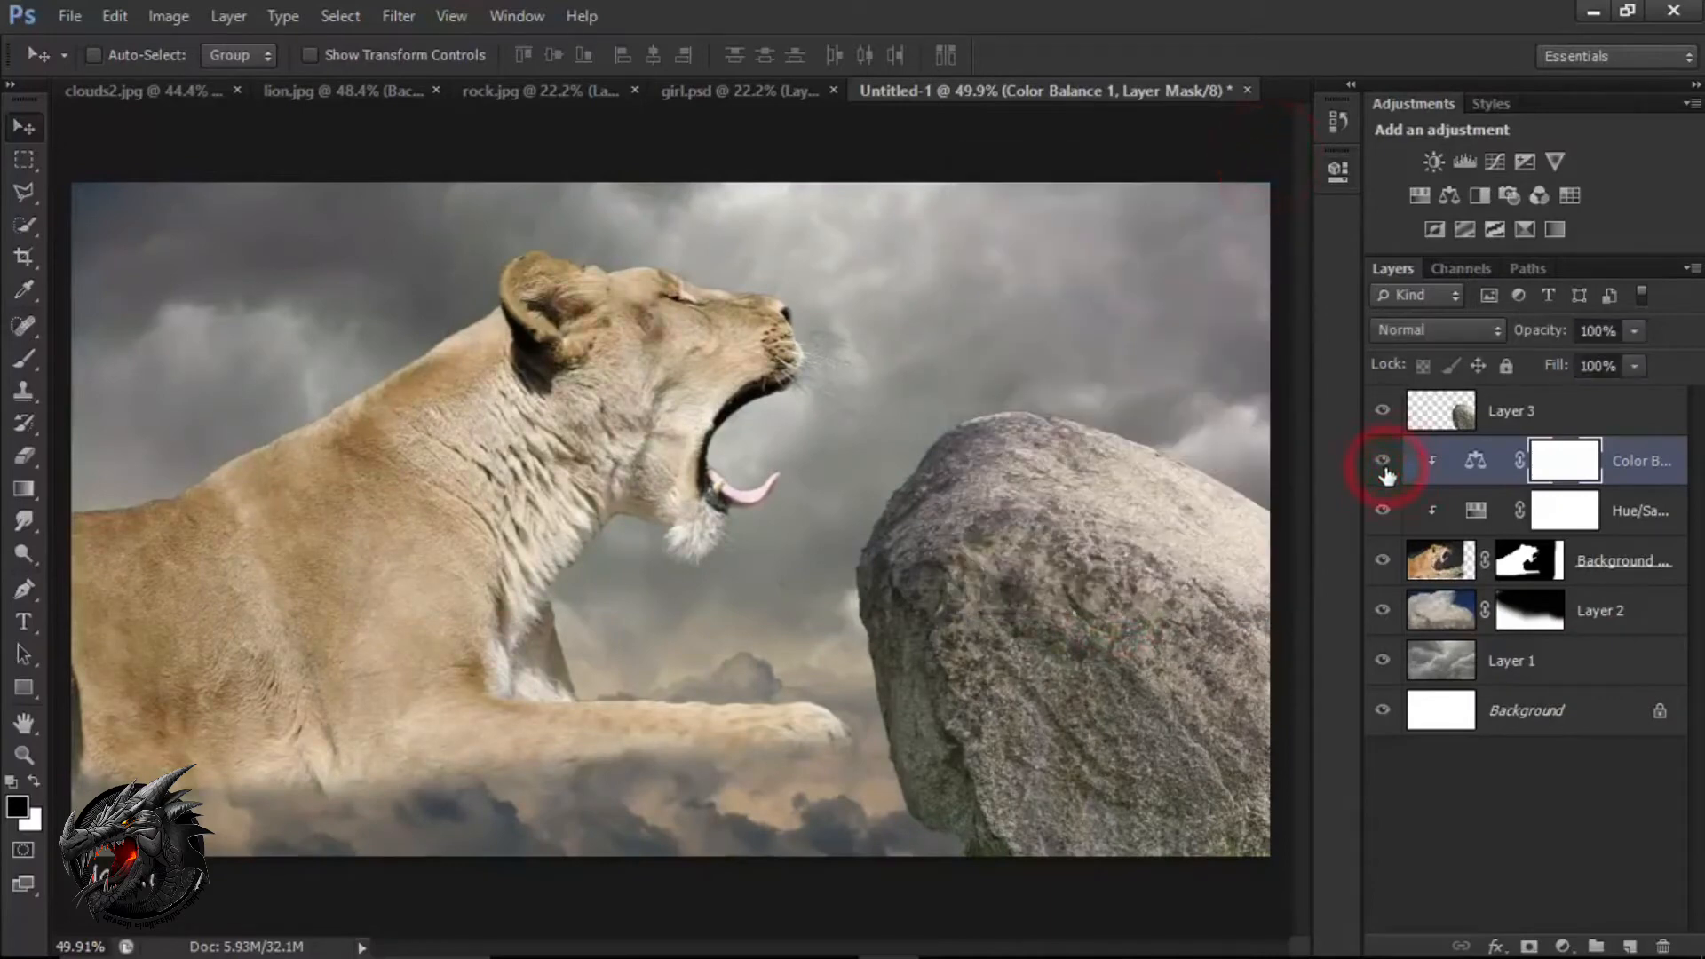
Add a Hue/Saturation adjustment with Saturation -32 directly above Layer 2 to desaturate the clouds.
{"action": "left_click", "coordinate": [1596, 620]}
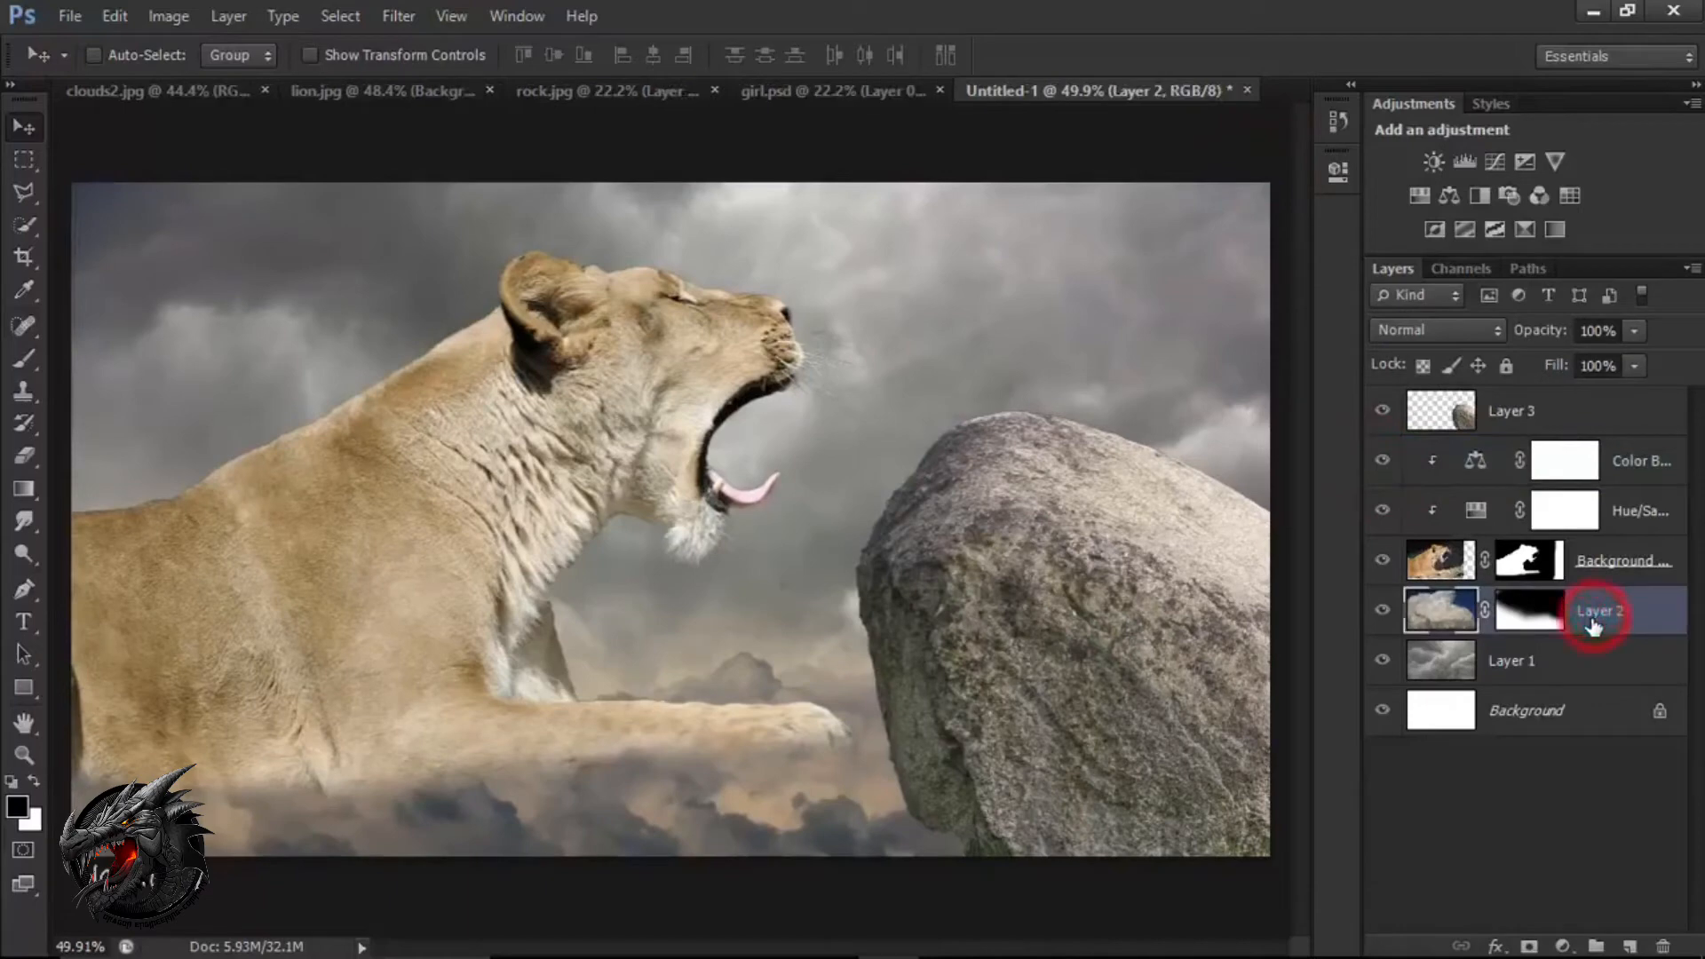
{"action": "left_click", "coordinate": [1562, 945]}
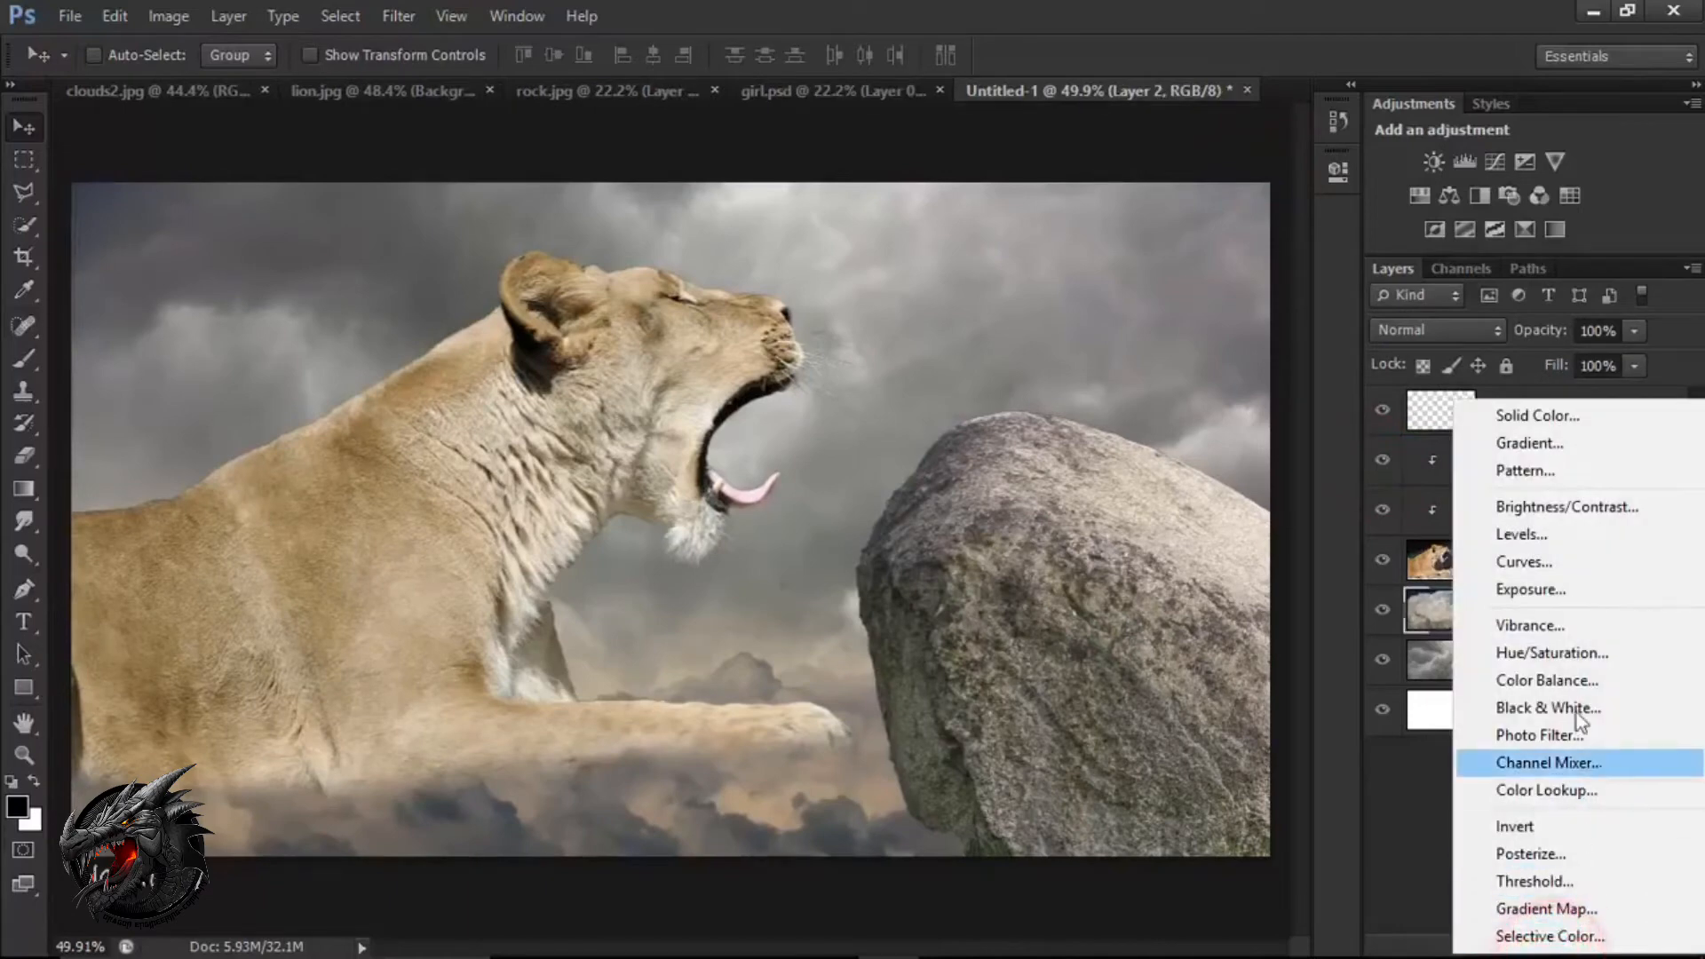
{"action": "left_click", "coordinate": [1575, 663]}
{"action": "left_click_drag", "start_coordinate": [1127, 383], "coordinate": [1075, 383]}
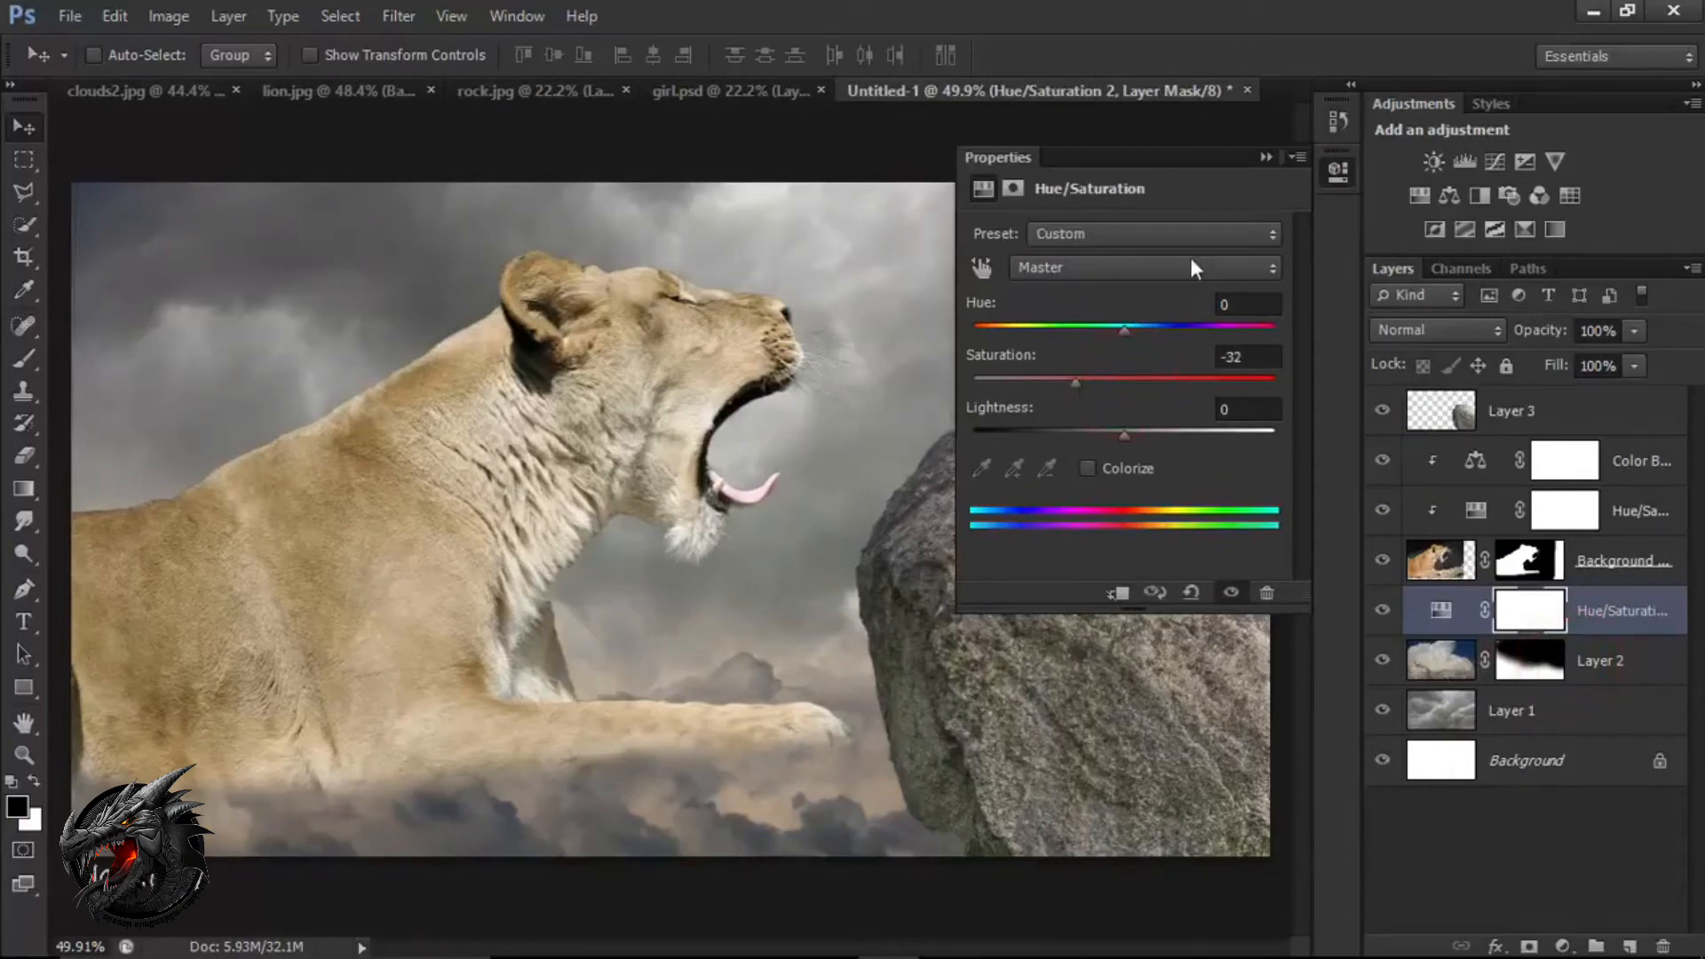
{"action": "left_click", "coordinate": [1266, 158]}
{"action": "left_click", "coordinate": [1381, 613]}
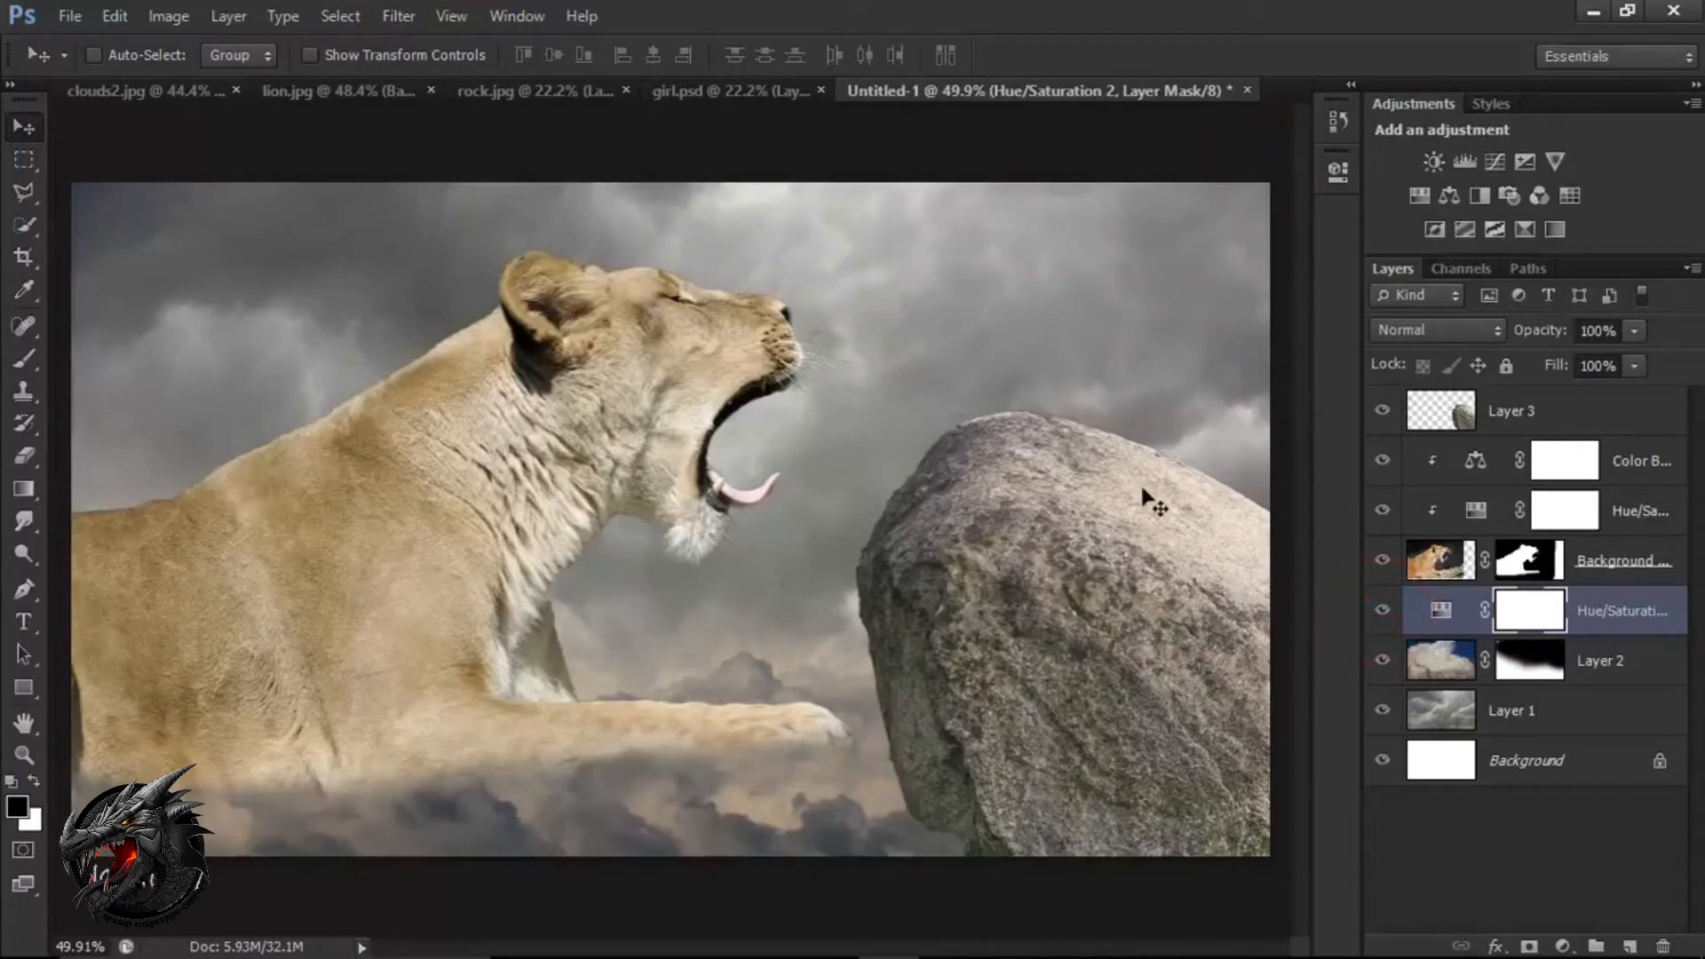
Add a Curves adjustment above the lion's Color Balance layer and lower the curve's midpoint to darken the midtones.
{"action": "left_click", "coordinate": [1439, 567]}
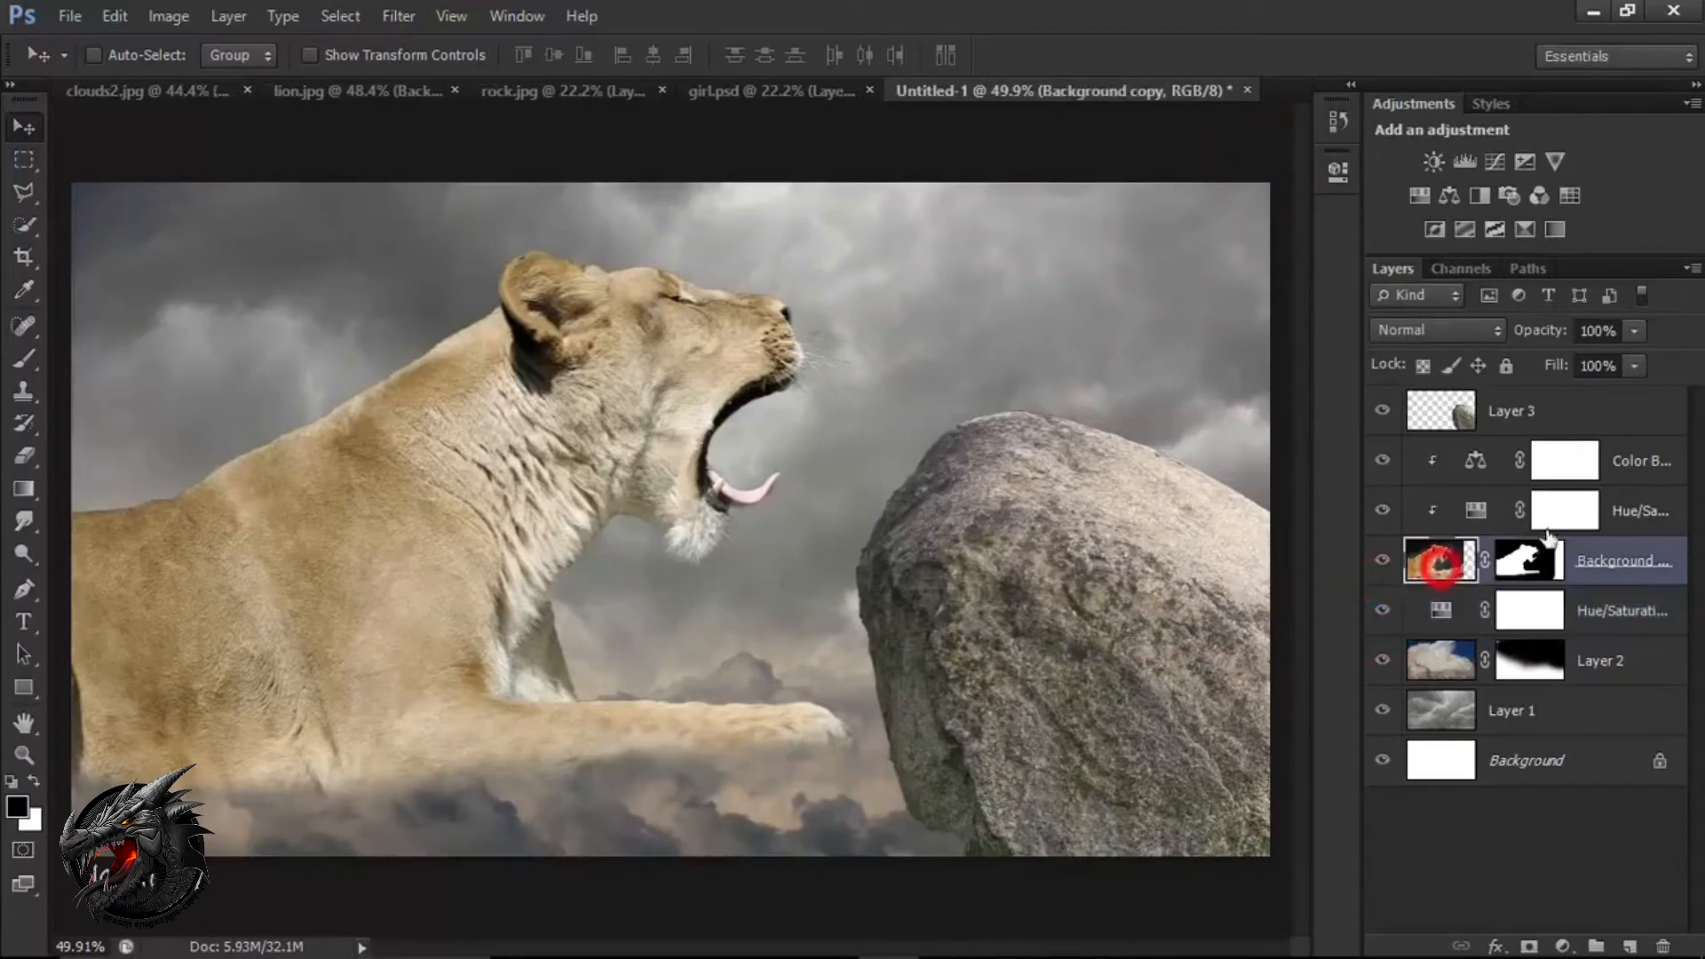
{"action": "left_click", "coordinate": [1637, 464]}
{"action": "left_click", "coordinate": [1566, 947]}
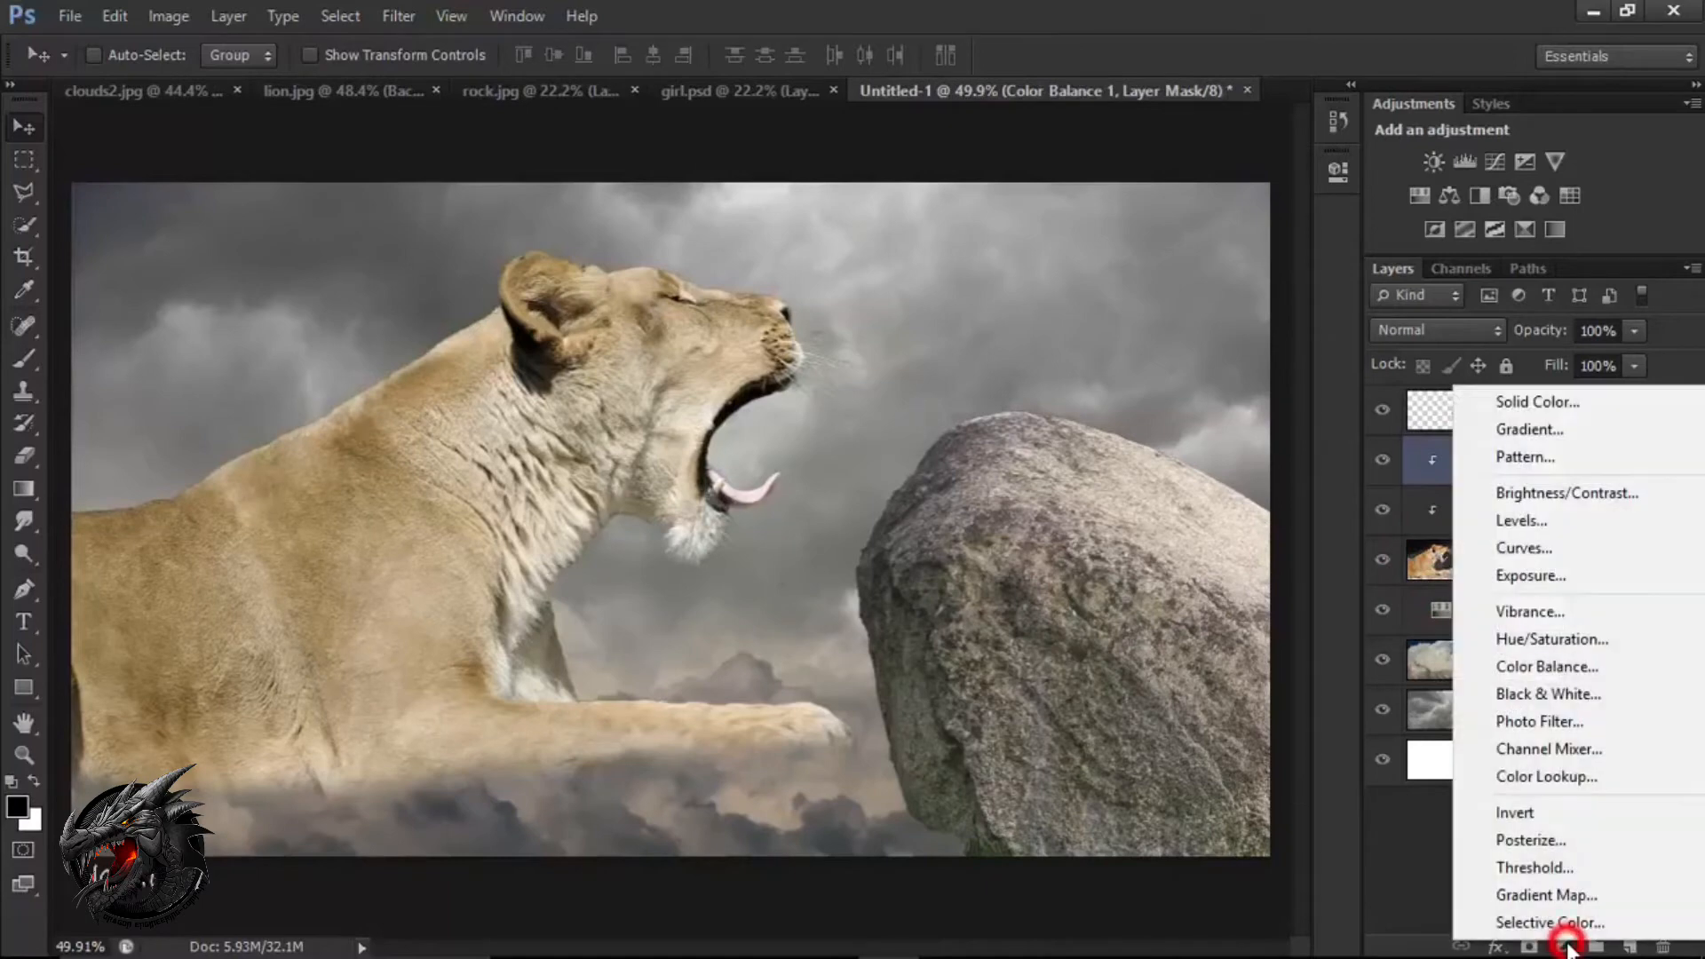
{"action": "left_click", "coordinate": [1578, 551]}
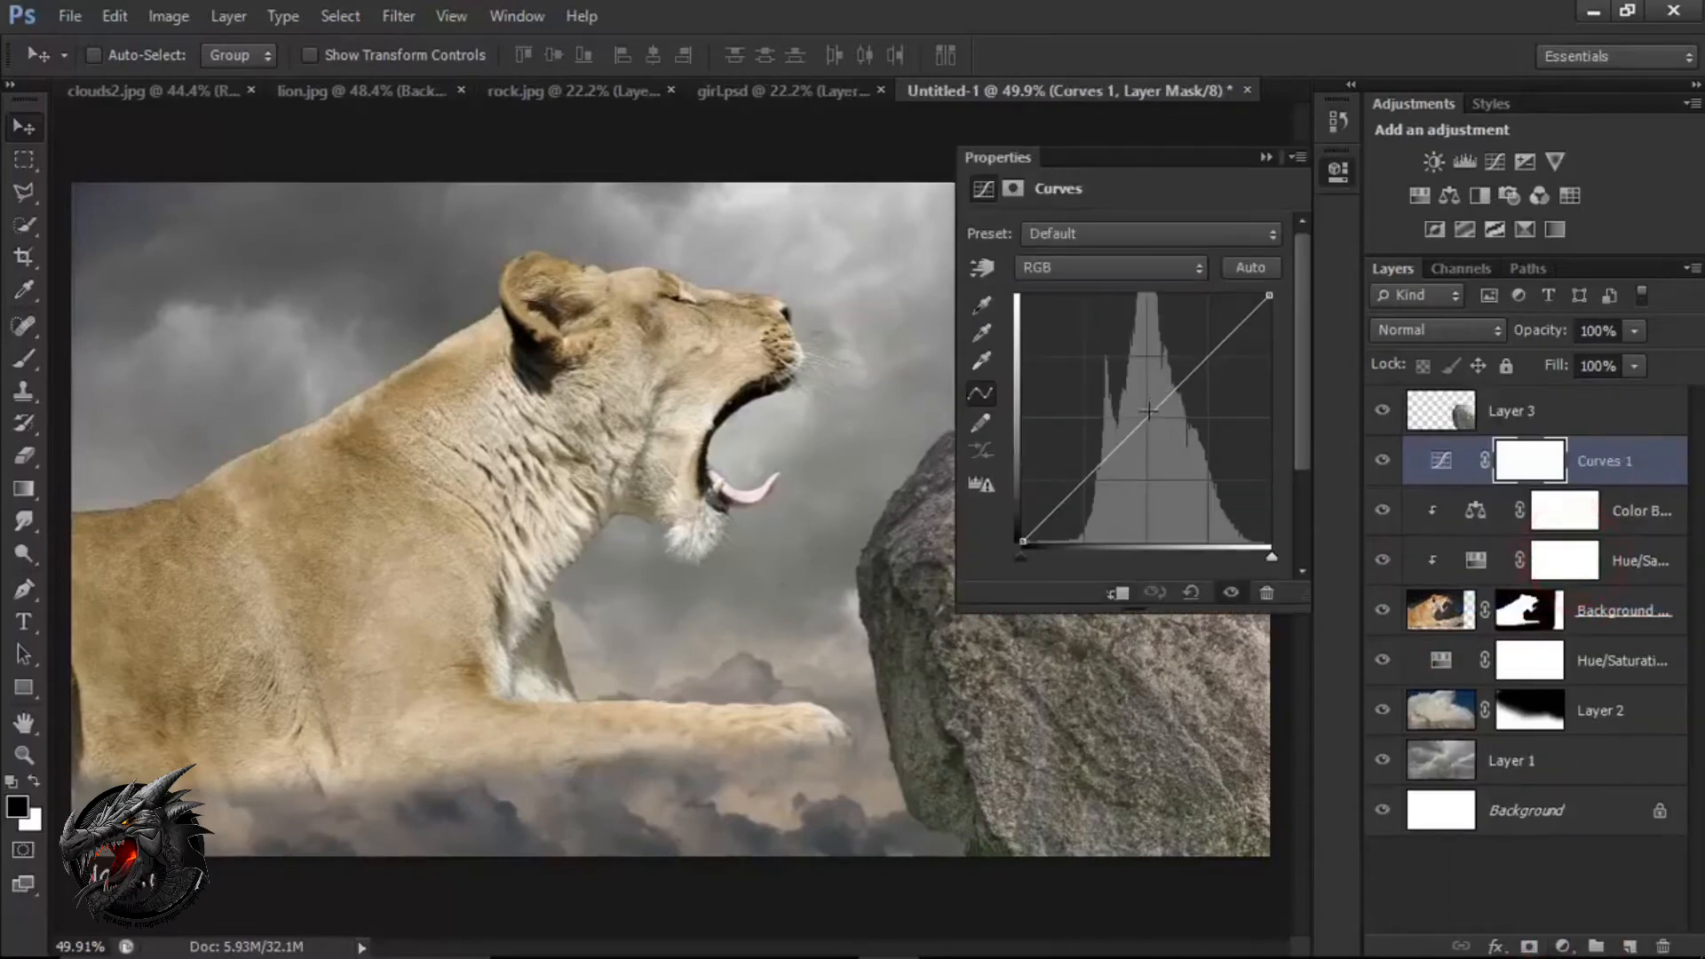
{"action": "left_click_drag", "start_coordinate": [1149, 410], "coordinate": [1158, 436]}
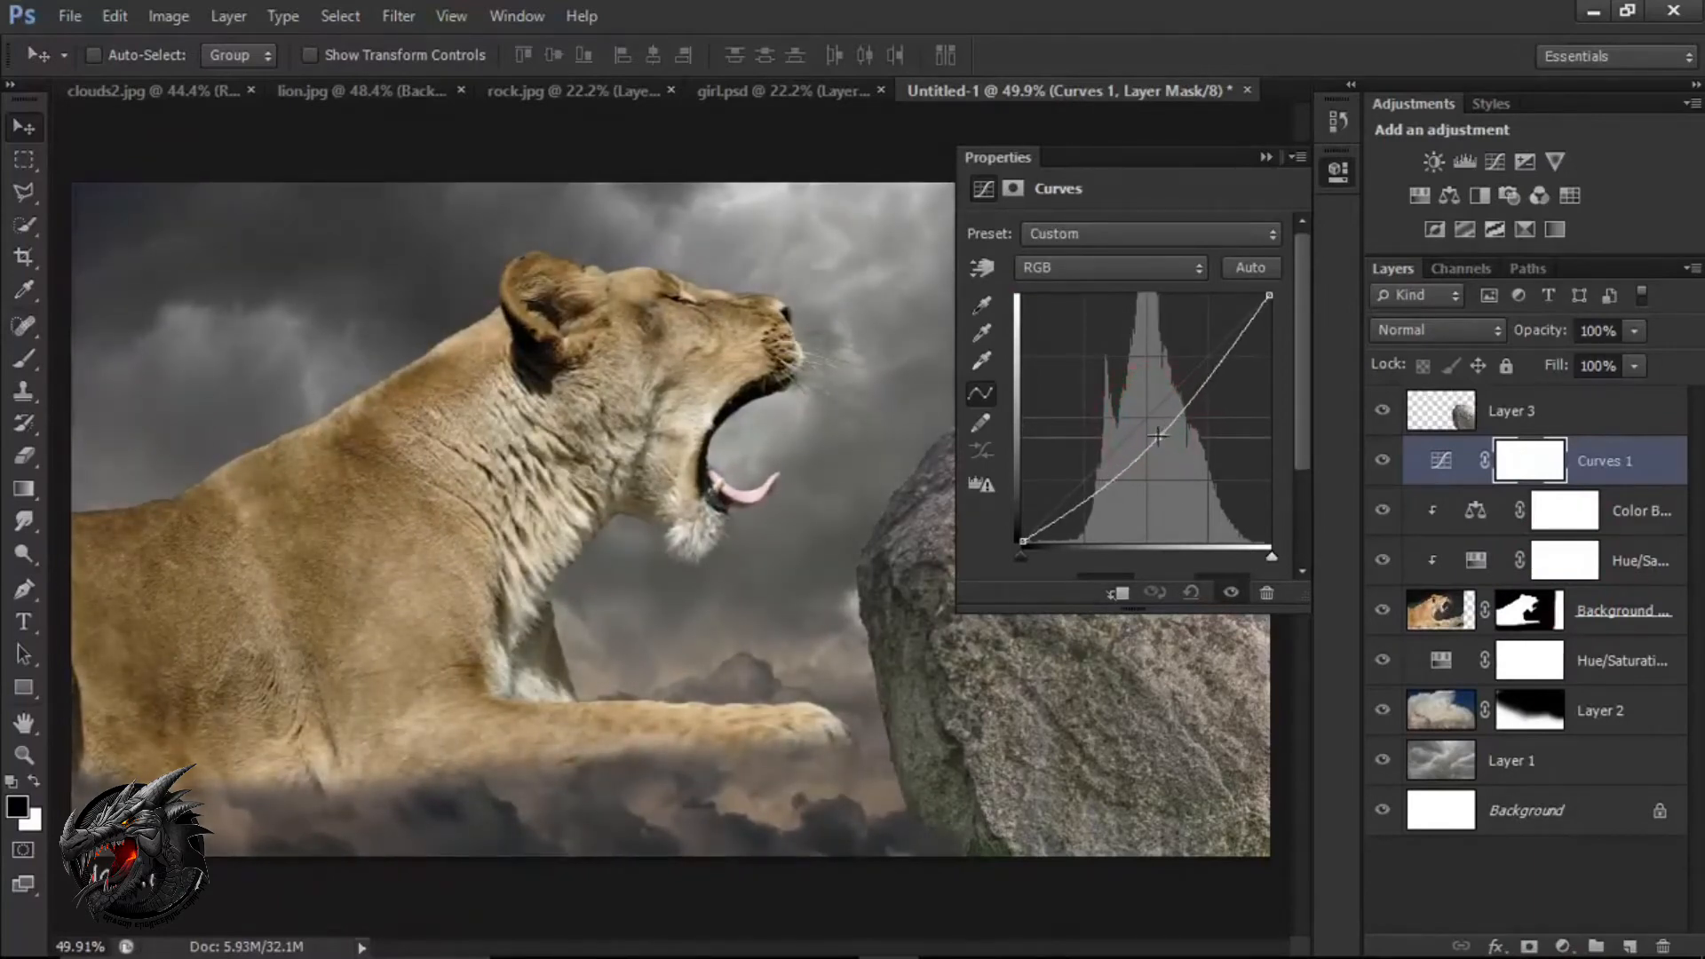
{"action": "left_click", "coordinate": [1267, 158]}
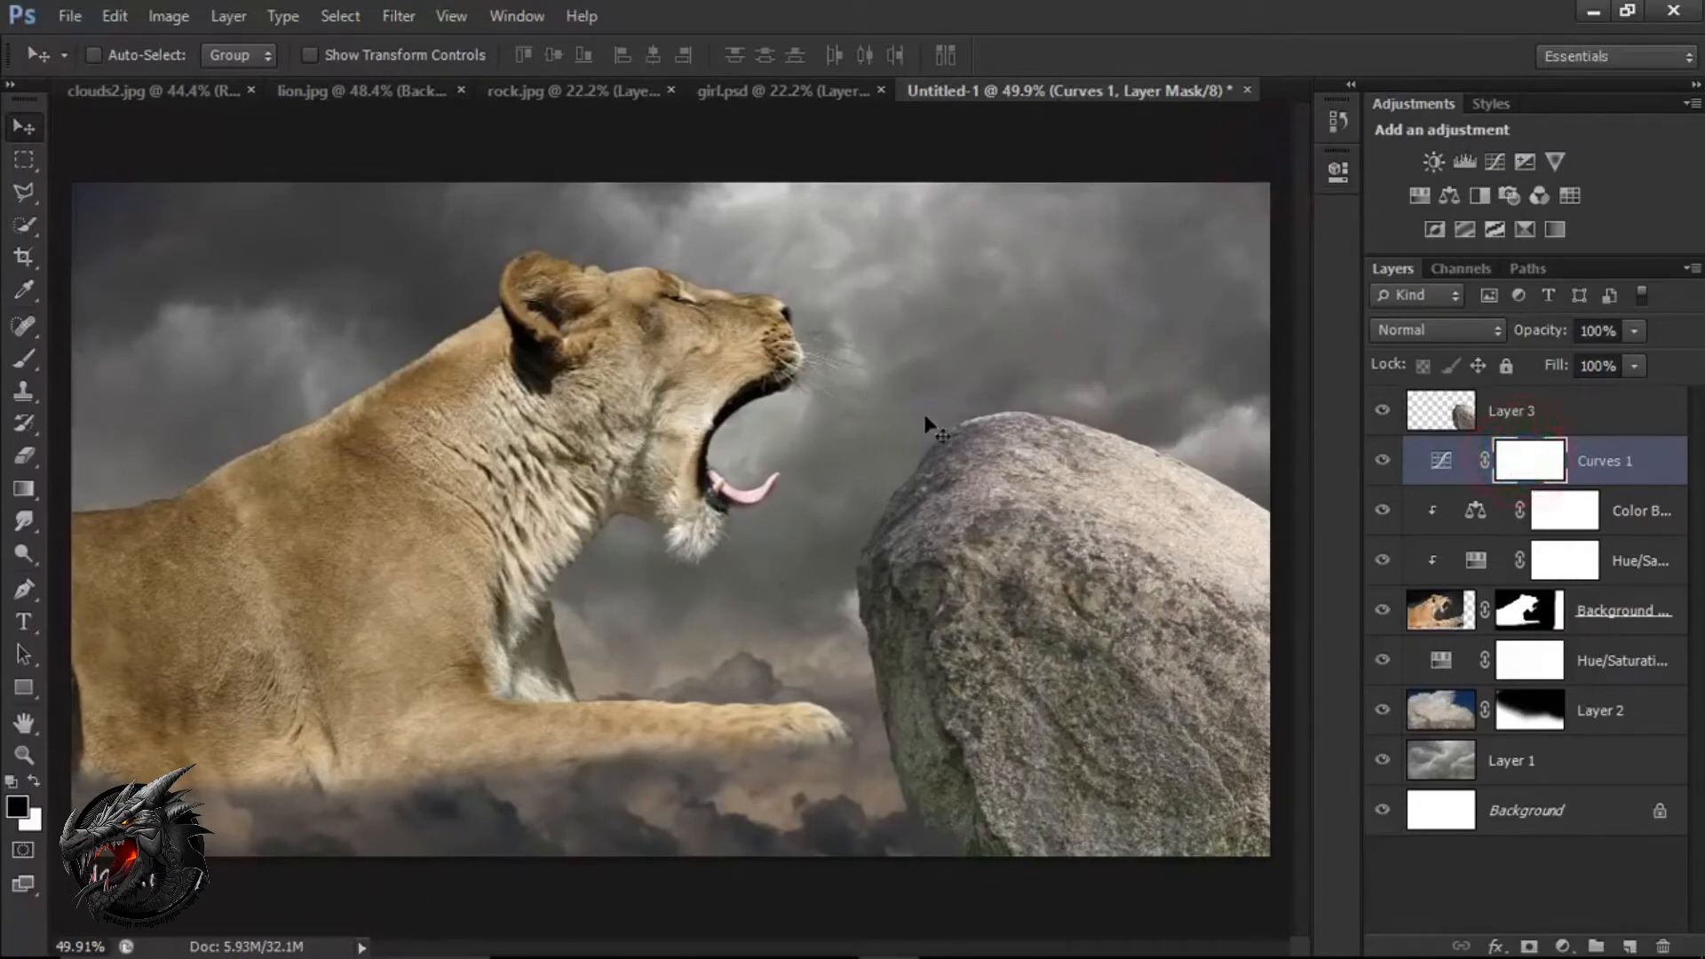
Paint the Curves mask over the lion's neck and ear with a black brush at 31% opacity, and clip the Curves to the lion.
{"action": "left_click", "coordinate": [18, 359]}
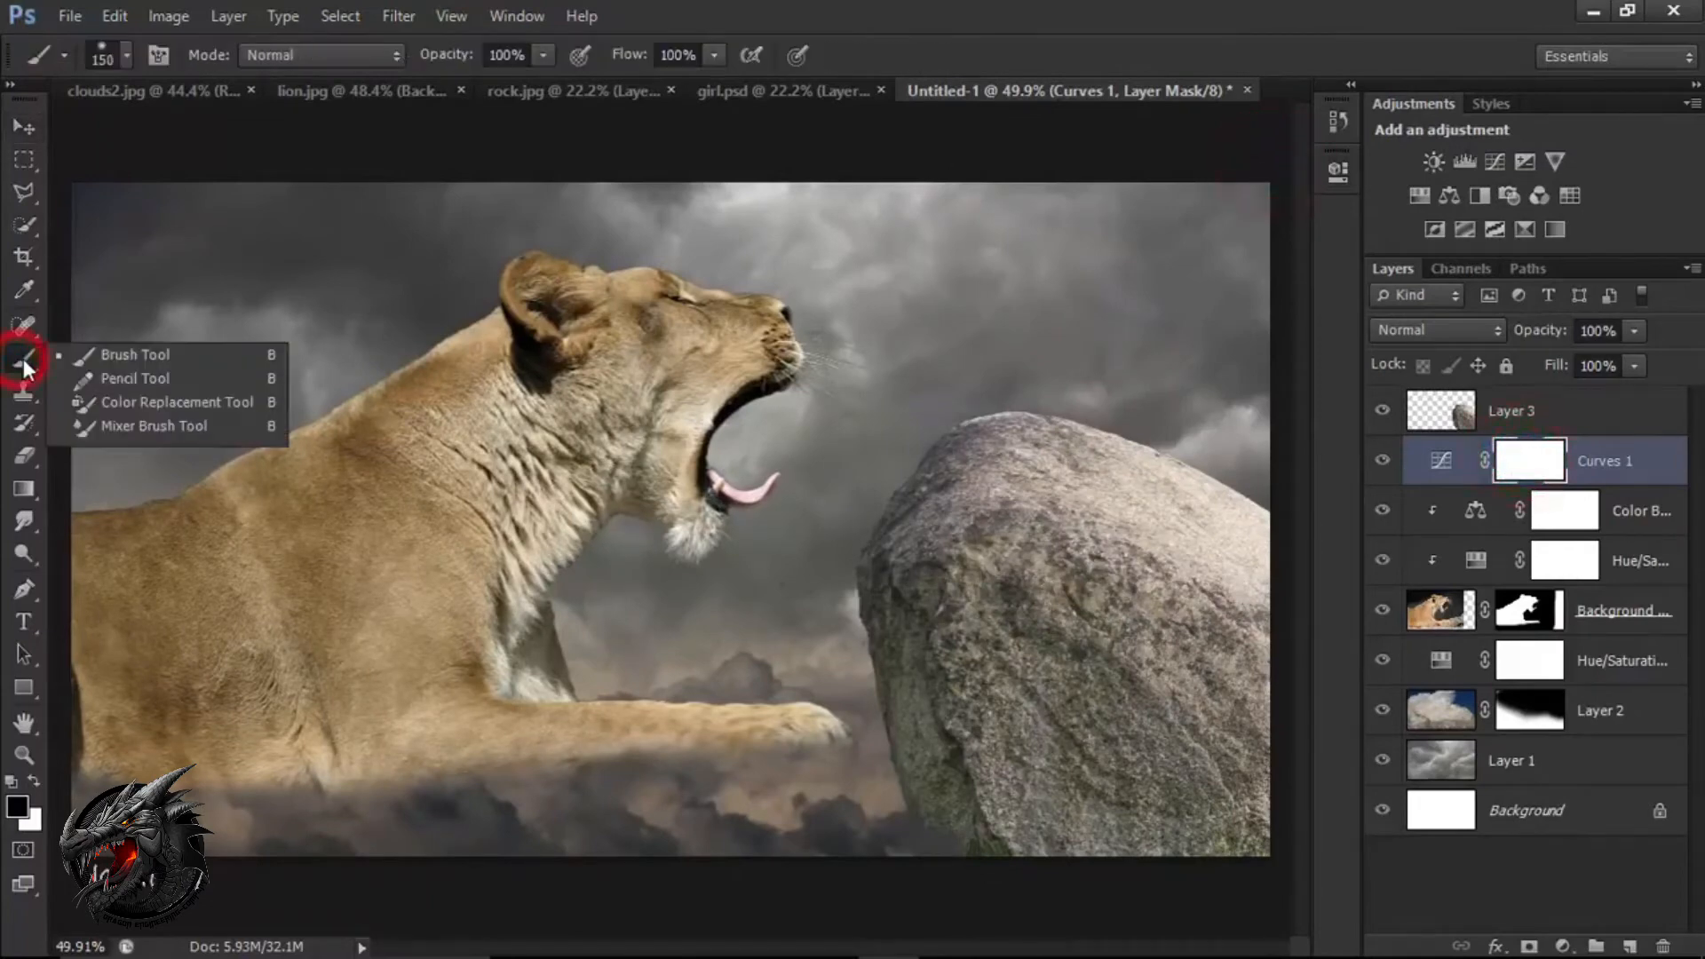
{"action": "left_click", "coordinate": [124, 359]}
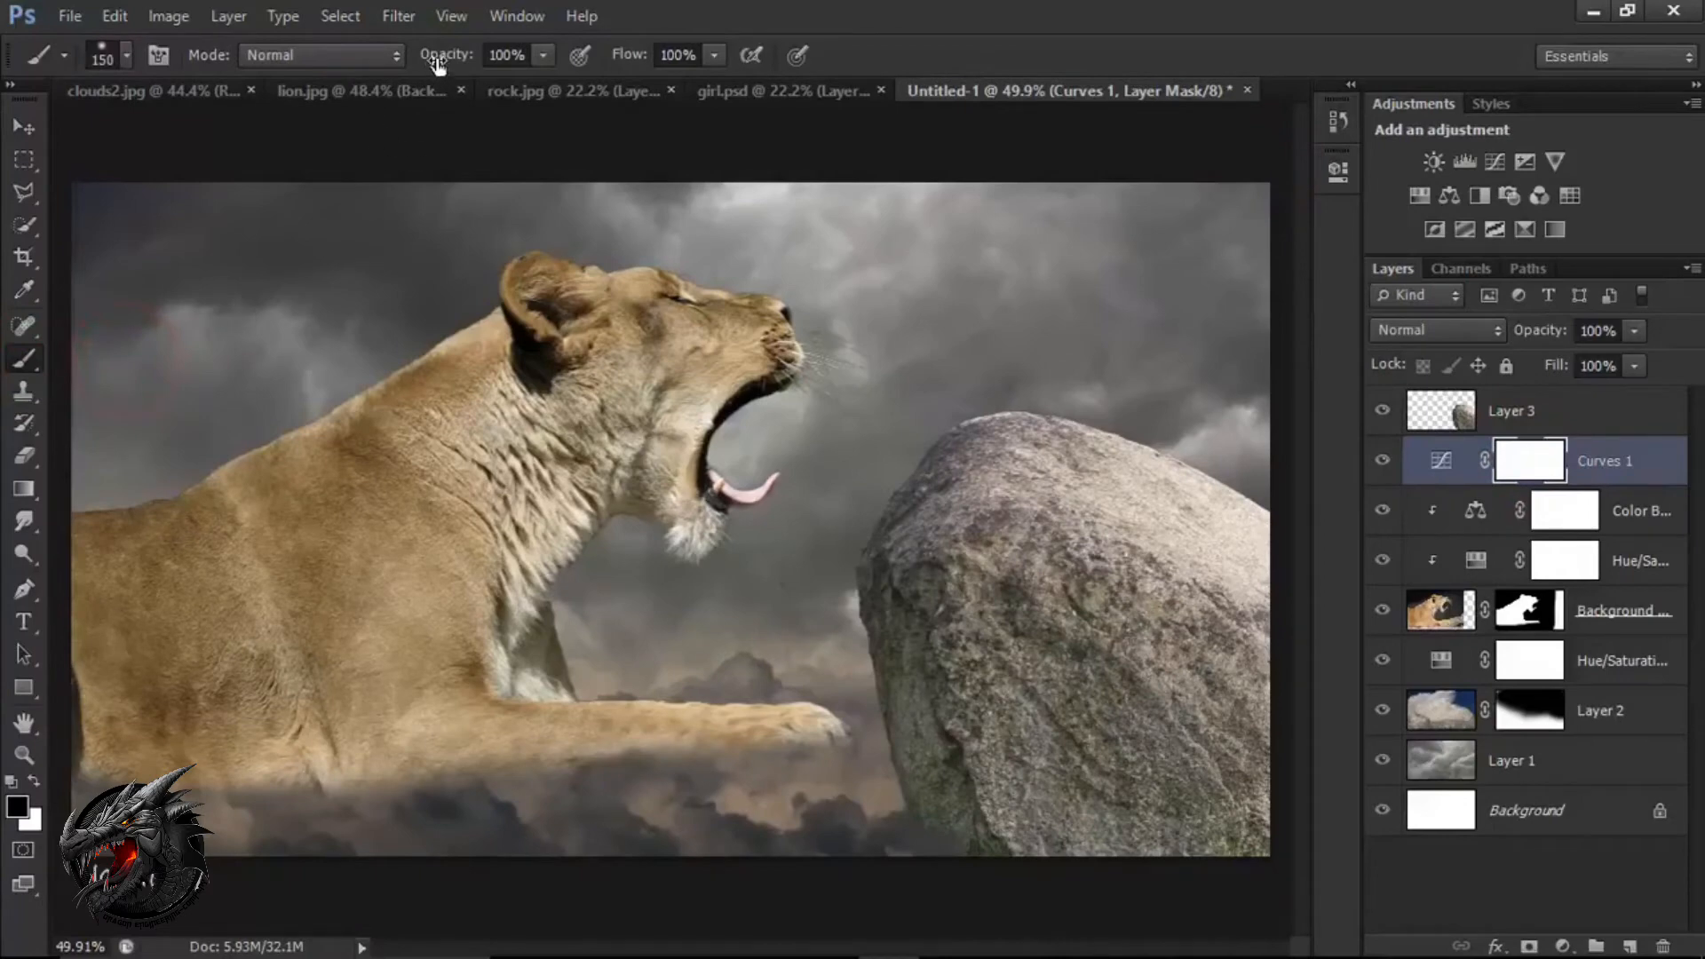
{"action": "left_click_drag", "start_coordinate": [438, 62], "coordinate": [382, 68]}
{"action": "left_click", "coordinate": [444, 349]}
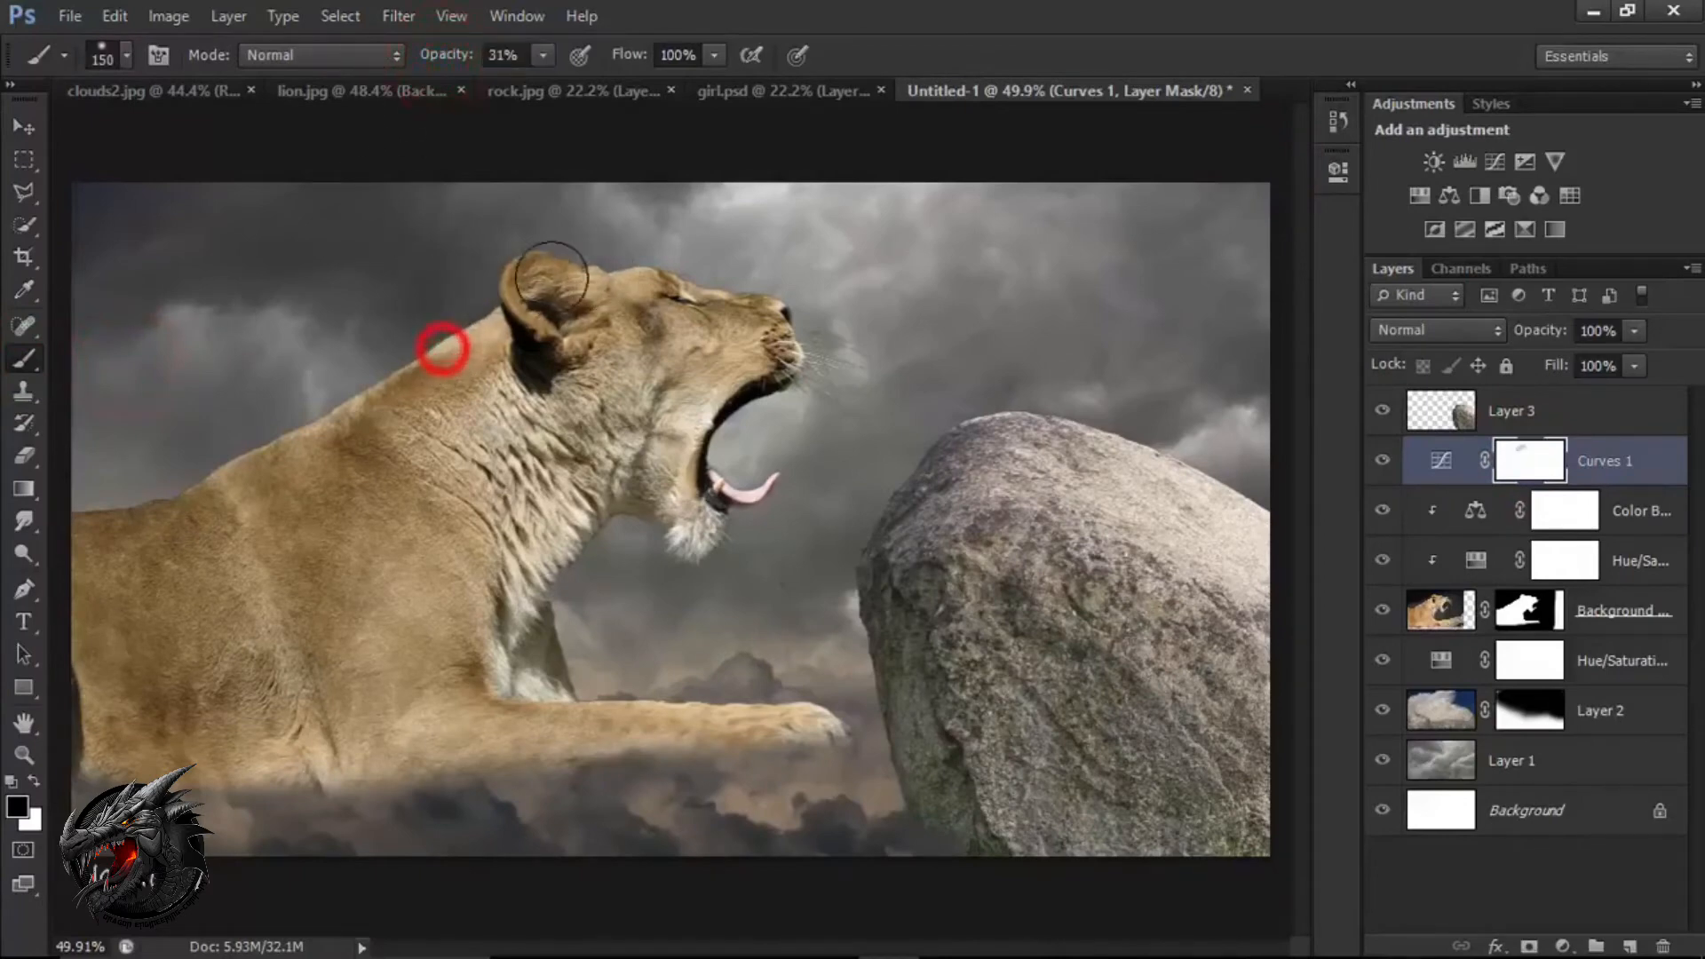
{"action": "left_click", "coordinate": [558, 273]}
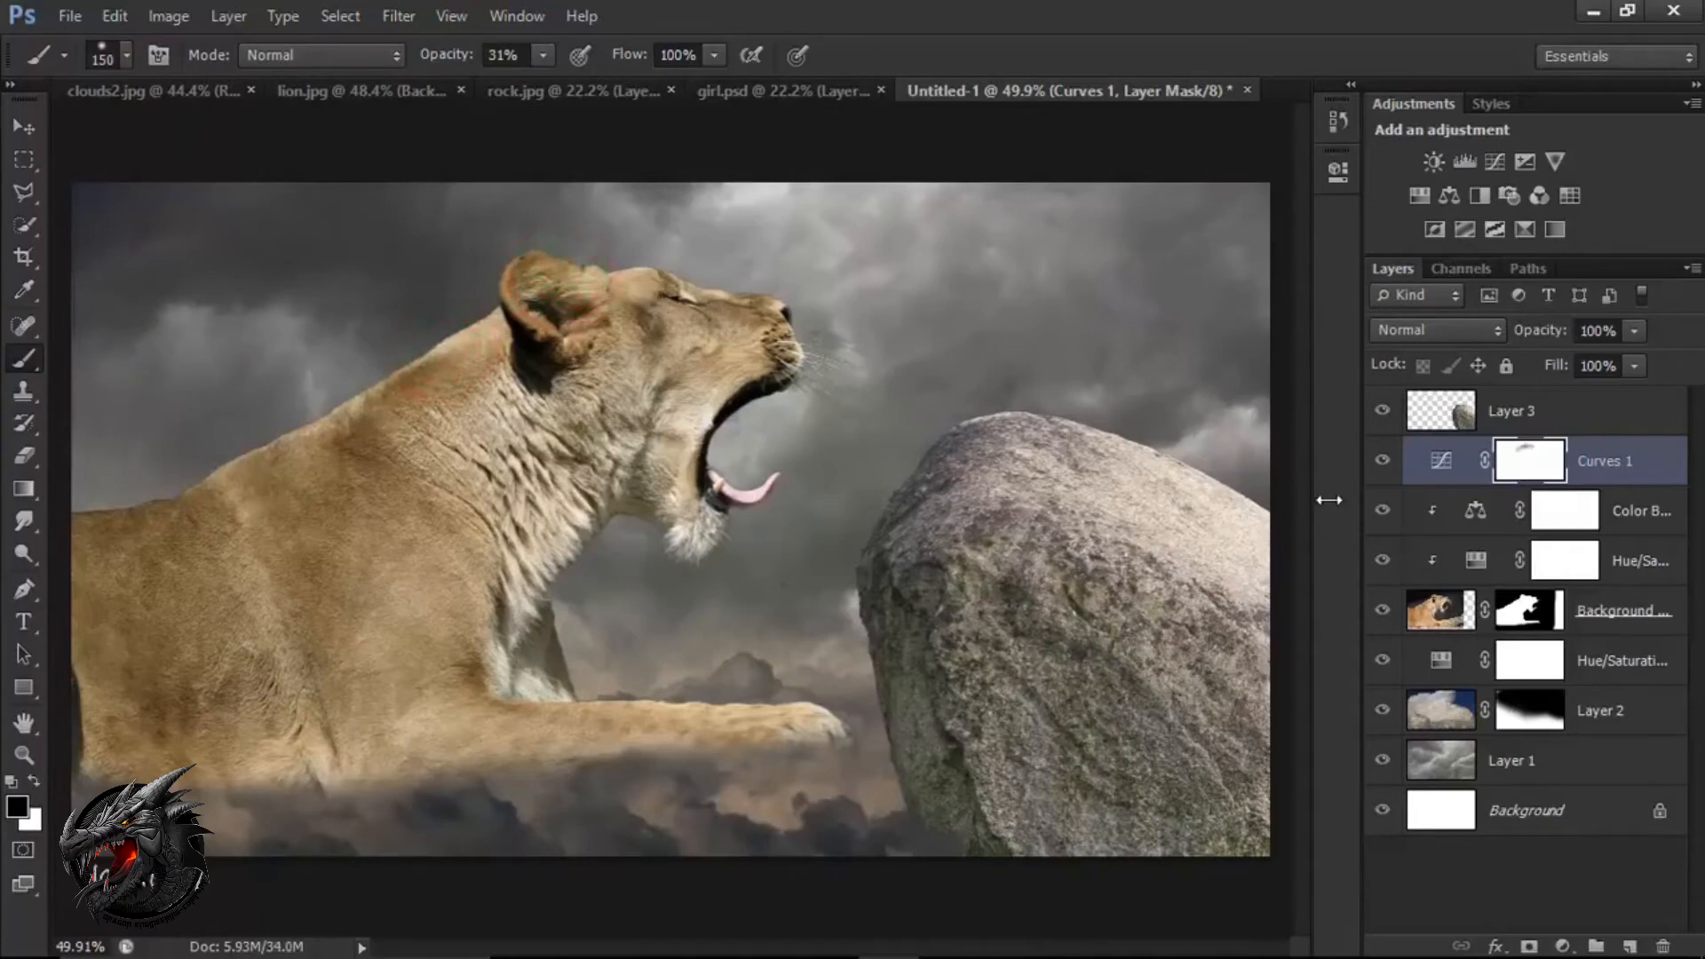
{"action": "right_click", "coordinate": [1570, 473]}
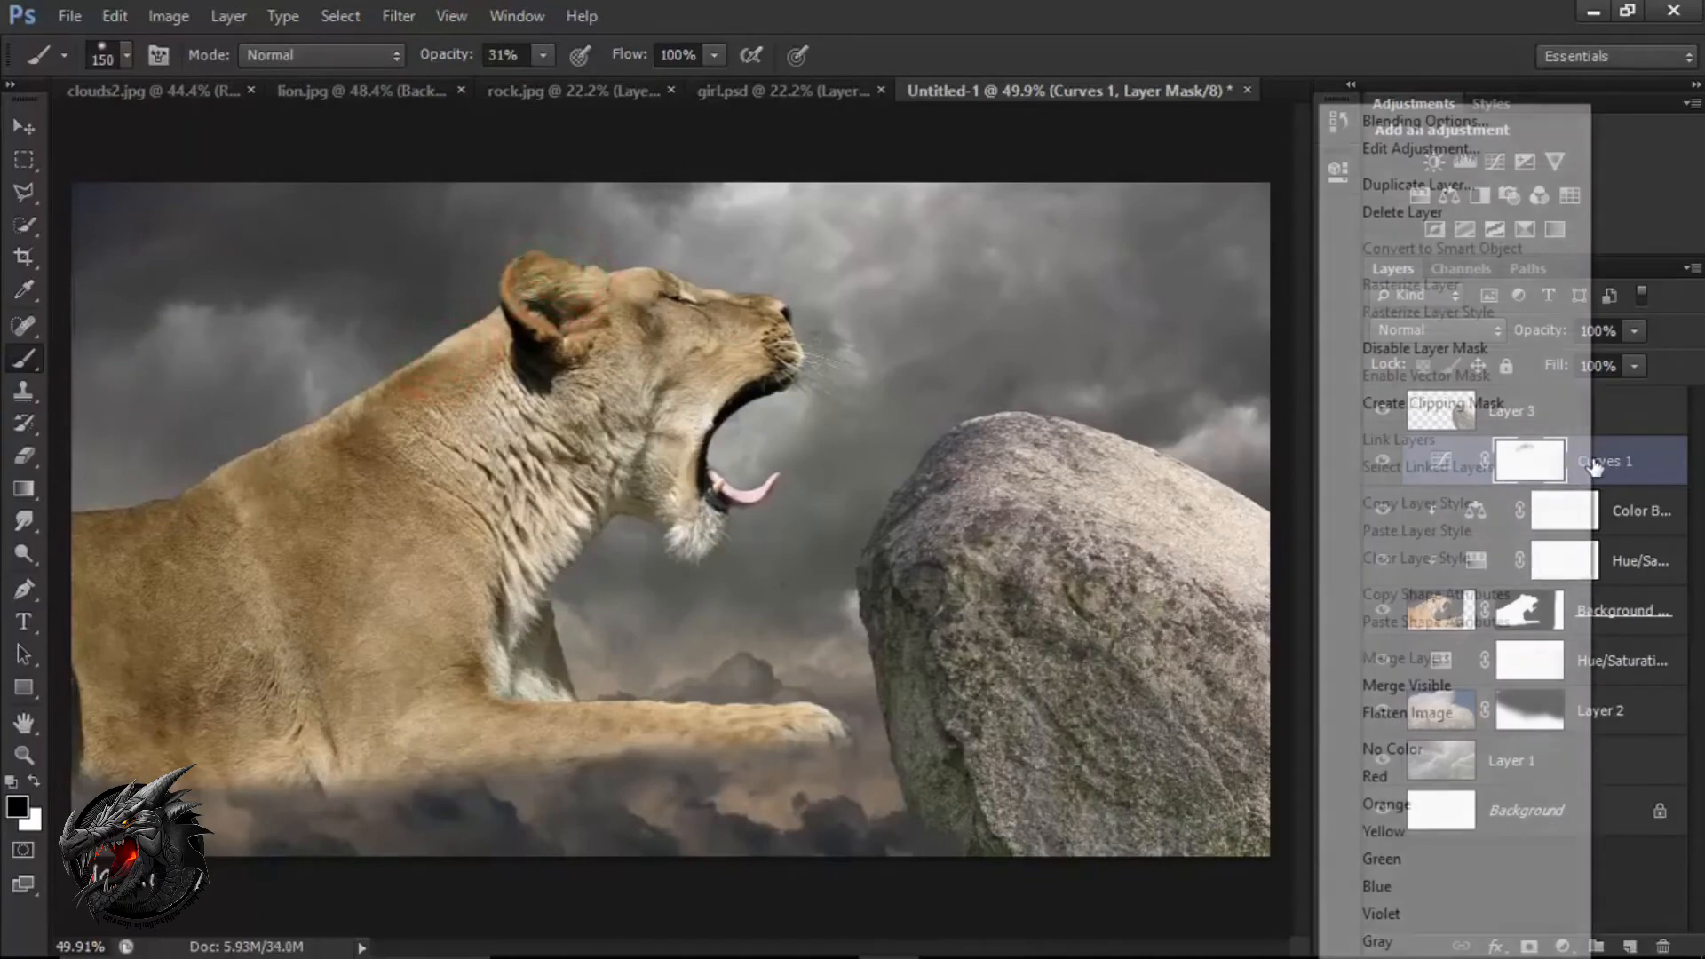
{"action": "left_click", "coordinate": [1464, 405]}
Brighten highlights along the lion's back, head, neck and shoulder by painting the Curves mask with the black 150 px brush.
{"action": "left_click", "coordinate": [408, 344]}
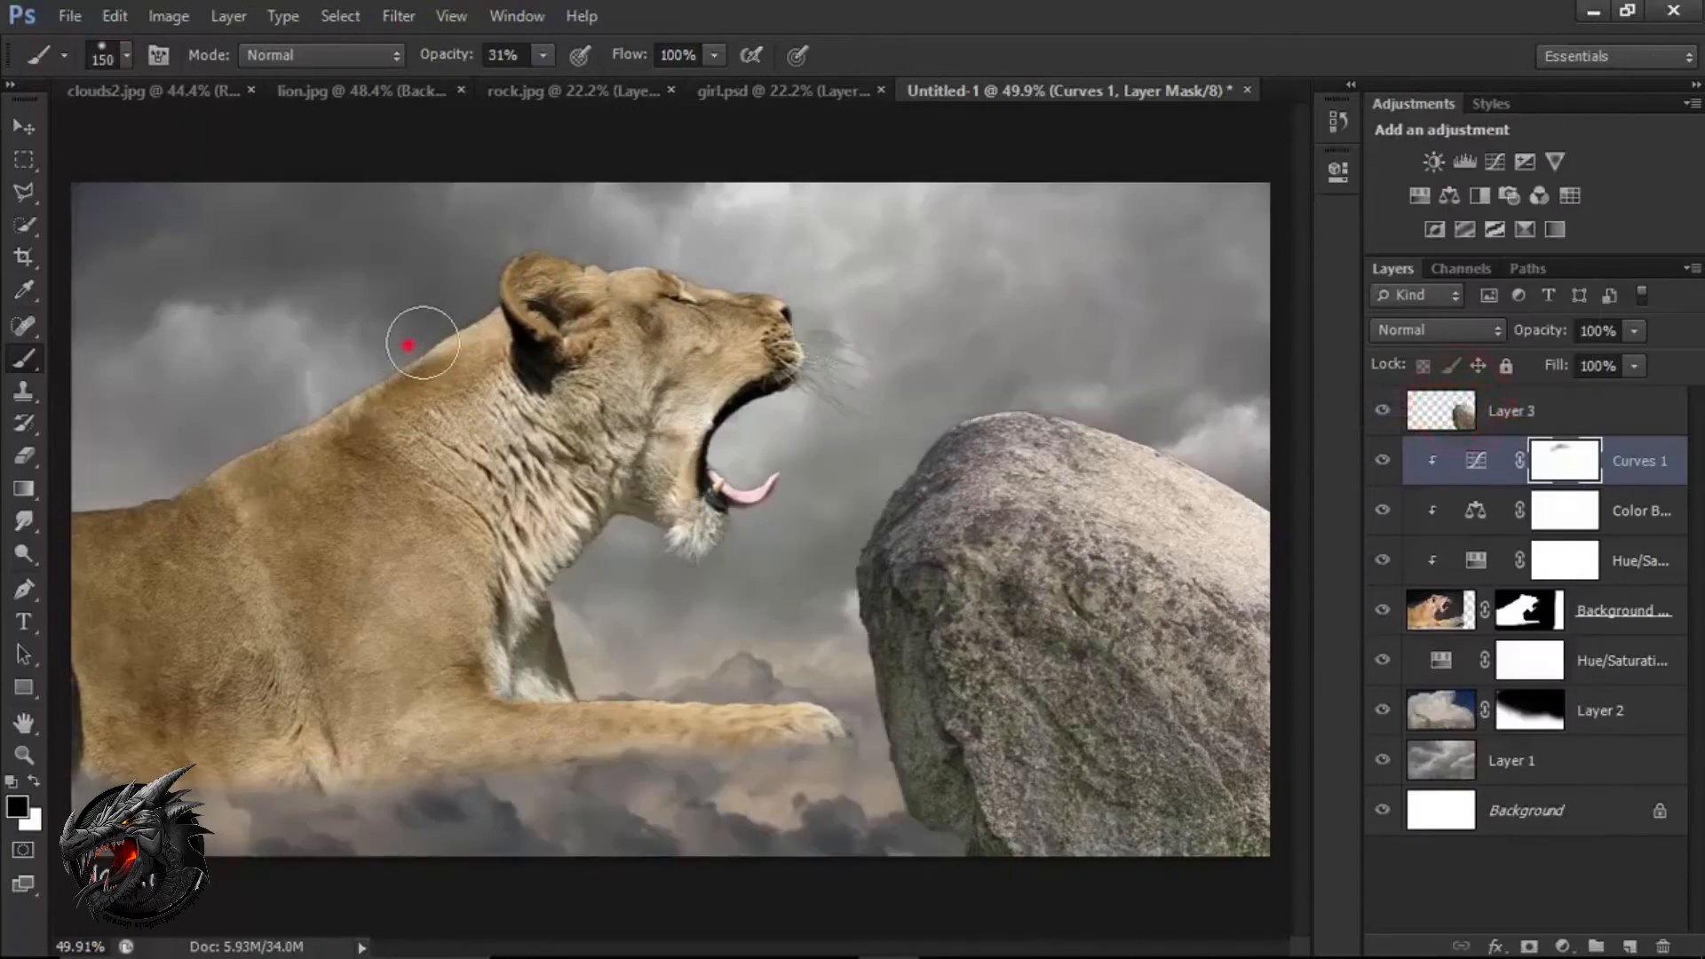
{"action": "left_click", "coordinate": [486, 313]}
{"action": "left_click", "coordinate": [578, 285]}
{"action": "left_click", "coordinate": [353, 402]}
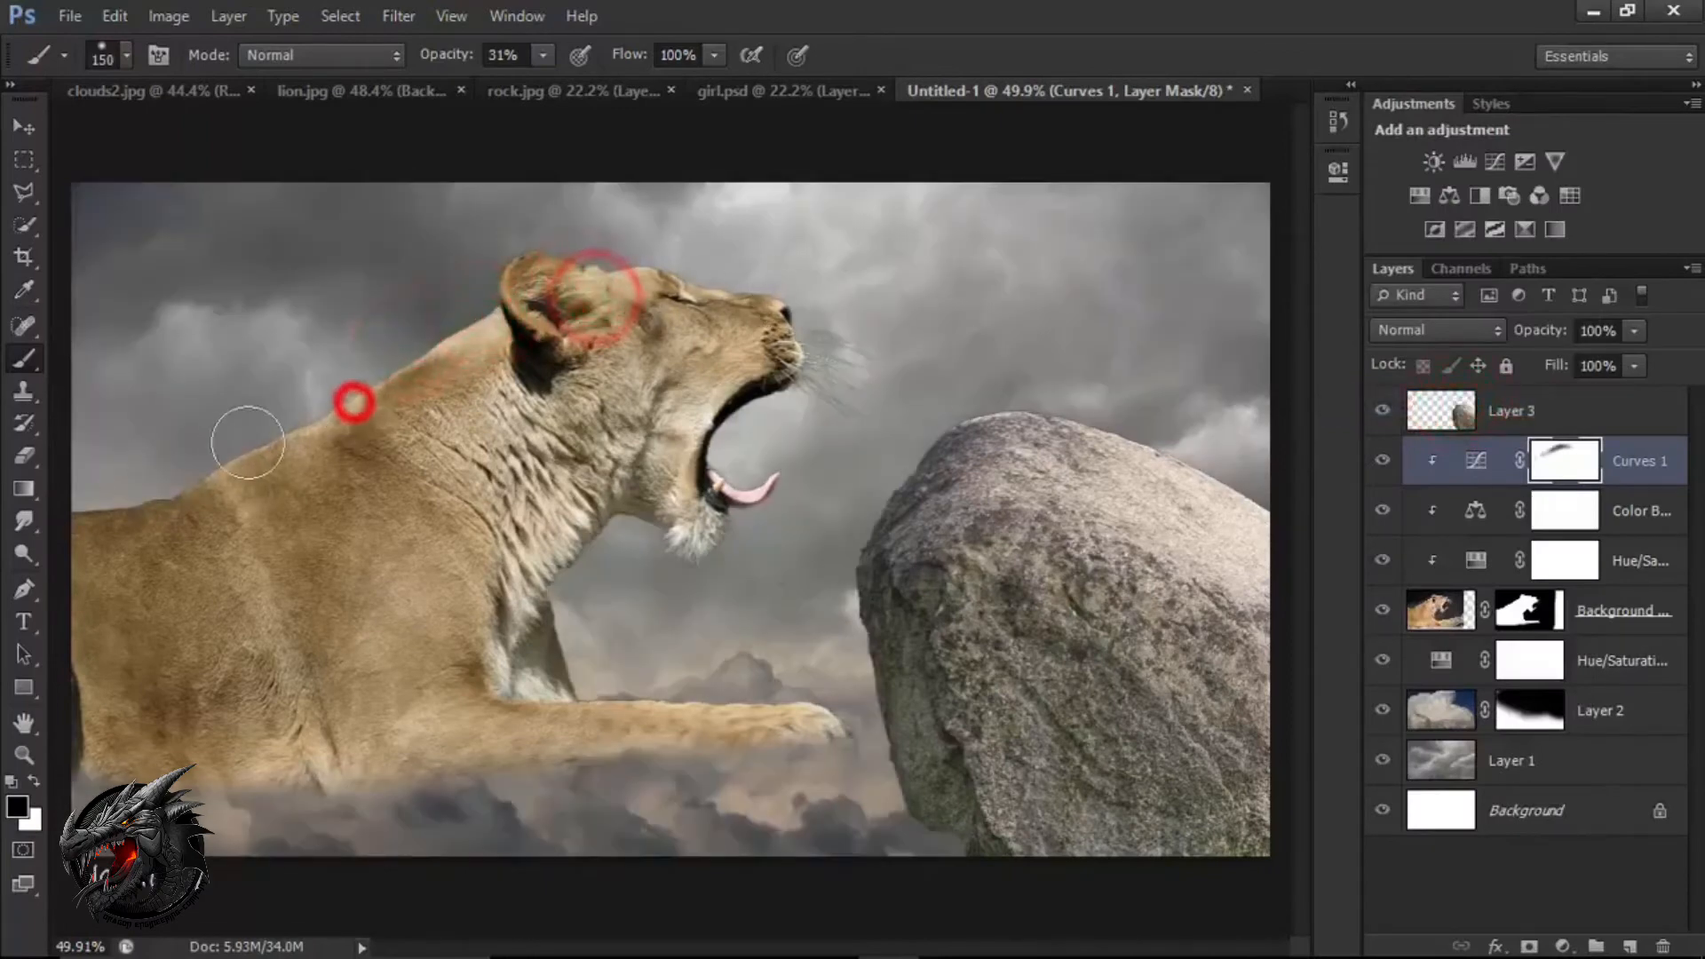
{"action": "left_click", "coordinate": [256, 442]}
{"action": "left_click", "coordinate": [185, 480]}
{"action": "left_click", "coordinate": [137, 518]}
{"action": "left_click", "coordinate": [220, 512]}
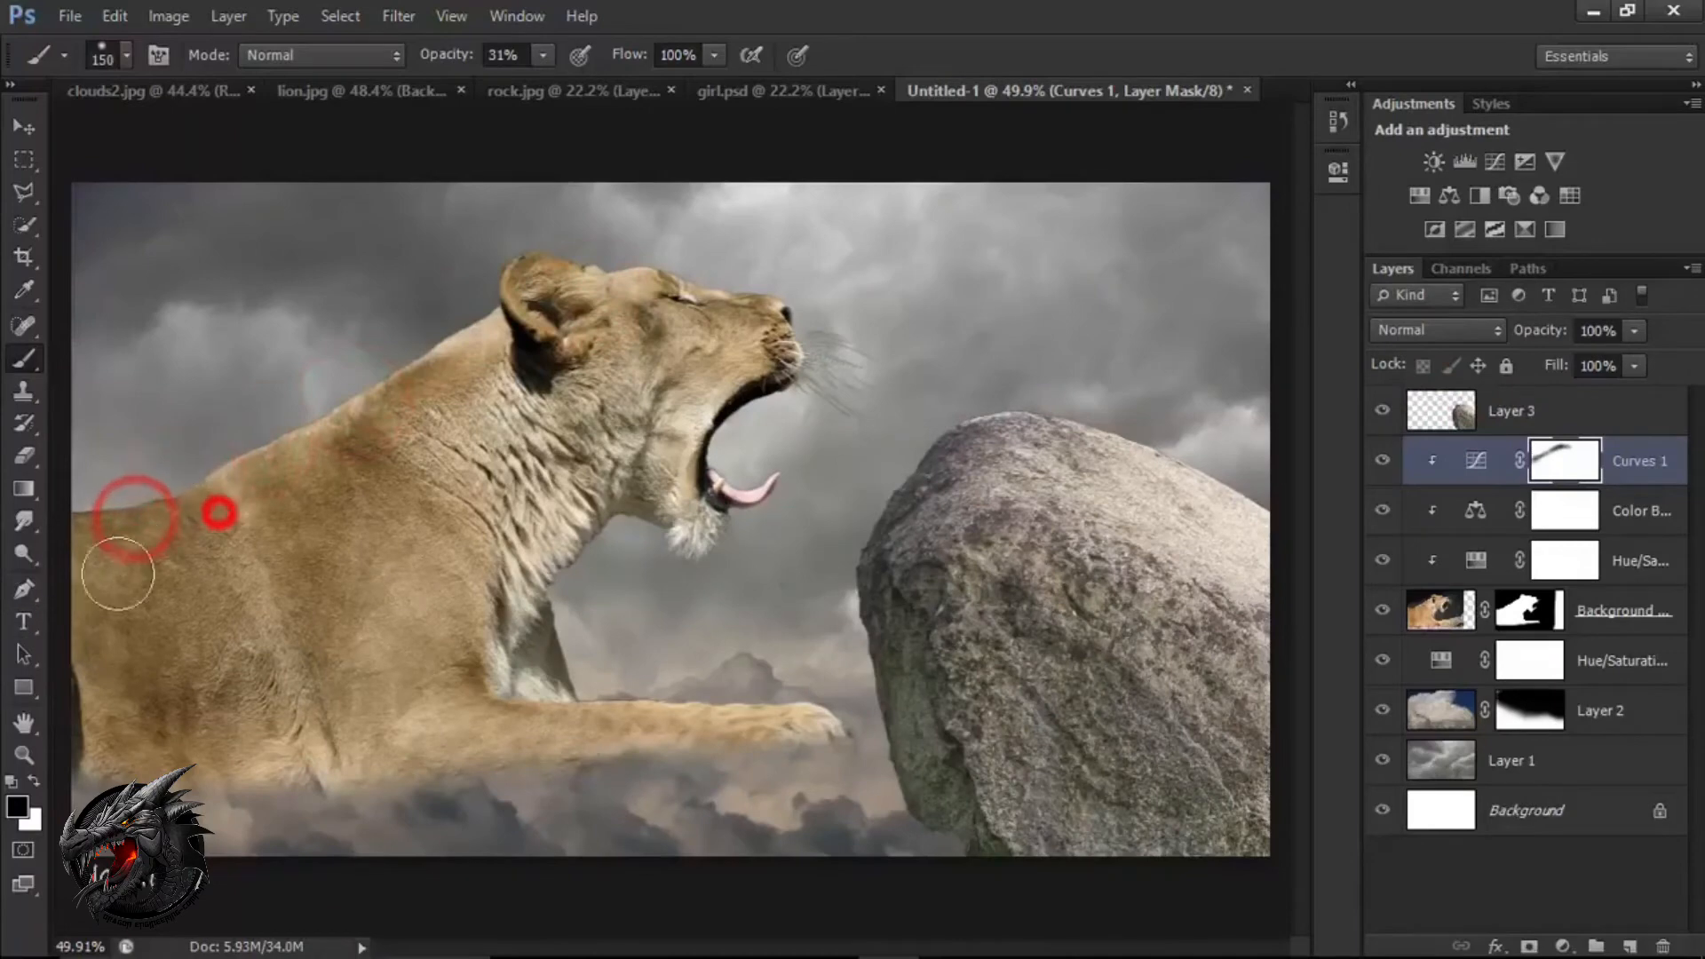
{"action": "left_click", "coordinate": [484, 330]}
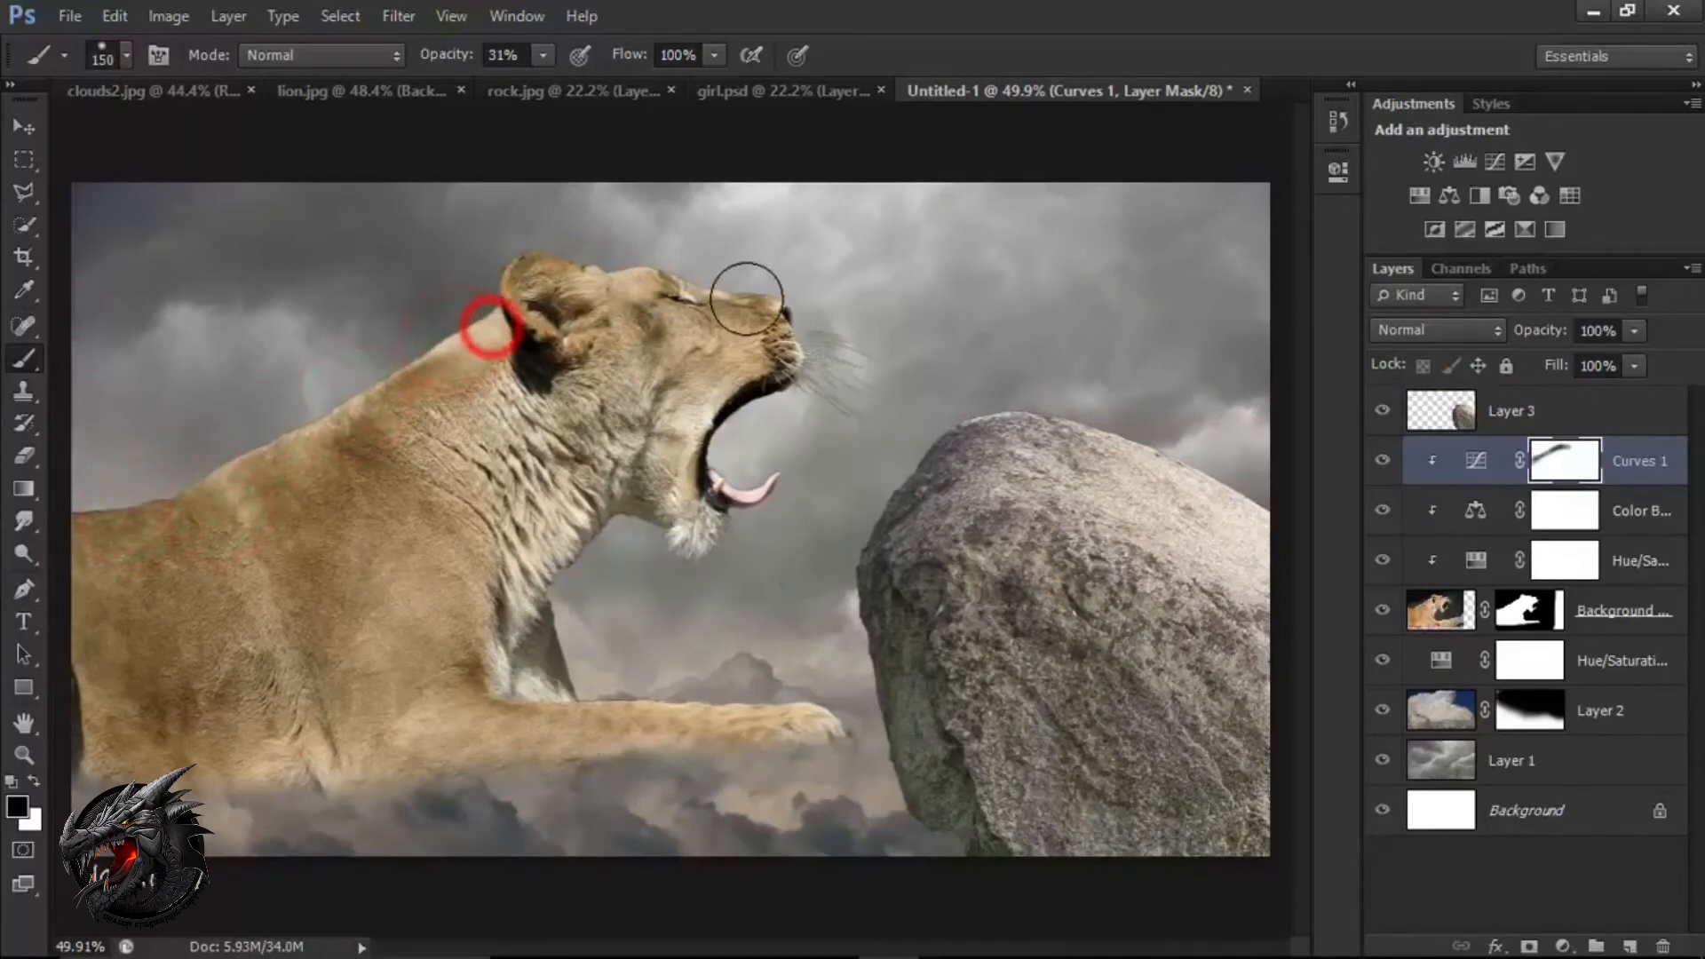
{"action": "left_click", "coordinate": [626, 433]}
{"action": "left_click", "coordinate": [464, 500]}
{"action": "left_click", "coordinate": [371, 626]}
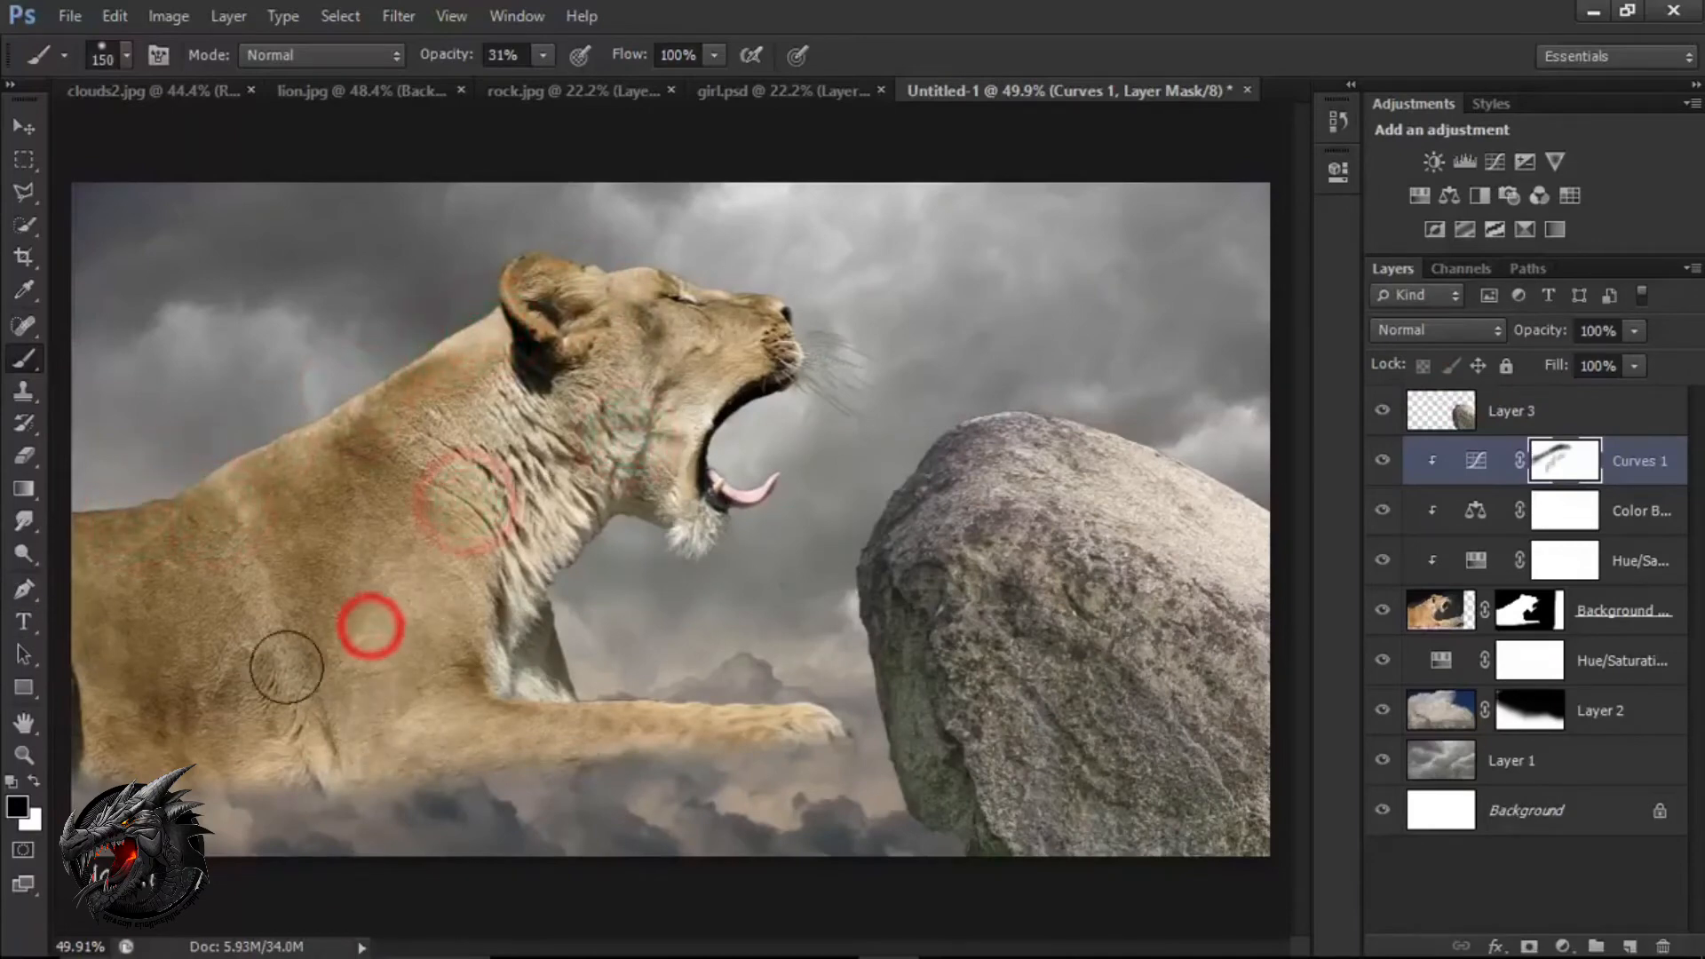
{"action": "left_click", "coordinate": [229, 658]}
{"action": "left_click", "coordinate": [271, 619]}
{"action": "key", "text": "v"}
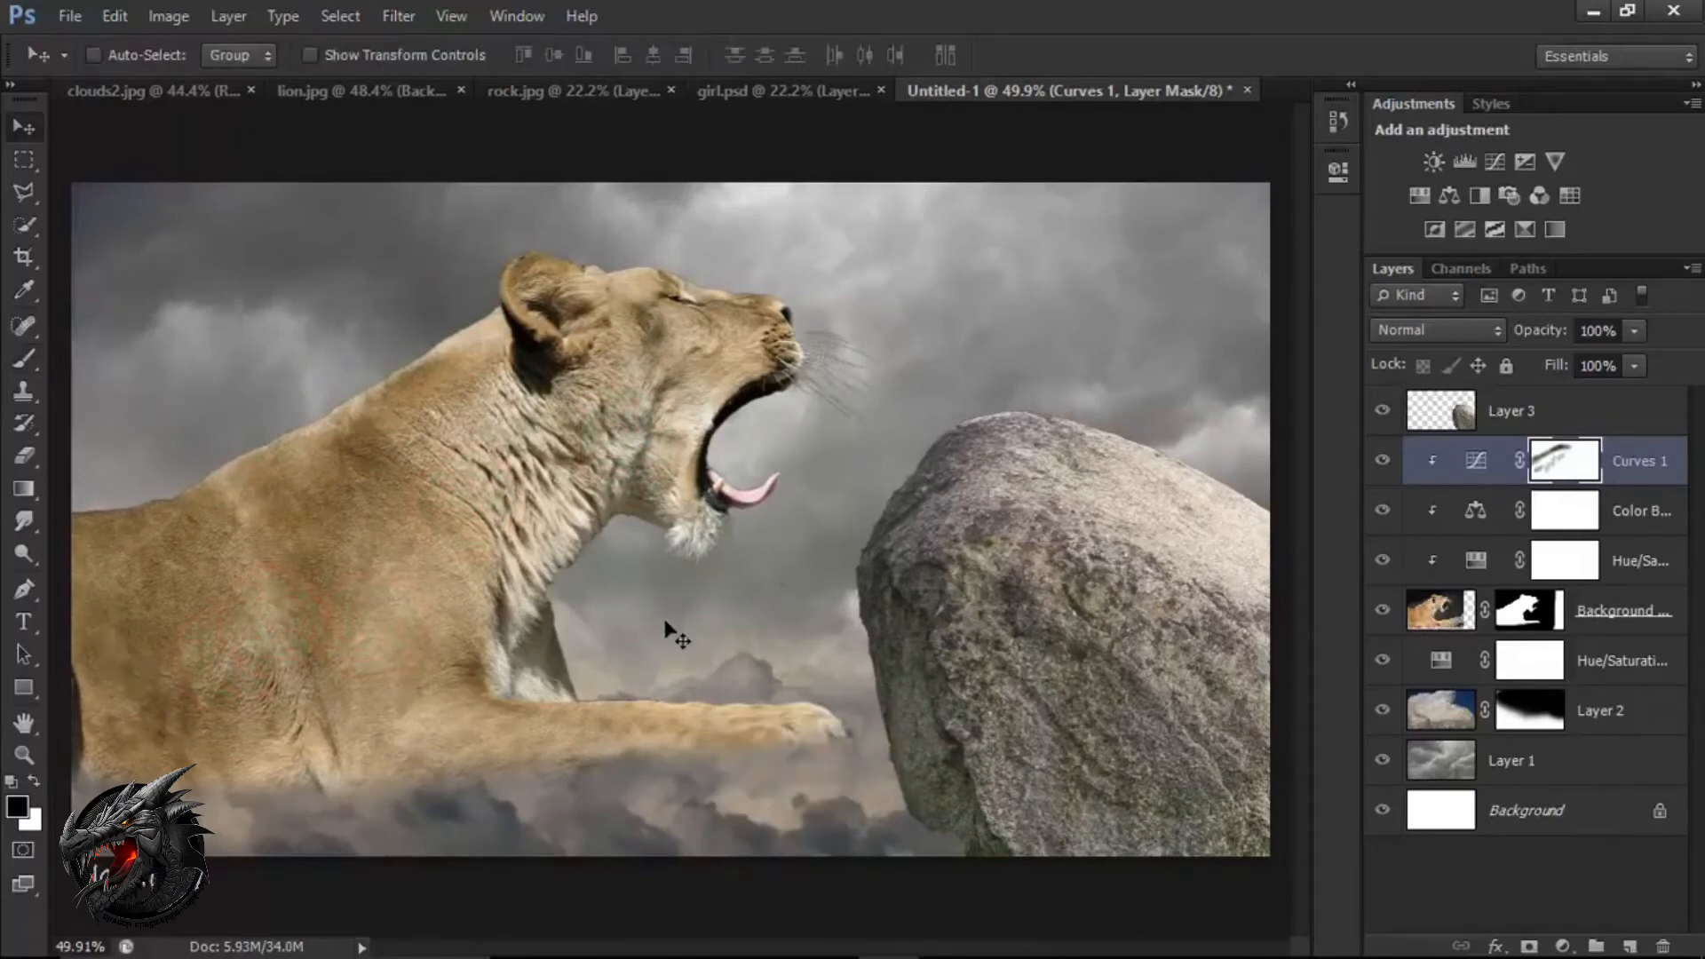
In girl.psd, hide the original photo on Layer 0, then show and select the cut-out woman on Layer 1.
{"action": "left_click", "coordinate": [737, 98]}
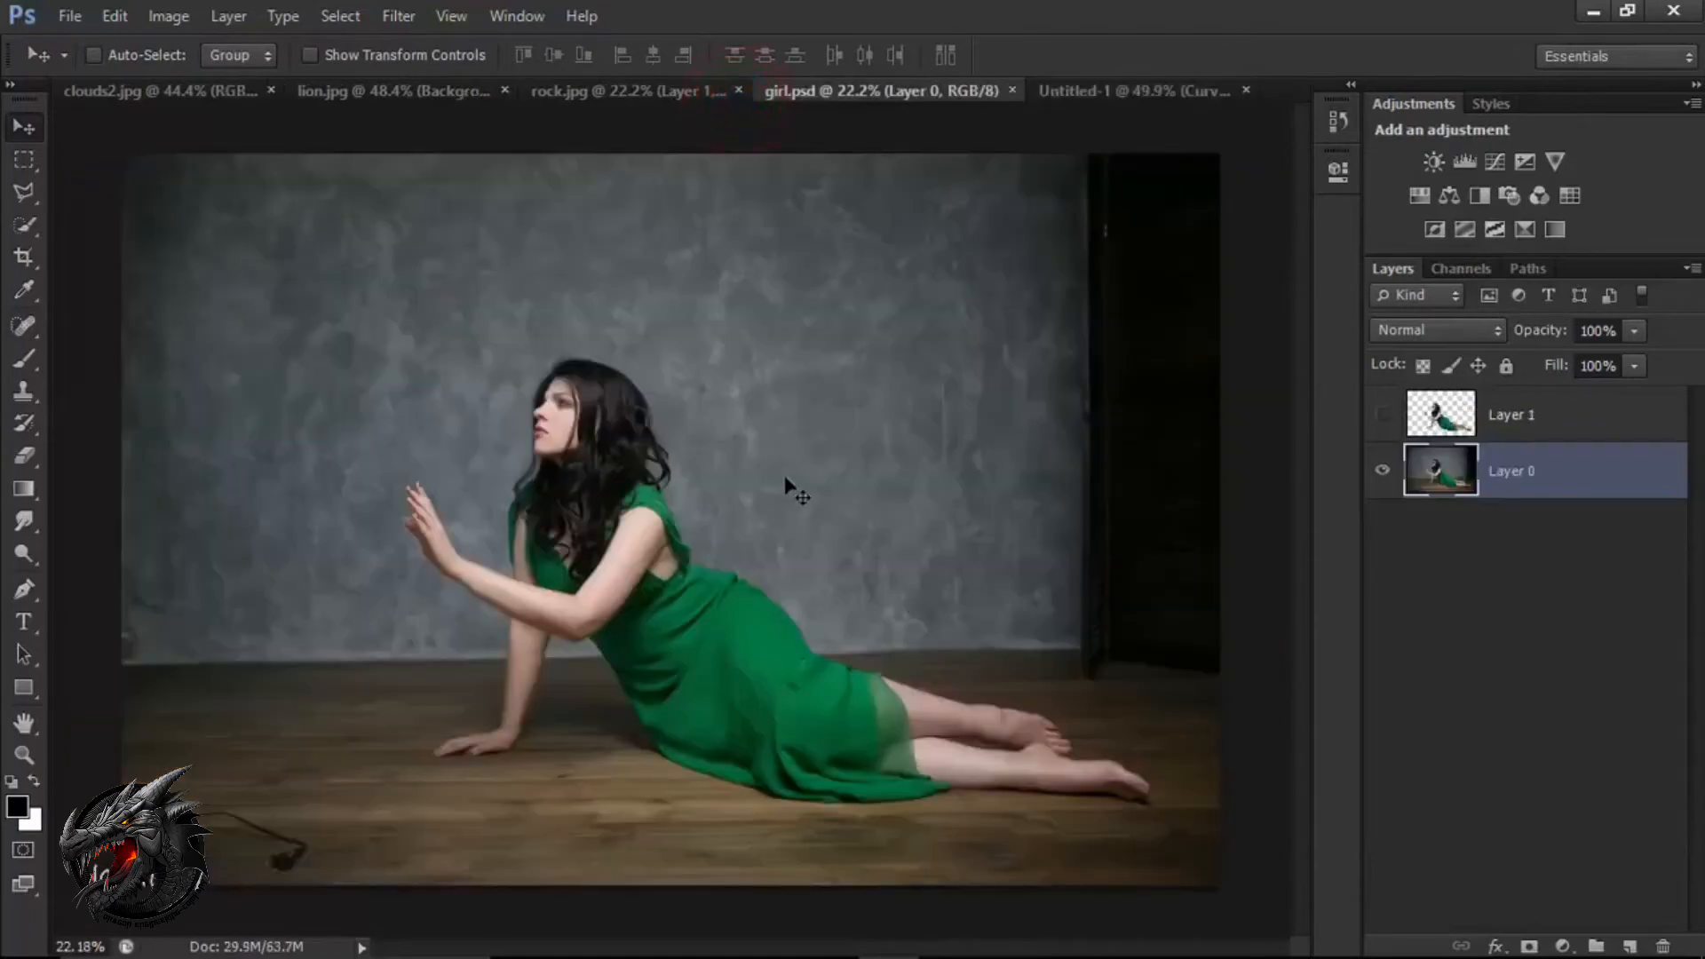
{"action": "left_click", "coordinate": [1383, 476]}
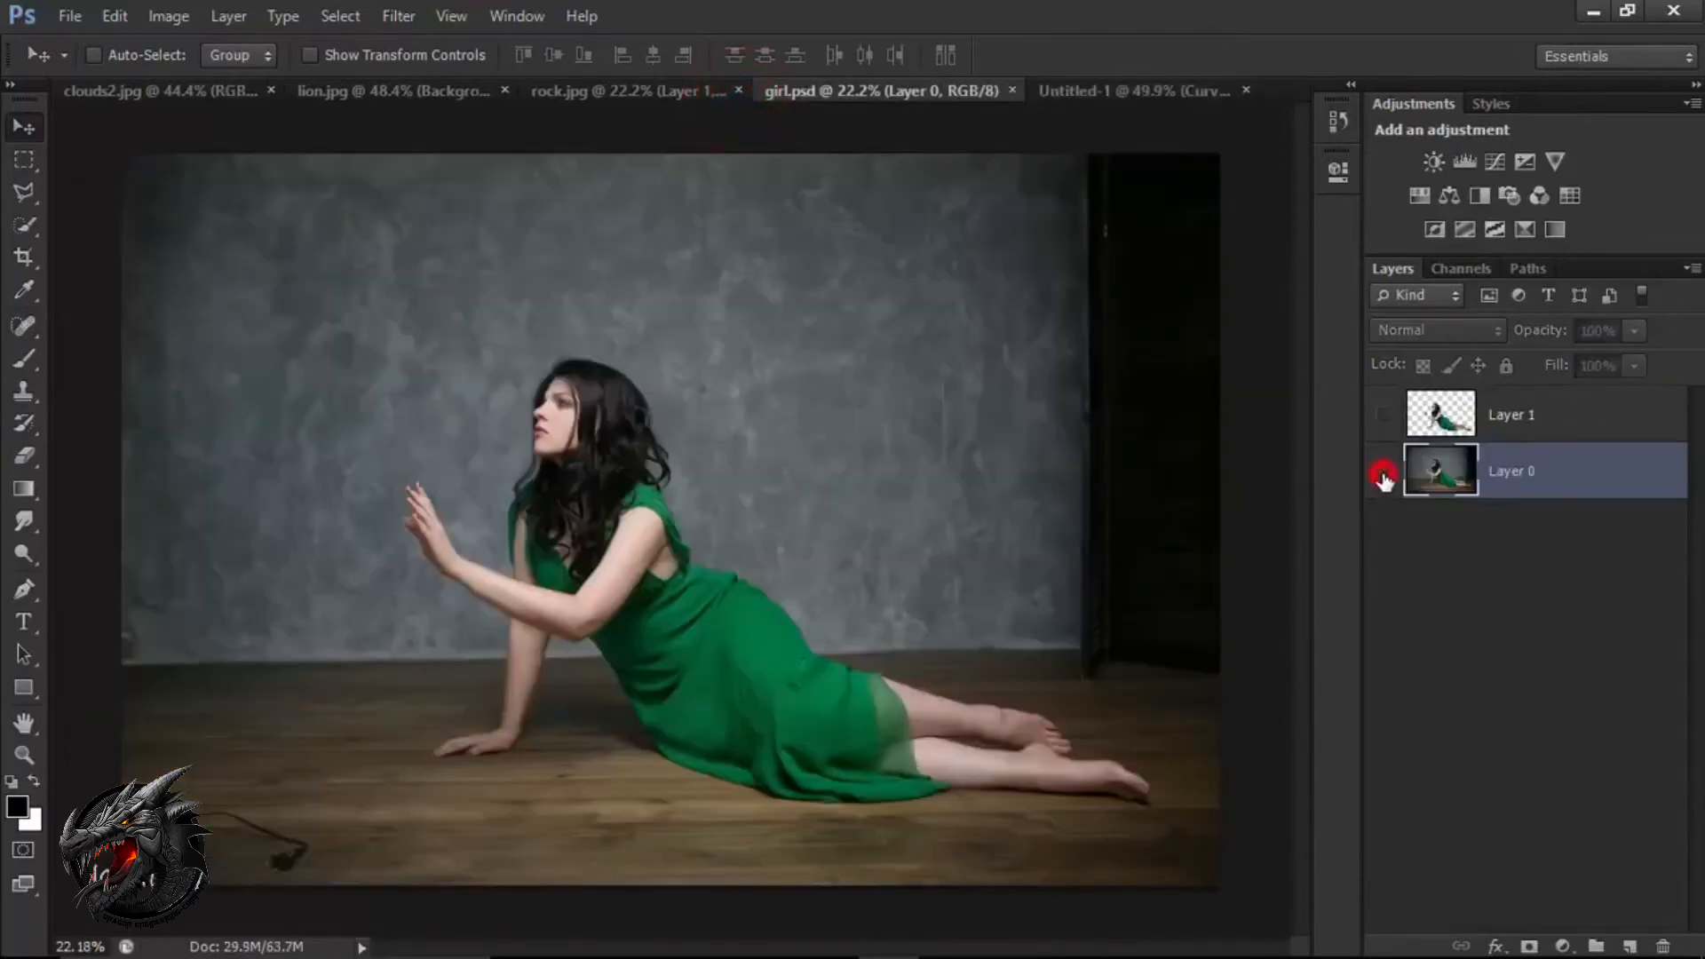
{"action": "left_click", "coordinate": [1385, 414]}
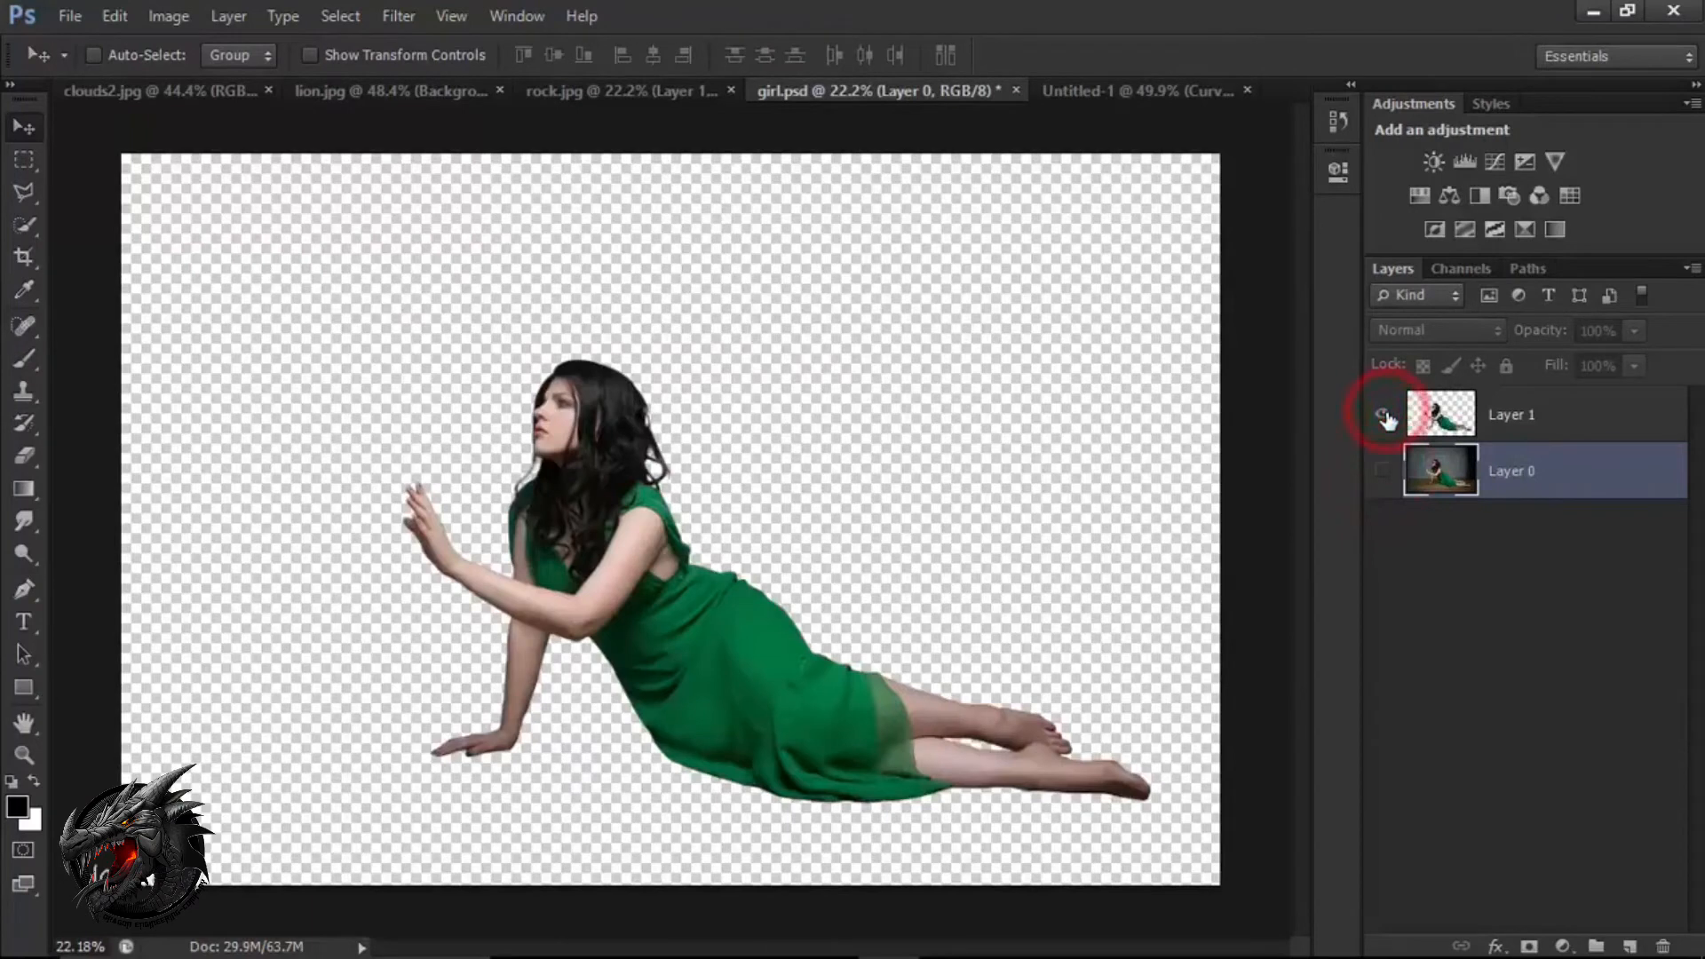
{"action": "left_click", "coordinate": [1386, 414]}
{"action": "left_click", "coordinate": [1385, 414]}
{"action": "left_click", "coordinate": [1537, 416]}
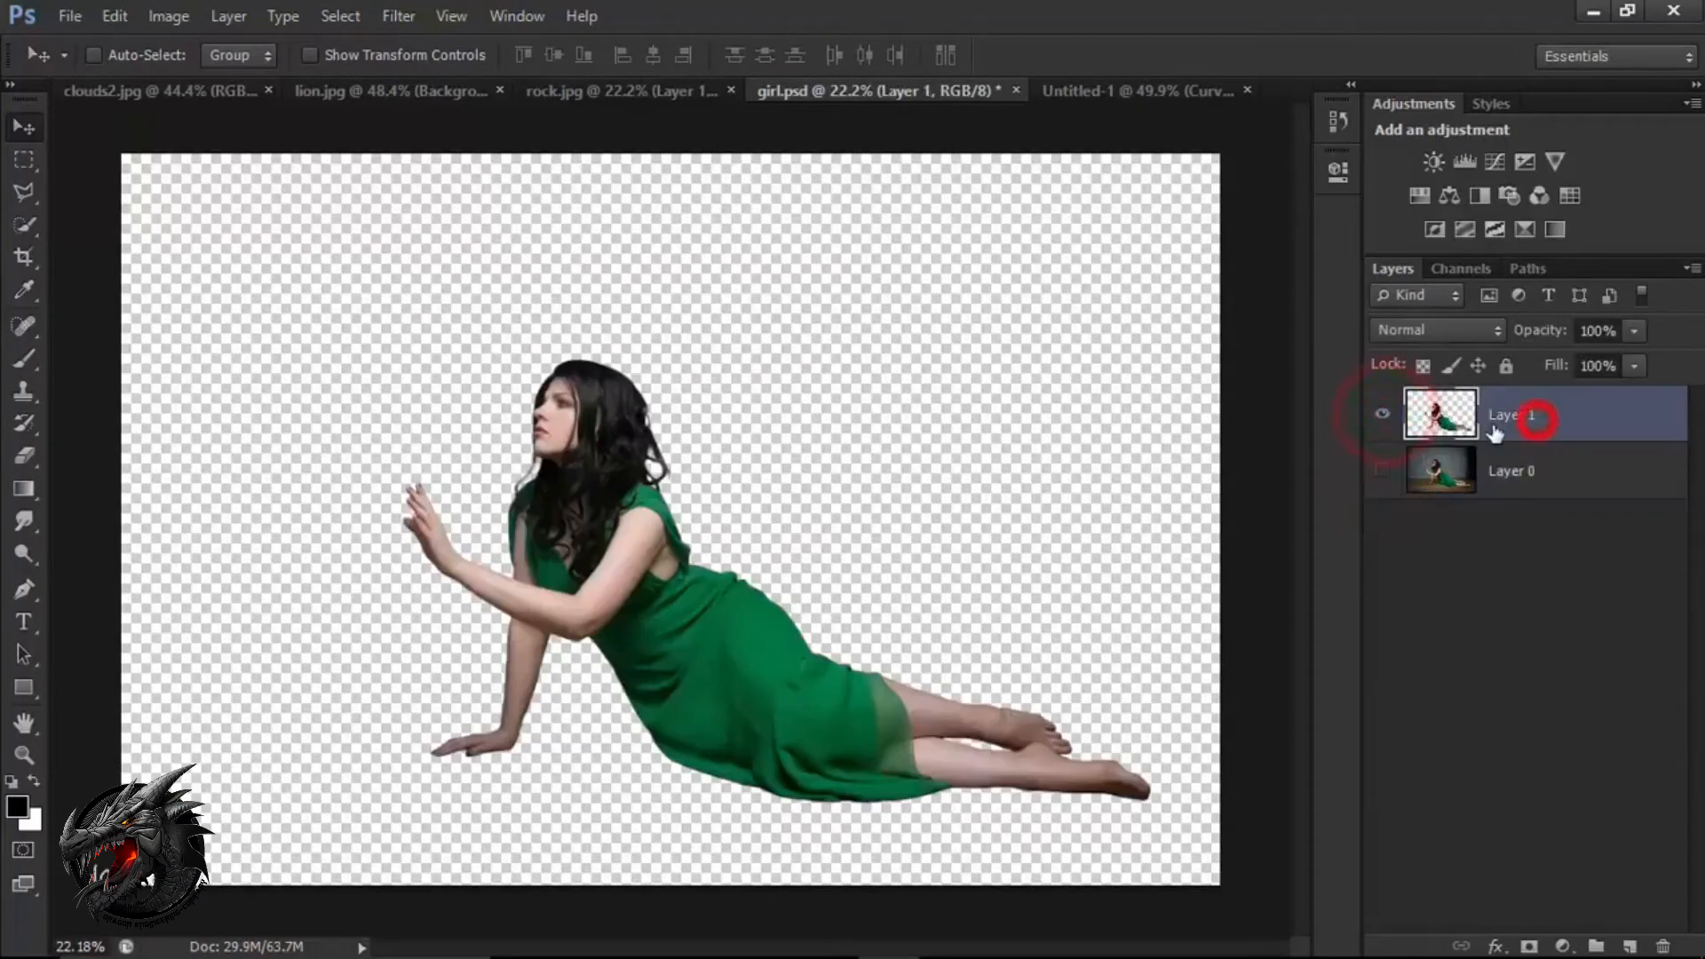
Copy the cut-out woman into the Untitled-1 composite and stack her layer above the rock layer.
{"action": "left_click_drag", "start_coordinate": [655, 482], "coordinate": [832, 427]}
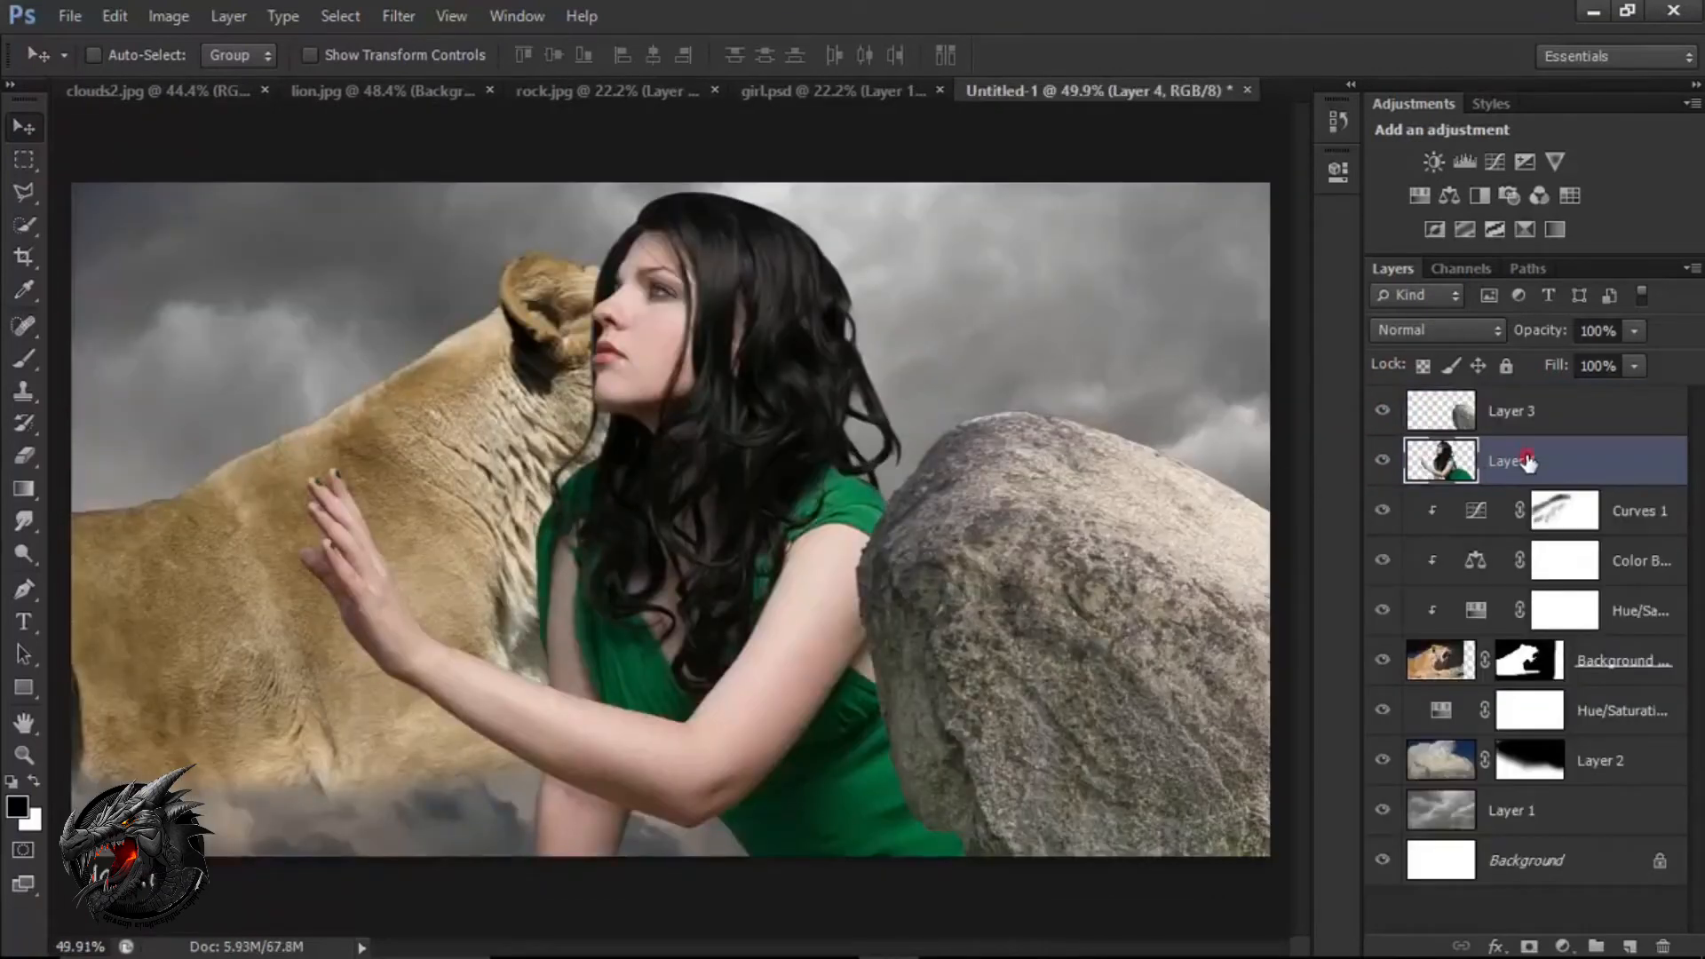
{"action": "left_click_drag", "start_coordinate": [1526, 460], "coordinate": [1526, 397]}
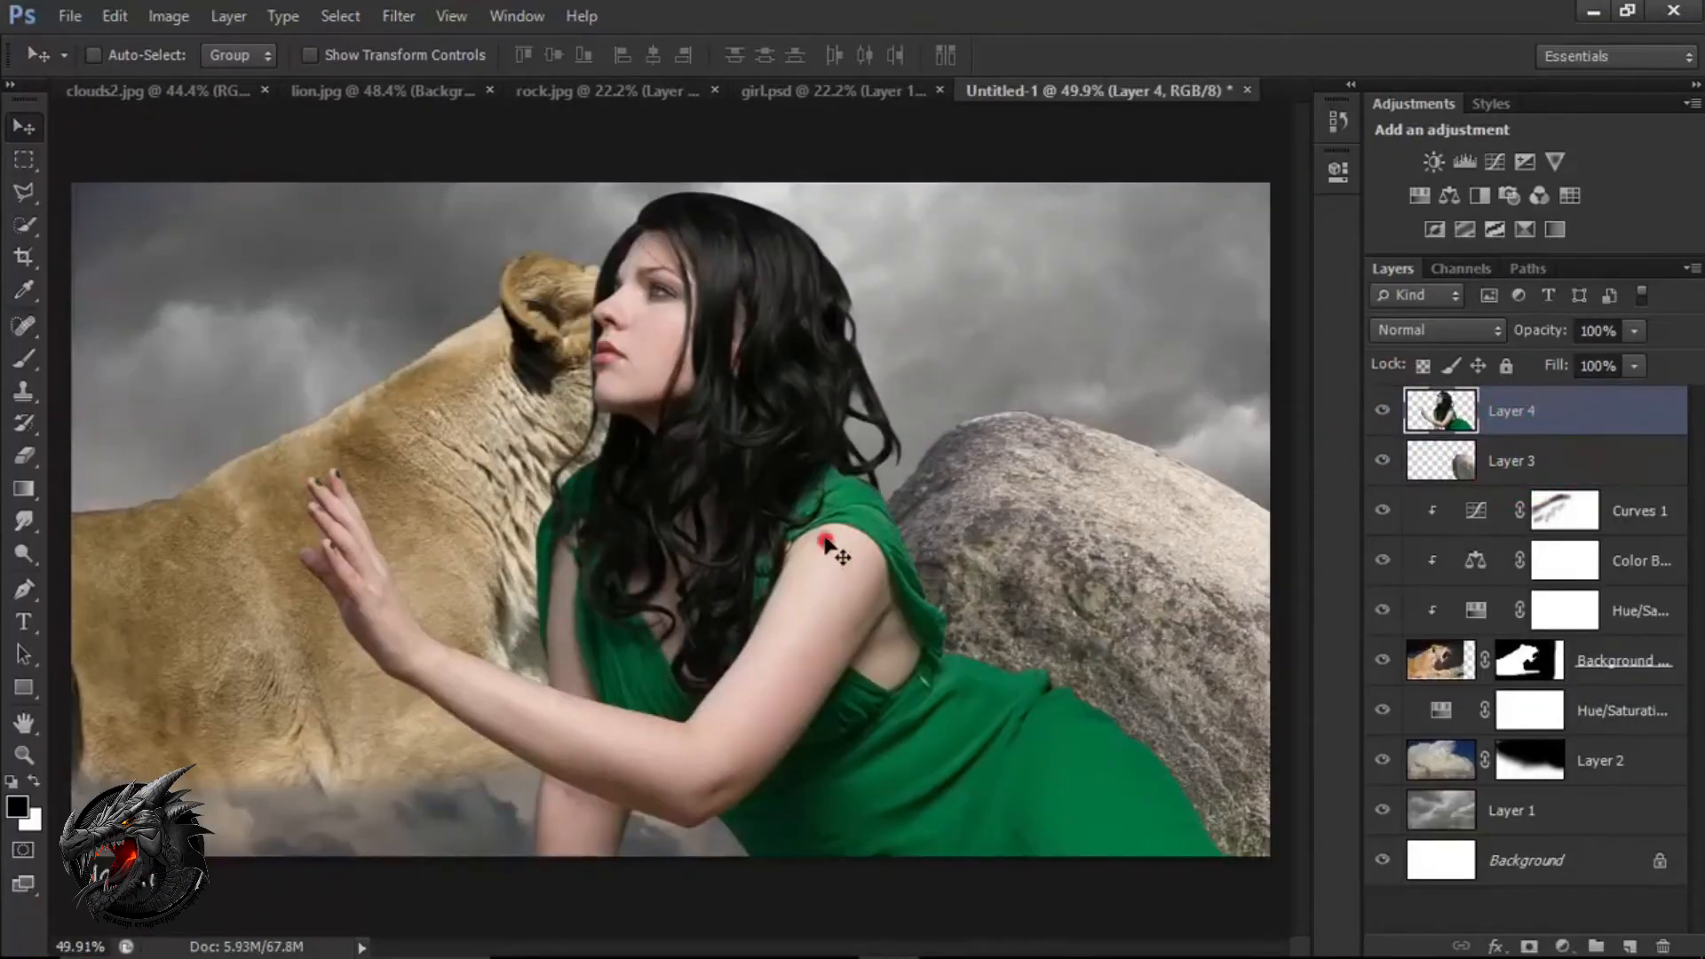
{"action": "left_click_drag", "start_coordinate": [826, 547], "coordinate": [703, 478]}
Scale the woman to about 13.3%, seat her on top of the rock at X 1554 px, Y 334 px, and apply the transform.
{"action": "key", "text": "ctrl+t"}
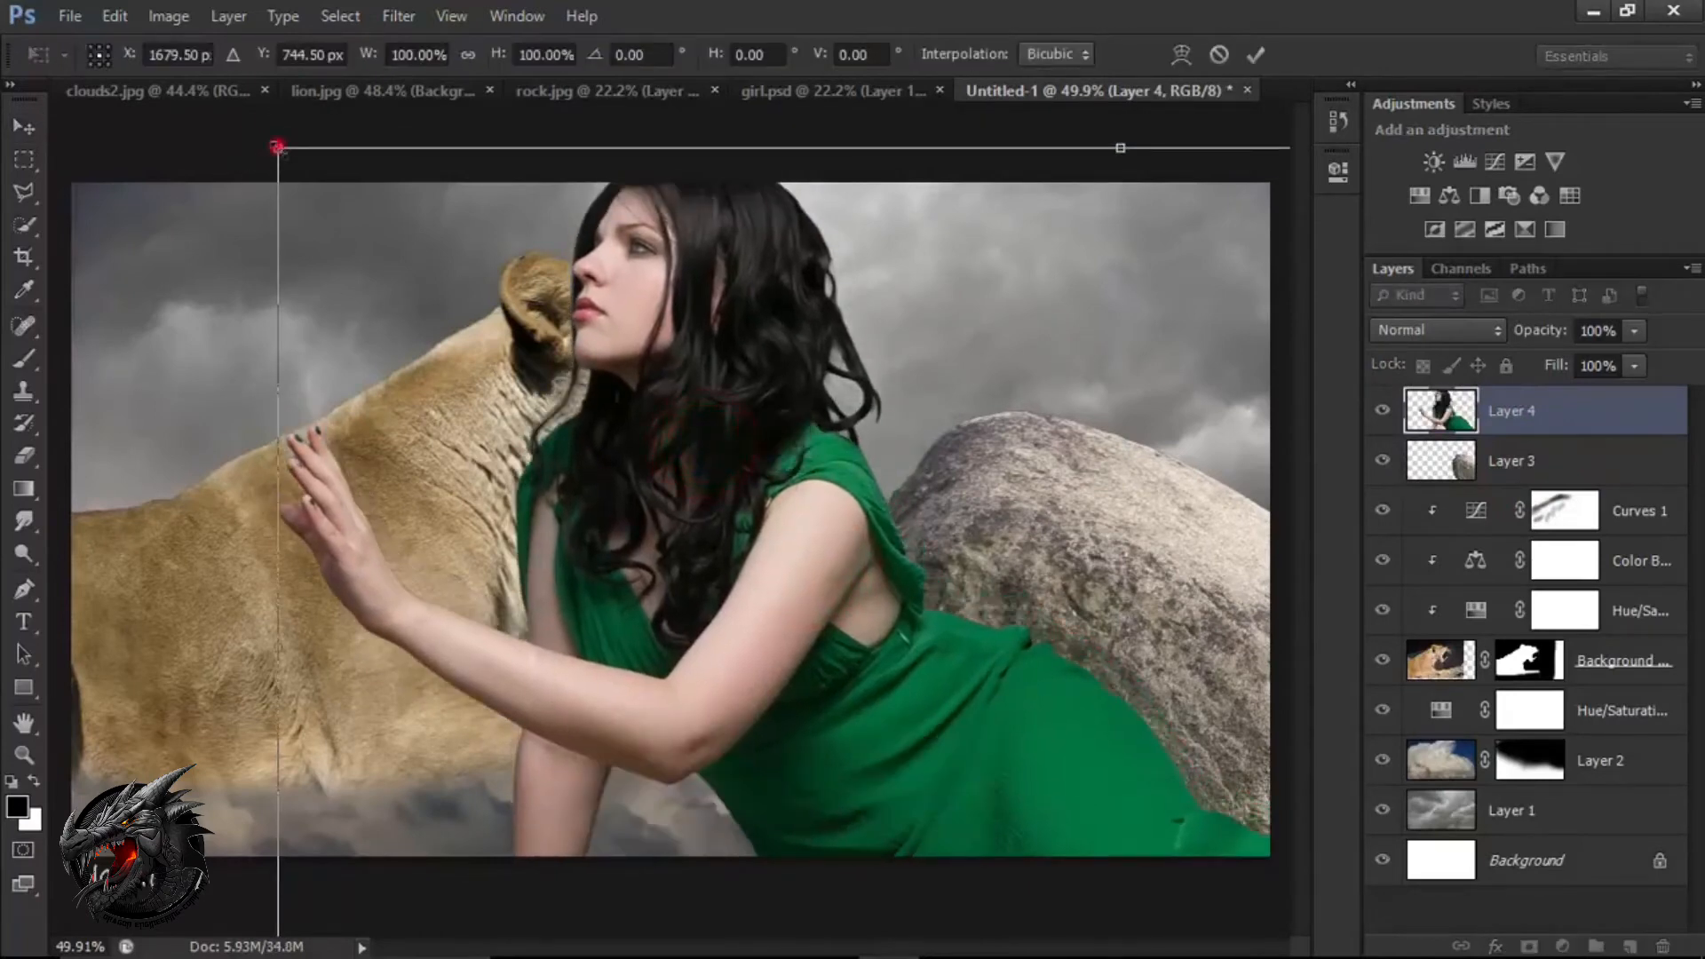
{"action": "left_click_drag", "start_coordinate": [277, 147], "coordinate": [957, 592]}
{"action": "left_click_drag", "start_coordinate": [1070, 603], "coordinate": [1009, 419]}
{"action": "left_click_drag", "start_coordinate": [1187, 488], "coordinate": [1145, 462]}
{"action": "mouse_move", "coordinate": [1046, 437]}
{"action": "left_mouse_down"}
{"action": "mouse_move", "coordinate": [1024, 438]}
{"action": "mouse_move", "coordinate": [1138, 479]}
{"action": "mouse_move", "coordinate": [1048, 429]}
{"action": "left_mouse_up"}
{"action": "left_click_drag", "start_coordinate": [926, 330], "coordinate": [923, 328]}
{"action": "left_click_drag", "start_coordinate": [1029, 402], "coordinate": [1032, 402]}
{"action": "left_click_drag", "start_coordinate": [1036, 415], "coordinate": [1048, 424]}
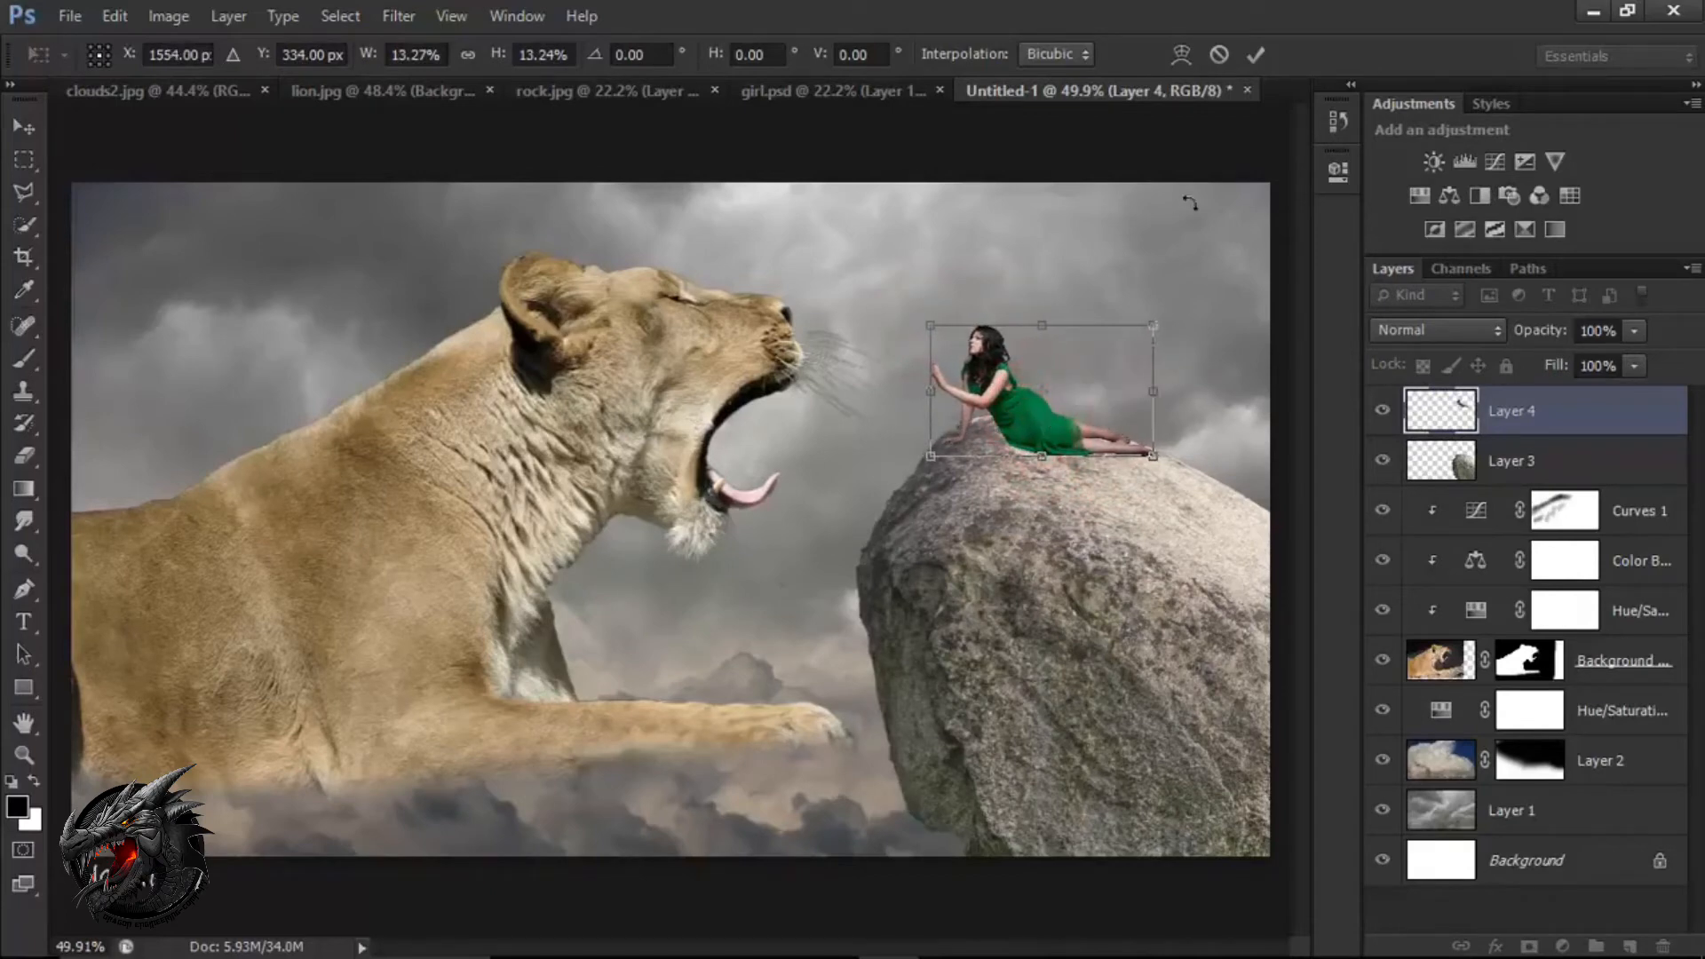
{"action": "left_click", "coordinate": [1256, 54]}
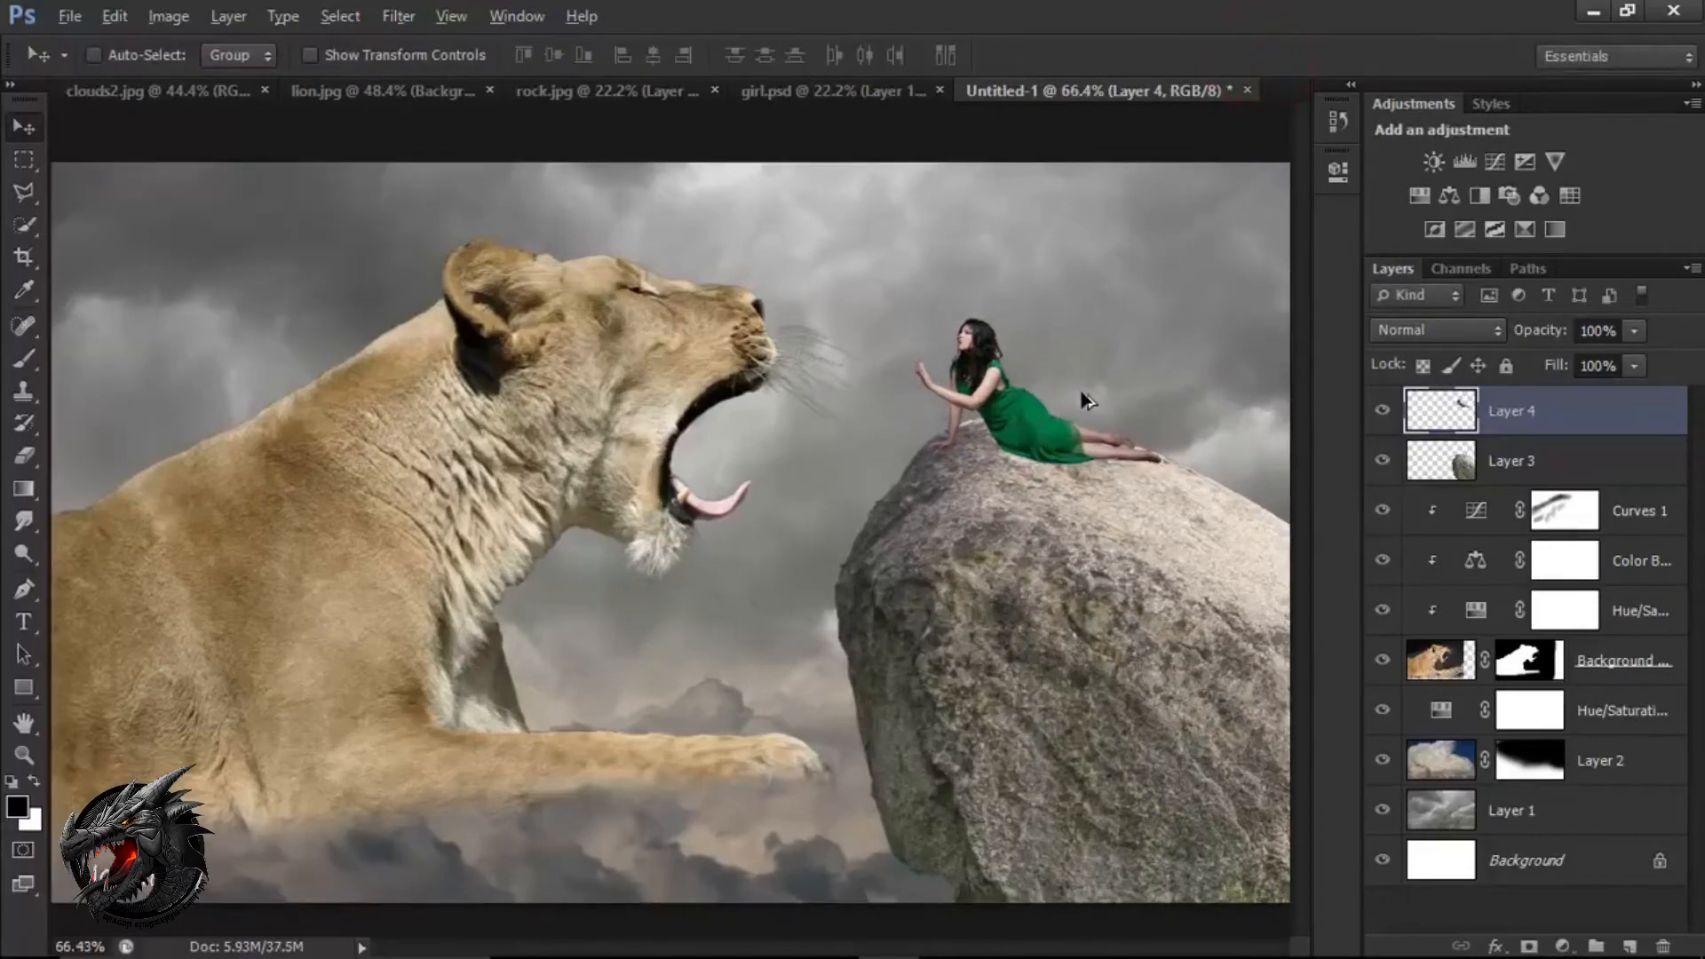
{"action": "scroll", "coordinate": [1084, 399], "scroll_direction": "up", "scroll_amount": 5}
{"action": "left_click_drag", "start_coordinate": [1057, 473], "coordinate": [908, 499]}
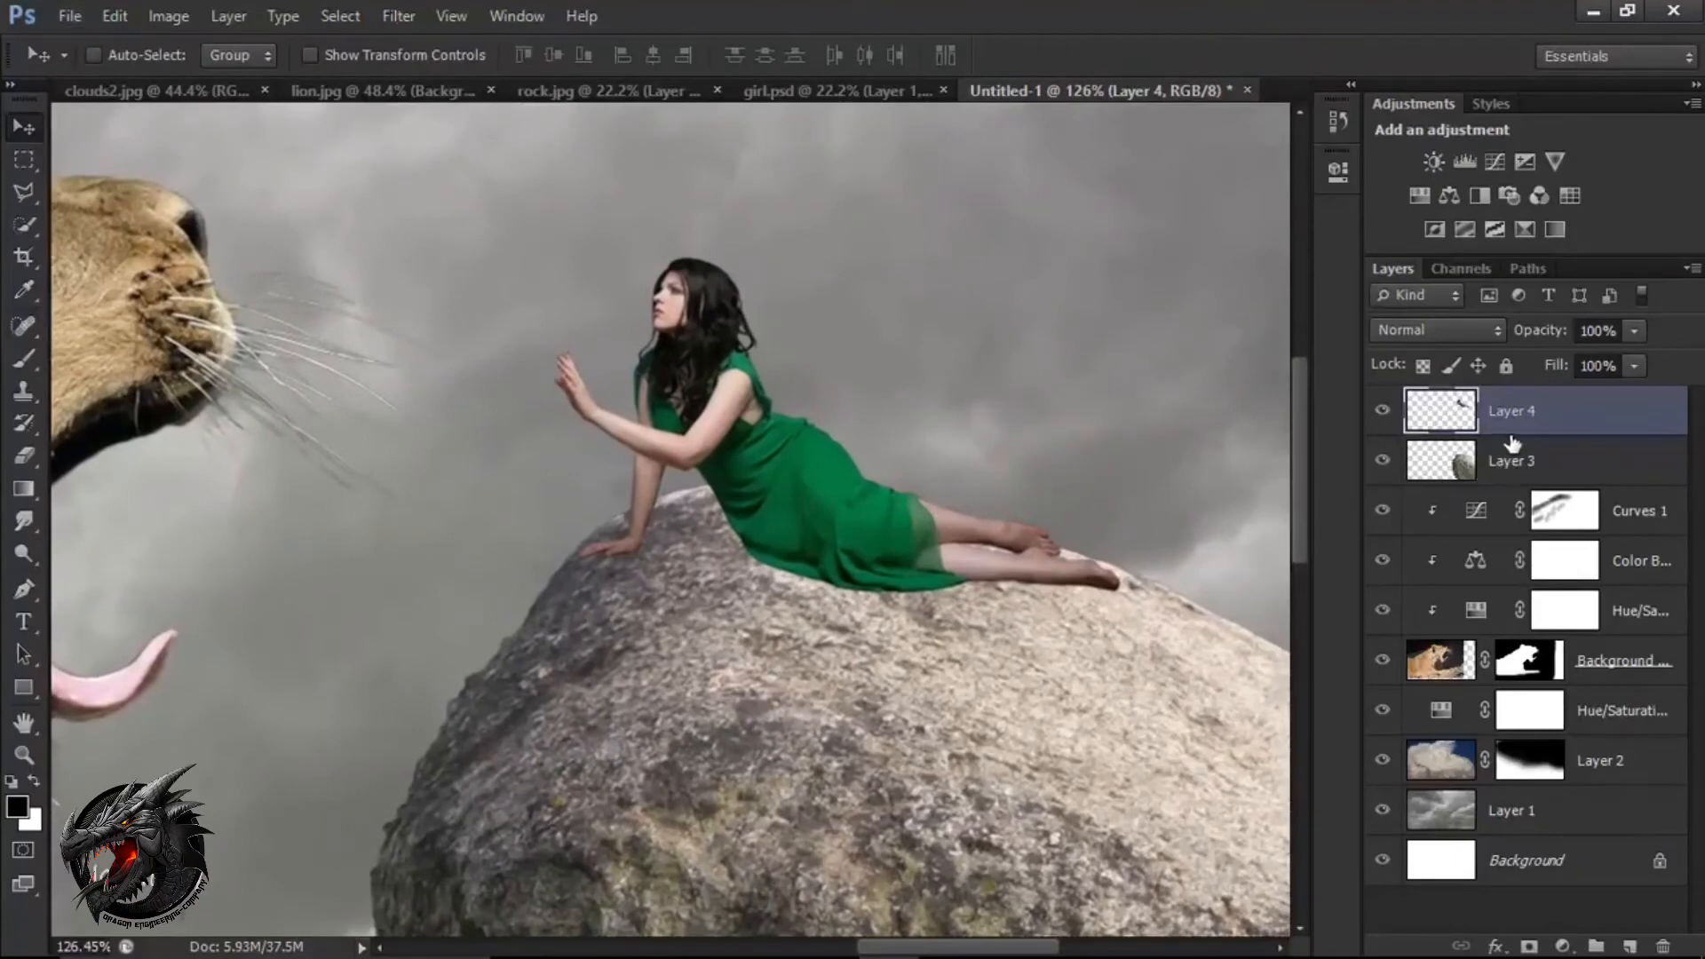
Add an empty layer directly above the rock layer and set the Brush tool's opacity to 24%.
{"action": "left_click", "coordinate": [1515, 461]}
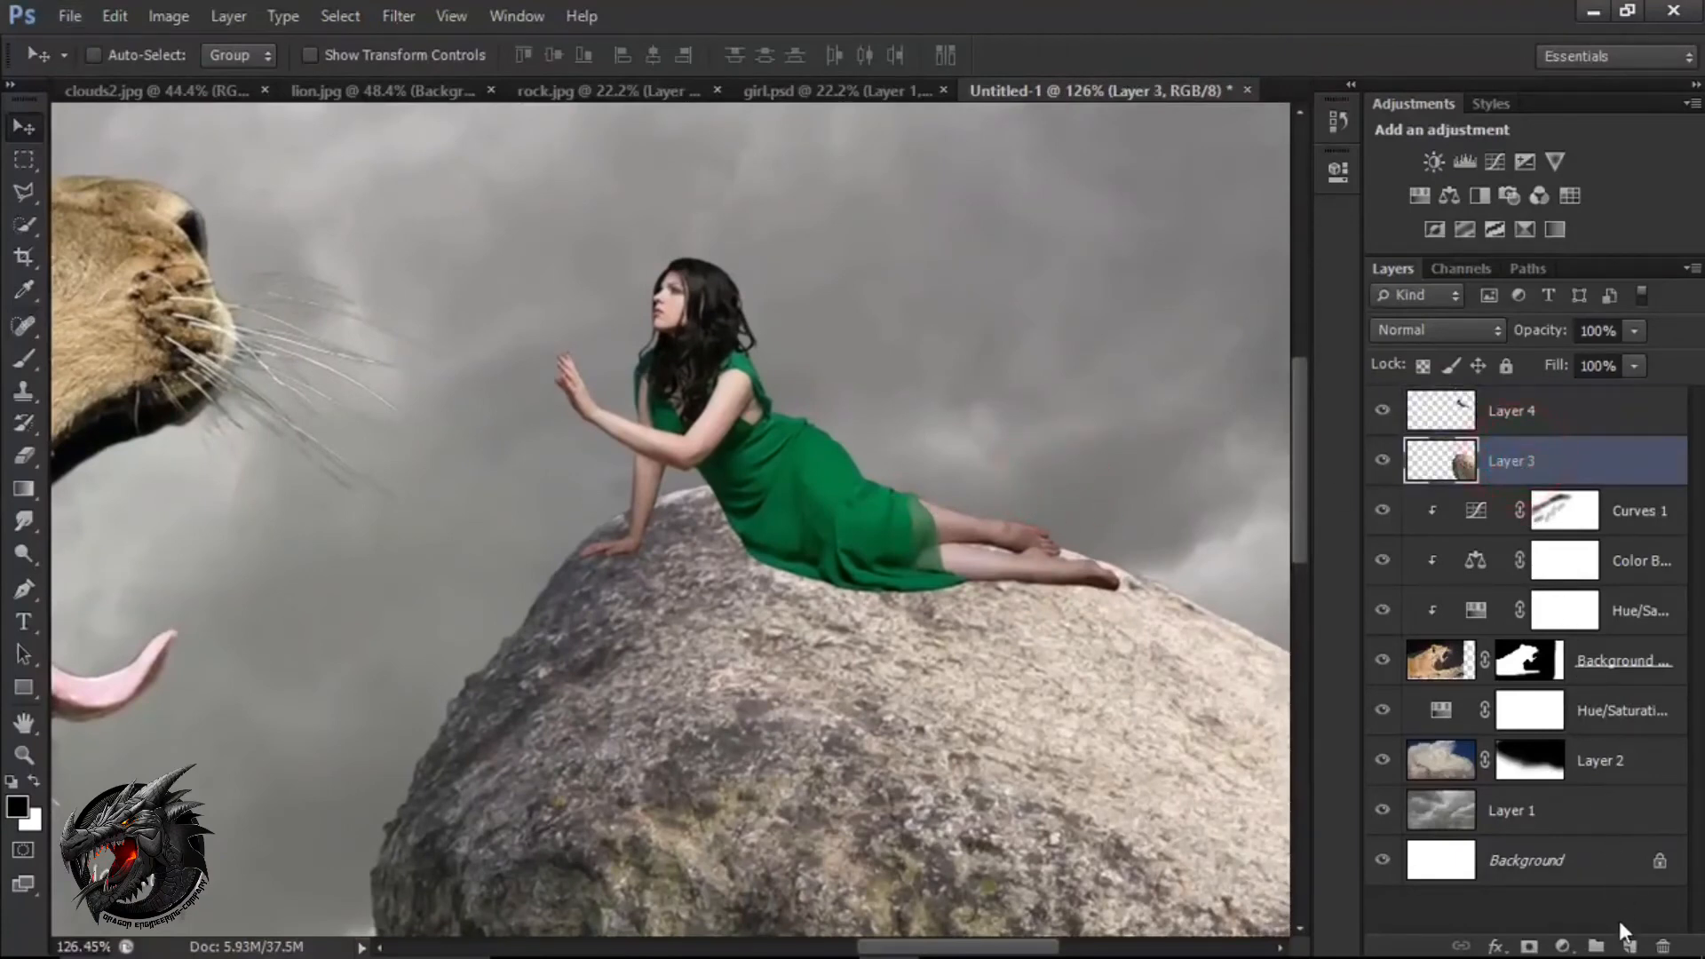
{"action": "left_click", "coordinate": [1625, 945]}
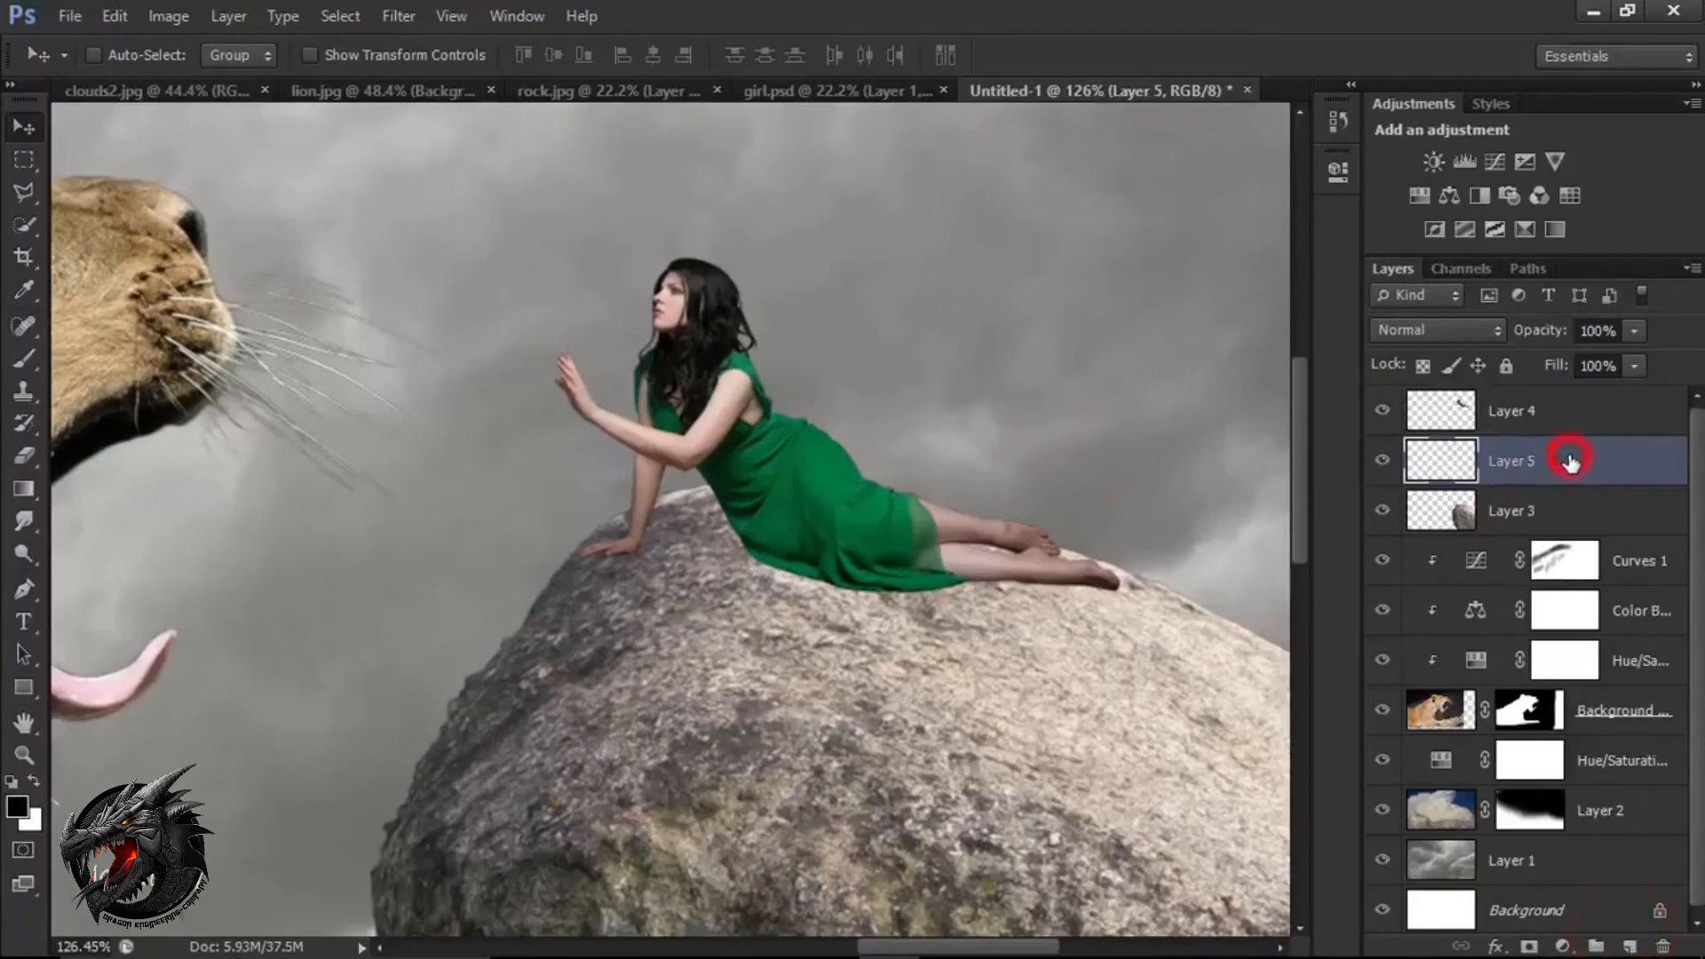
{"action": "left_click", "coordinate": [40, 360]}
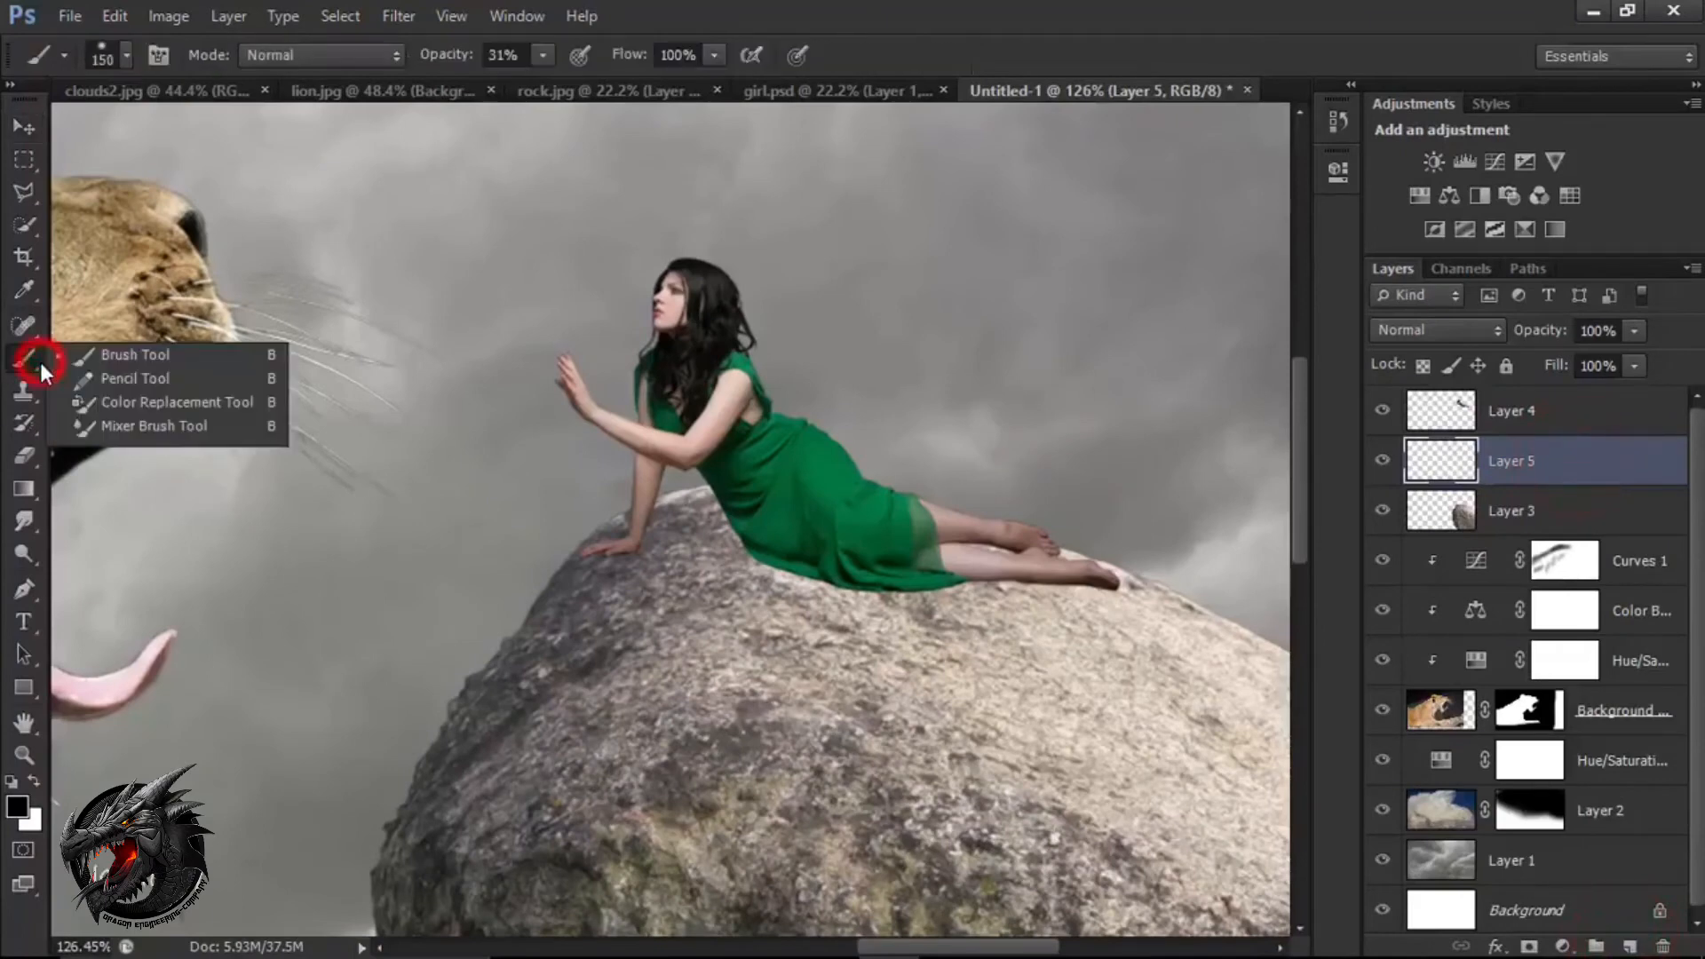
{"action": "left_click", "coordinate": [105, 362]}
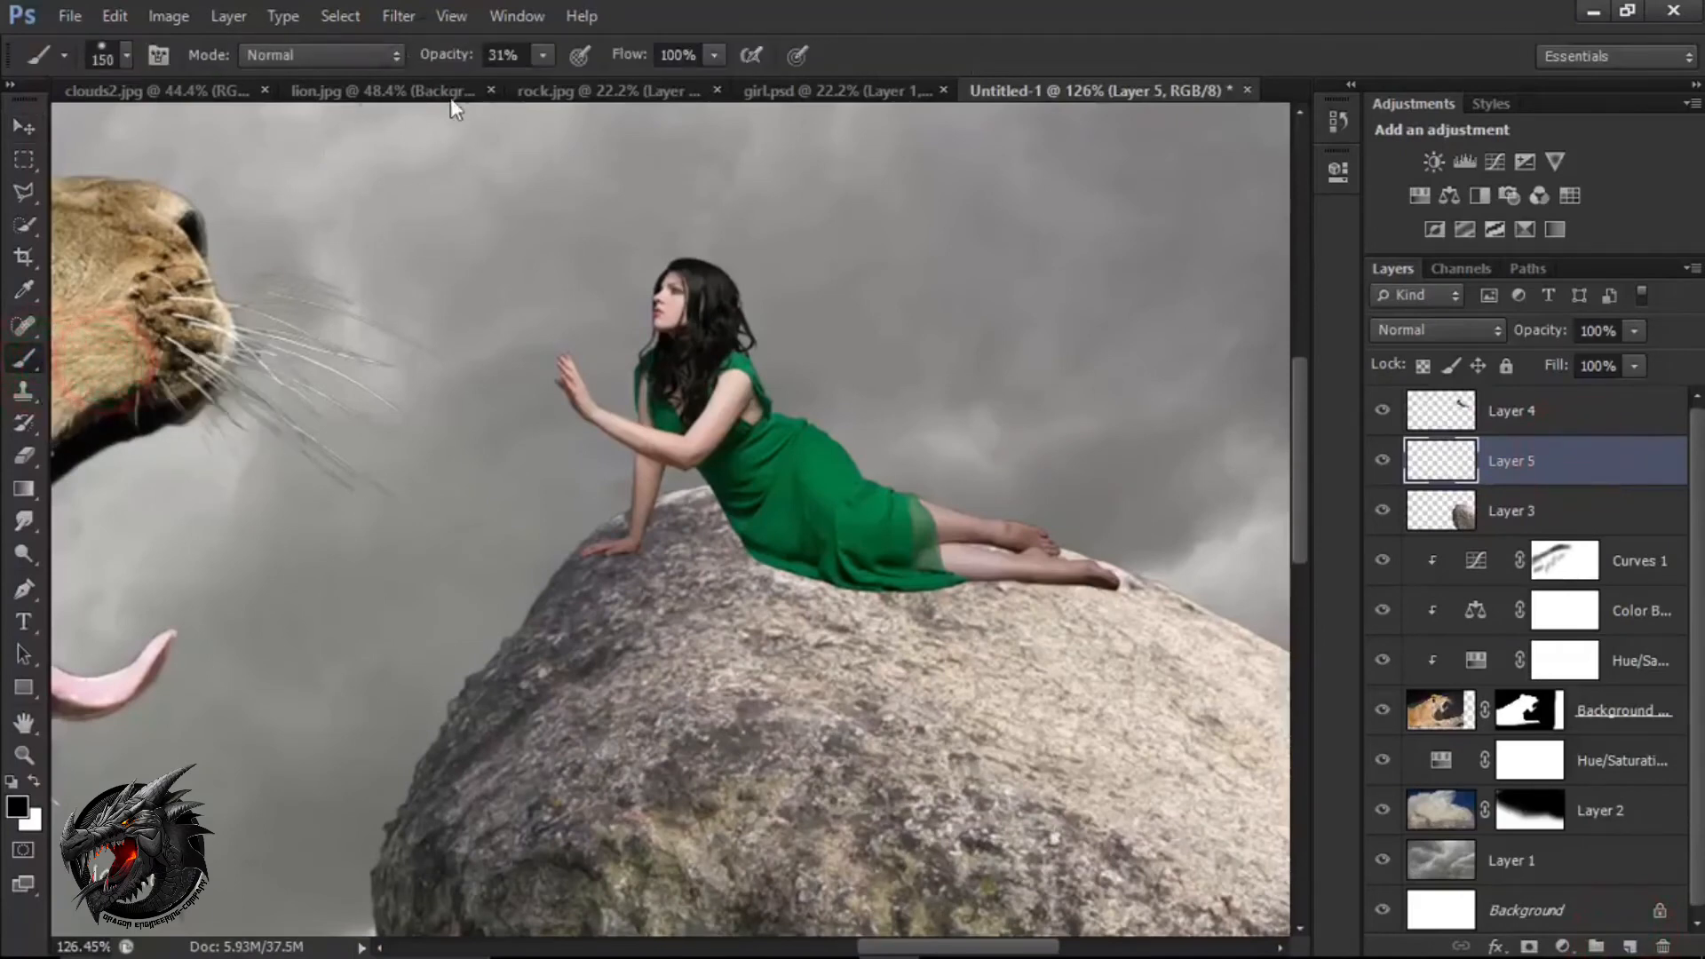
{"action": "left_click_drag", "start_coordinate": [452, 58], "coordinate": [437, 64]}
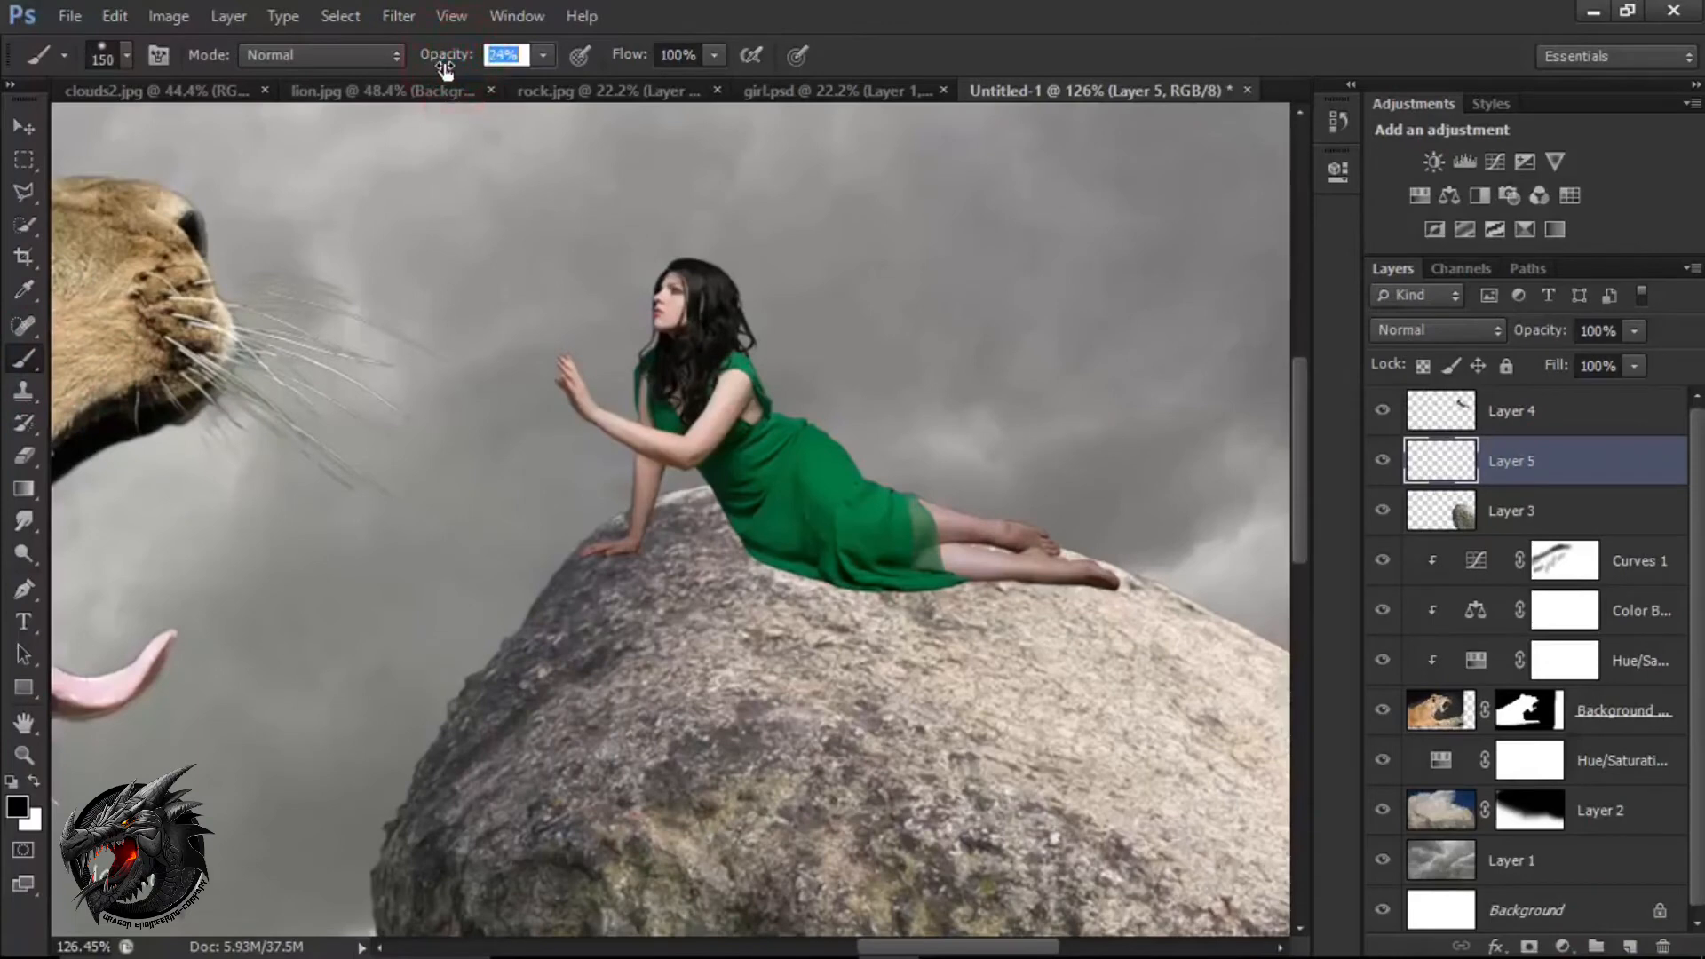
Paint black contact shadows on the rock beneath the woman's hand, dress and legs with a small brush of about 15 px.
{"action": "key", "text": "bracketleft"}
{"action": "key", "text": "bracketleft"}
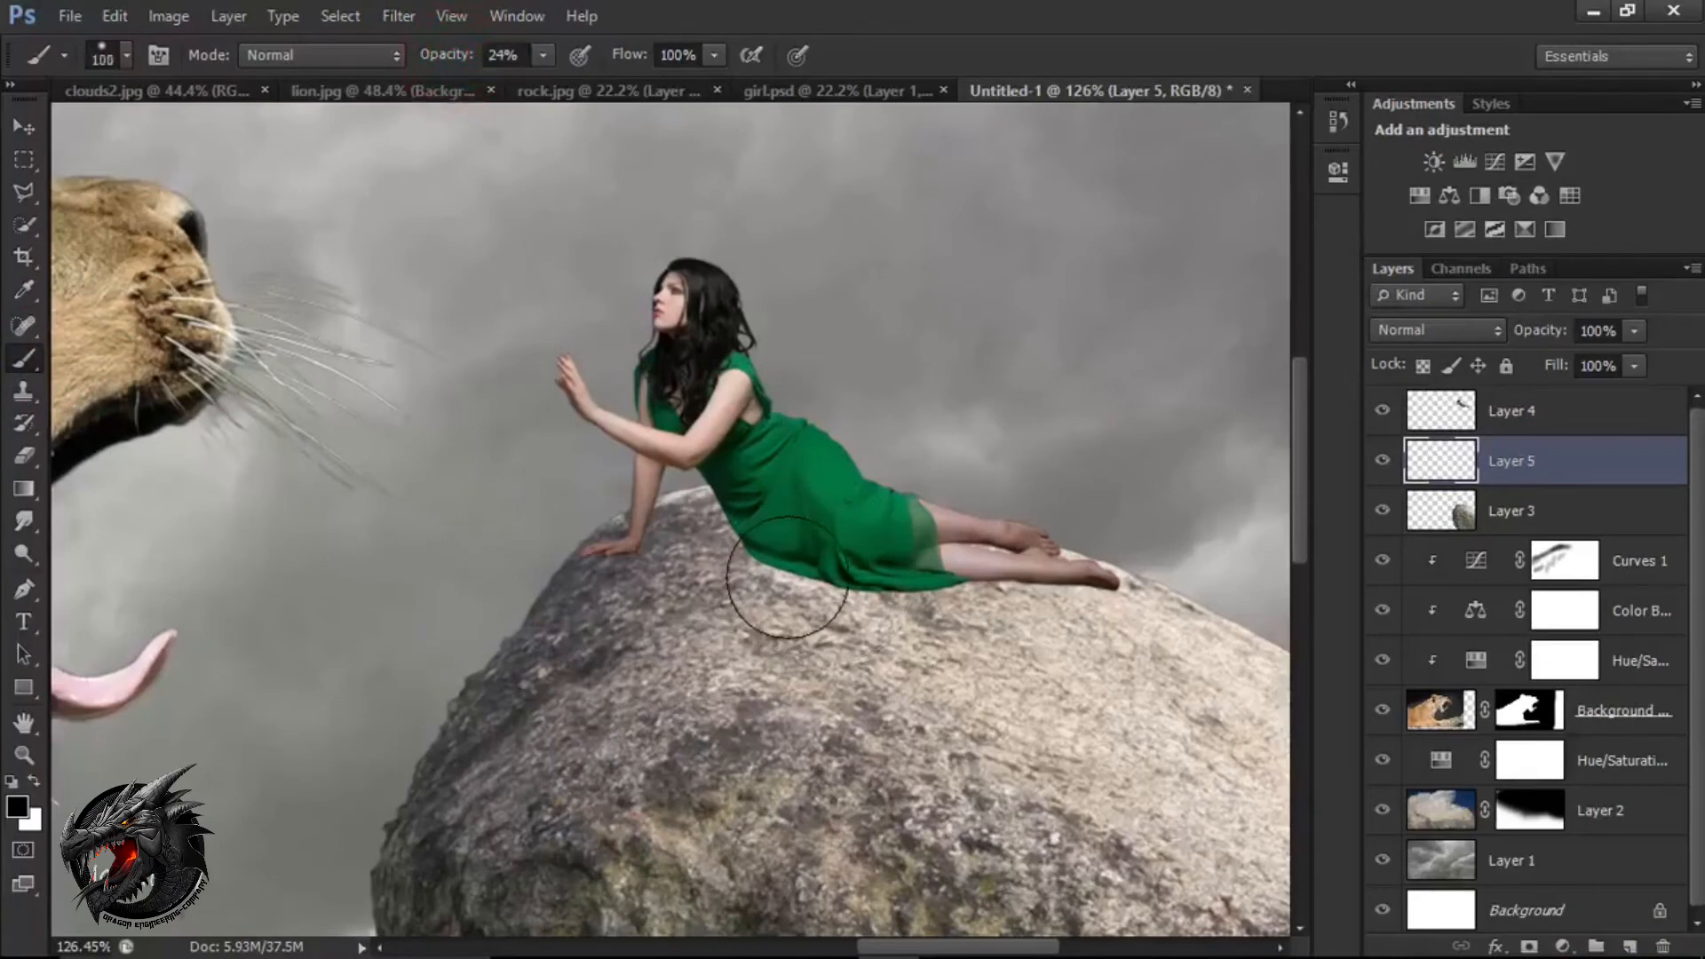
{"action": "key", "text": "bracketleft"}
{"action": "key", "text": "bracketleft"}
{"action": "key", "text": "bracketleft"}
{"action": "key", "text": "bracketleft"}
{"action": "left_click_drag", "start_coordinate": [622, 552], "coordinate": [631, 556]}
{"action": "mouse_move", "coordinate": [748, 562]}
{"action": "left_mouse_down"}
{"action": "mouse_move", "coordinate": [870, 627]}
{"action": "mouse_move", "coordinate": [801, 573]}
{"action": "mouse_move", "coordinate": [844, 608]}
{"action": "left_mouse_up"}
{"action": "mouse_move", "coordinate": [615, 565]}
{"action": "left_mouse_down"}
{"action": "mouse_move", "coordinate": [612, 596]}
{"action": "mouse_move", "coordinate": [589, 563]}
{"action": "left_mouse_up"}
{"action": "mouse_move", "coordinate": [771, 568]}
{"action": "left_mouse_down"}
{"action": "mouse_move", "coordinate": [867, 616]}
{"action": "mouse_move", "coordinate": [780, 575]}
{"action": "mouse_move", "coordinate": [889, 600]}
{"action": "mouse_move", "coordinate": [819, 589]}
{"action": "mouse_move", "coordinate": [1095, 581]}
{"action": "mouse_move", "coordinate": [1060, 586]}
{"action": "mouse_move", "coordinate": [1107, 588]}
{"action": "mouse_move", "coordinate": [1061, 584]}
{"action": "mouse_move", "coordinate": [1171, 625]}
{"action": "mouse_move", "coordinate": [1096, 571]}
{"action": "mouse_move", "coordinate": [1142, 610]}
{"action": "mouse_move", "coordinate": [1065, 568]}
{"action": "mouse_move", "coordinate": [1158, 604]}
{"action": "mouse_move", "coordinate": [1131, 596]}
{"action": "mouse_move", "coordinate": [1142, 577]}
{"action": "mouse_move", "coordinate": [1205, 620]}
{"action": "mouse_move", "coordinate": [1134, 579]}
{"action": "left_mouse_up"}
Clip the shadow layer, Layer 5, to the rock layer and compare the image with and without the shadows.
{"action": "right_click", "coordinate": [1550, 478]}
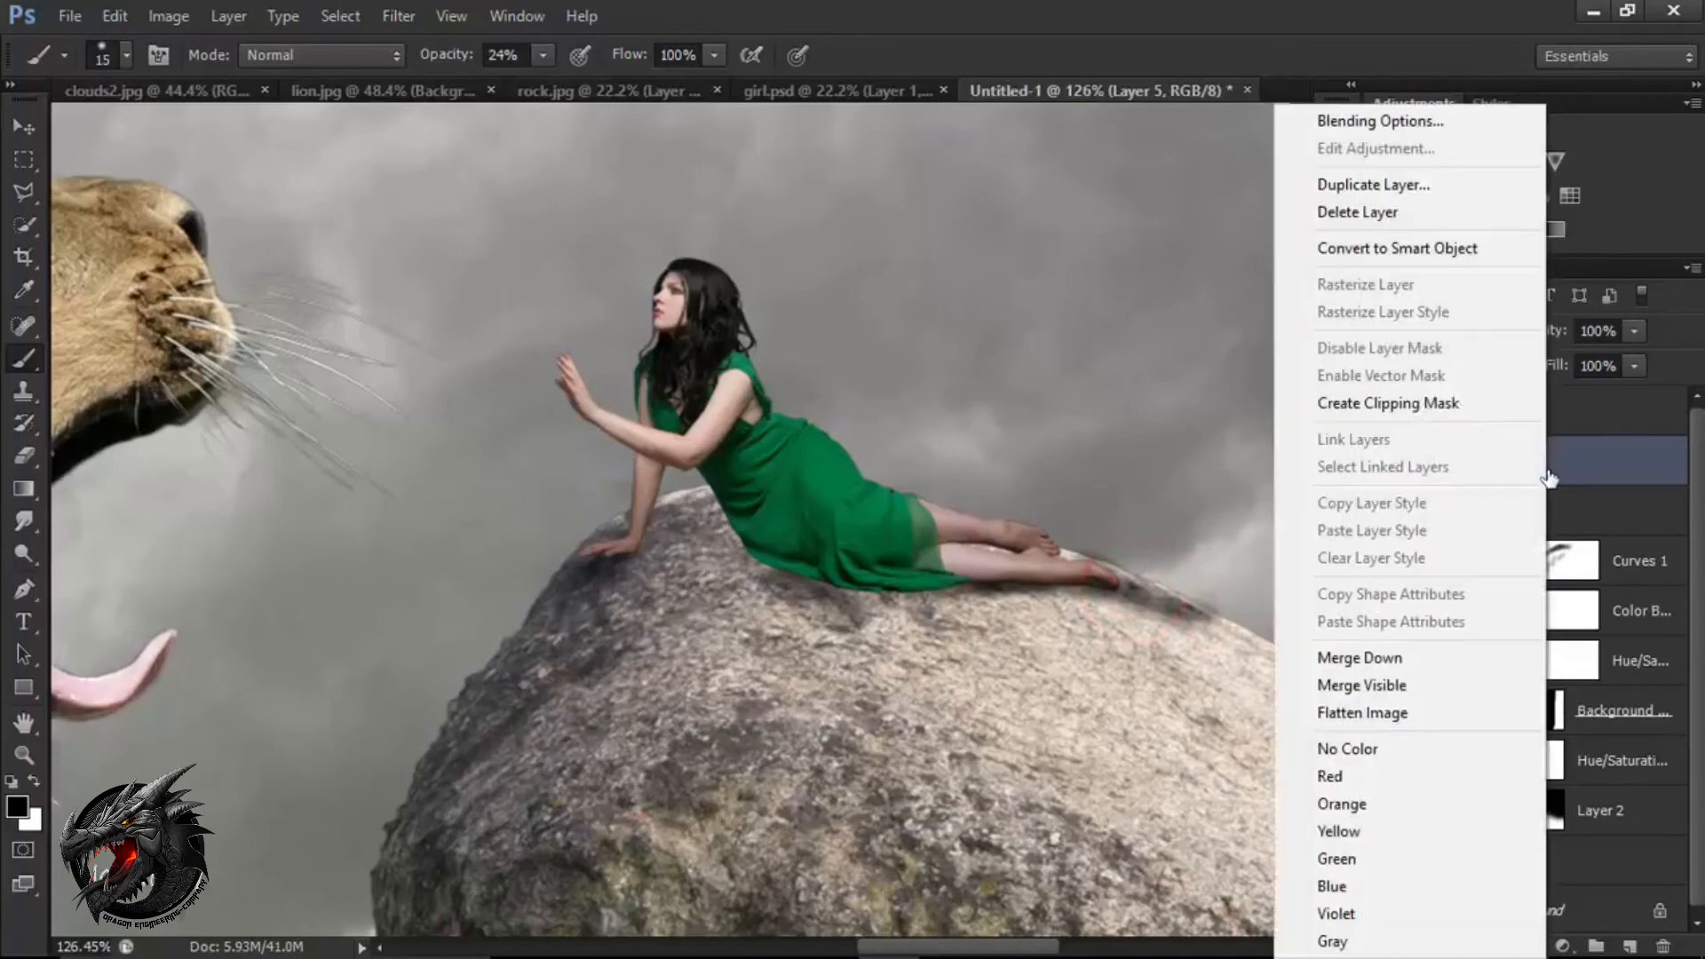
{"action": "left_click", "coordinate": [1459, 410]}
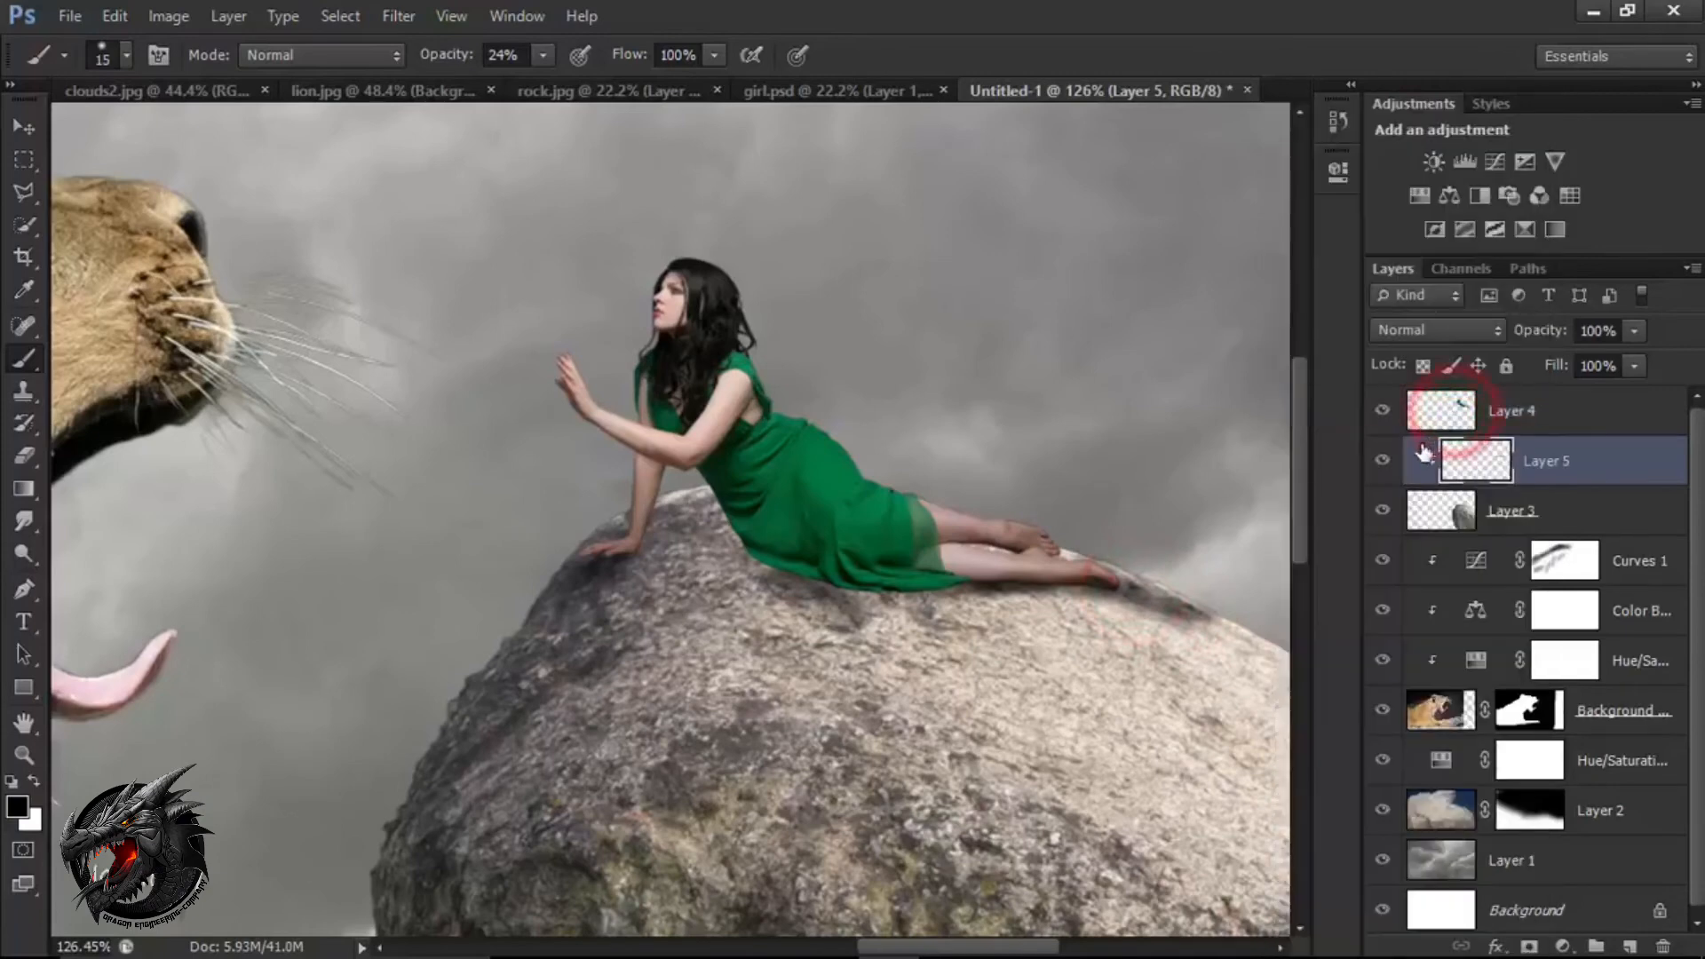
{"action": "left_click", "coordinate": [1383, 462]}
{"action": "left_click", "coordinate": [1383, 462]}
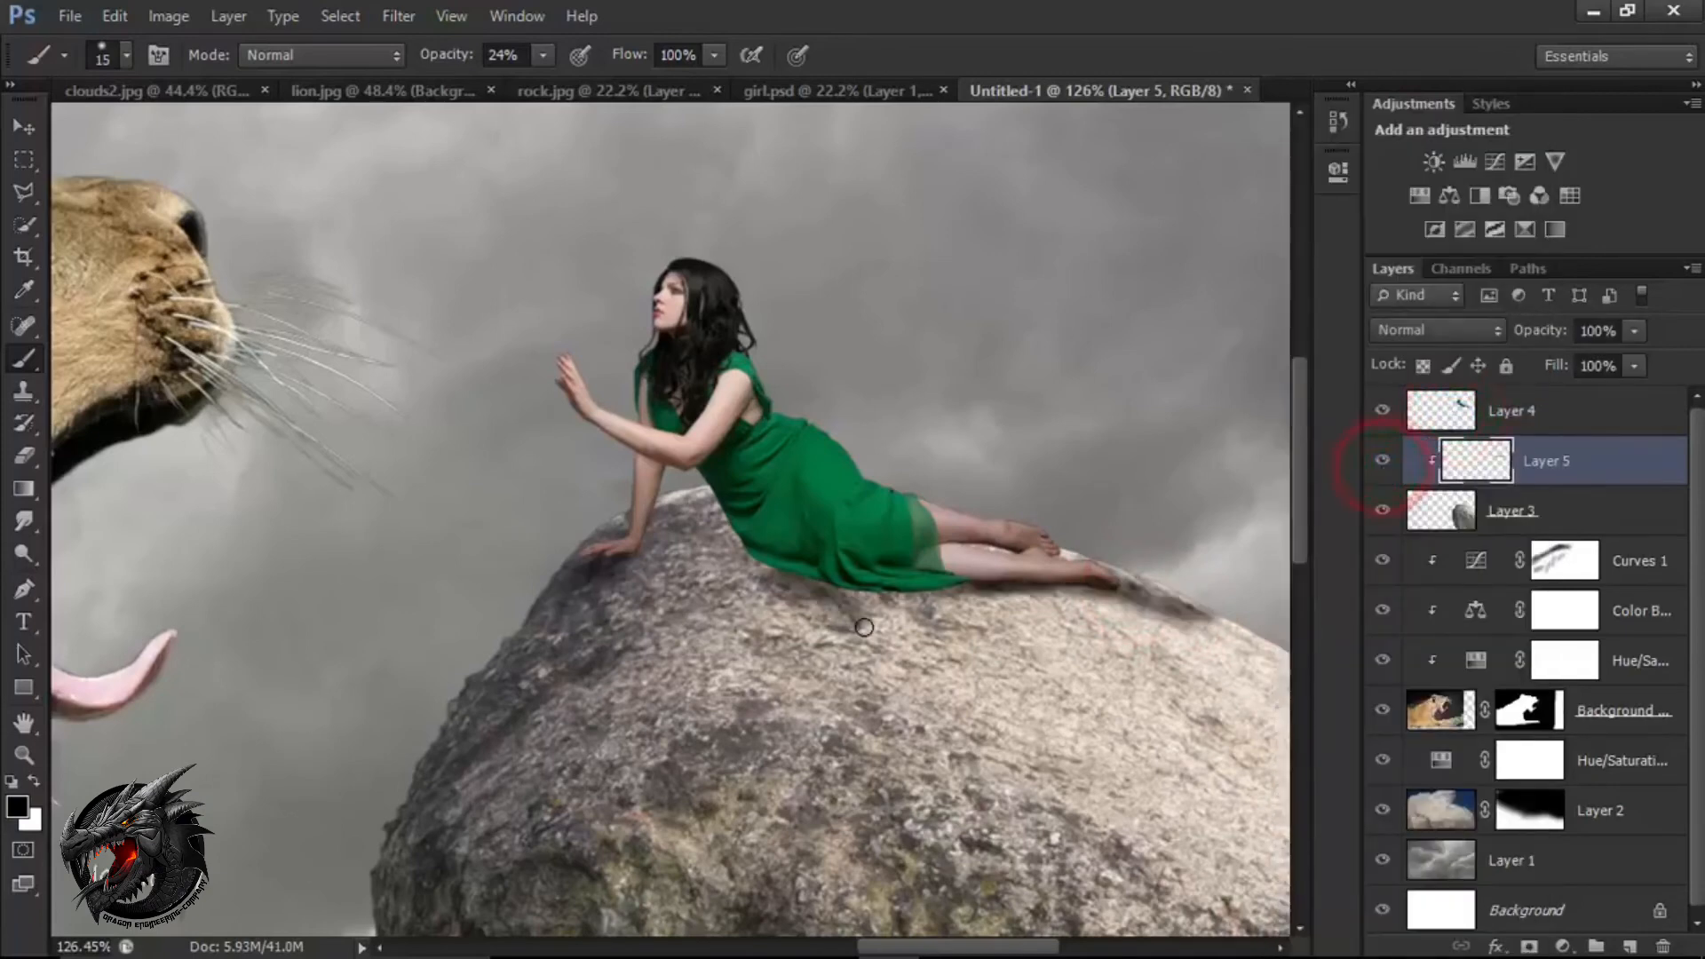
Paint softer, wider shadows on the rock below the woman's dress, legs and arm with 80 px and 45 px brushes.
{"action": "left_click", "coordinate": [838, 628]}
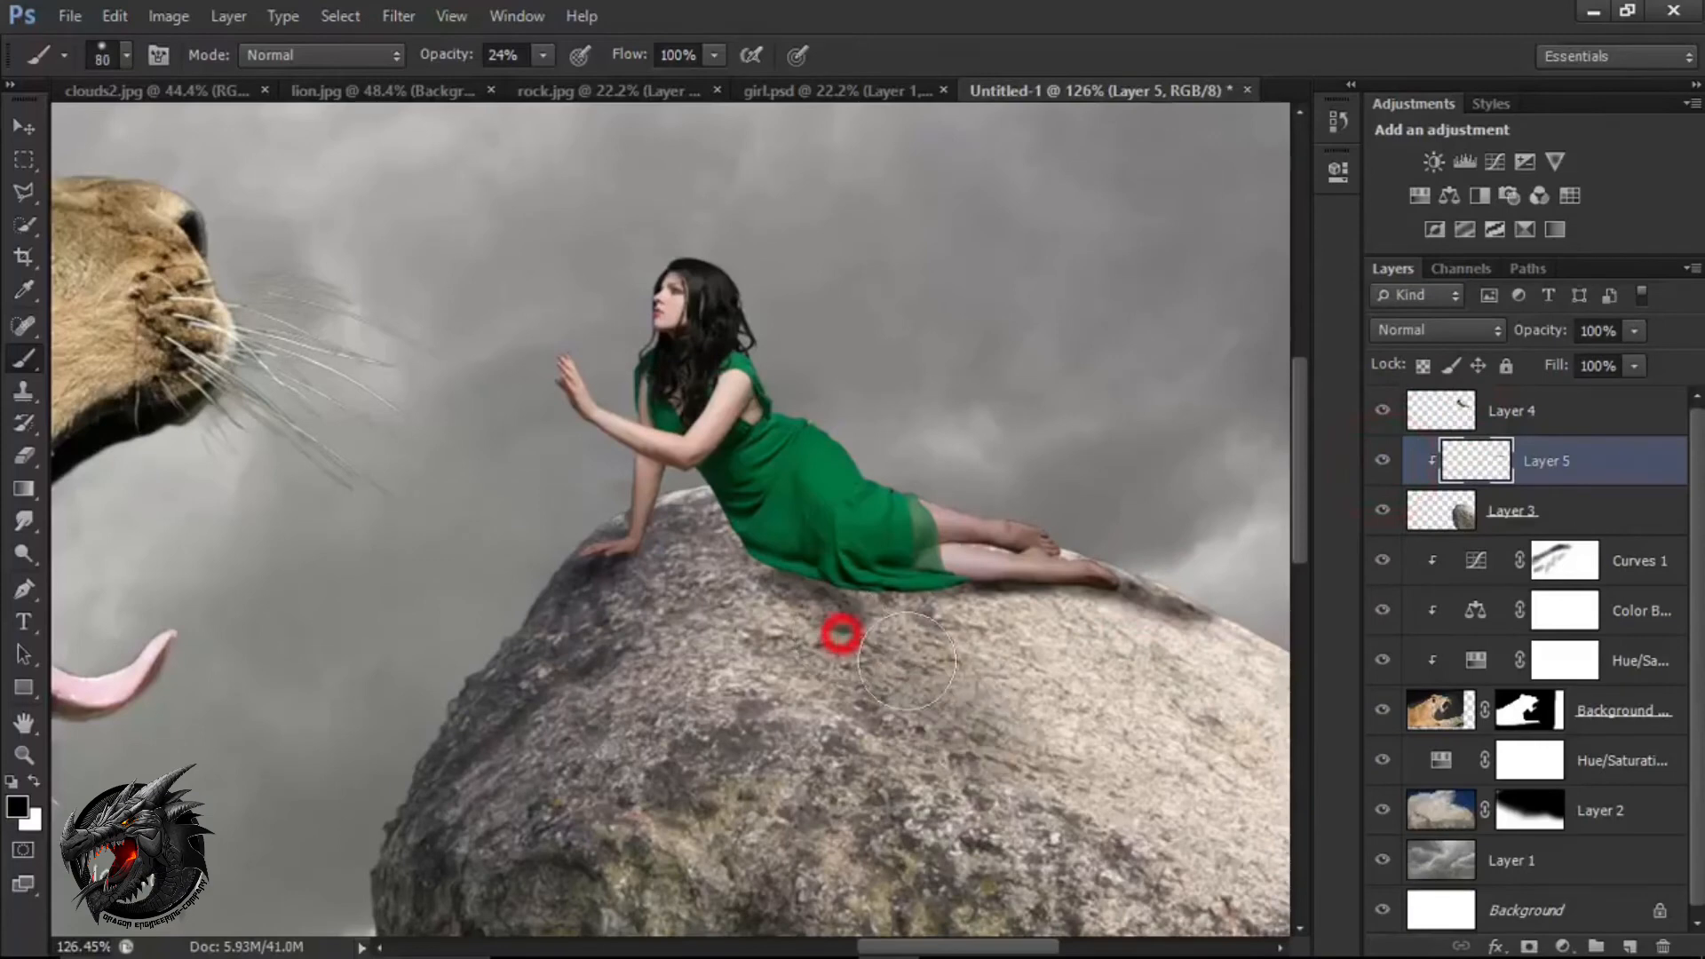
{"action": "left_click", "coordinate": [944, 640]}
{"action": "key", "text": "bracketleft"}
{"action": "key", "text": "bracketleft"}
{"action": "key", "text": "bracketleft"}
{"action": "key", "text": "bracketleft"}
{"action": "left_click", "coordinate": [1020, 613]}
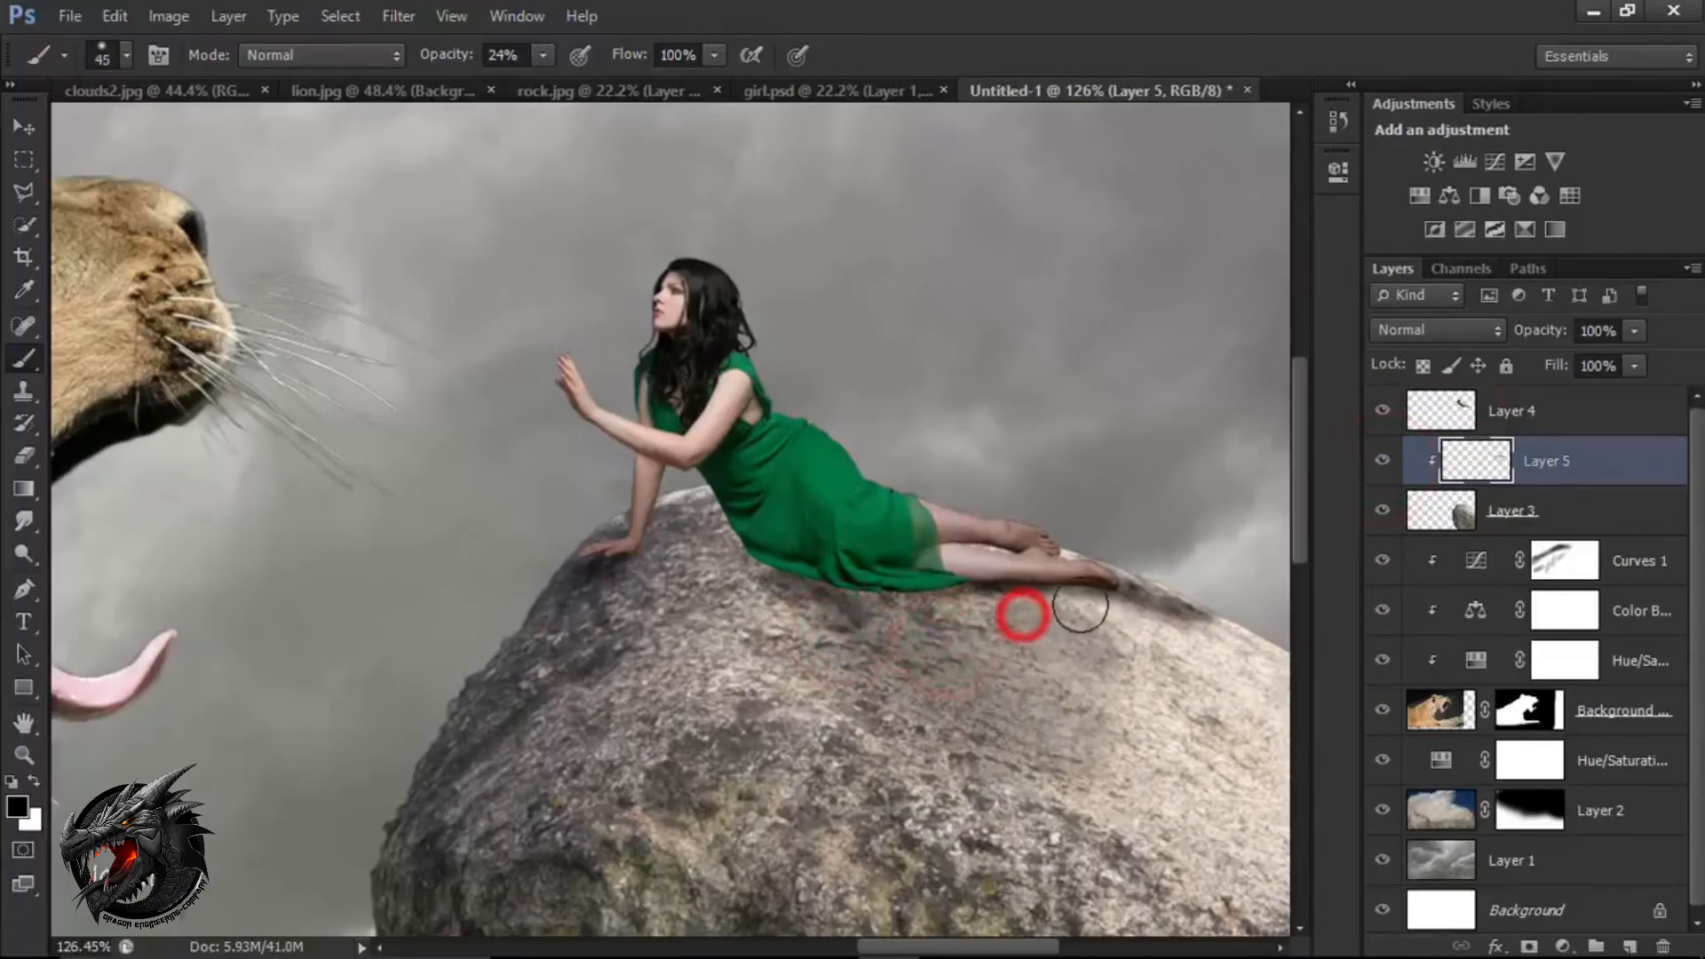
{"action": "left_click", "coordinate": [1161, 659]}
{"action": "left_click", "coordinate": [1203, 648]}
{"action": "left_click", "coordinate": [656, 605]}
{"action": "mouse_move", "coordinate": [676, 623]}
{"action": "left_mouse_down"}
{"action": "mouse_move", "coordinate": [766, 697]}
{"action": "mouse_move", "coordinate": [736, 549]}
{"action": "left_mouse_up"}
{"action": "scroll", "coordinate": [746, 663], "scroll_direction": "down", "scroll_amount": 4}
{"action": "mouse_move", "coordinate": [933, 487]}
{"action": "left_mouse_down"}
{"action": "mouse_move", "coordinate": [1034, 583]}
{"action": "mouse_move", "coordinate": [973, 492]}
{"action": "left_mouse_up"}
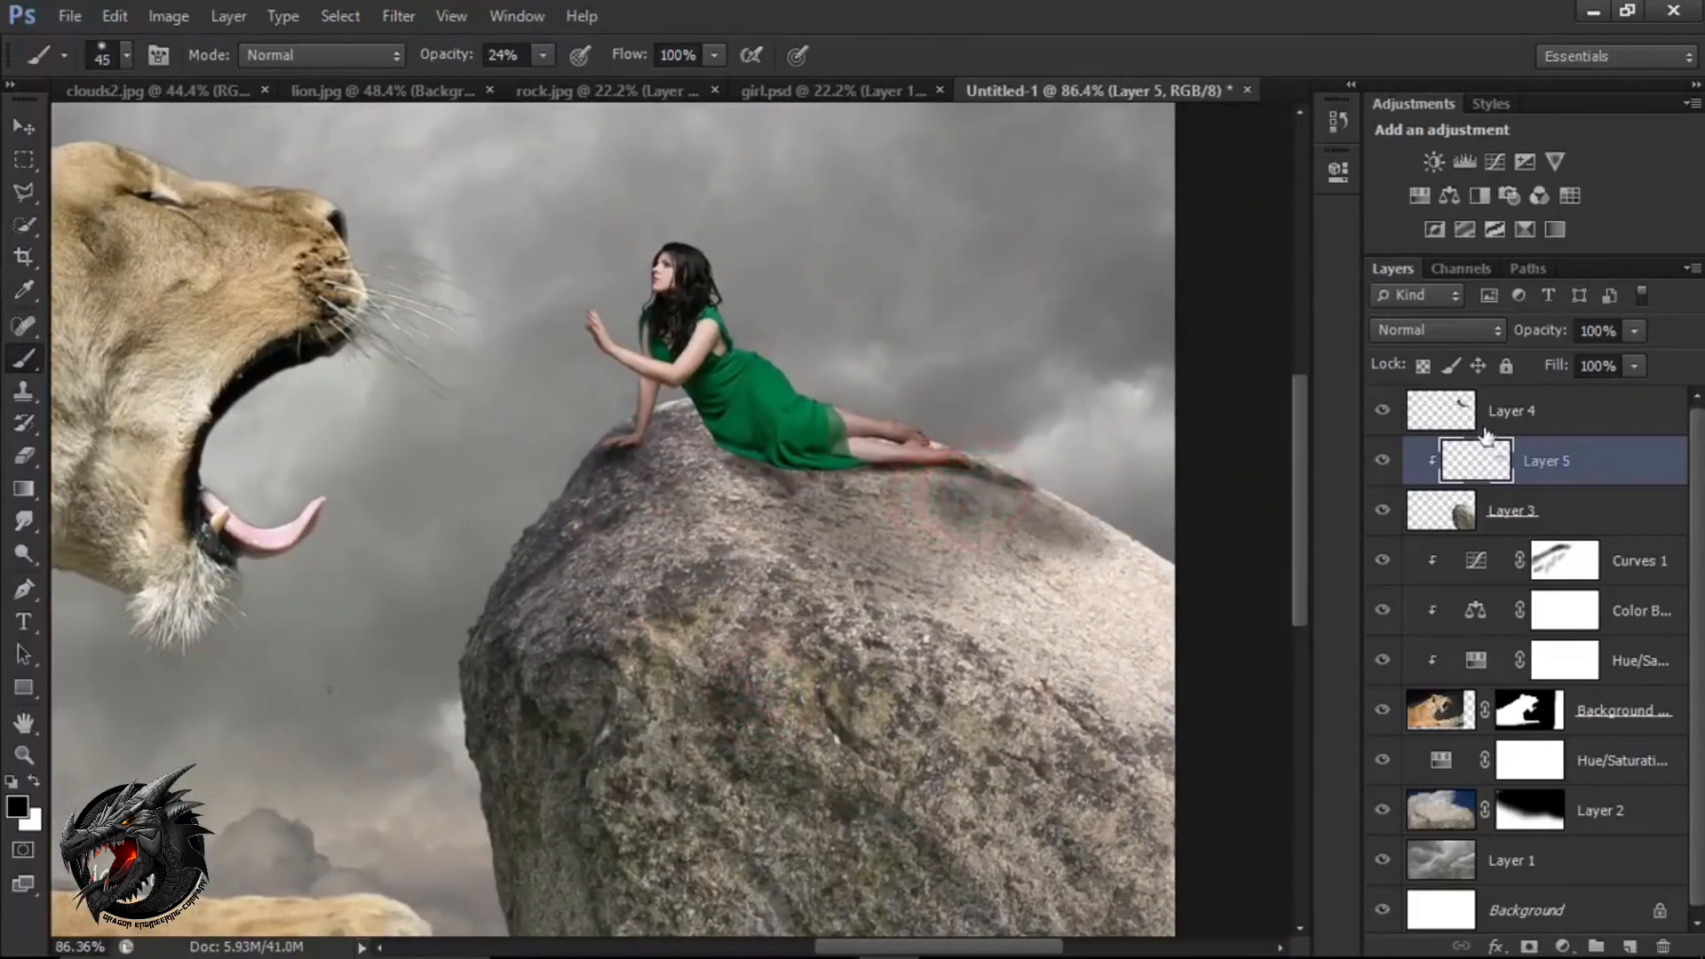
Lower the opacity of the shadow layer, Layer 5, to 55%.
{"action": "left_click", "coordinate": [1634, 332]}
{"action": "mouse_move", "coordinate": [1633, 357]}
{"action": "left_mouse_down"}
{"action": "mouse_move", "coordinate": [1515, 354]}
{"action": "mouse_move", "coordinate": [1586, 365]}
{"action": "left_mouse_up"}
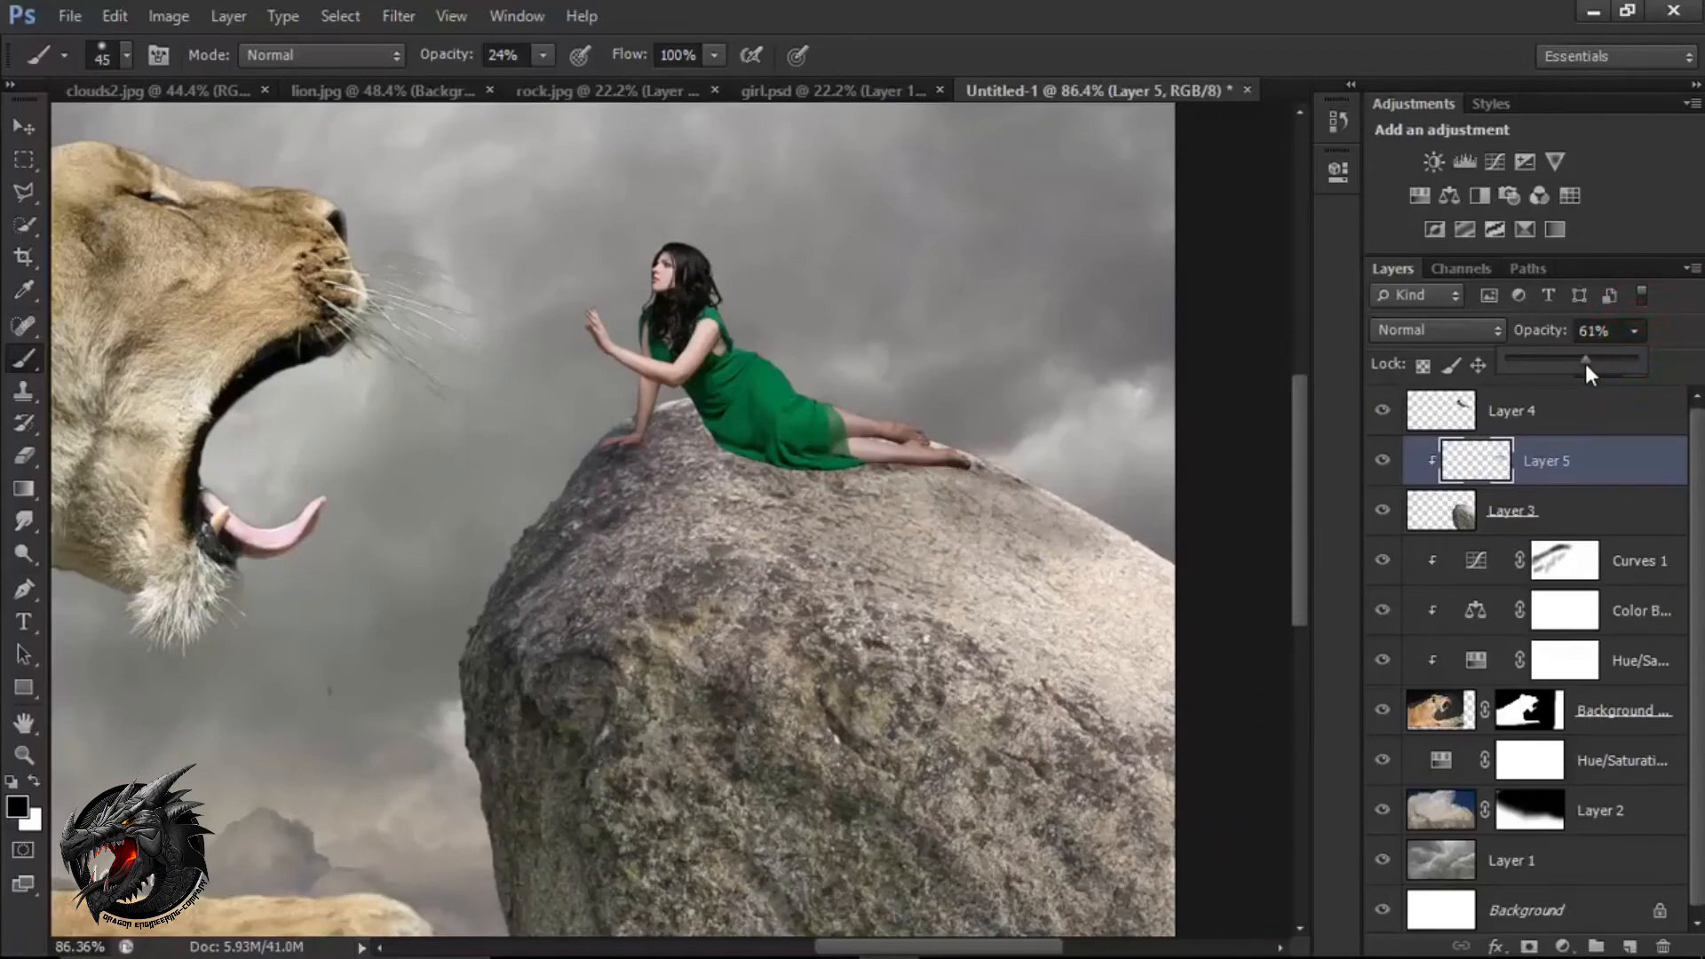
{"action": "left_click", "coordinate": [1561, 461]}
{"action": "scroll", "coordinate": [684, 491], "scroll_direction": "down", "scroll_amount": 1}
{"action": "scroll", "coordinate": [684, 491], "scroll_direction": "down", "scroll_amount": 3}
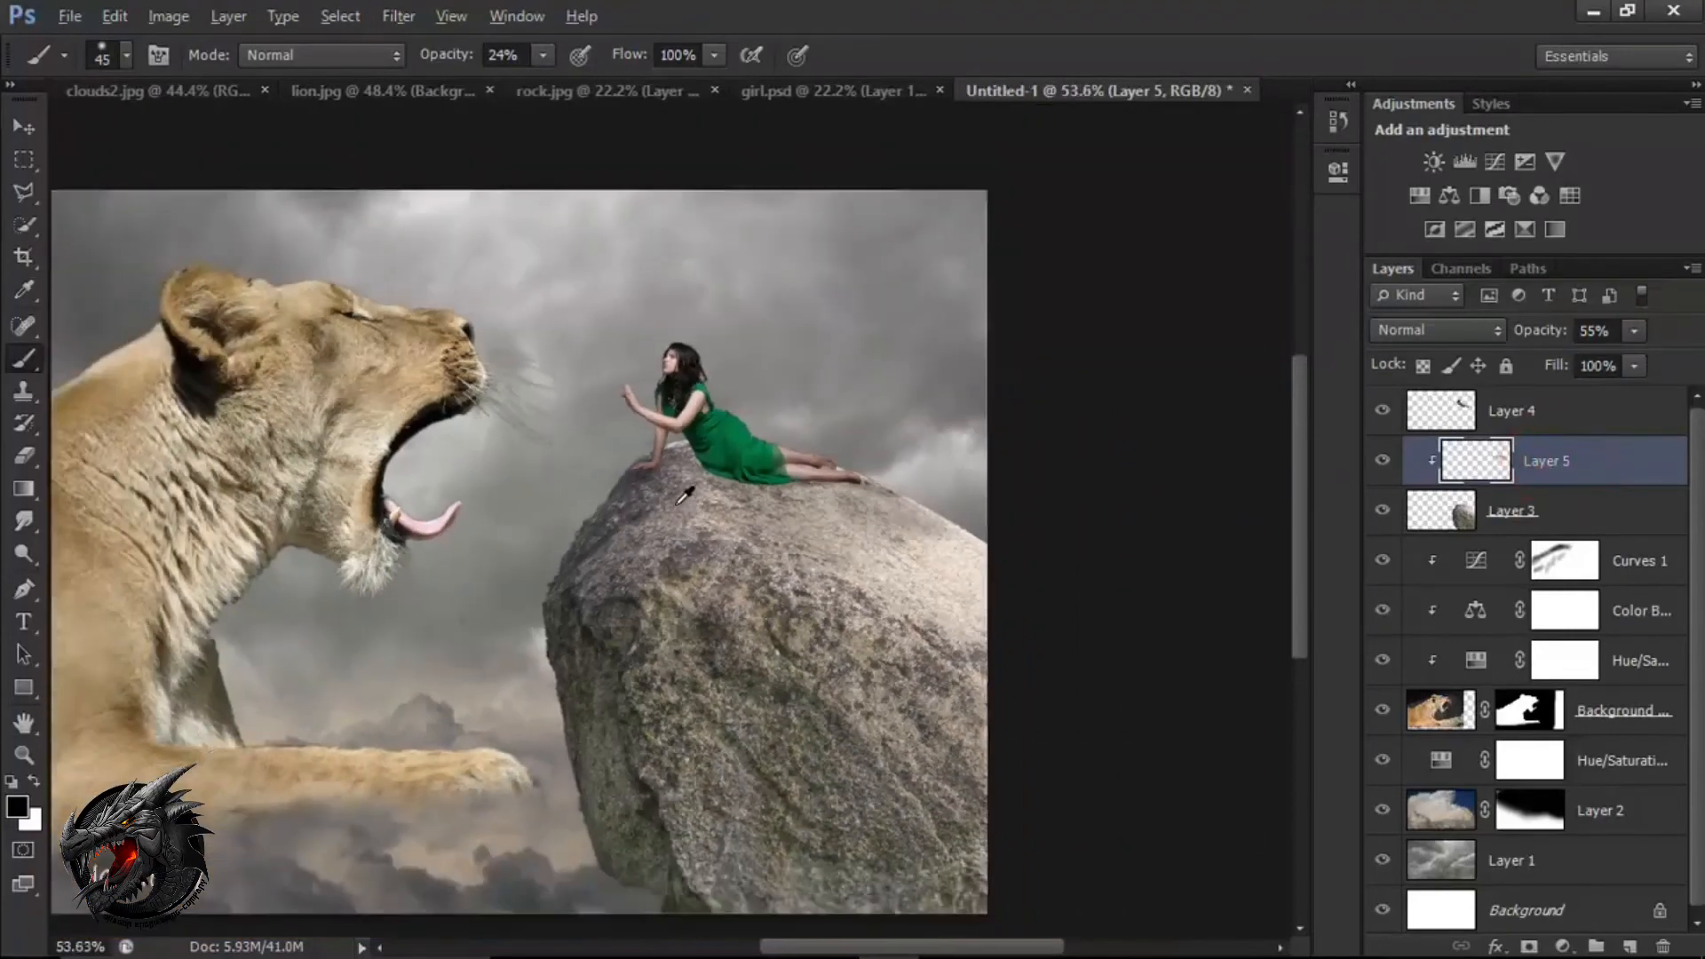
{"action": "key", "text": "v"}
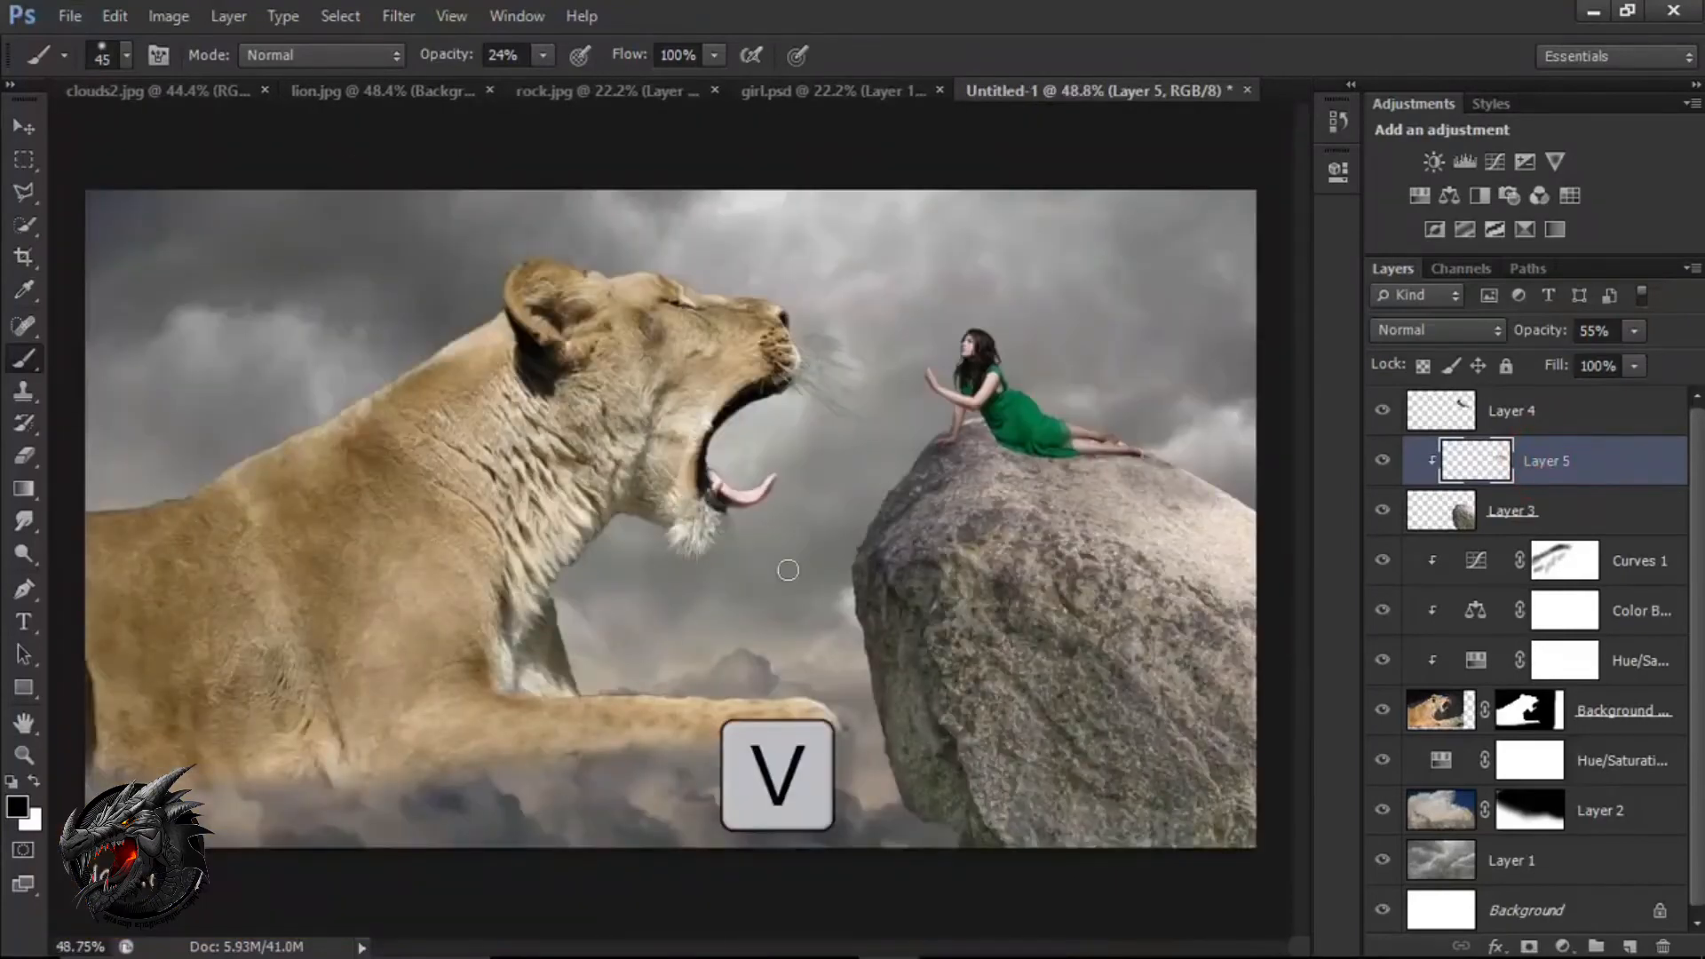
Add a Hue/Saturation adjustment clipped to the woman's layer with Saturation at -29.
{"action": "left_click", "coordinate": [1526, 419]}
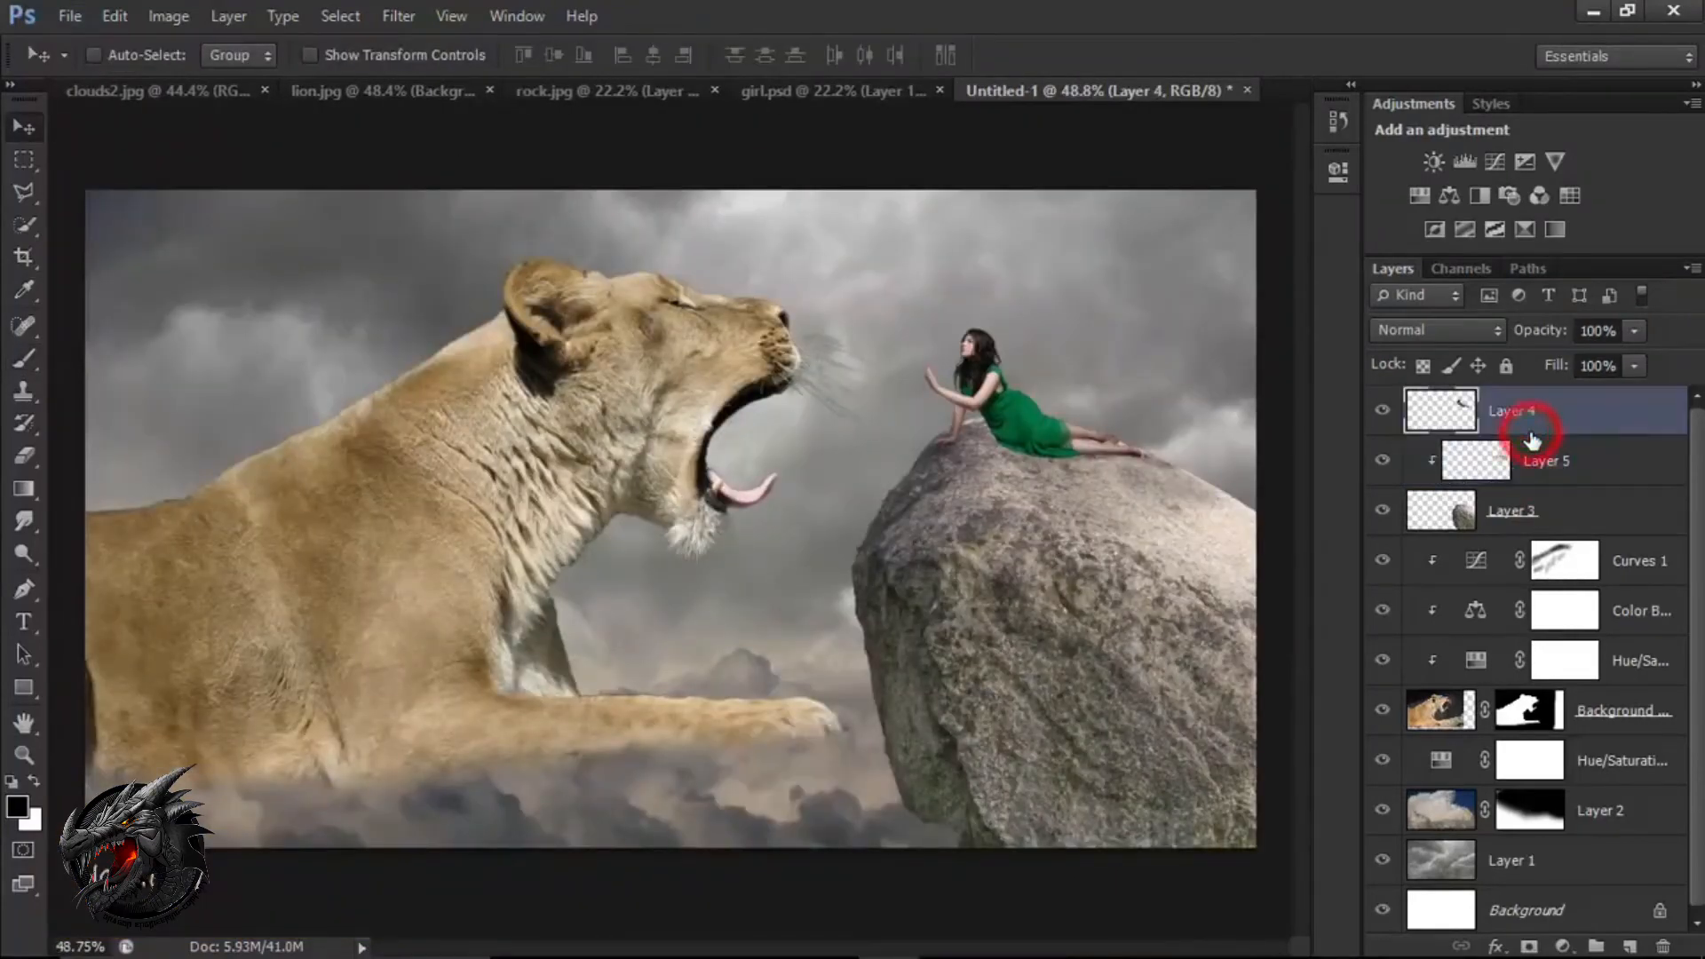
{"action": "left_click", "coordinate": [1565, 947]}
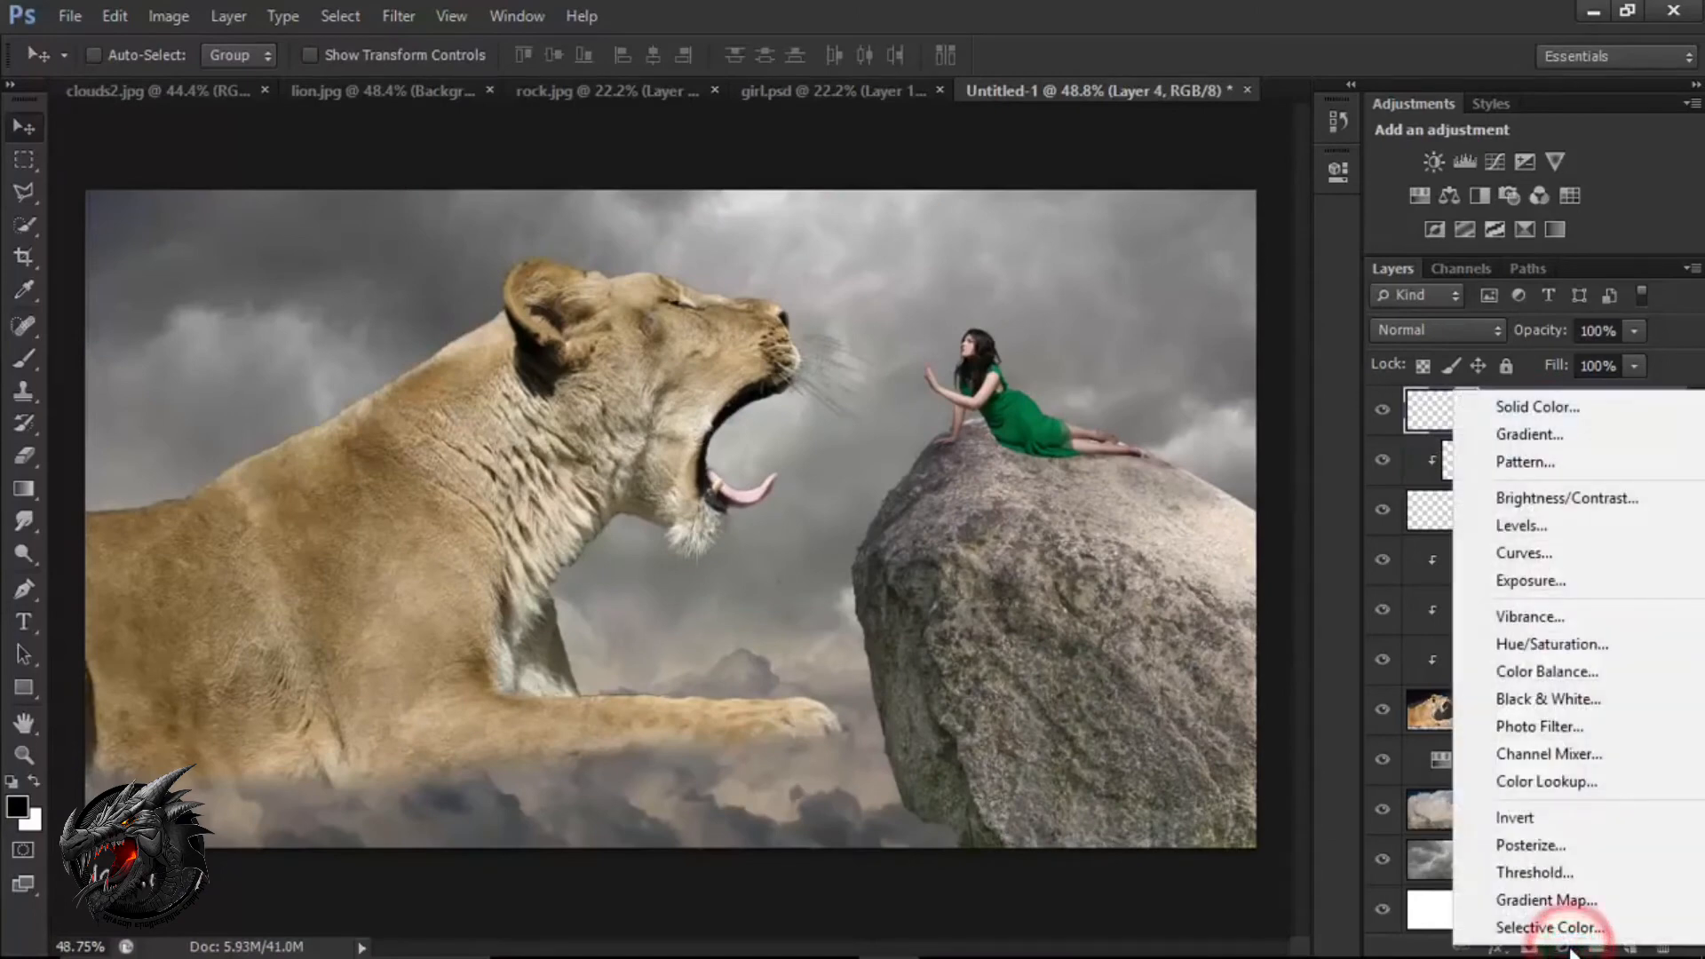
{"action": "left_click", "coordinate": [1606, 658]}
{"action": "left_click", "coordinate": [1117, 590]}
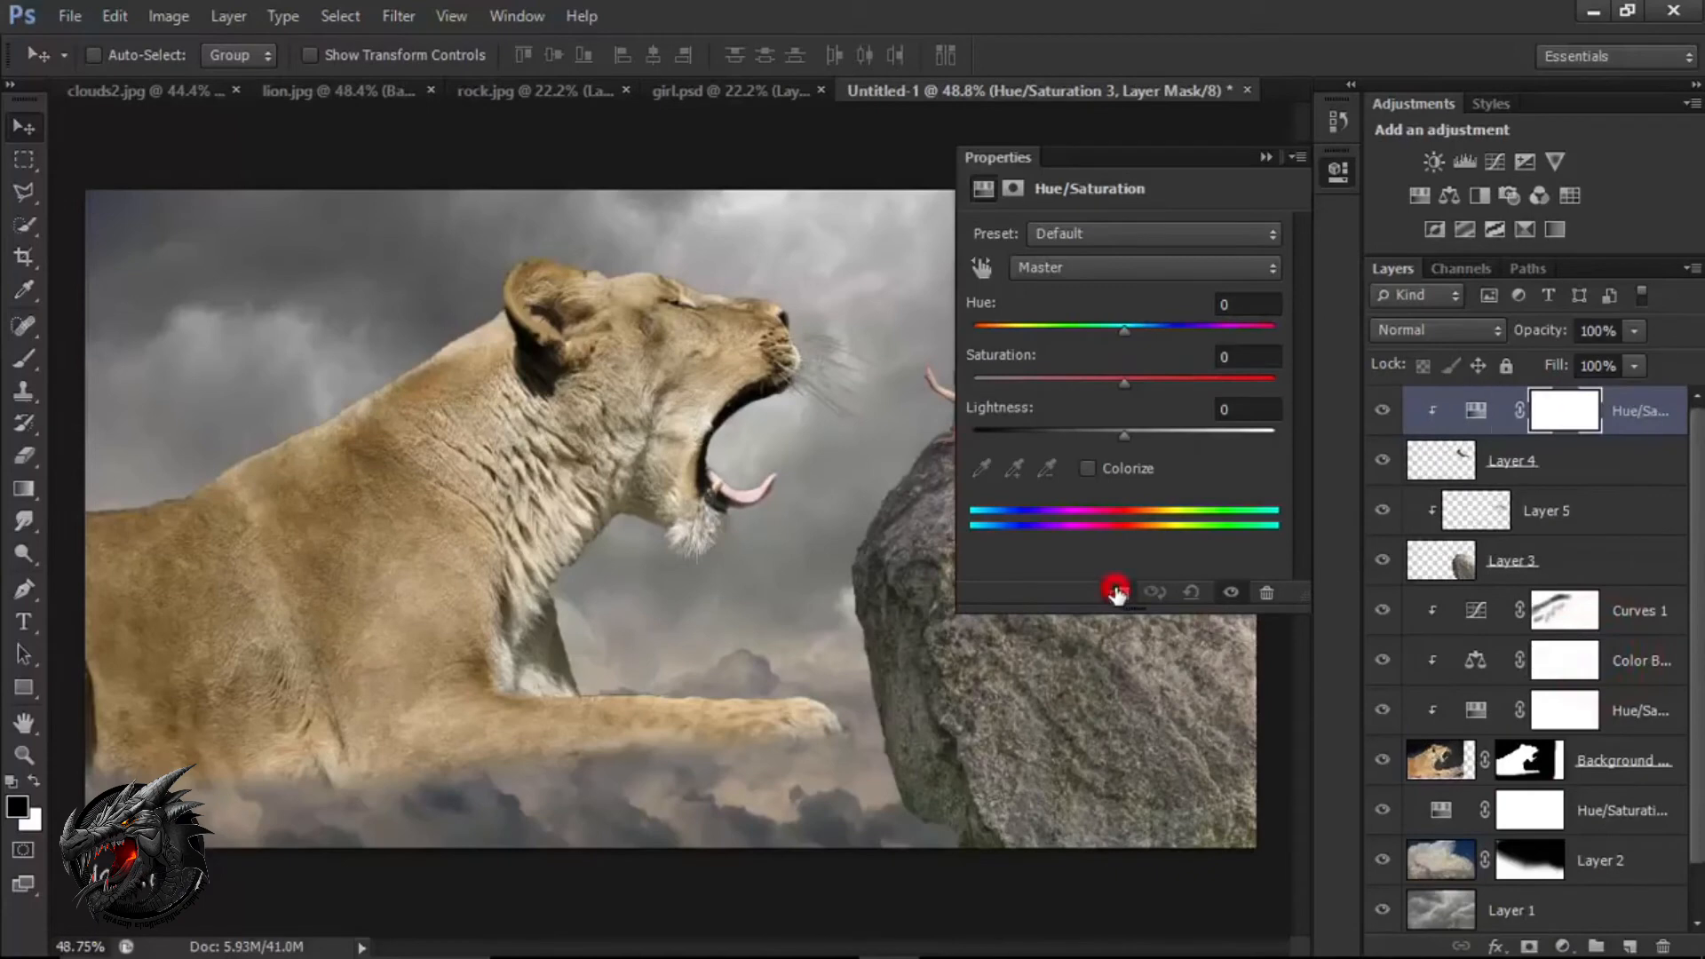
{"action": "left_click_drag", "start_coordinate": [1121, 385], "coordinate": [1081, 380]}
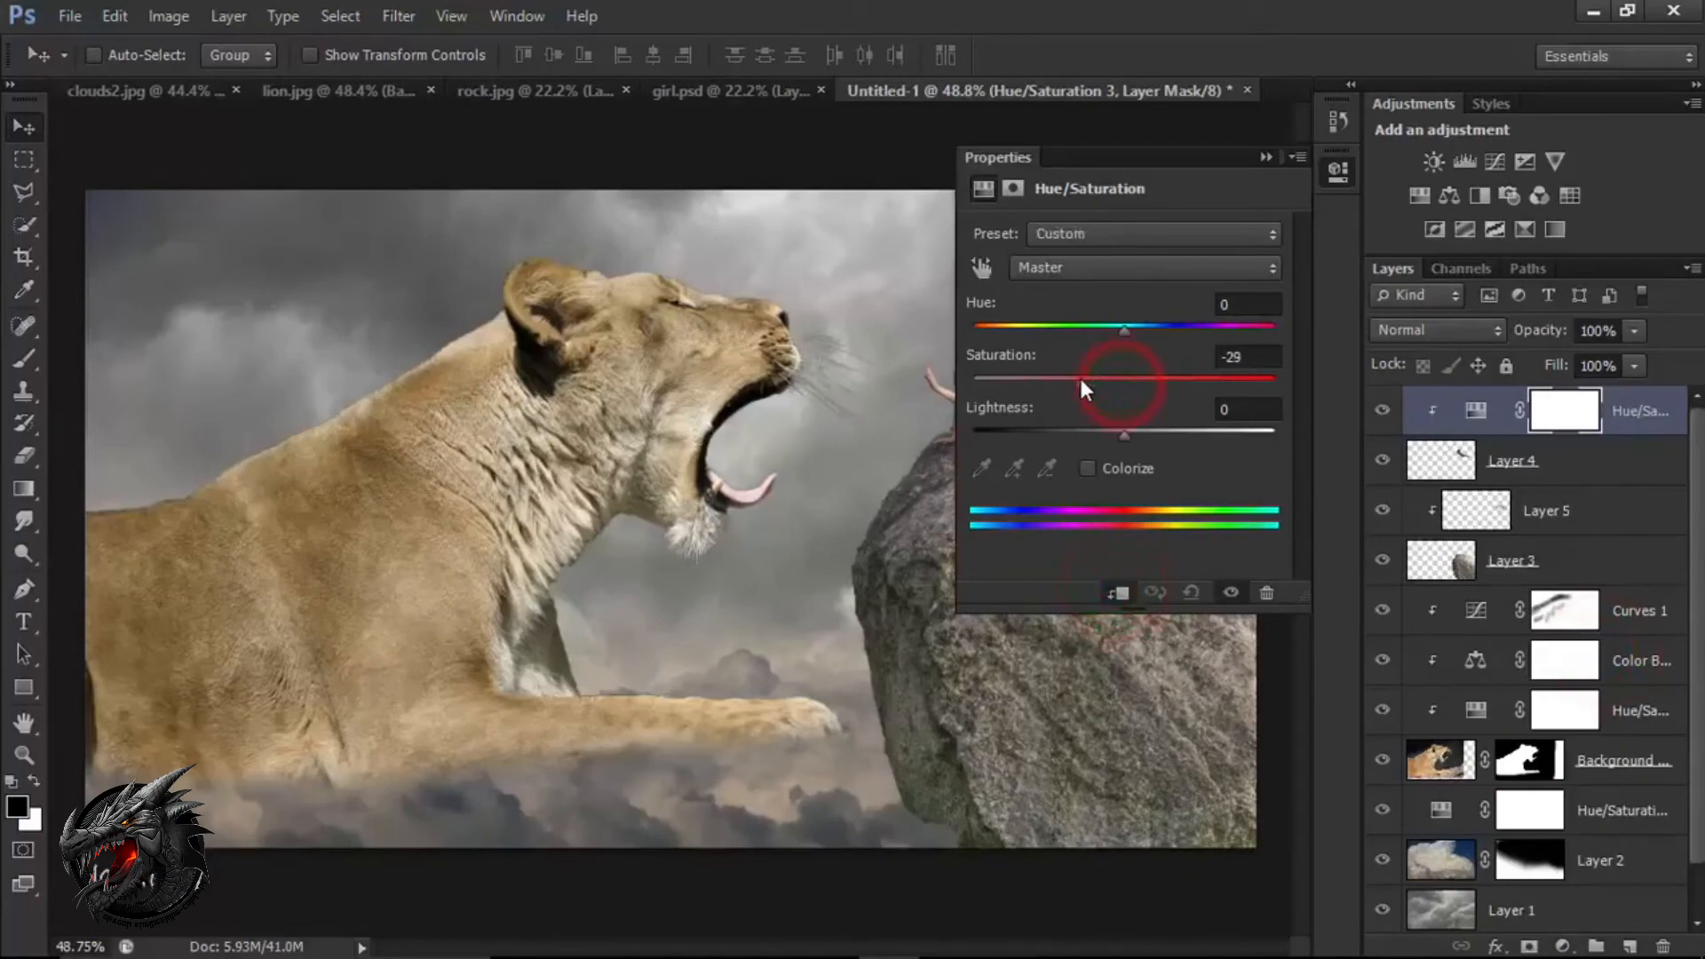
{"action": "left_click", "coordinate": [1261, 157]}
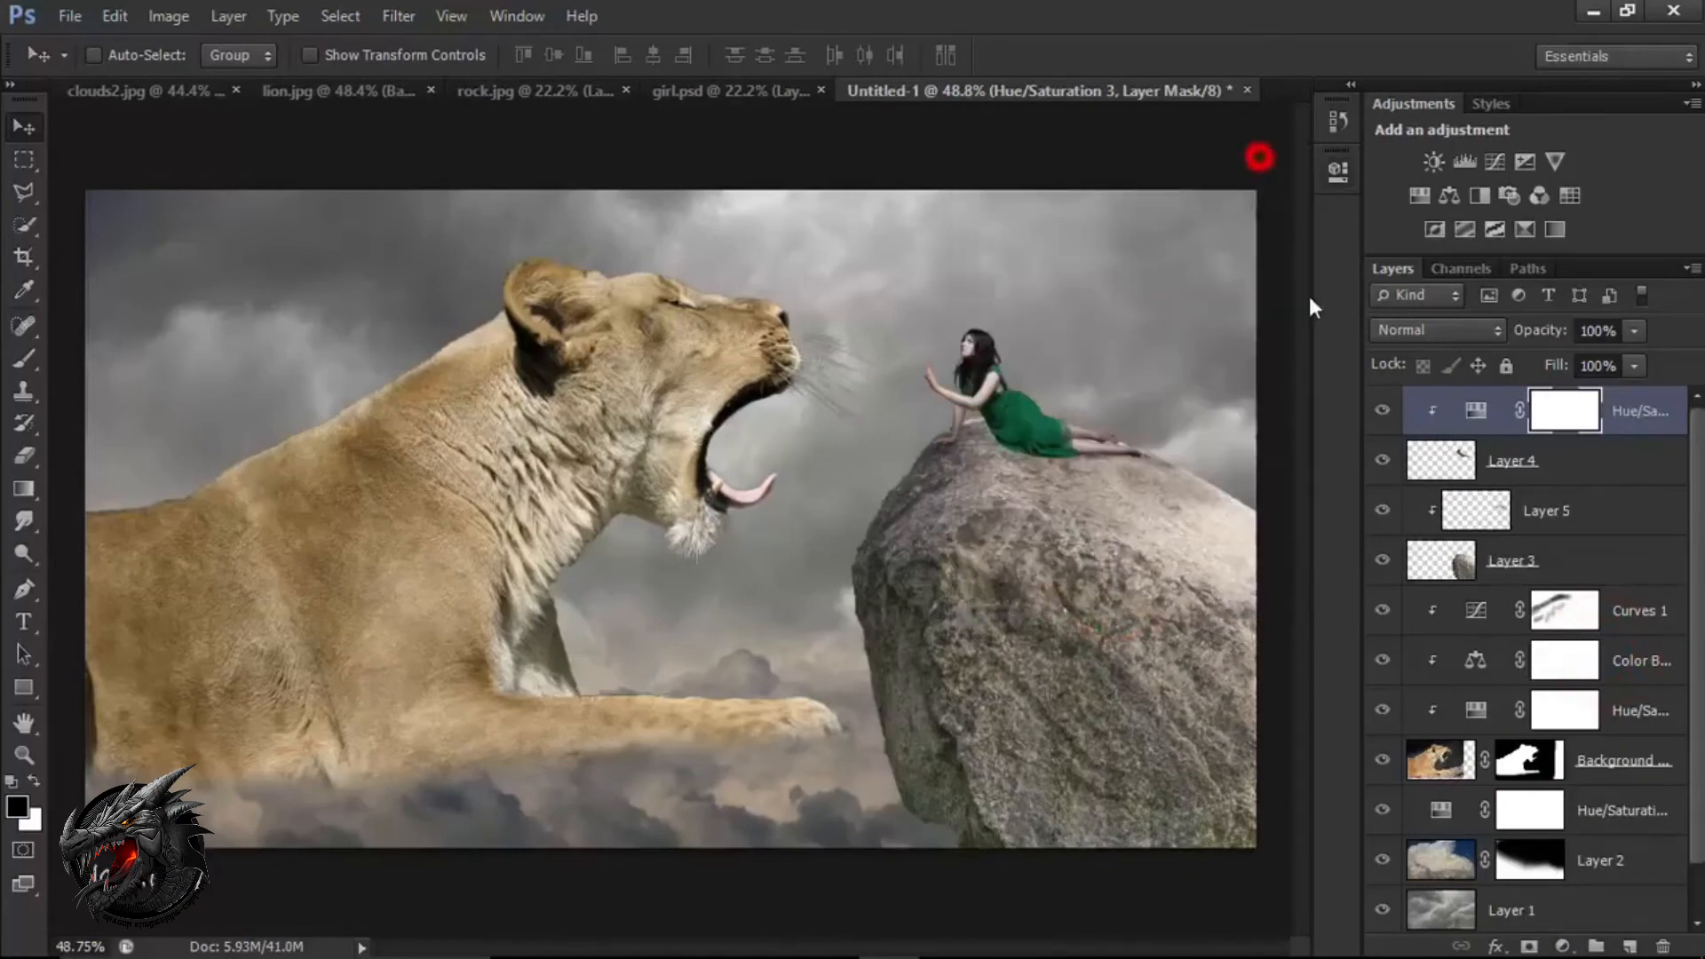
{"action": "left_click", "coordinate": [1385, 411]}
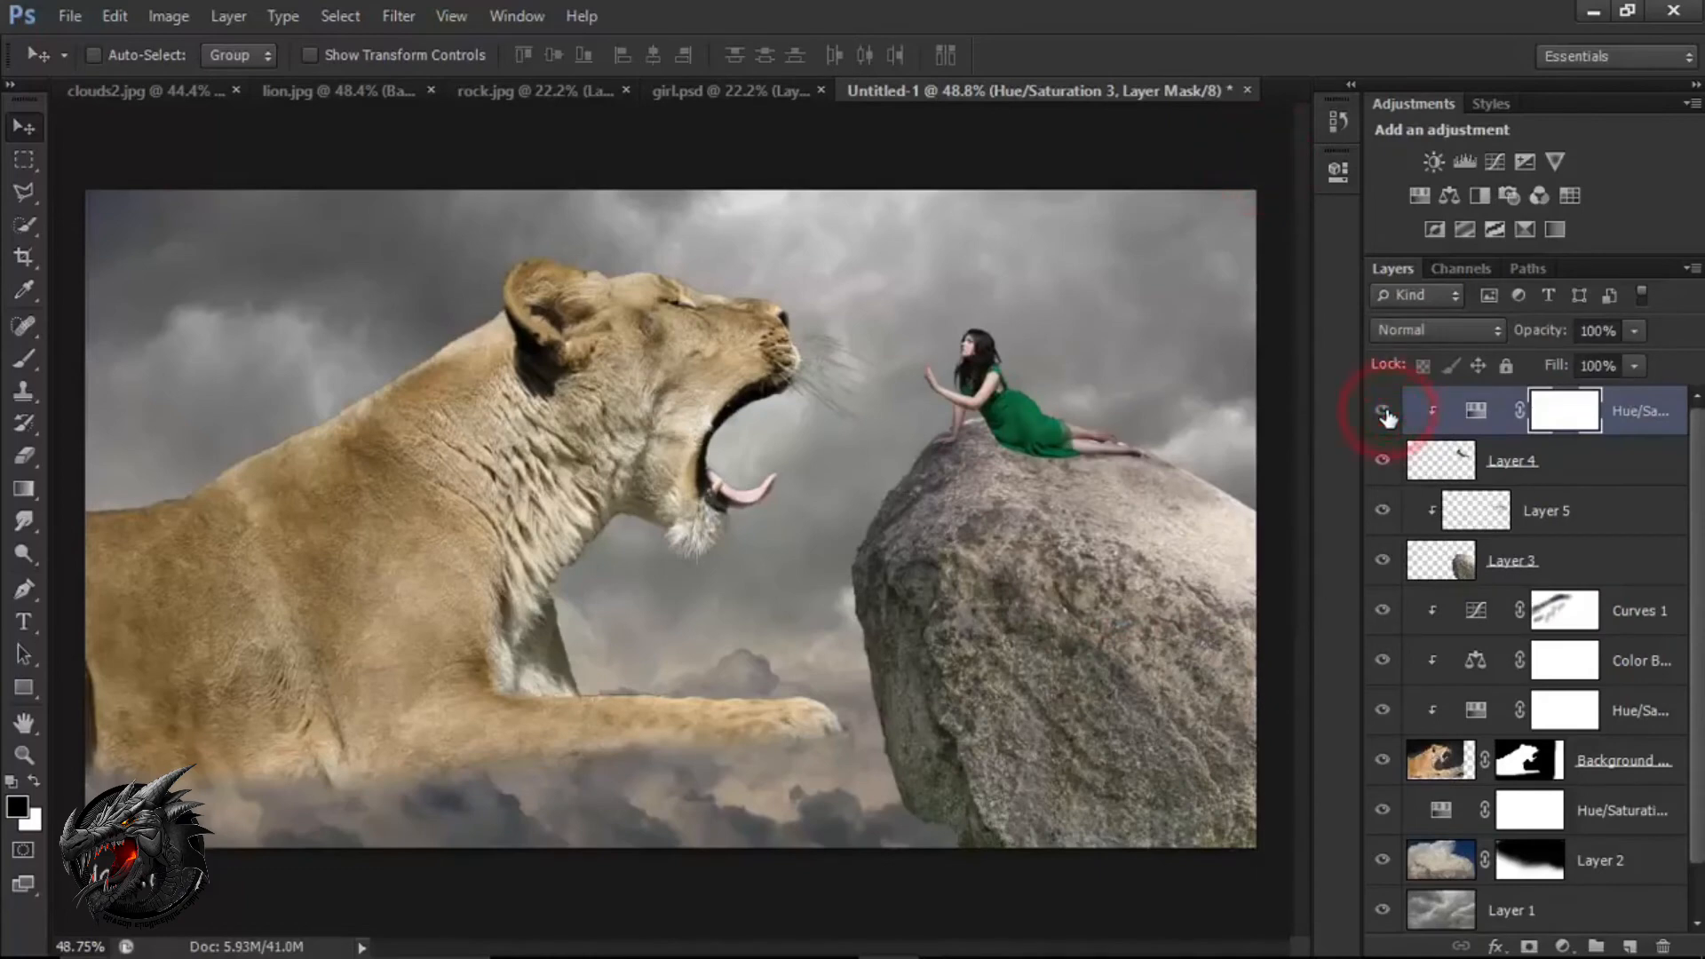
Add a new layer above Layer 5 for the Brush tool and clip it to the rock layer.
{"action": "left_click", "coordinate": [1517, 562]}
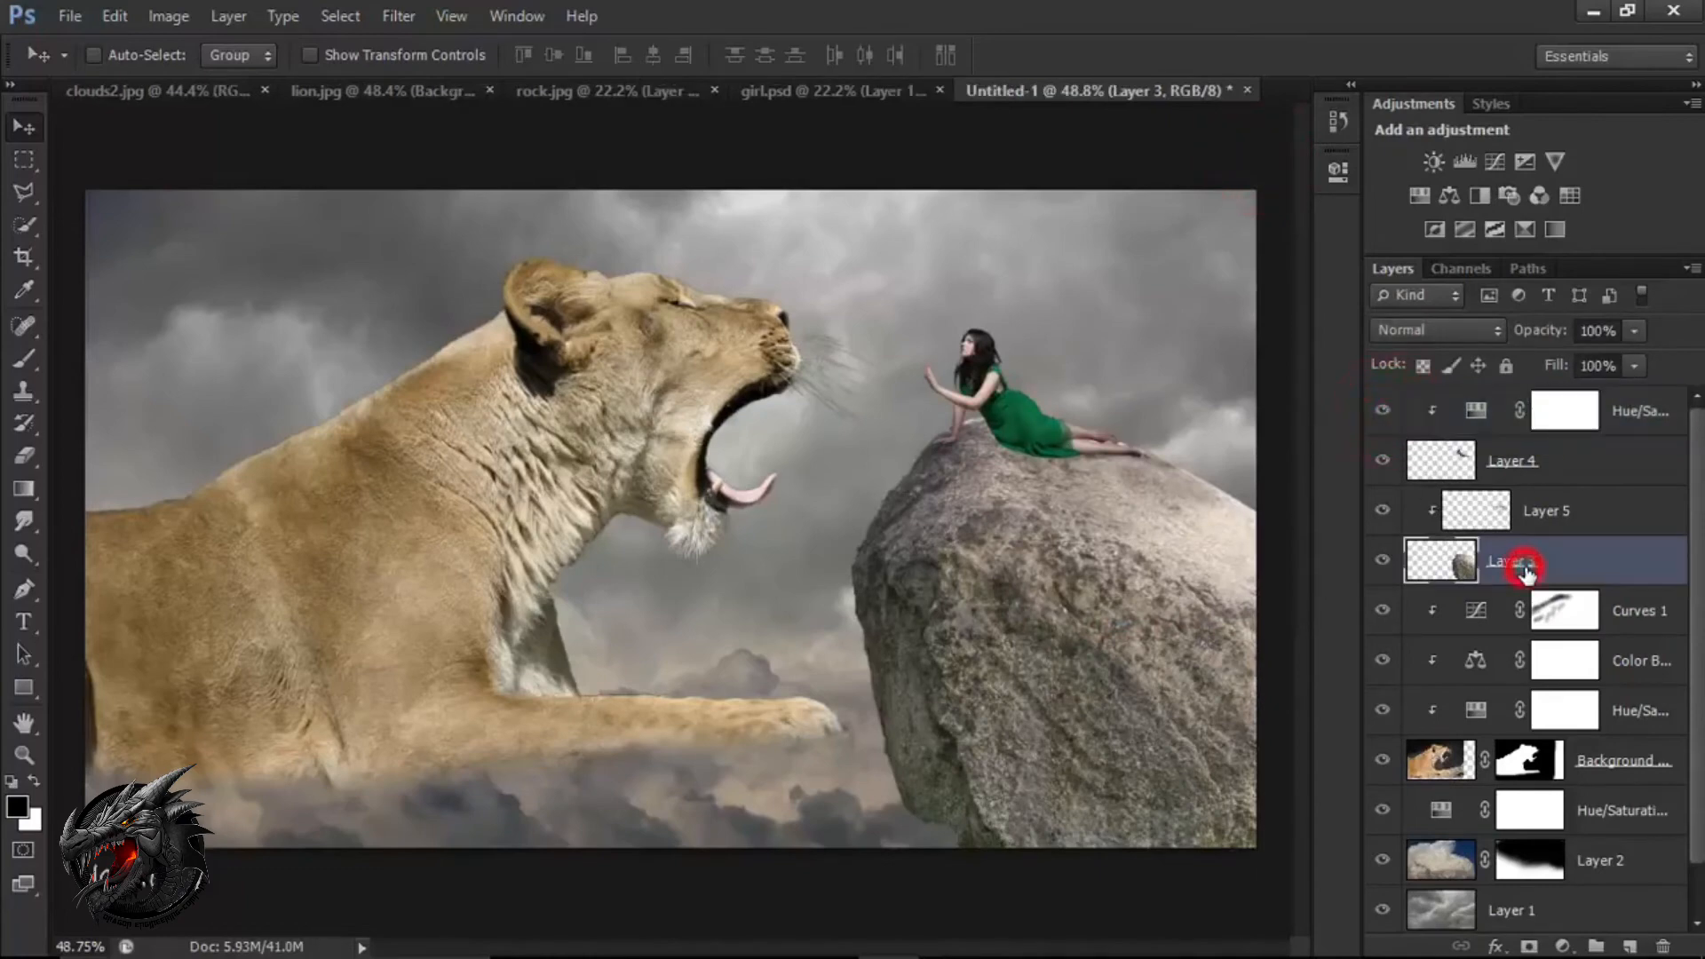
{"action": "left_click", "coordinate": [1378, 563]}
{"action": "left_click", "coordinate": [1379, 563]}
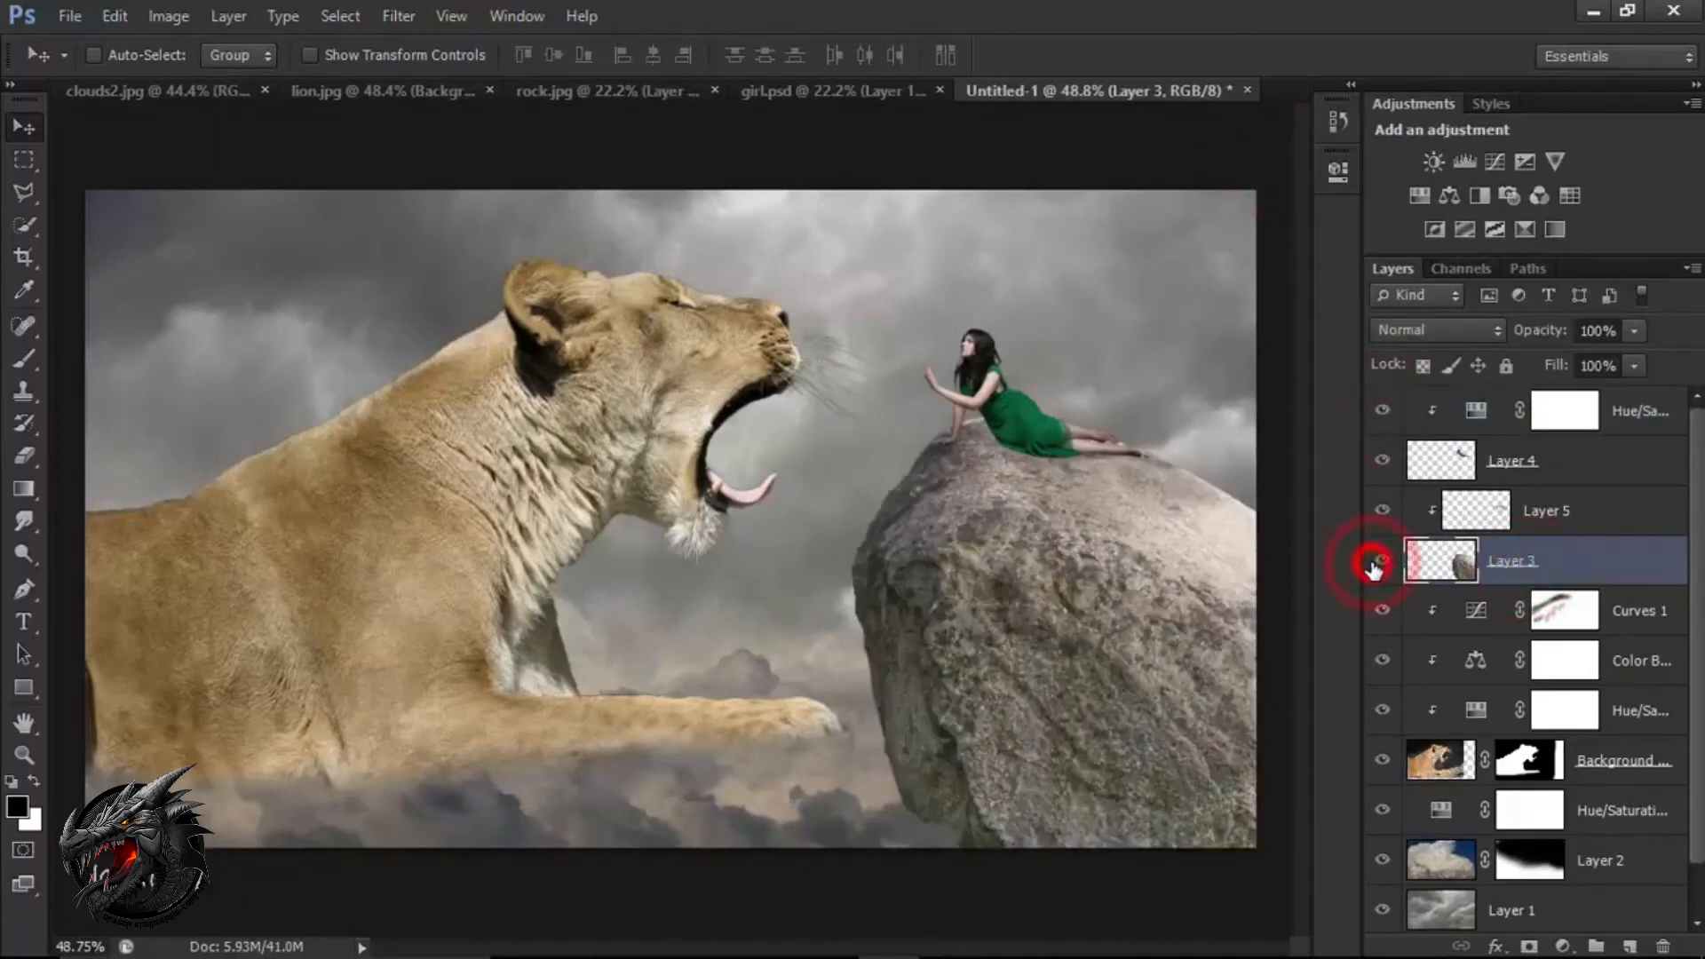
{"action": "left_click", "coordinate": [1568, 523]}
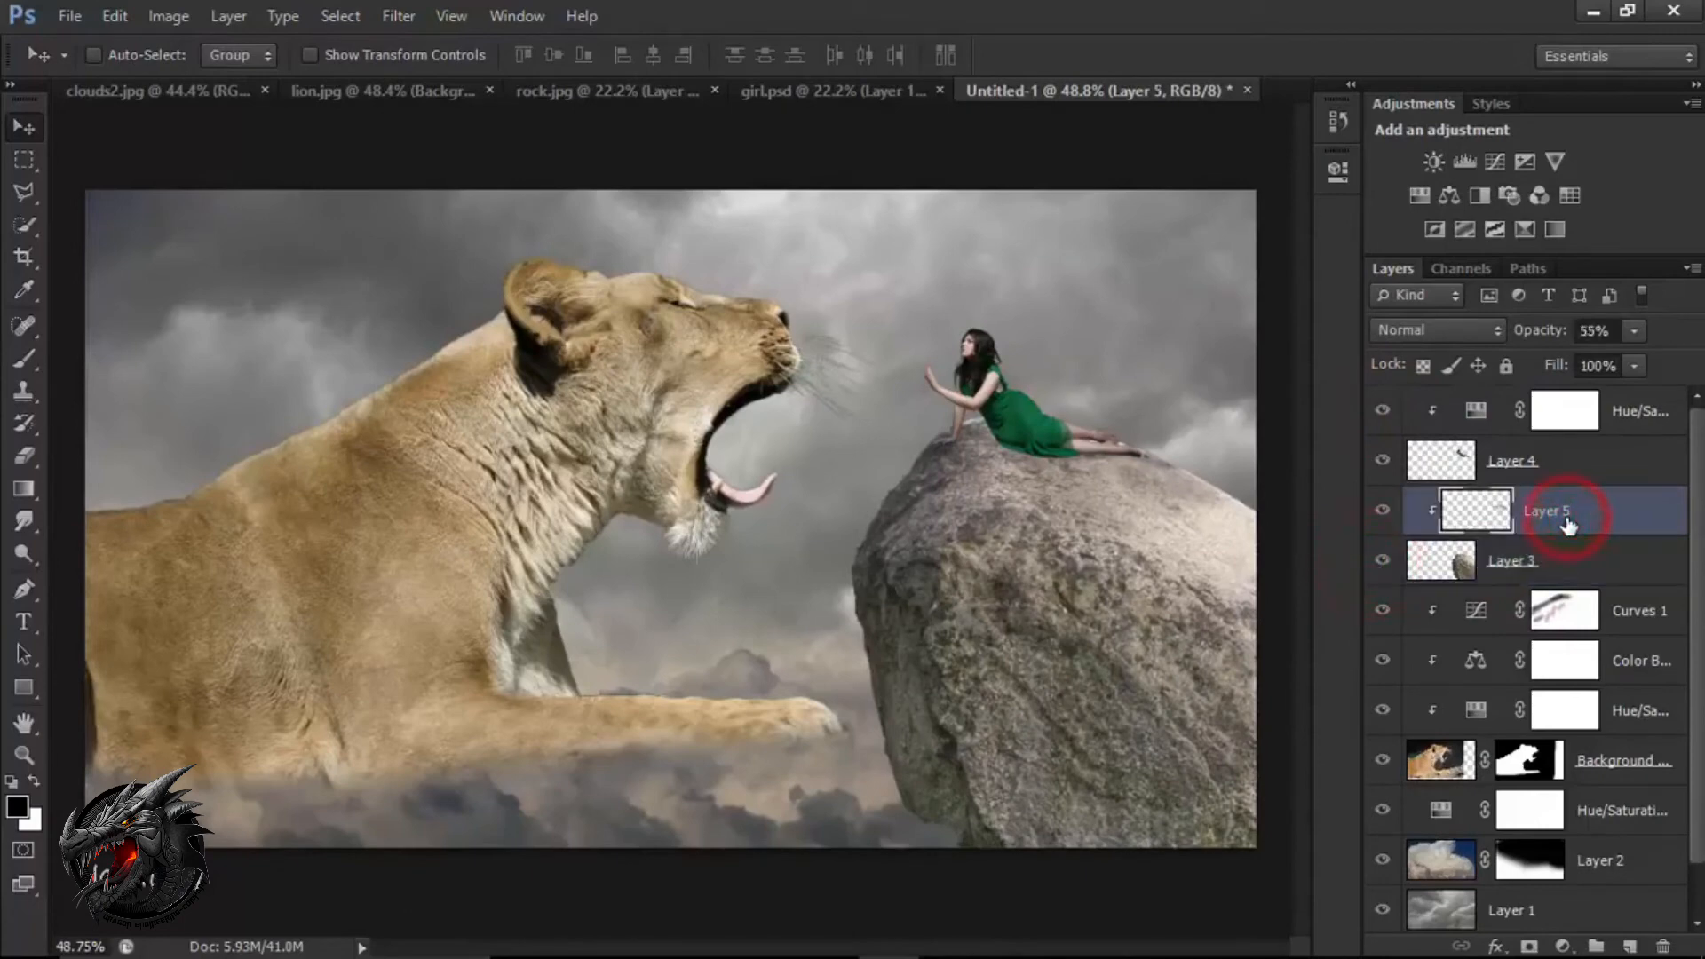
{"action": "left_click", "coordinate": [1494, 513]}
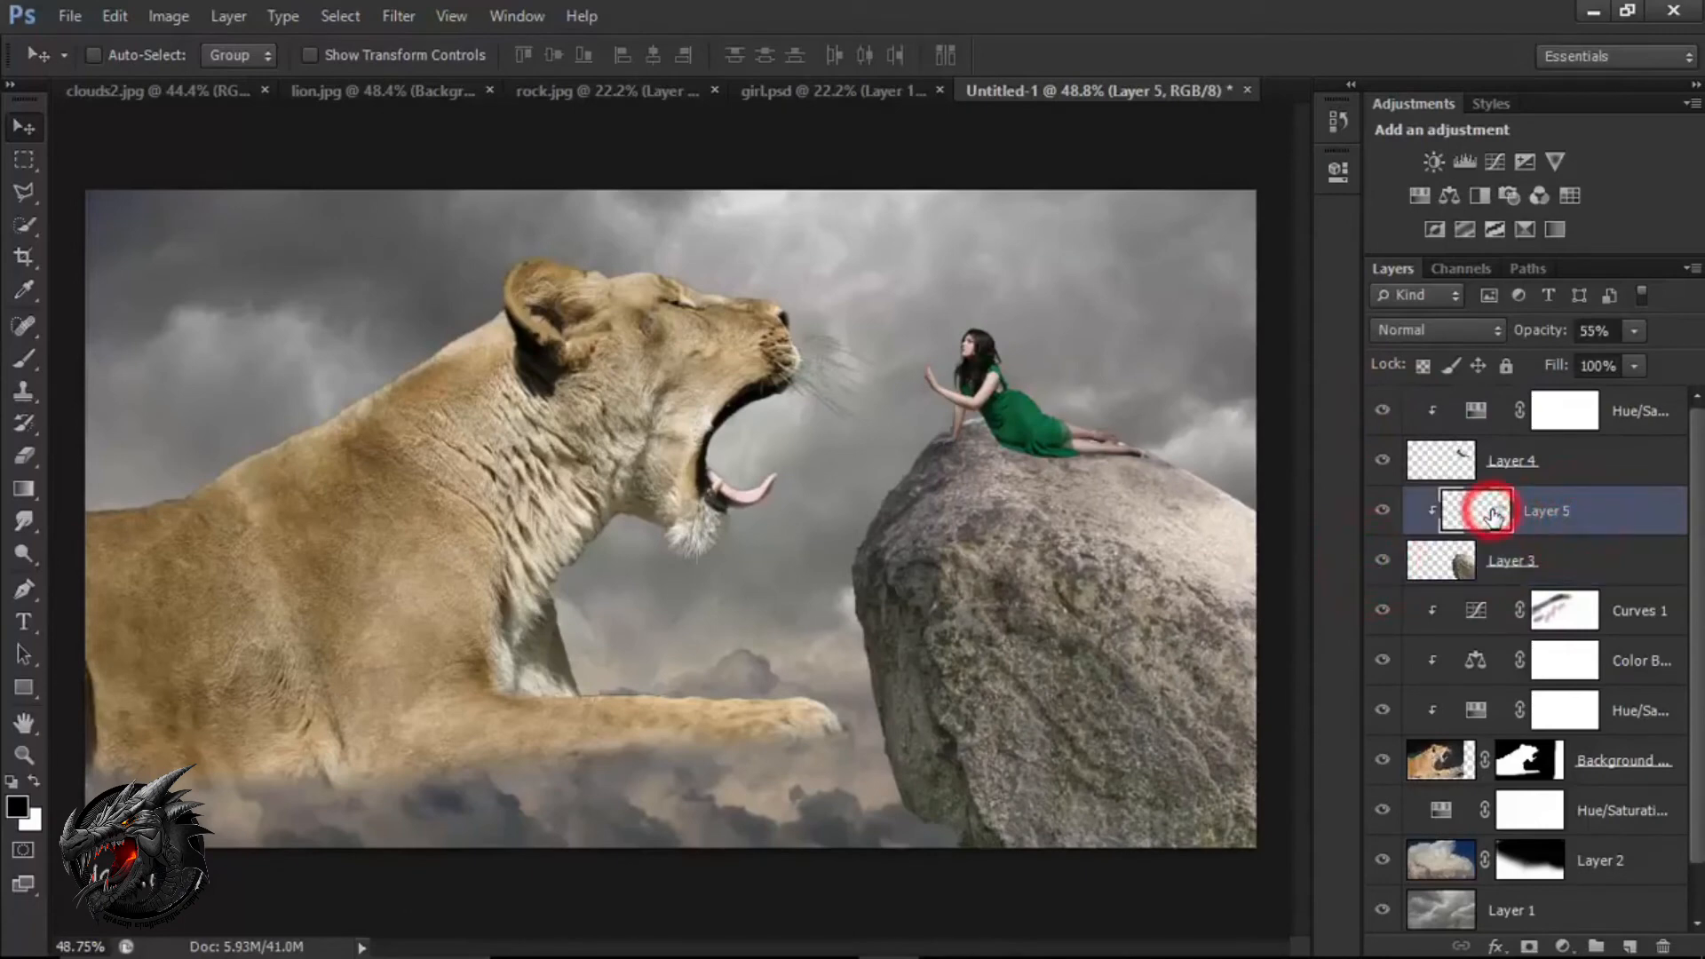
{"action": "left_click", "coordinate": [1626, 945]}
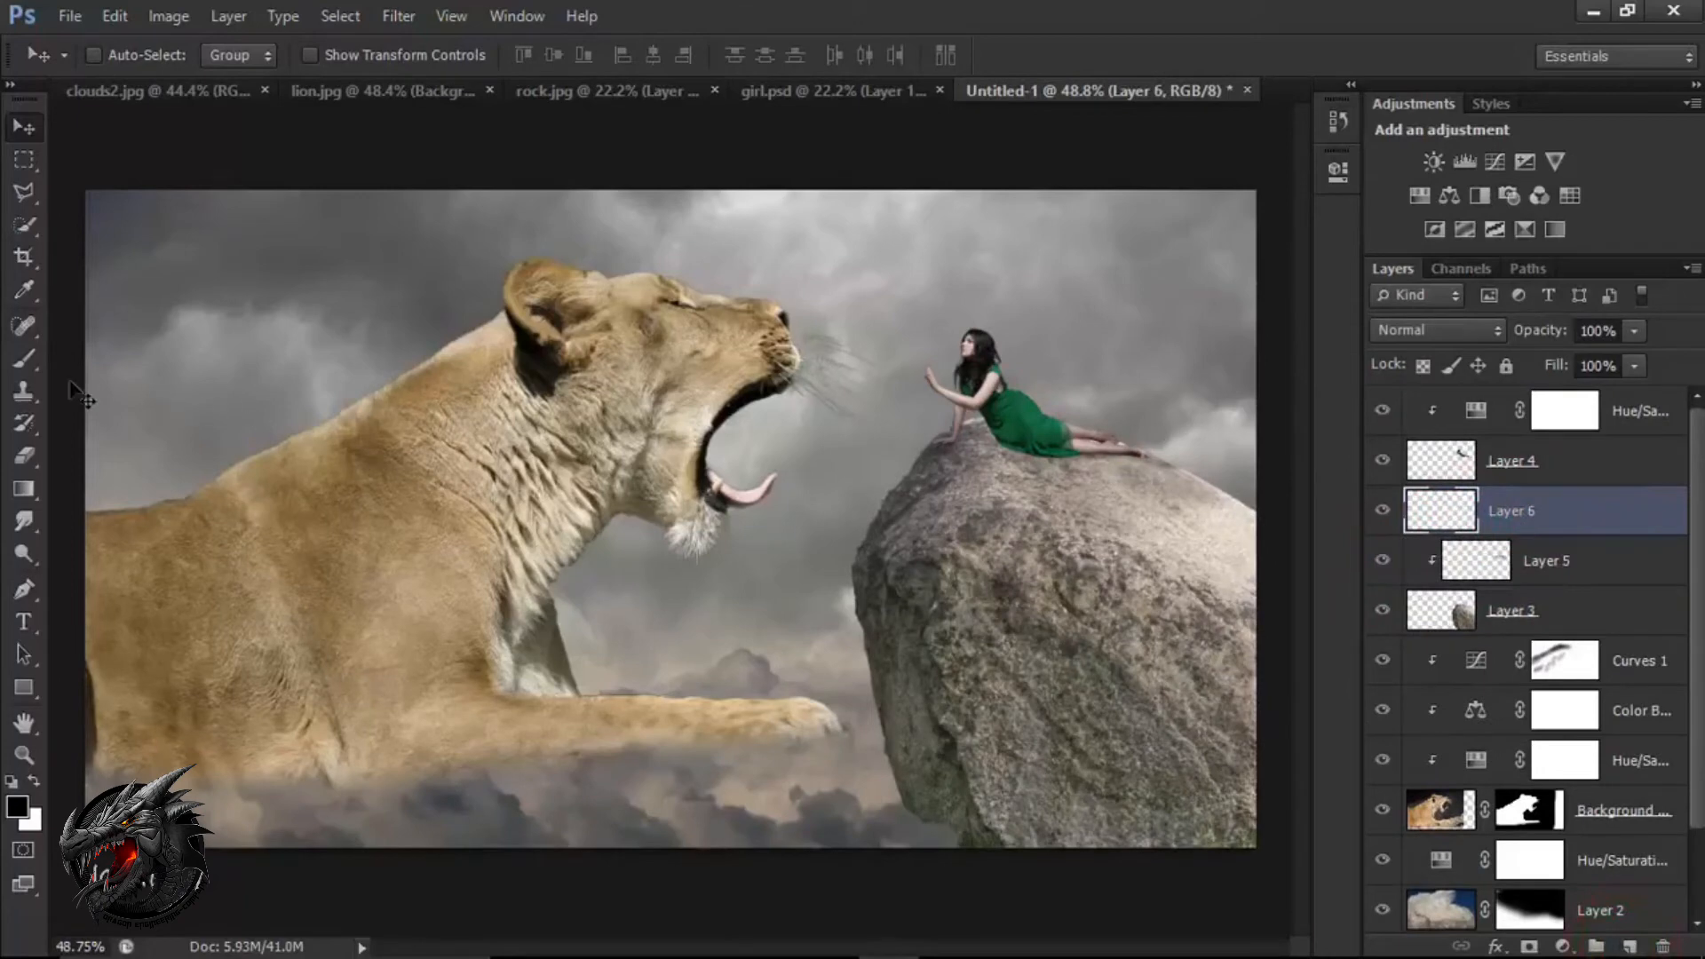
{"action": "left_click_drag", "start_coordinate": [35, 366], "coordinate": [85, 362]}
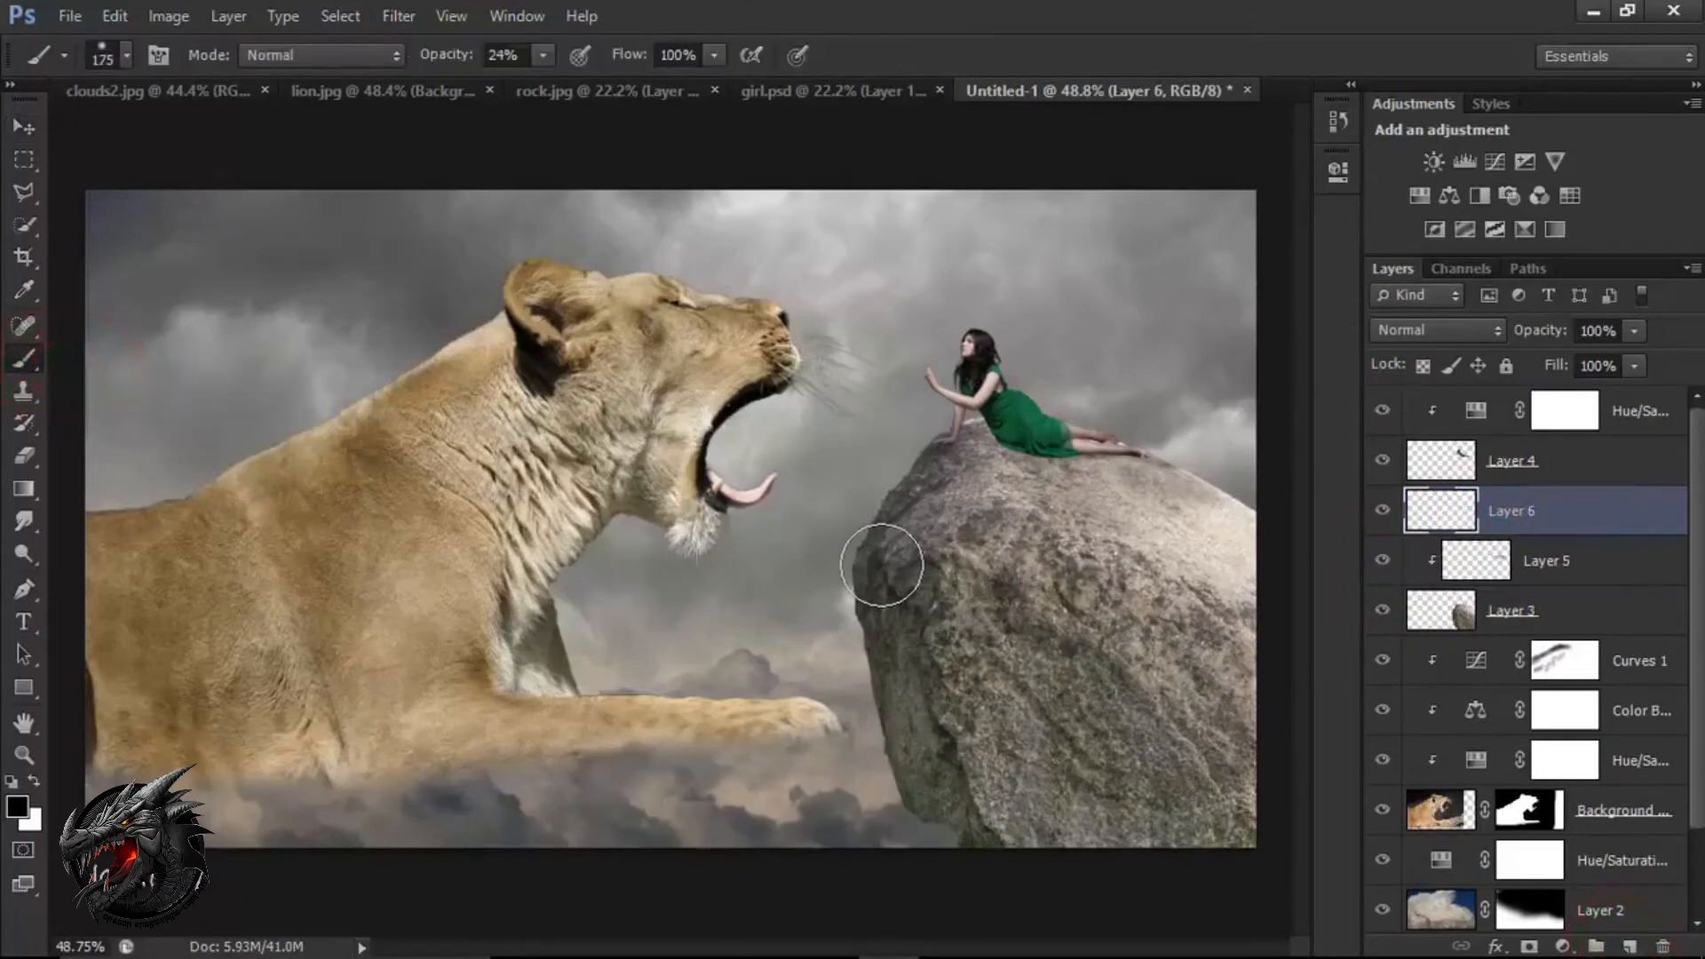
{"action": "right_click", "coordinate": [1528, 513]}
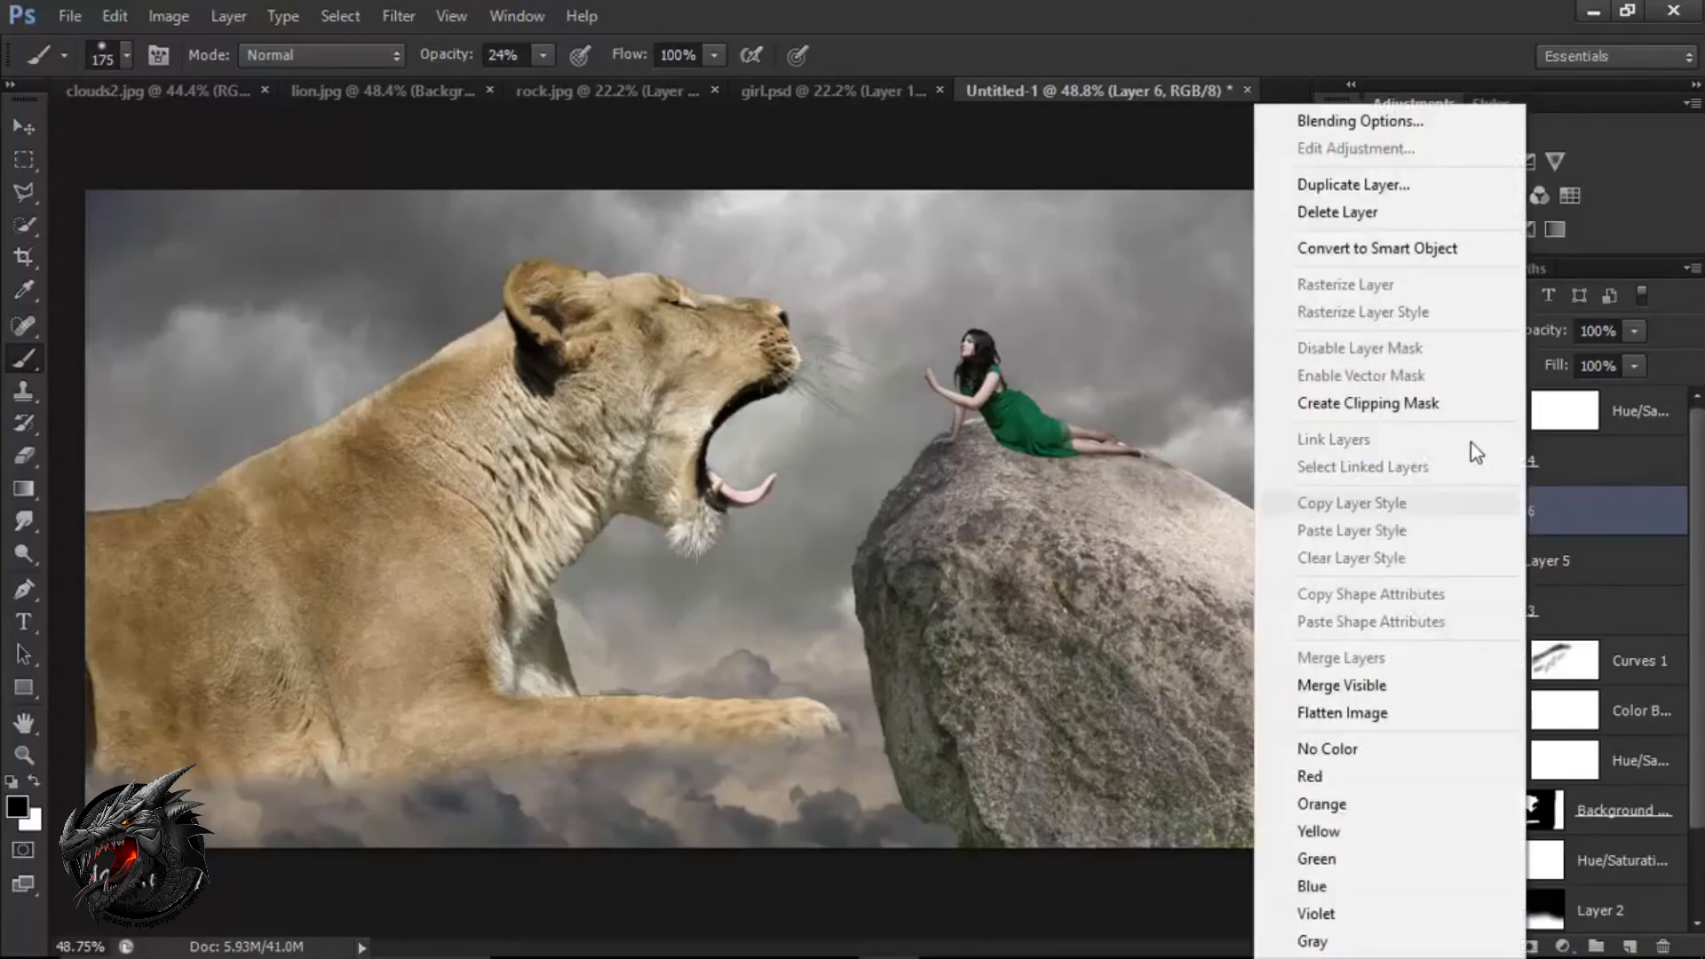
{"action": "left_click", "coordinate": [1409, 401]}
Shade the rock's left edge on Layer 6 with a 175 px black brush, first at 24% and then at 12% opacity.
{"action": "mouse_move", "coordinate": [867, 559]}
{"action": "left_mouse_down"}
{"action": "mouse_move", "coordinate": [918, 735]}
{"action": "mouse_move", "coordinate": [891, 553]}
{"action": "mouse_move", "coordinate": [910, 731]}
{"action": "mouse_move", "coordinate": [1012, 838]}
{"action": "left_mouse_up"}
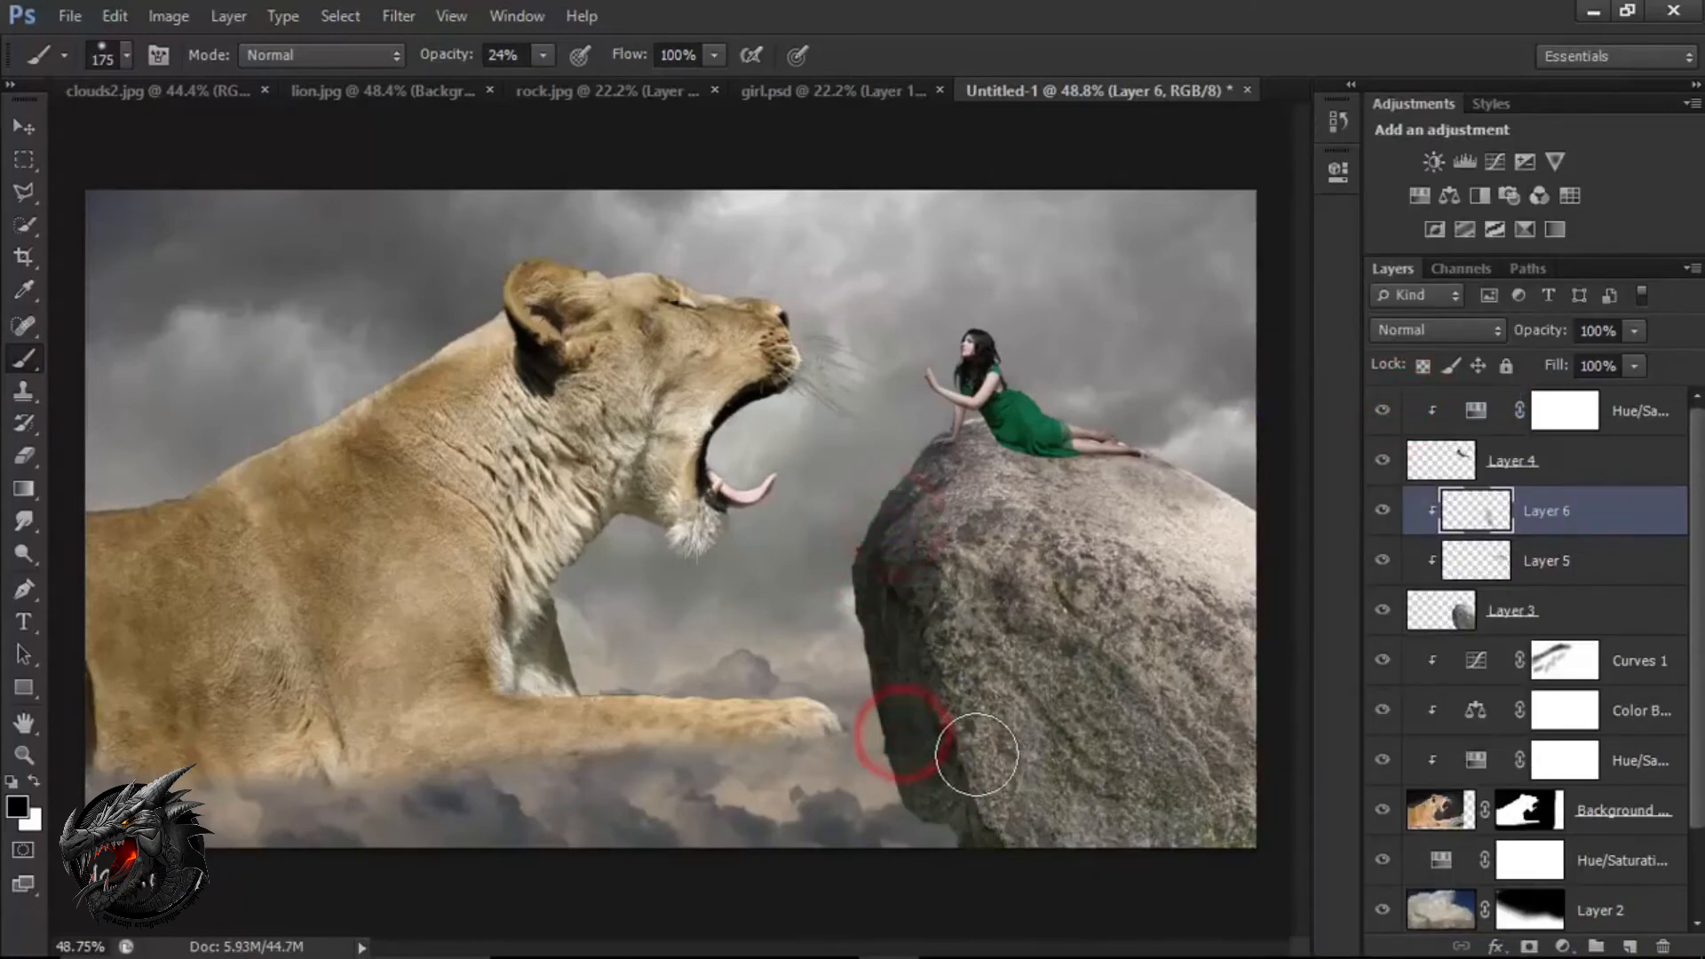
{"action": "key", "text": "bracketleft"}
{"action": "key", "text": "bracketleft"}
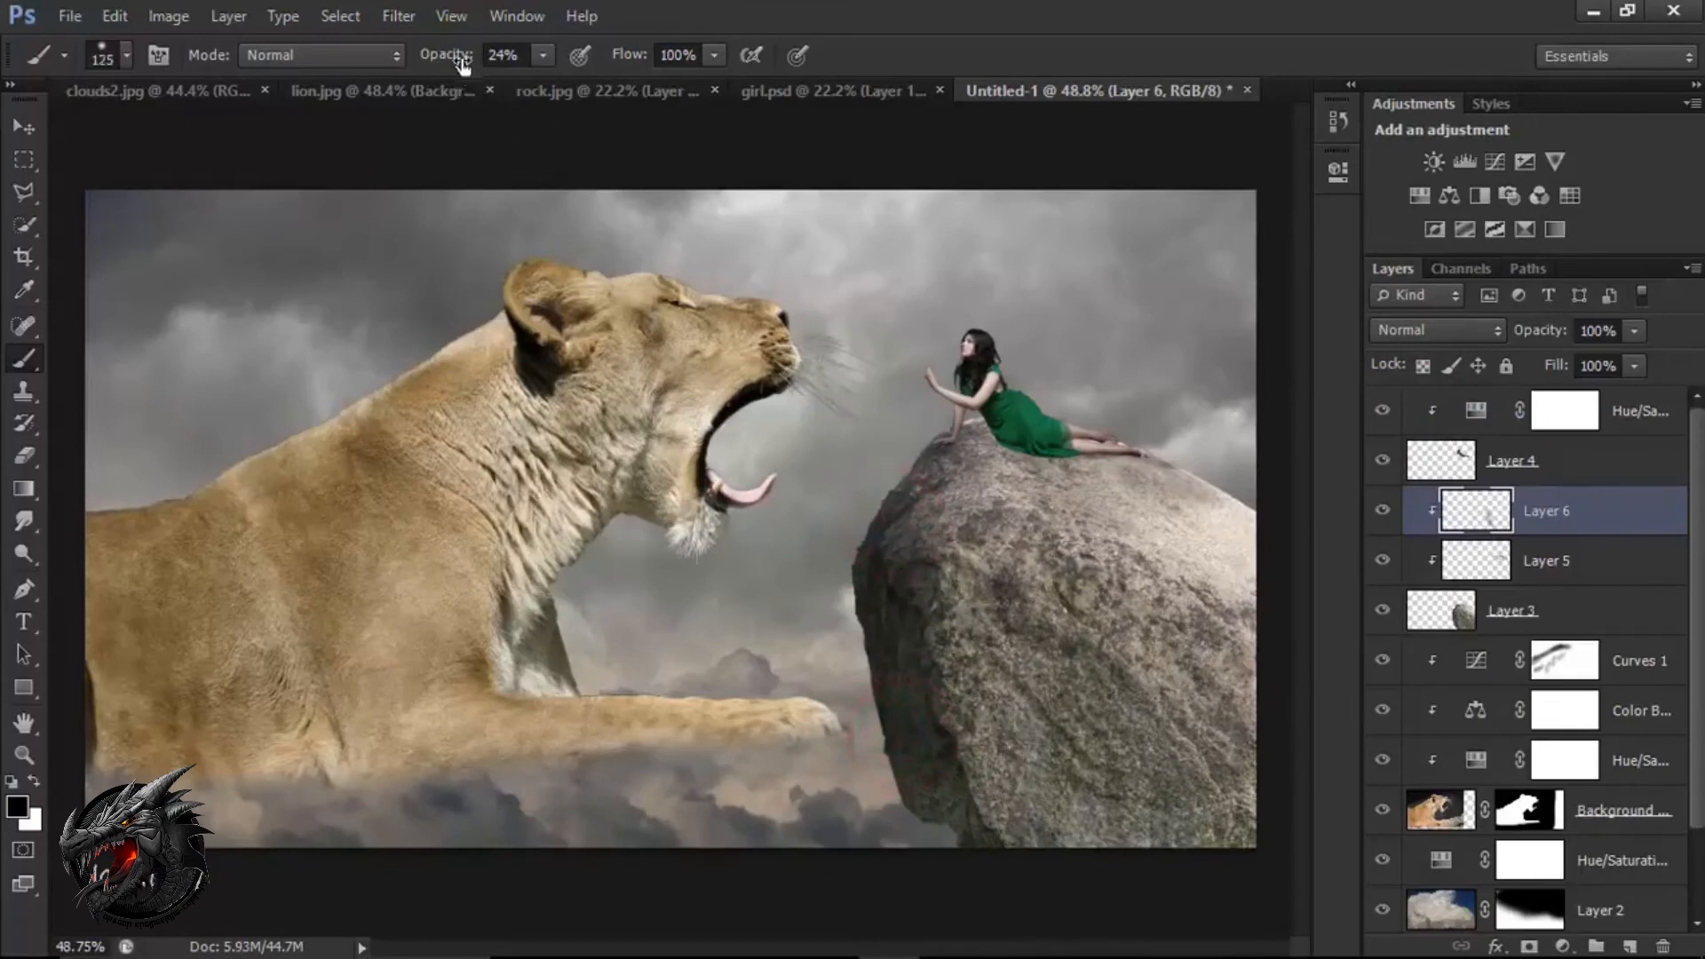
{"action": "left_click_drag", "start_coordinate": [463, 60], "coordinate": [449, 59]}
{"action": "key", "text": "bracketright"}
{"action": "key", "text": "bracketright"}
{"action": "left_click_drag", "start_coordinate": [925, 552], "coordinate": [948, 616]}
{"action": "left_click_drag", "start_coordinate": [909, 525], "coordinate": [1010, 680]}
{"action": "left_click_drag", "start_coordinate": [910, 653], "coordinate": [1005, 837]}
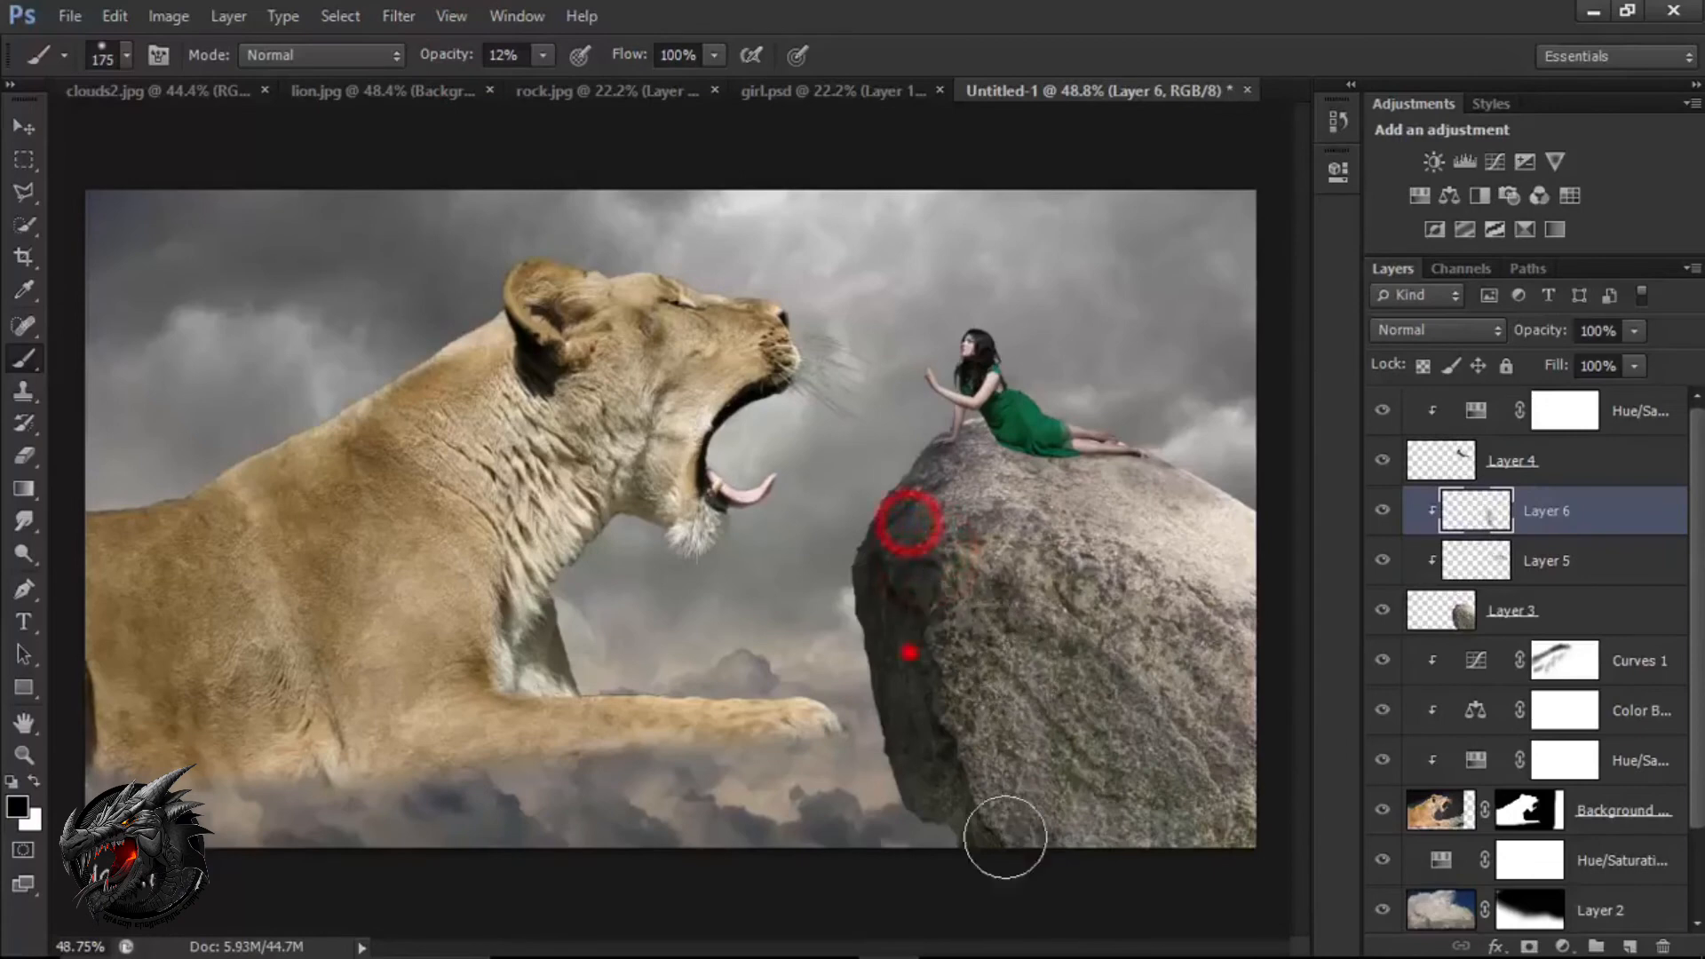
{"action": "left_click_drag", "start_coordinate": [920, 755], "coordinate": [1039, 894]}
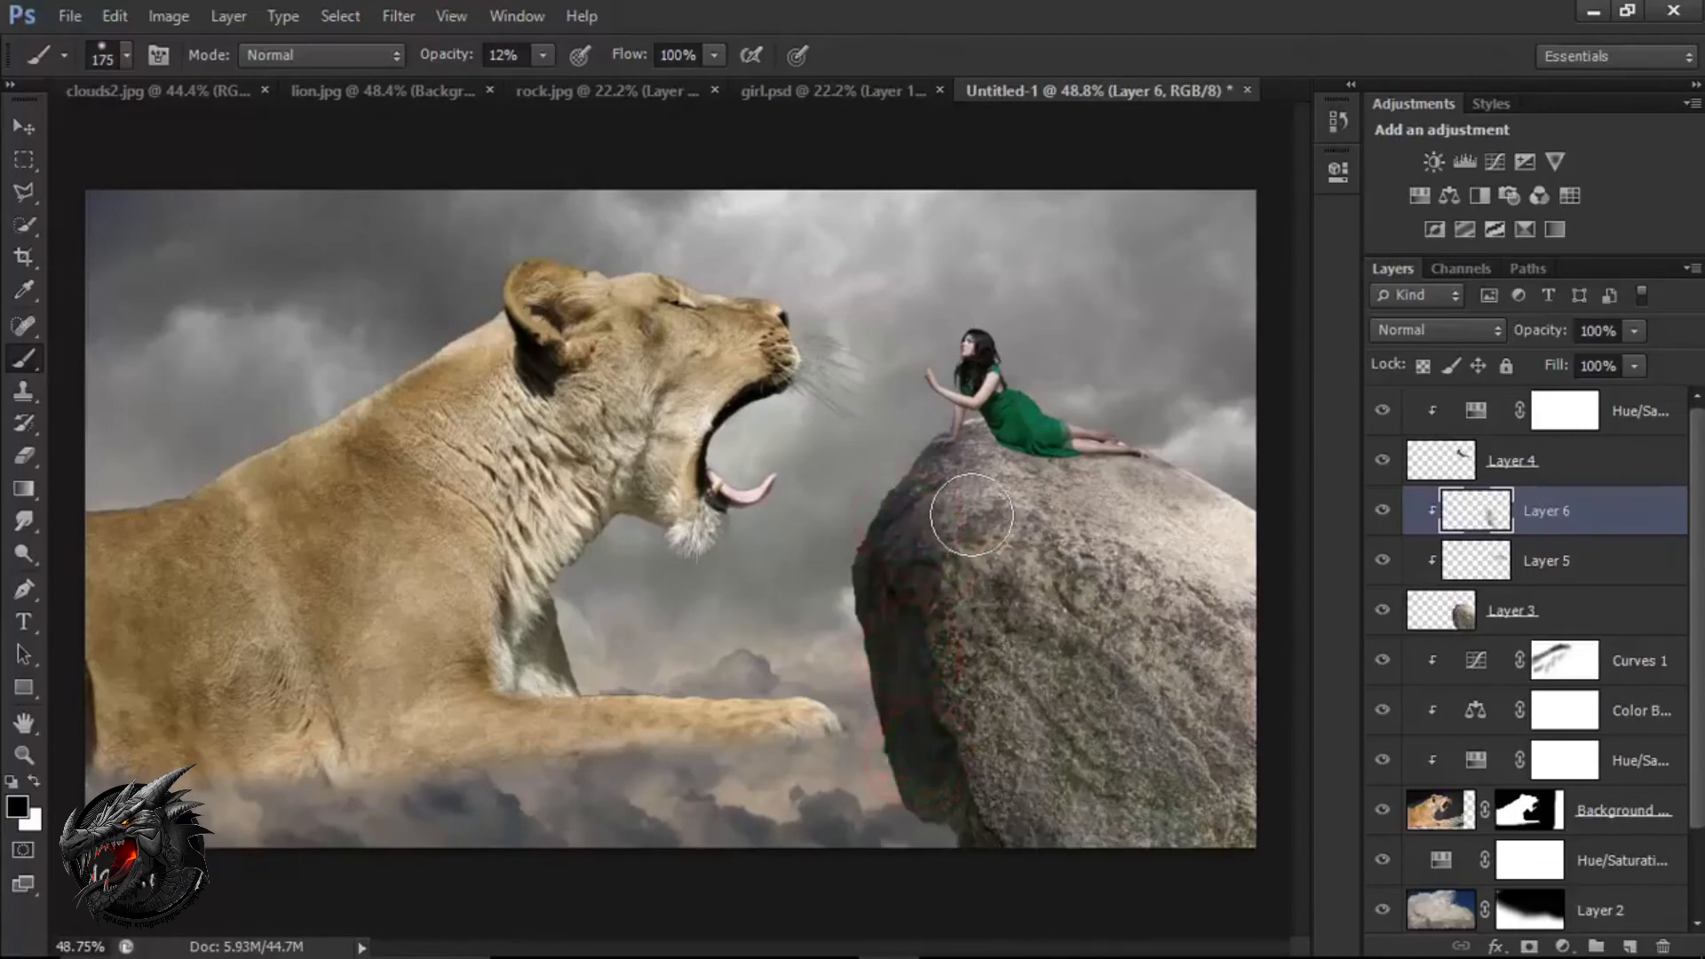
Extend the shading over the rock's front face and lower edge with the 175 px brush at 12% opacity.
{"action": "left_click_drag", "start_coordinate": [1017, 544], "coordinate": [921, 670]}
{"action": "left_click_drag", "start_coordinate": [1039, 746], "coordinate": [1077, 859]}
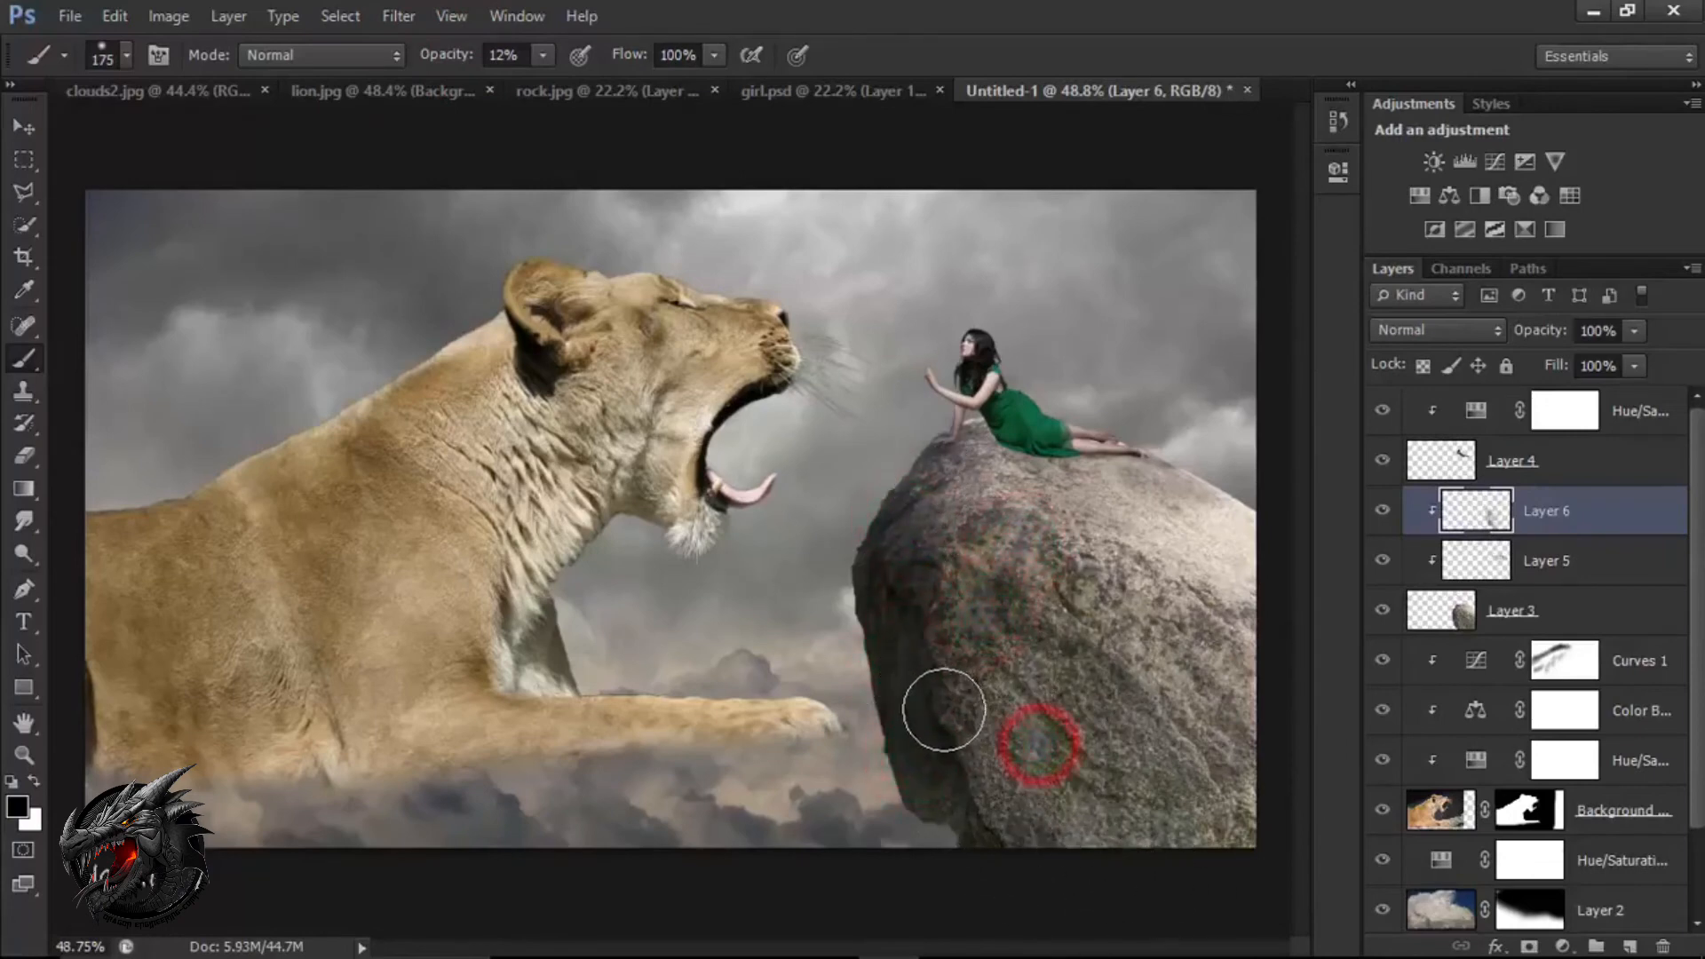
{"action": "mouse_move", "coordinate": [1034, 484]}
{"action": "left_mouse_down"}
{"action": "mouse_move", "coordinate": [1203, 604]}
{"action": "mouse_move", "coordinate": [1384, 696]}
{"action": "left_mouse_up"}
{"action": "left_click_drag", "start_coordinate": [942, 639], "coordinate": [1002, 748]}
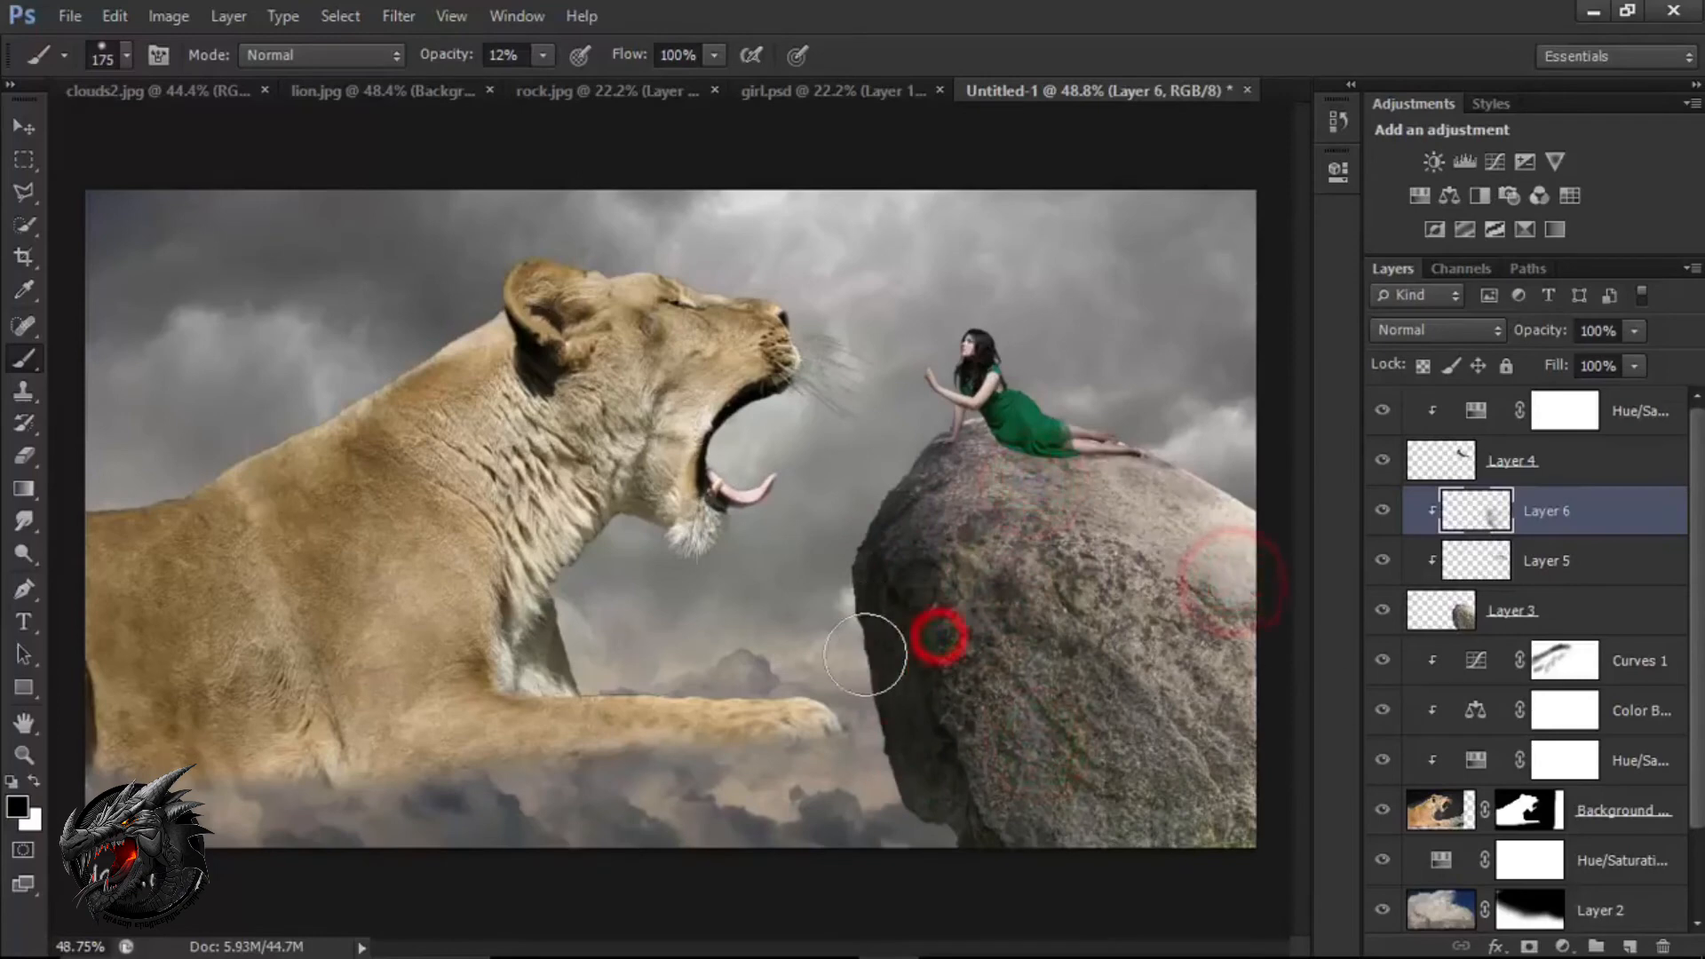
{"action": "left_click_drag", "start_coordinate": [880, 728], "coordinate": [1008, 882]}
{"action": "key", "text": "v"}
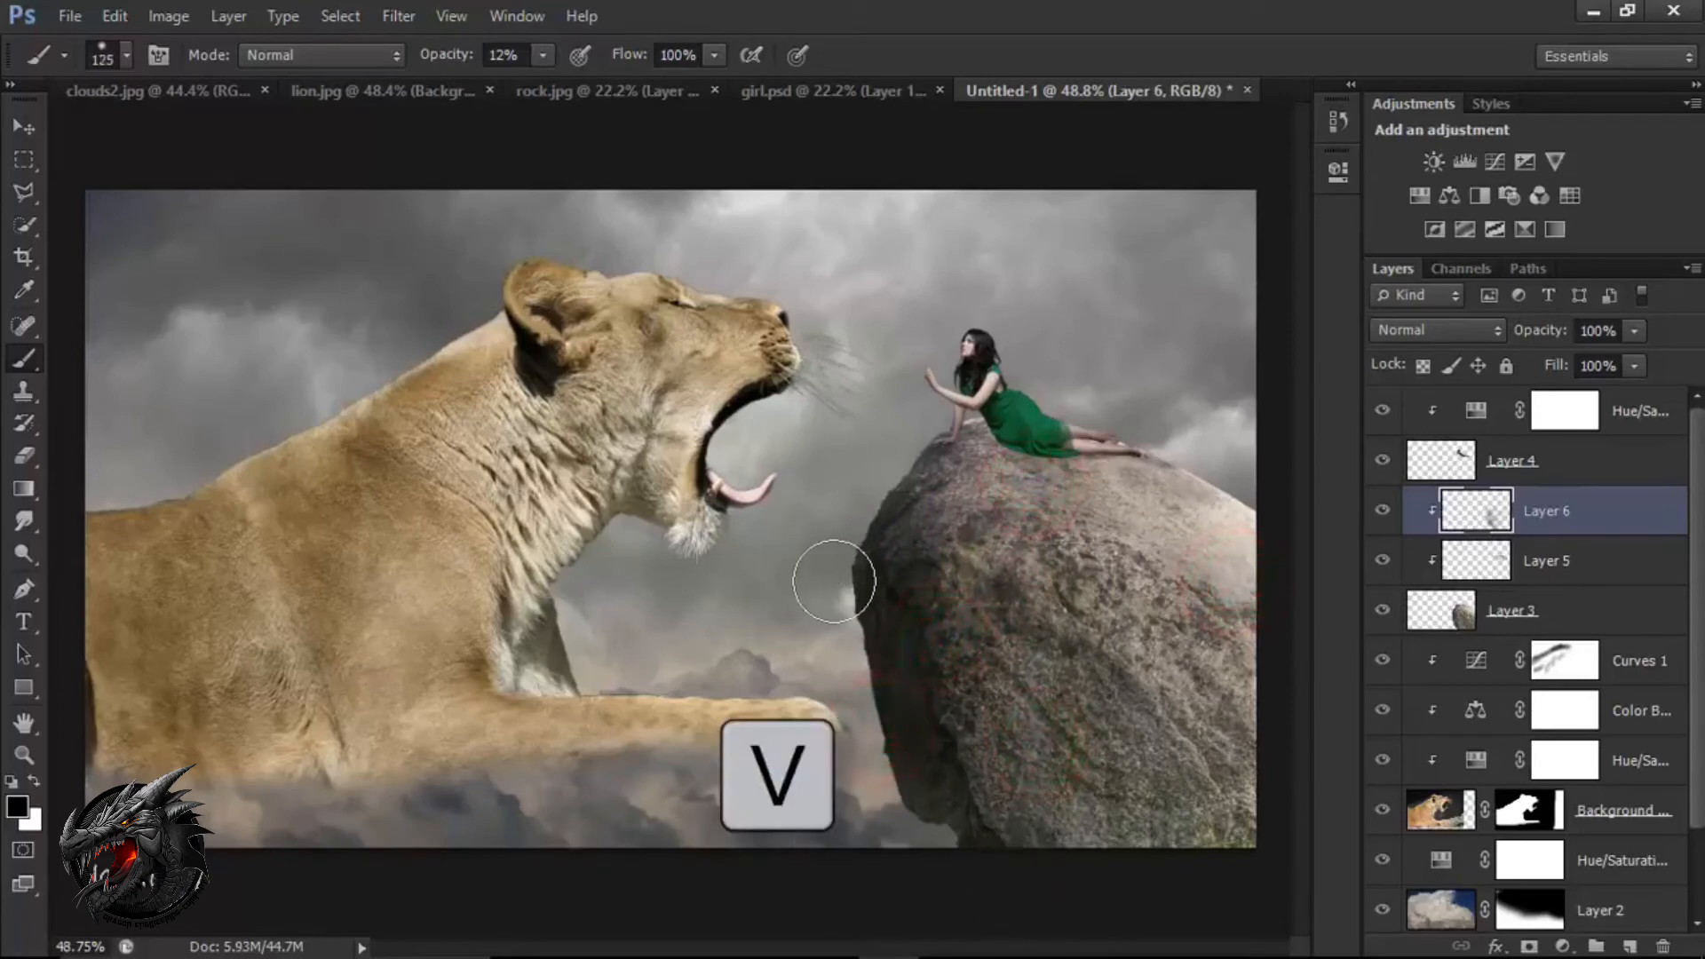
{"action": "left_click_drag", "start_coordinate": [834, 582], "coordinate": [828, 562]}
{"action": "key", "text": "v"}
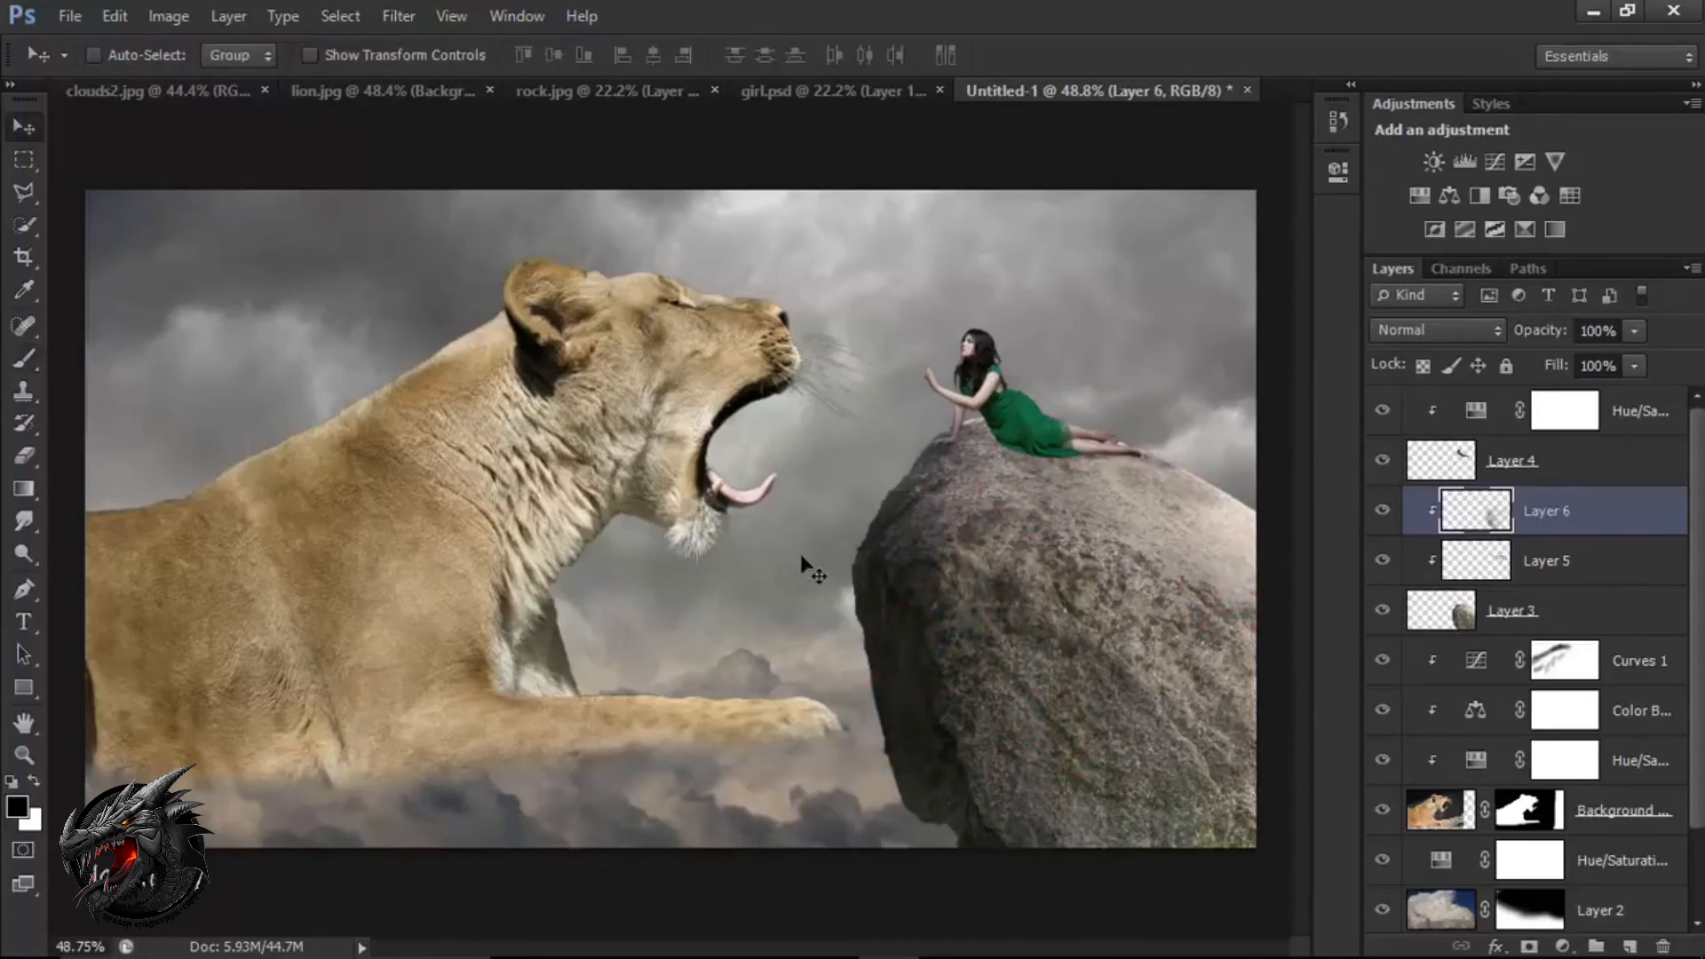
Enlarge the lion layer slightly with Free Transform so its head reaches closer to the woman, and apply the transform.
{"action": "left_click", "coordinate": [1443, 810]}
{"action": "key", "text": "ctrl+t"}
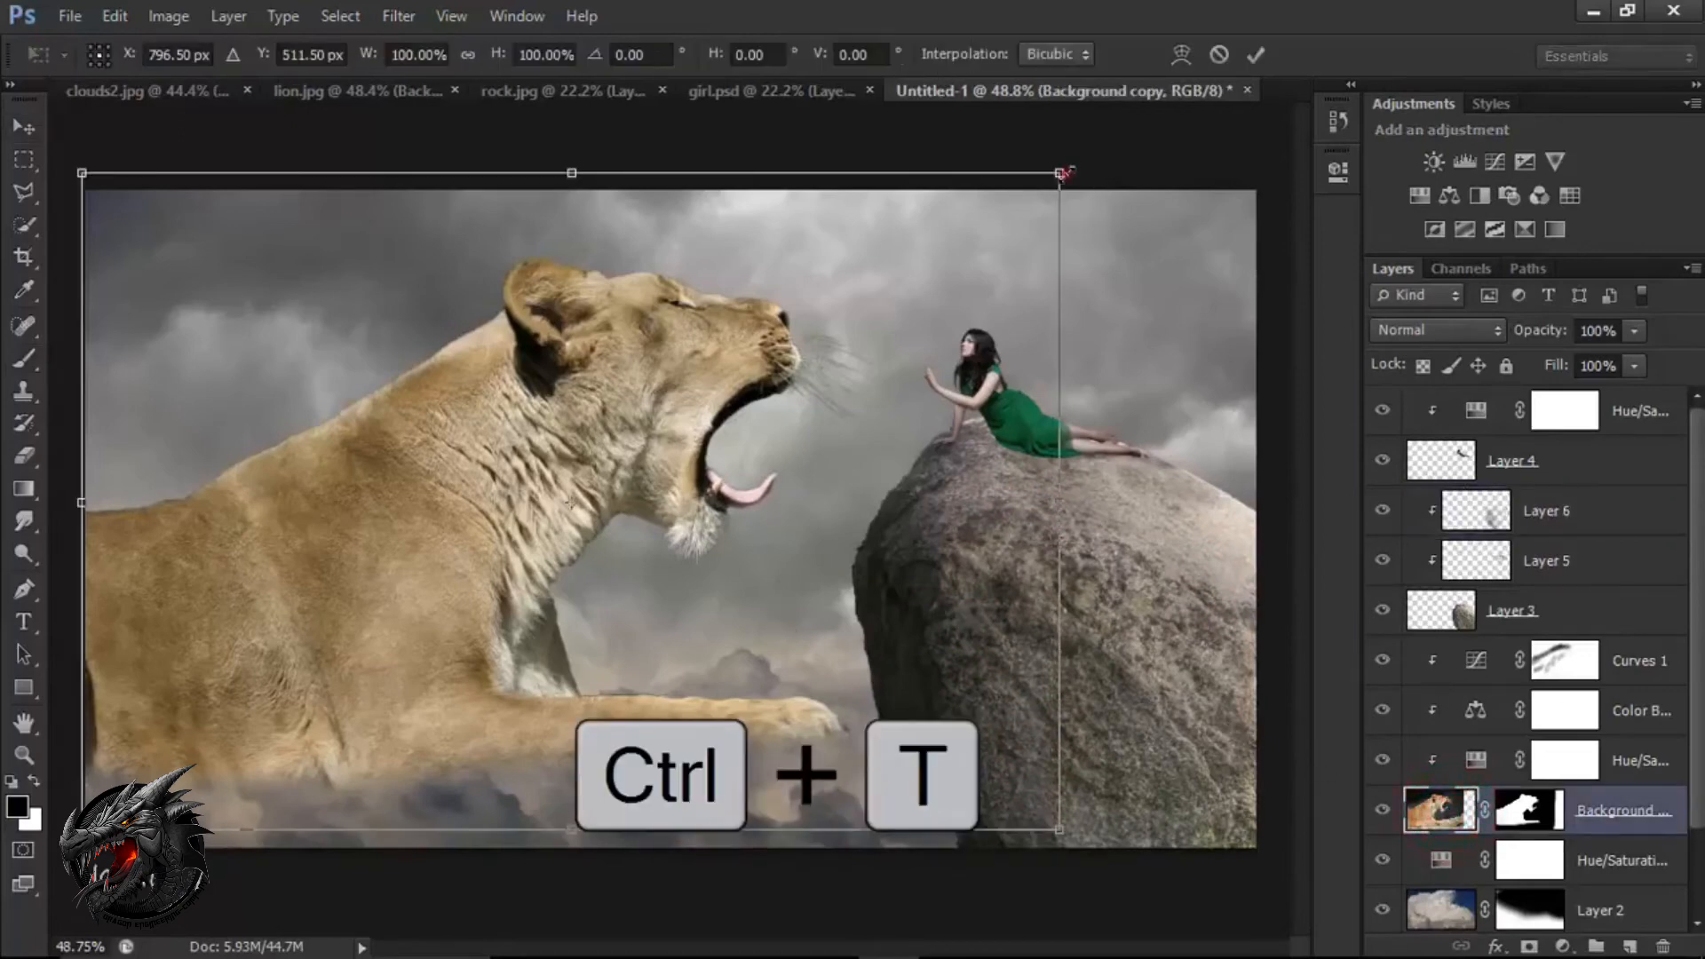
{"action": "mouse_move", "coordinate": [1064, 173]}
{"action": "left_mouse_down"}
{"action": "mouse_move", "coordinate": [1110, 152]}
{"action": "mouse_move", "coordinate": [1093, 158]}
{"action": "left_mouse_up"}
{"action": "left_click", "coordinate": [1256, 55]}
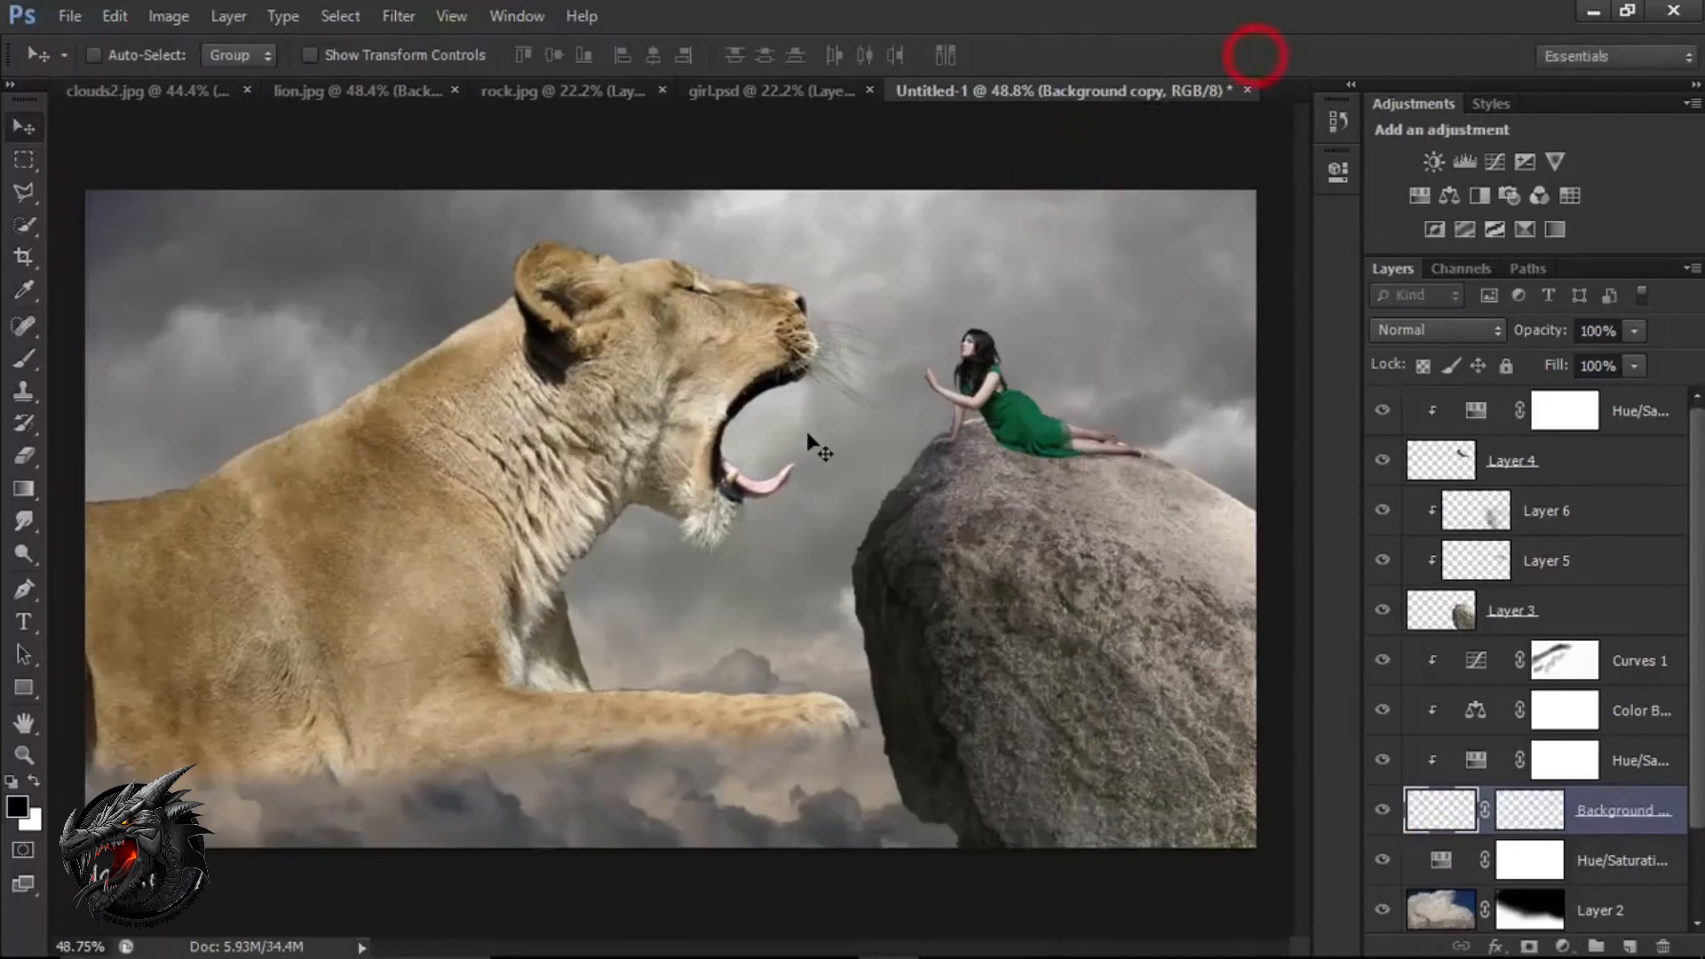
Add a Gradient fill layer above the top Hue/Saturation layer, using the Foreground to Transparent preset.
{"action": "left_click", "coordinate": [1626, 422]}
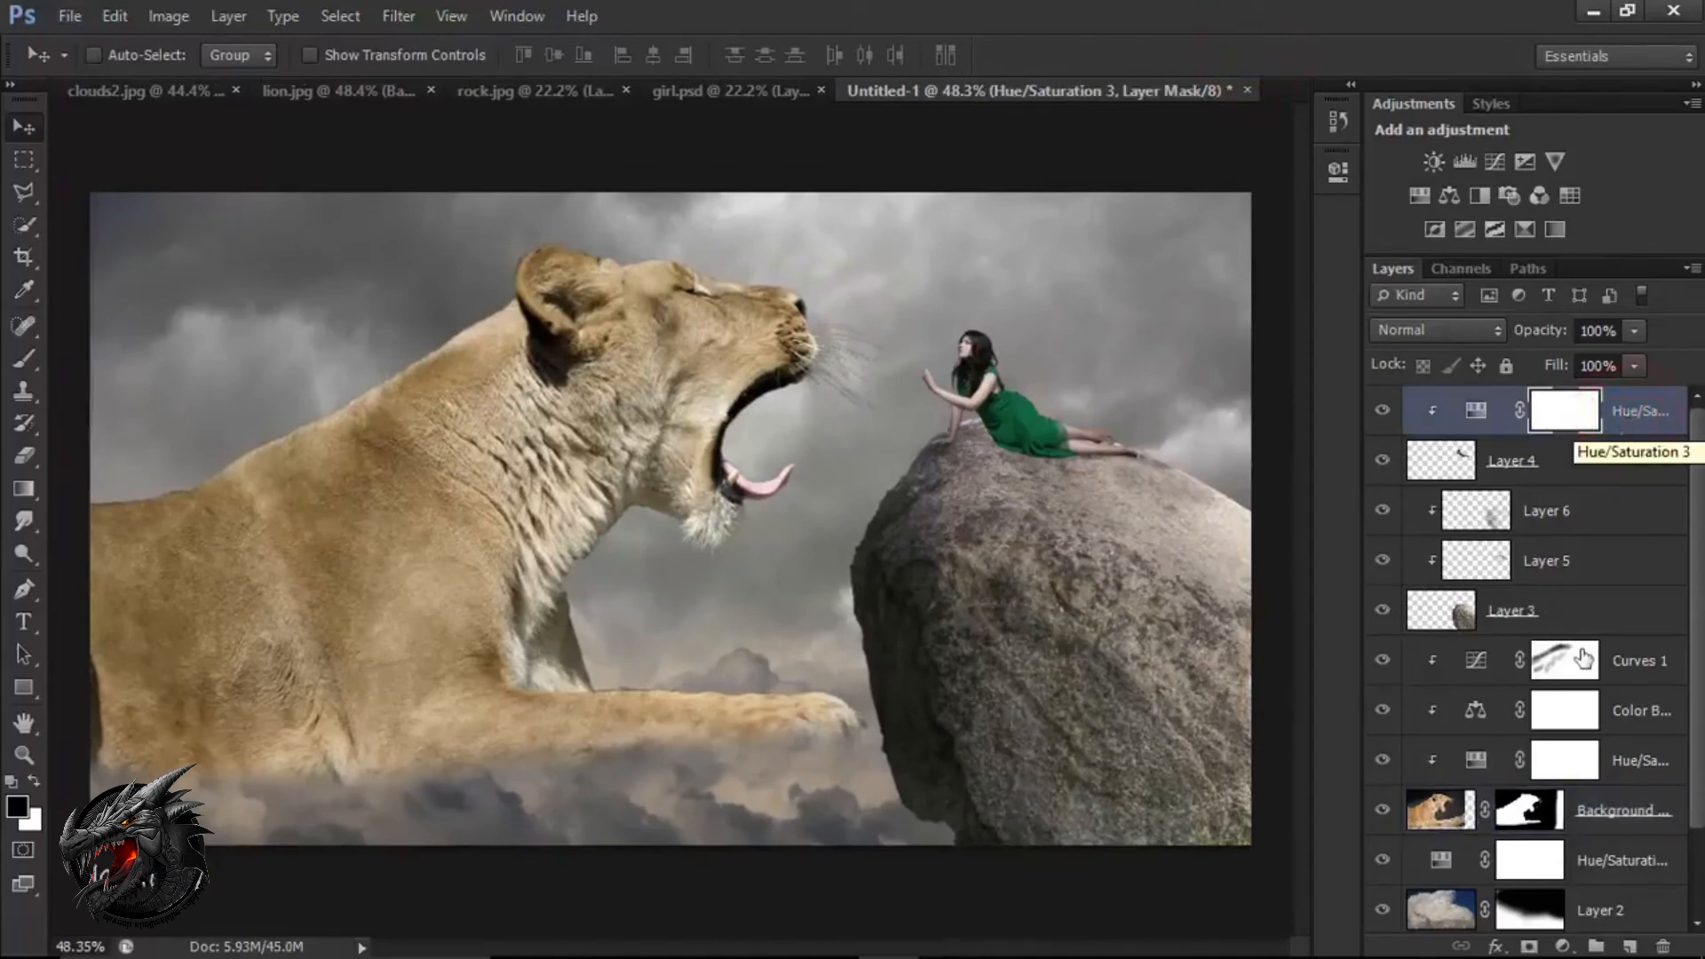
{"action": "left_click", "coordinate": [1562, 948]}
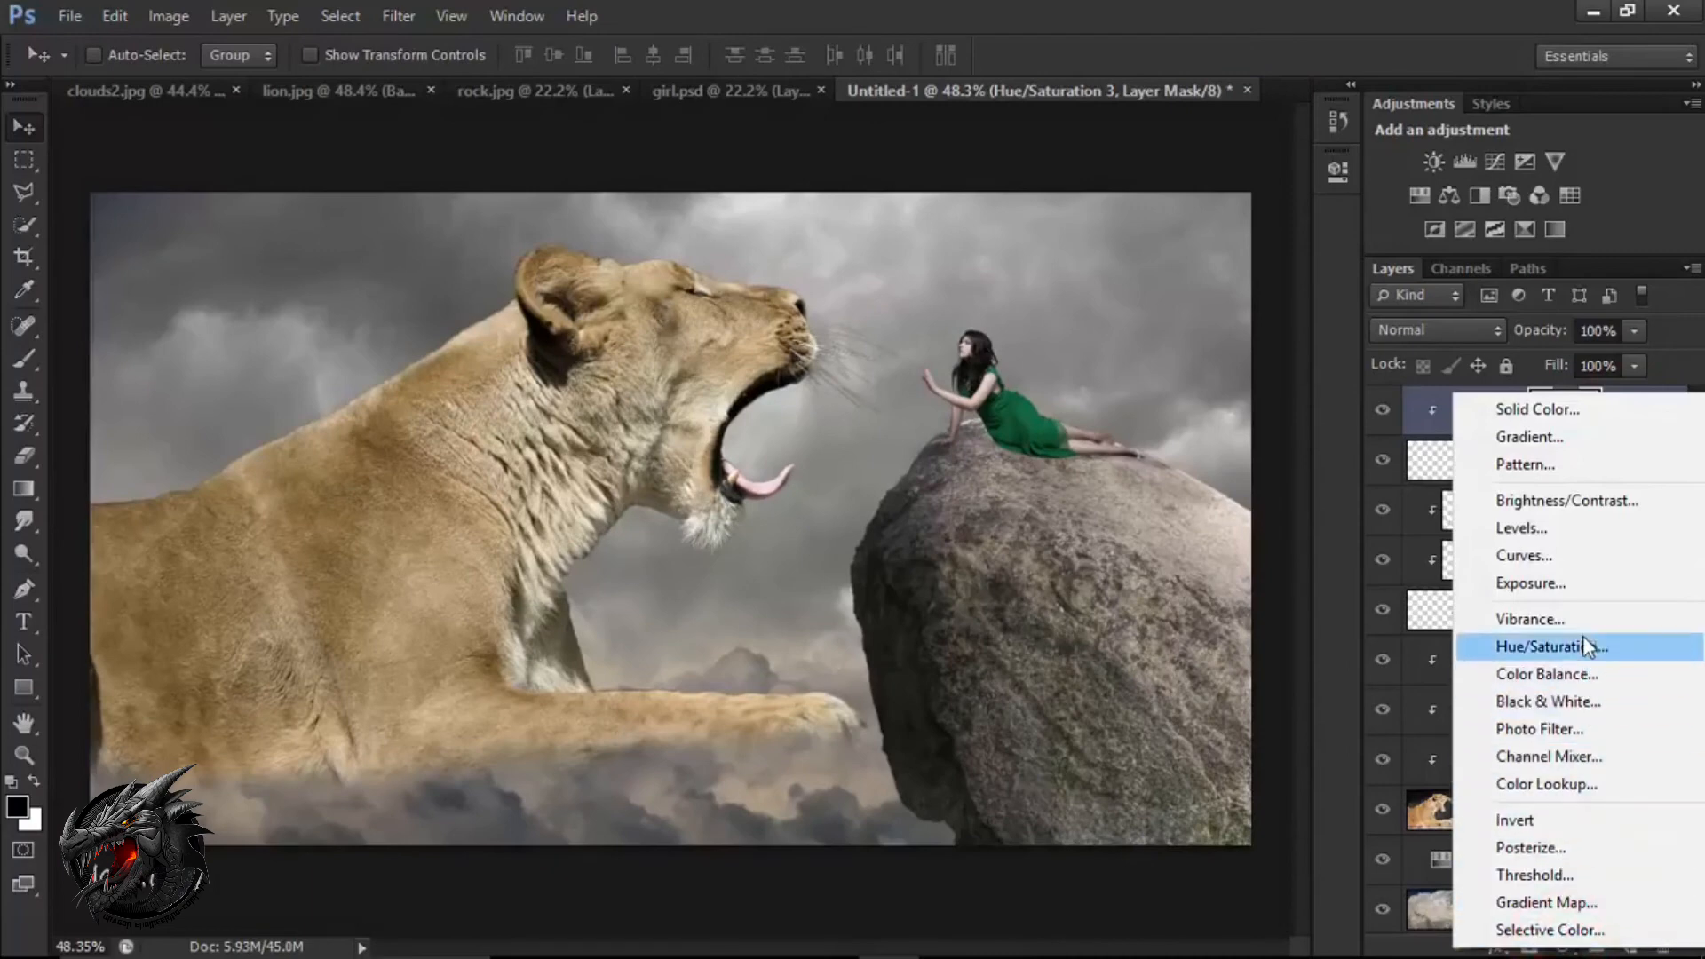
{"action": "left_click", "coordinate": [1579, 439]}
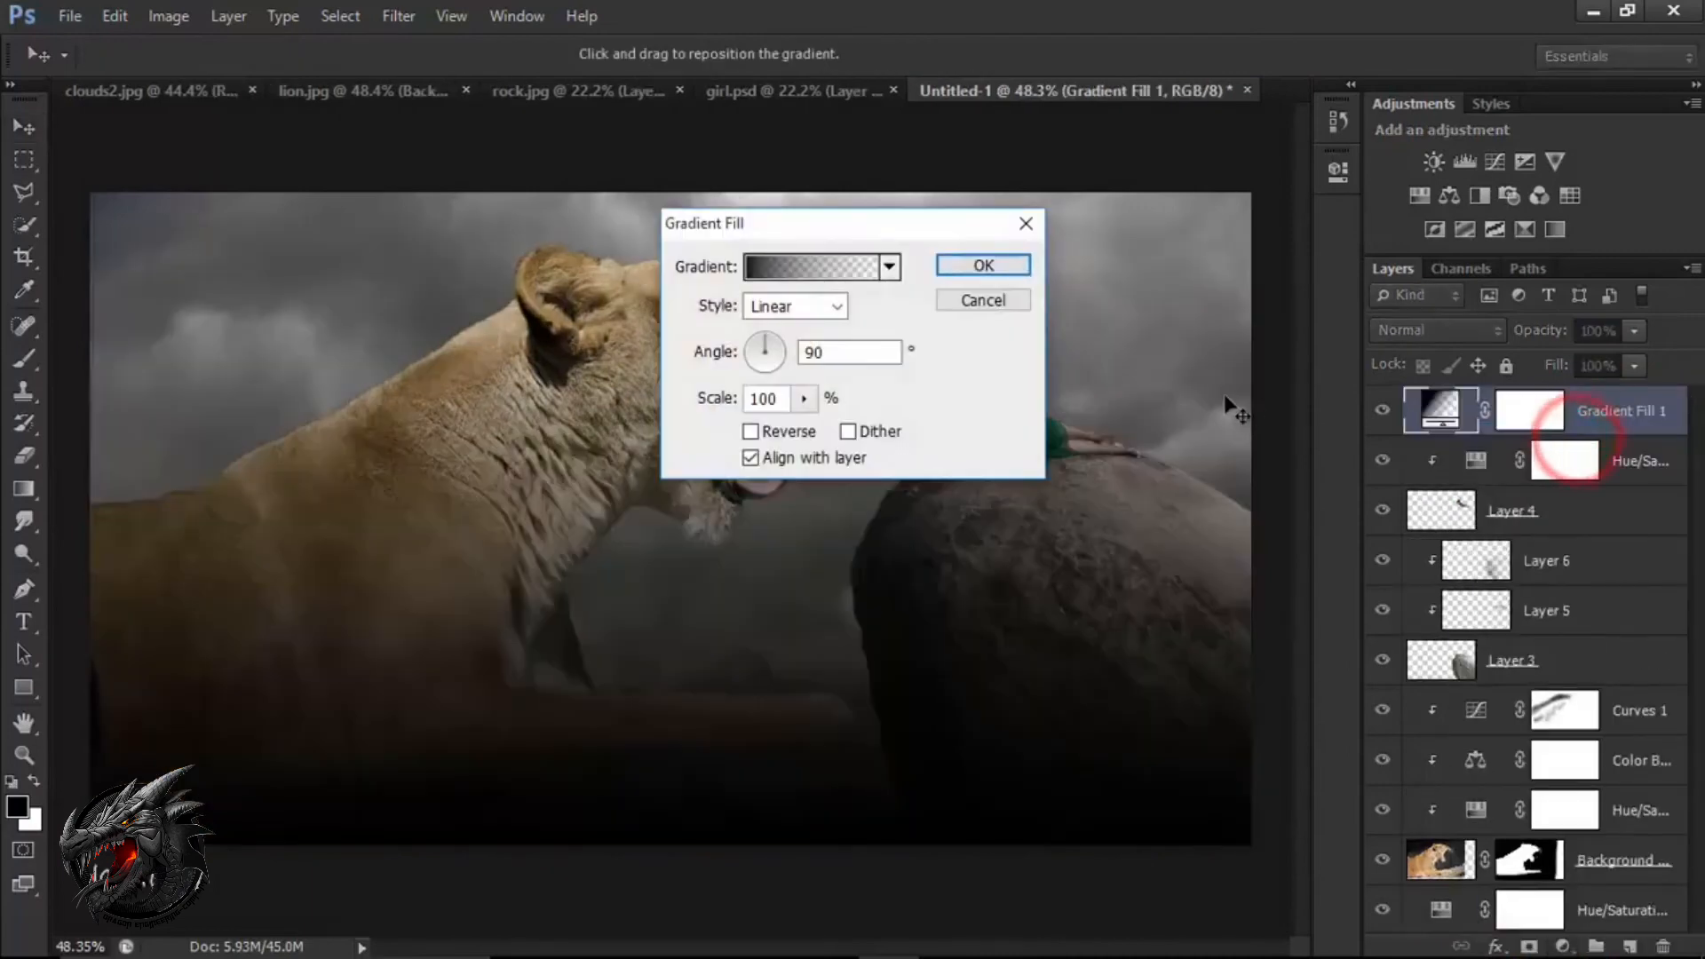
{"action": "left_click", "coordinate": [803, 277]}
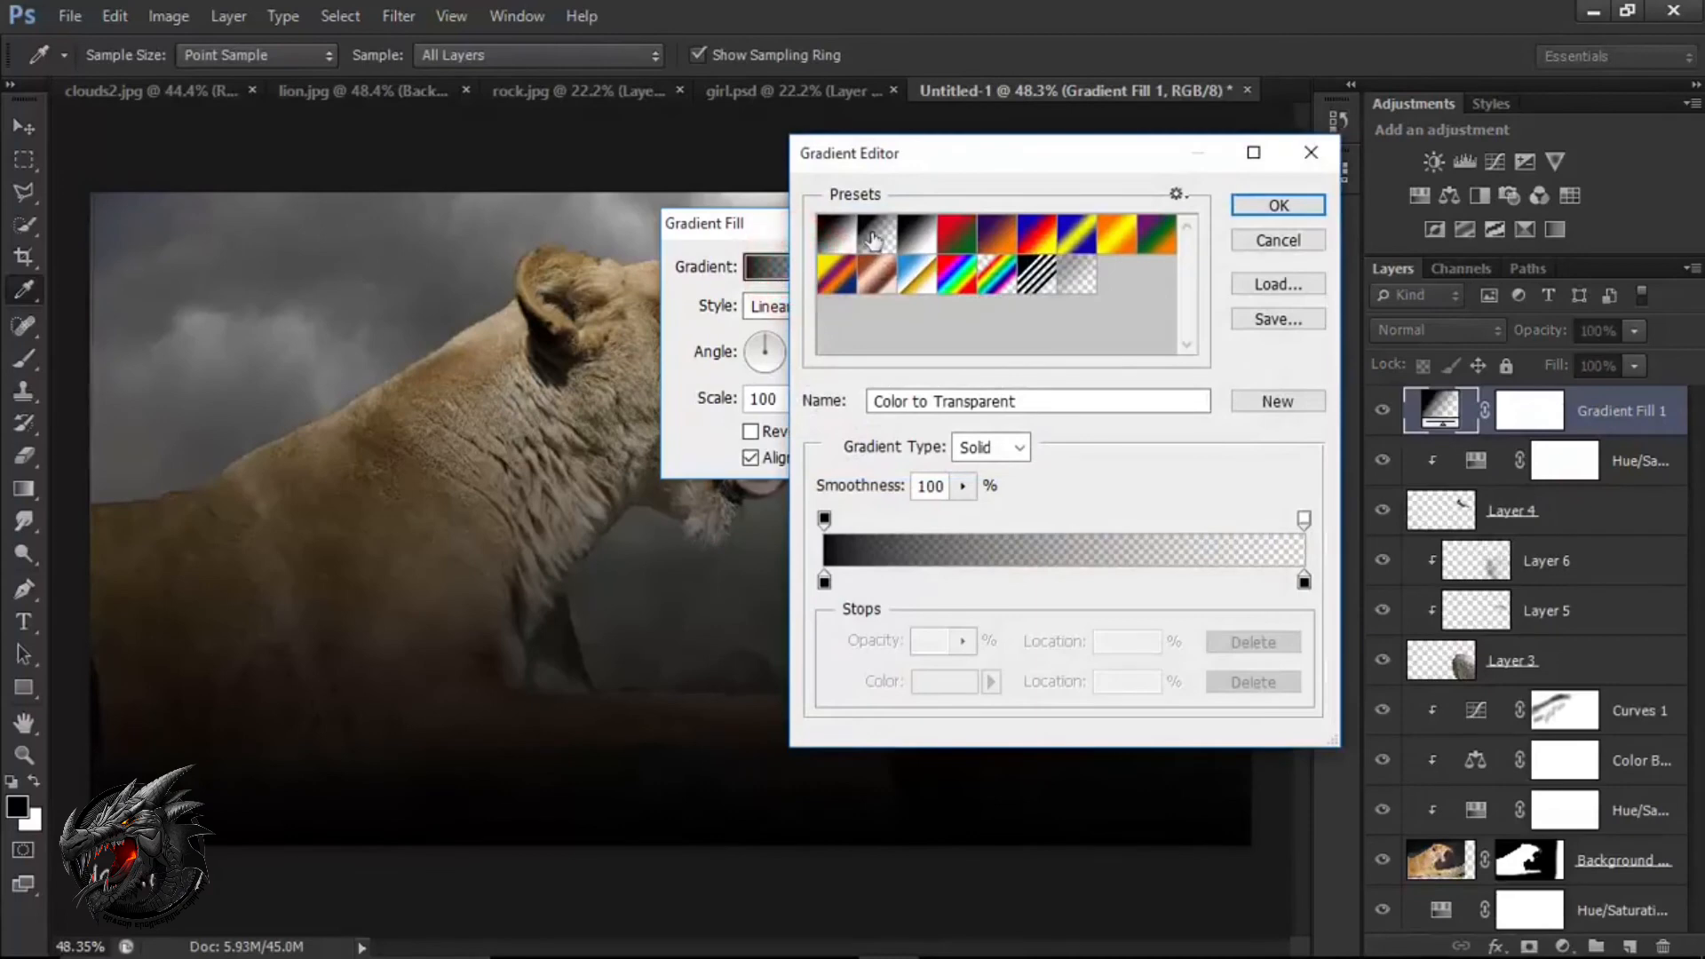
{"action": "left_click", "coordinate": [876, 233]}
Set the gradient's starting colour stop to the dark blue 0a181c and accept the edited gradient.
{"action": "left_click", "coordinate": [825, 581]}
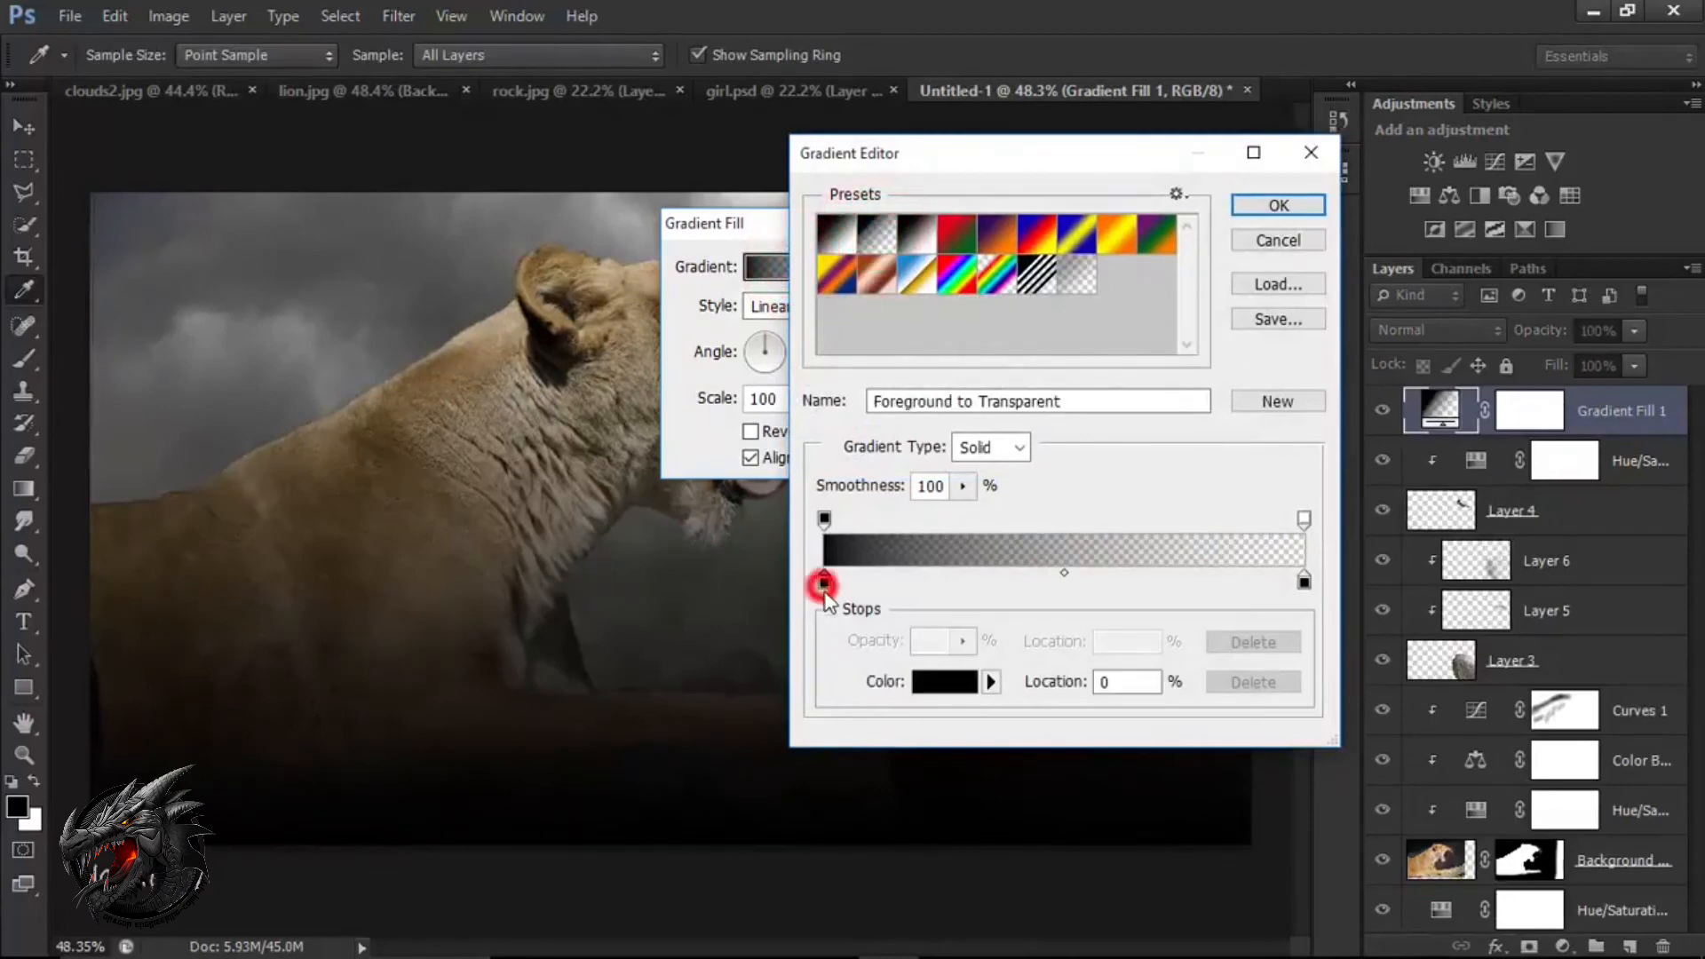
{"action": "left_click", "coordinate": [934, 682]}
{"action": "left_click_drag", "start_coordinate": [1008, 438], "coordinate": [1013, 480]}
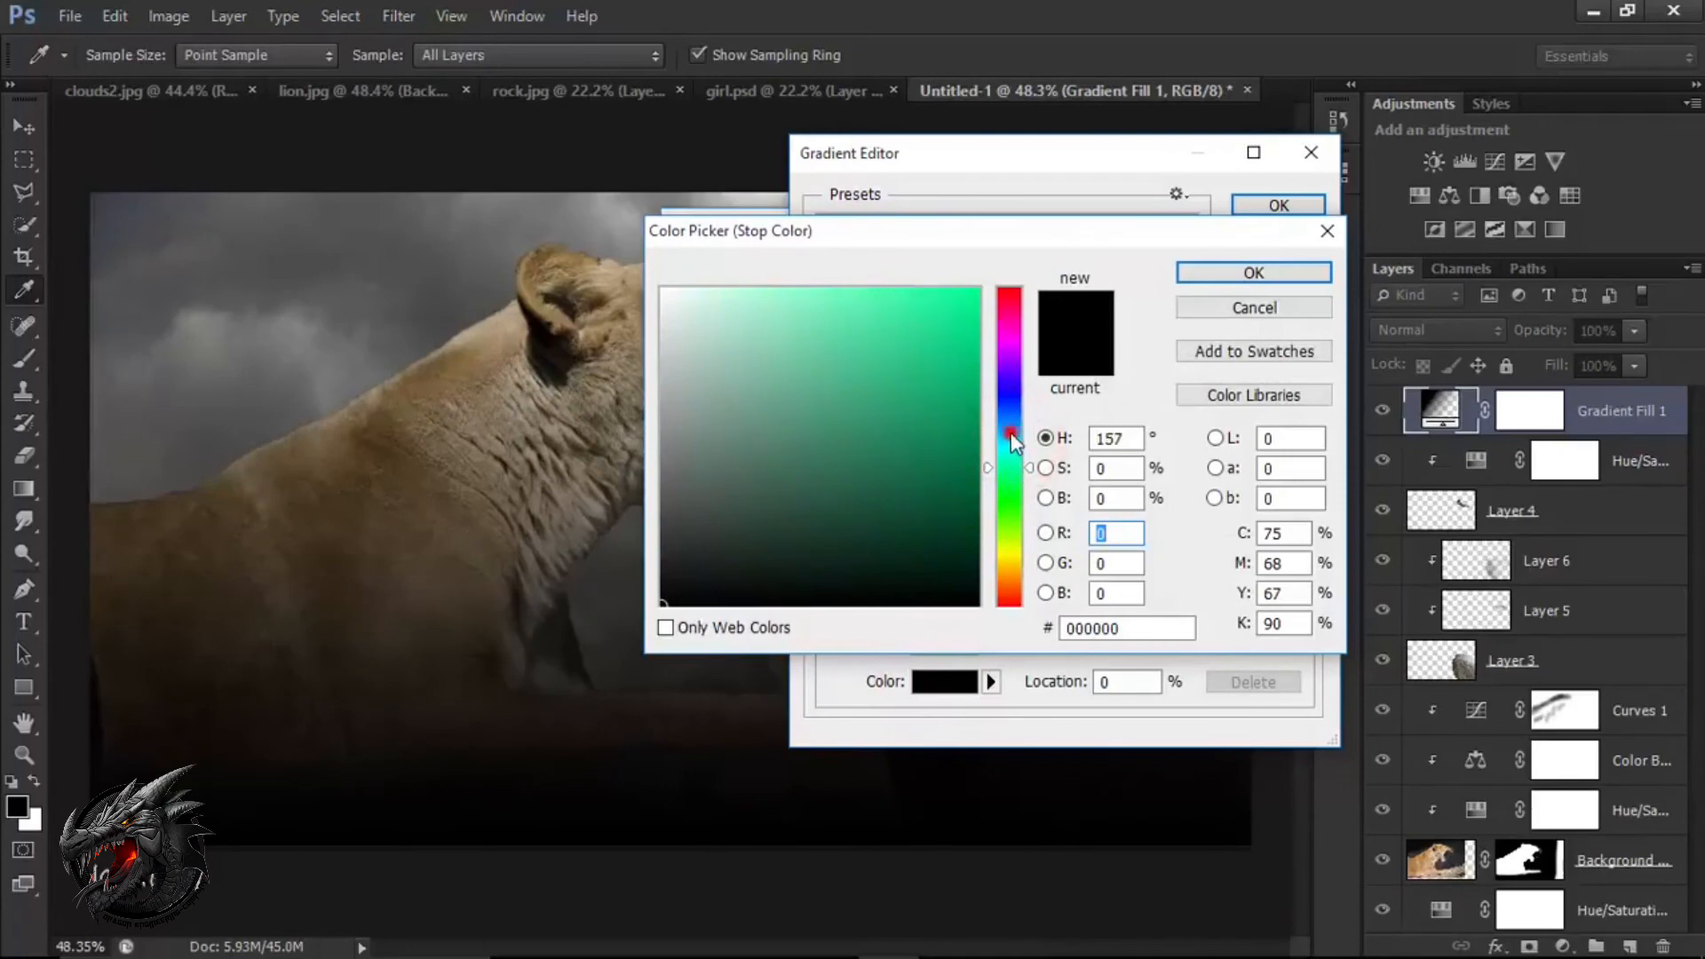
{"action": "left_click", "coordinate": [1011, 435]}
{"action": "left_click", "coordinate": [933, 407]}
{"action": "left_click", "coordinate": [946, 494]}
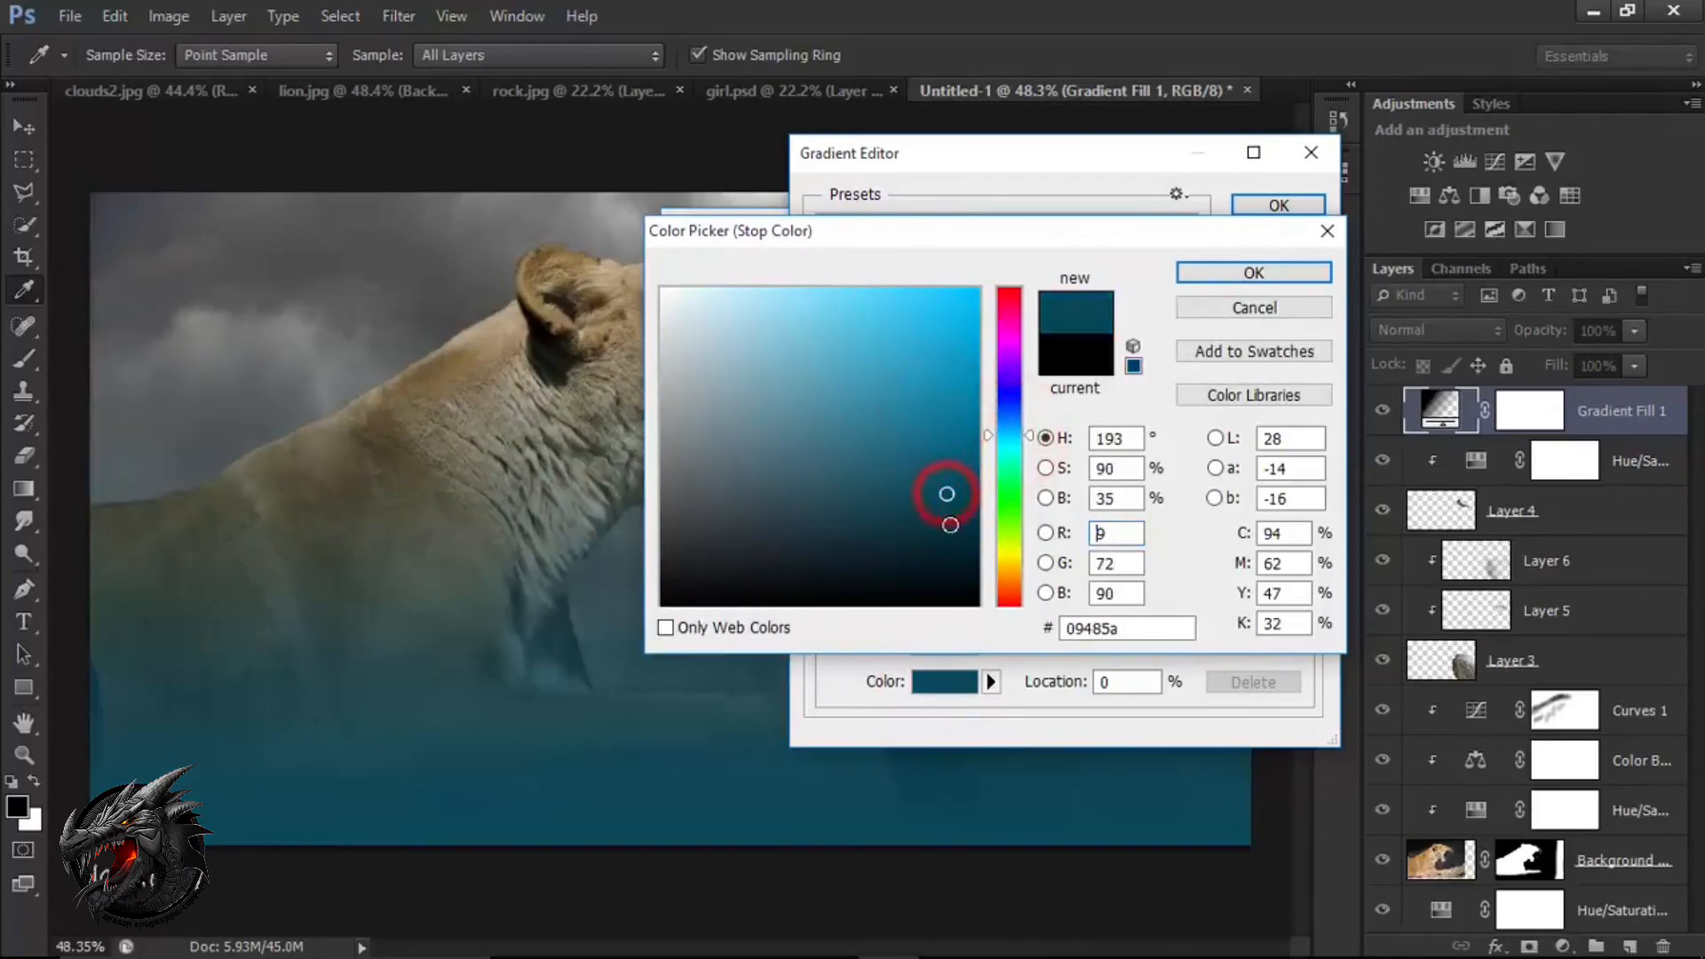
{"action": "left_click", "coordinate": [926, 548]}
{"action": "left_click", "coordinate": [870, 571]}
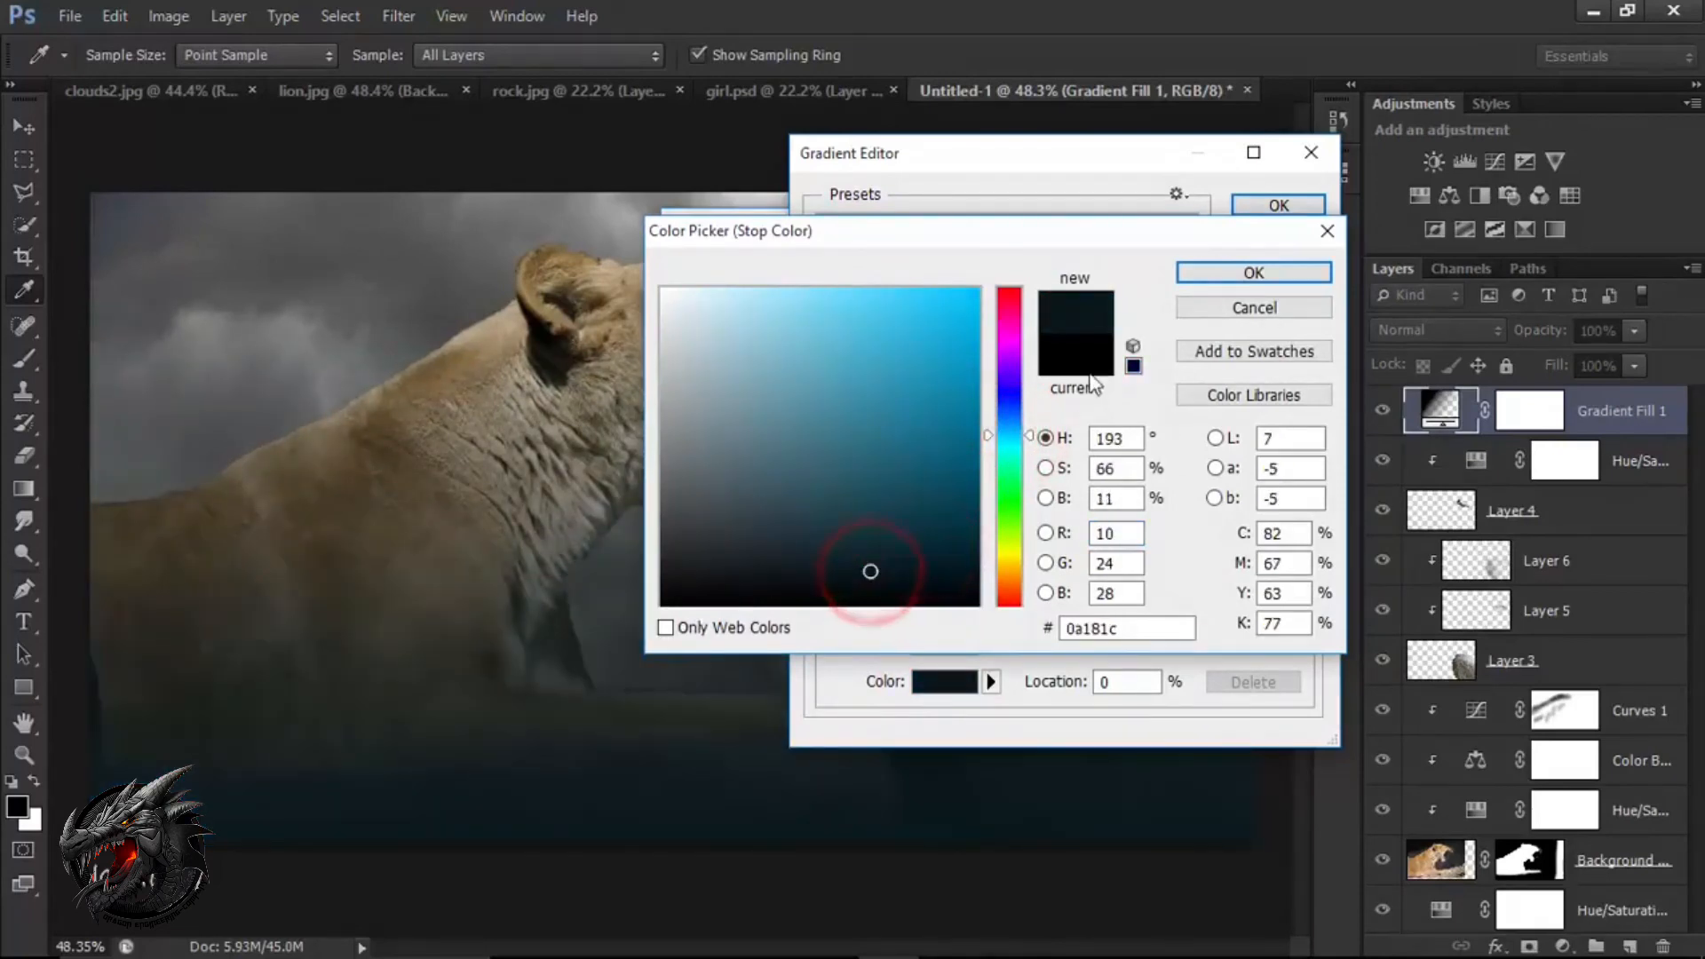
{"action": "left_click", "coordinate": [1243, 274]}
{"action": "left_click", "coordinate": [1268, 206]}
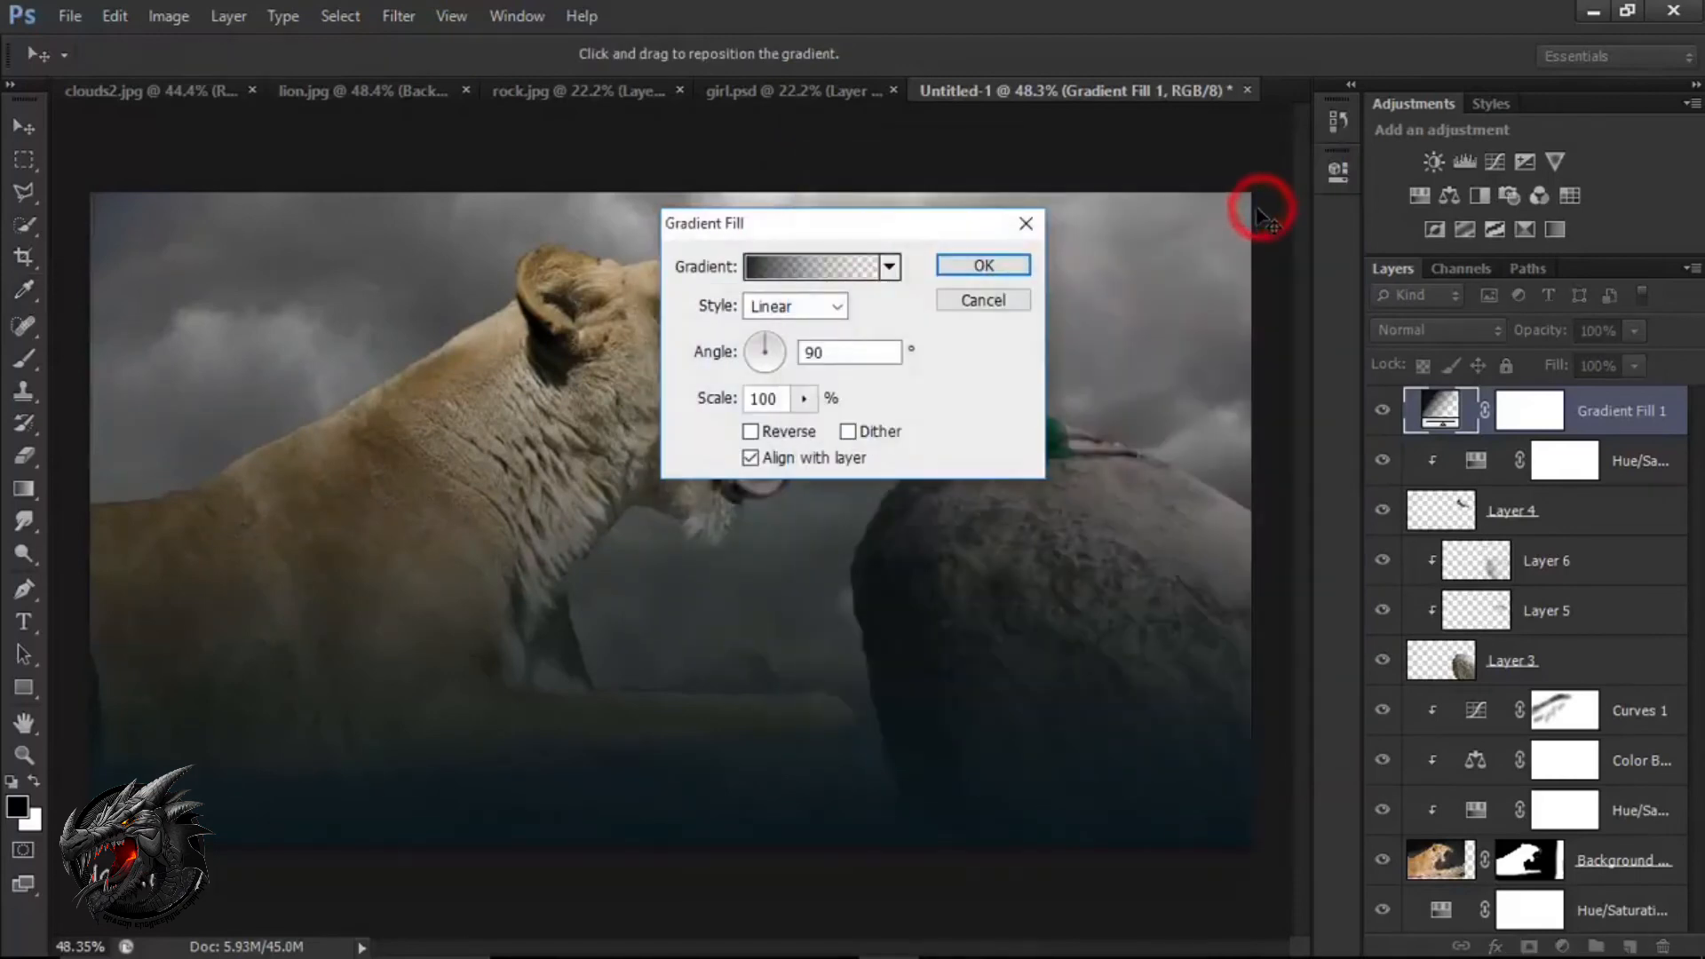
Make the gradient fill radial and reversed, enlarge its scale to darken the image edges, and apply the fill.
{"action": "left_click", "coordinate": [839, 307]}
{"action": "left_click", "coordinate": [824, 352]}
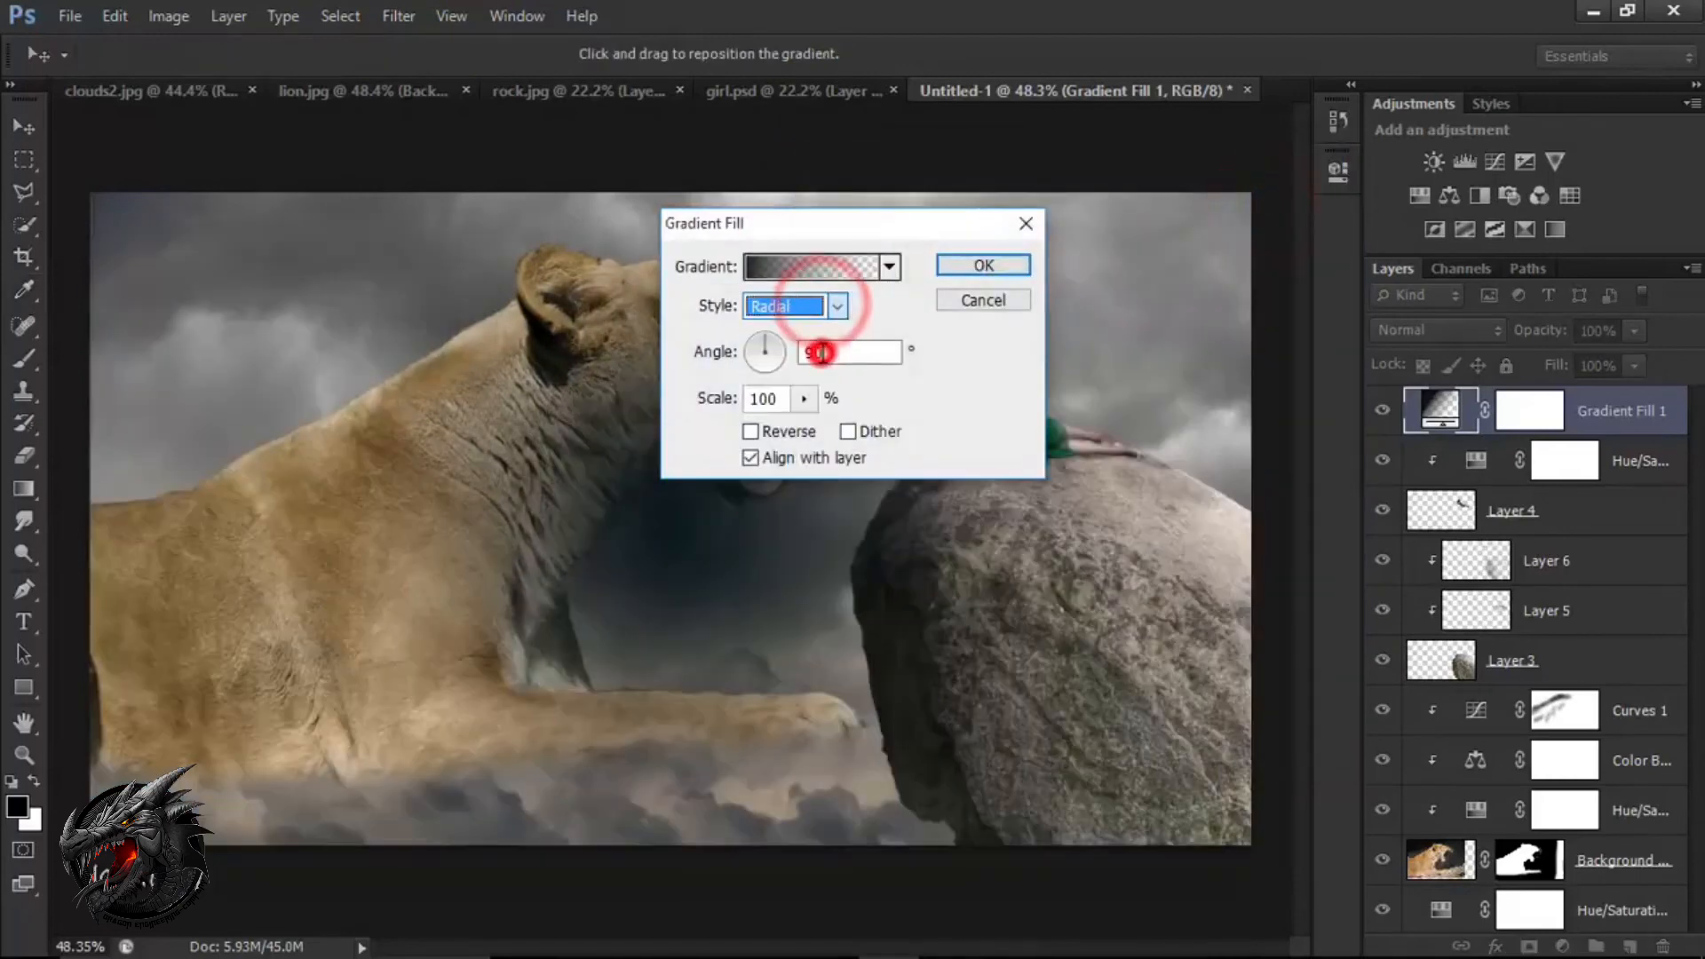
{"action": "left_click", "coordinate": [804, 434]}
{"action": "left_click", "coordinate": [804, 398]}
{"action": "mouse_move", "coordinate": [824, 428]}
{"action": "left_mouse_down"}
{"action": "mouse_move", "coordinate": [854, 431]}
{"action": "mouse_move", "coordinate": [831, 431]}
{"action": "left_mouse_up"}
{"action": "left_click", "coordinate": [983, 266]}
Lower the gradient fill layer's opacity to 41% and compare the image with the layer hidden and shown.
{"action": "left_click", "coordinate": [1379, 410]}
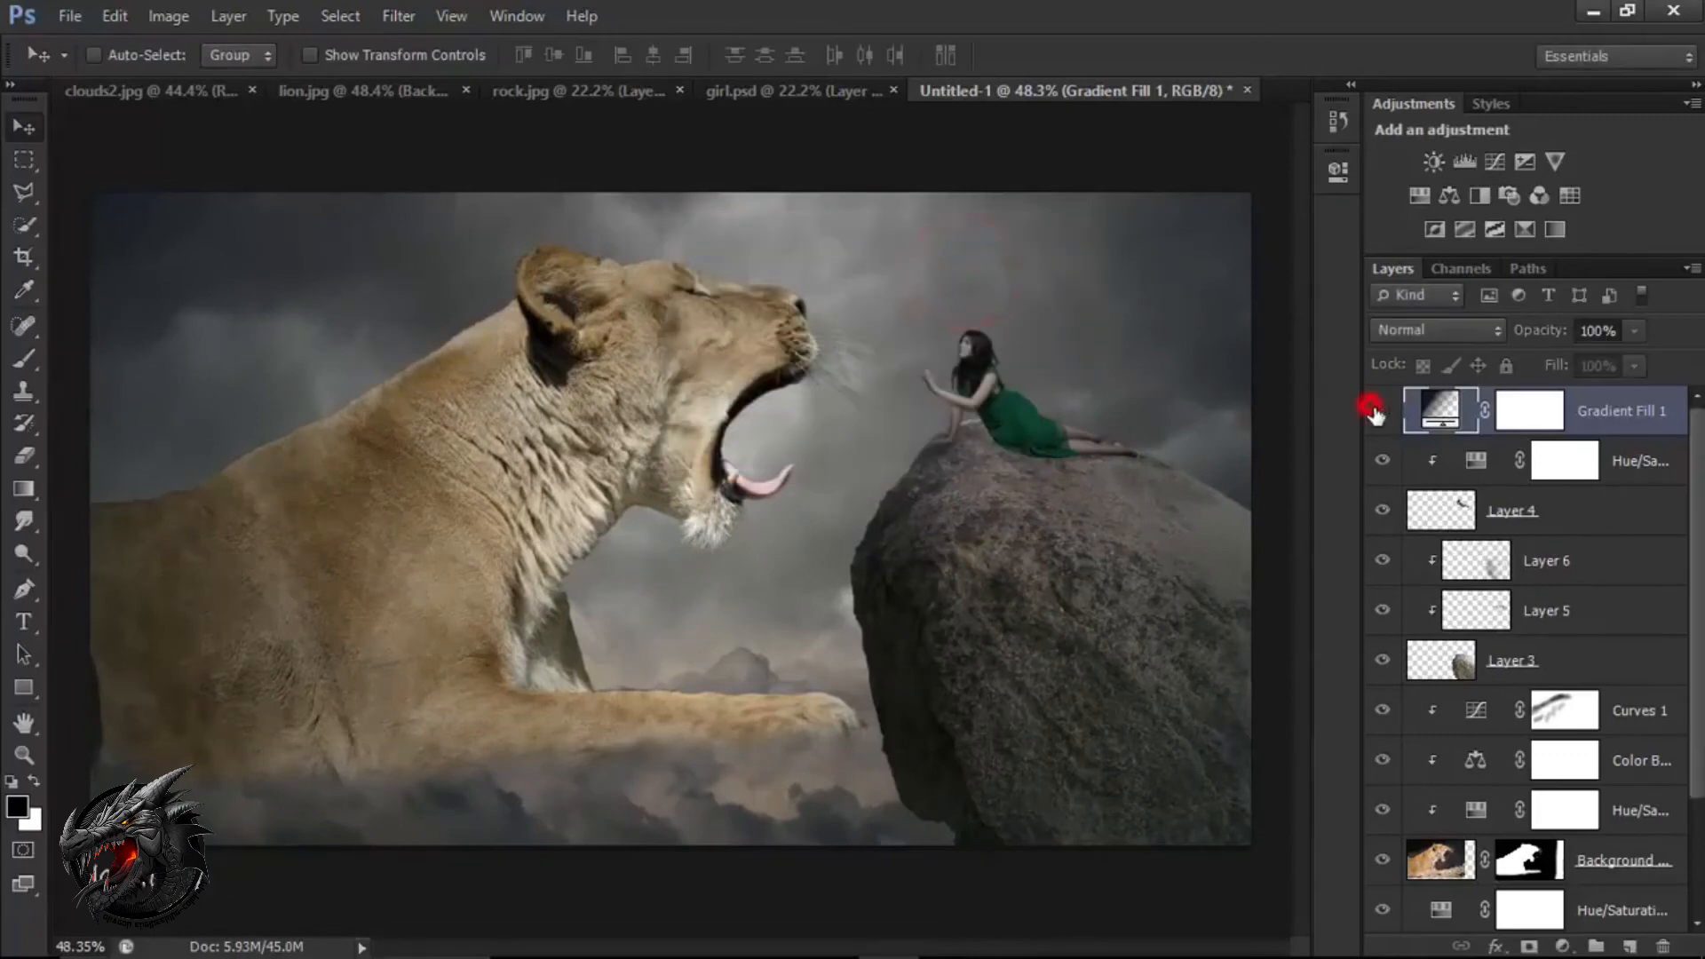
{"action": "left_click", "coordinate": [1381, 411]}
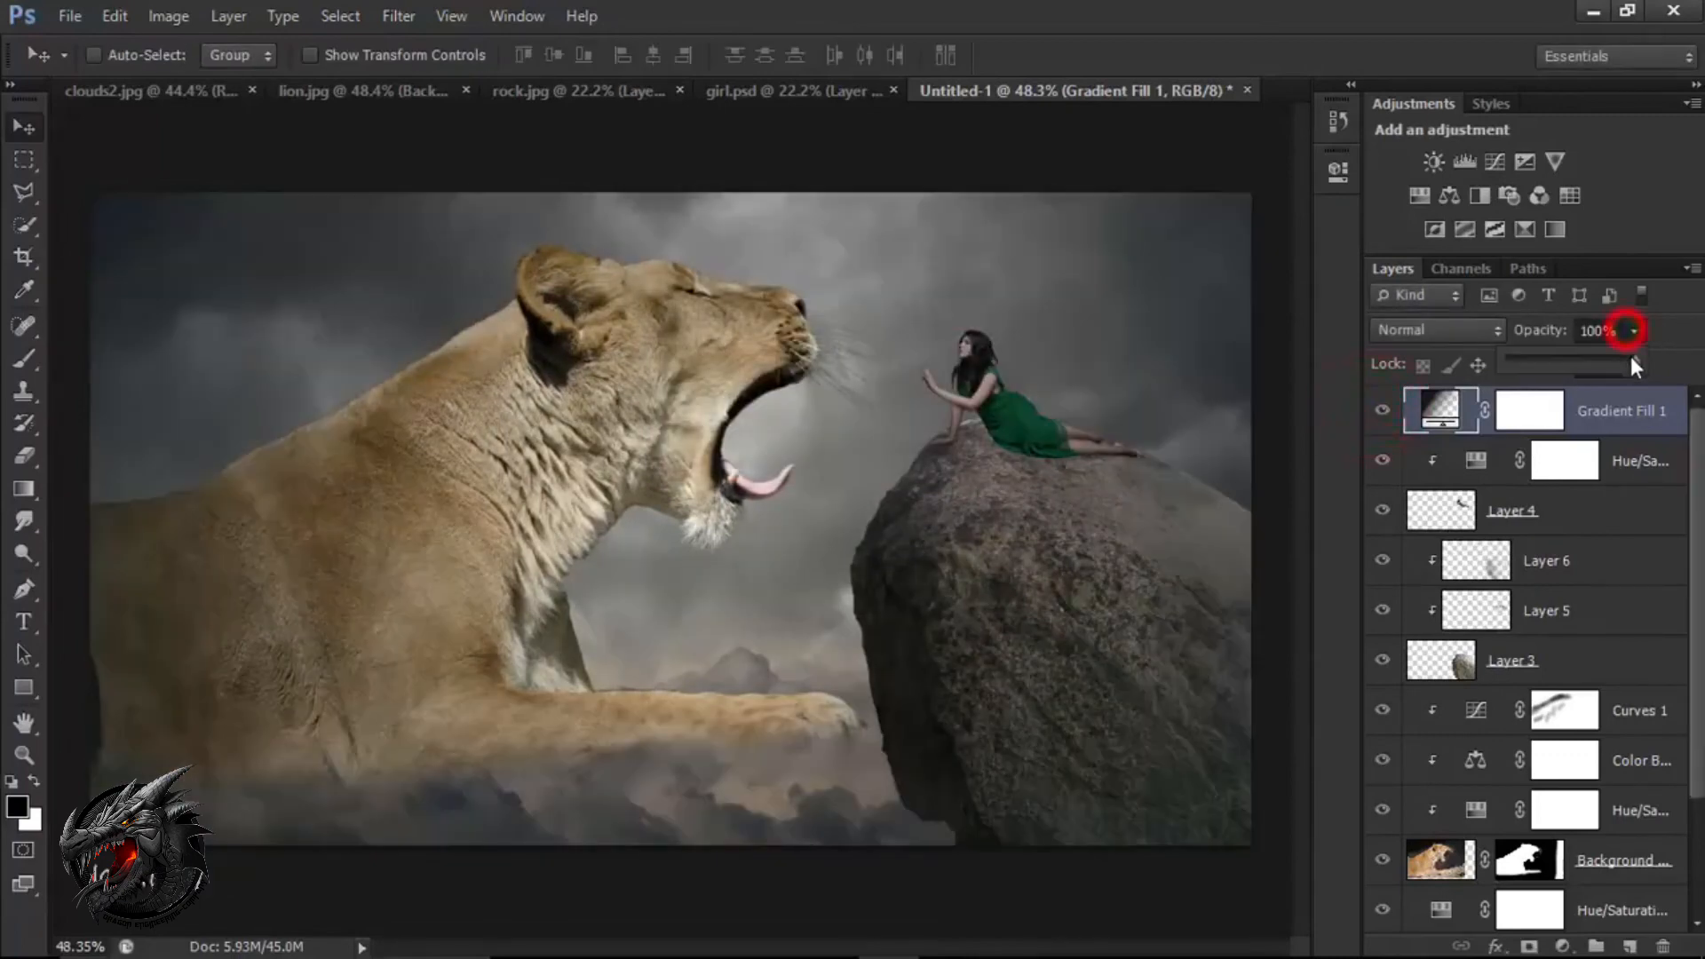
{"action": "left_click_drag", "start_coordinate": [1550, 358], "coordinate": [1550, 358]}
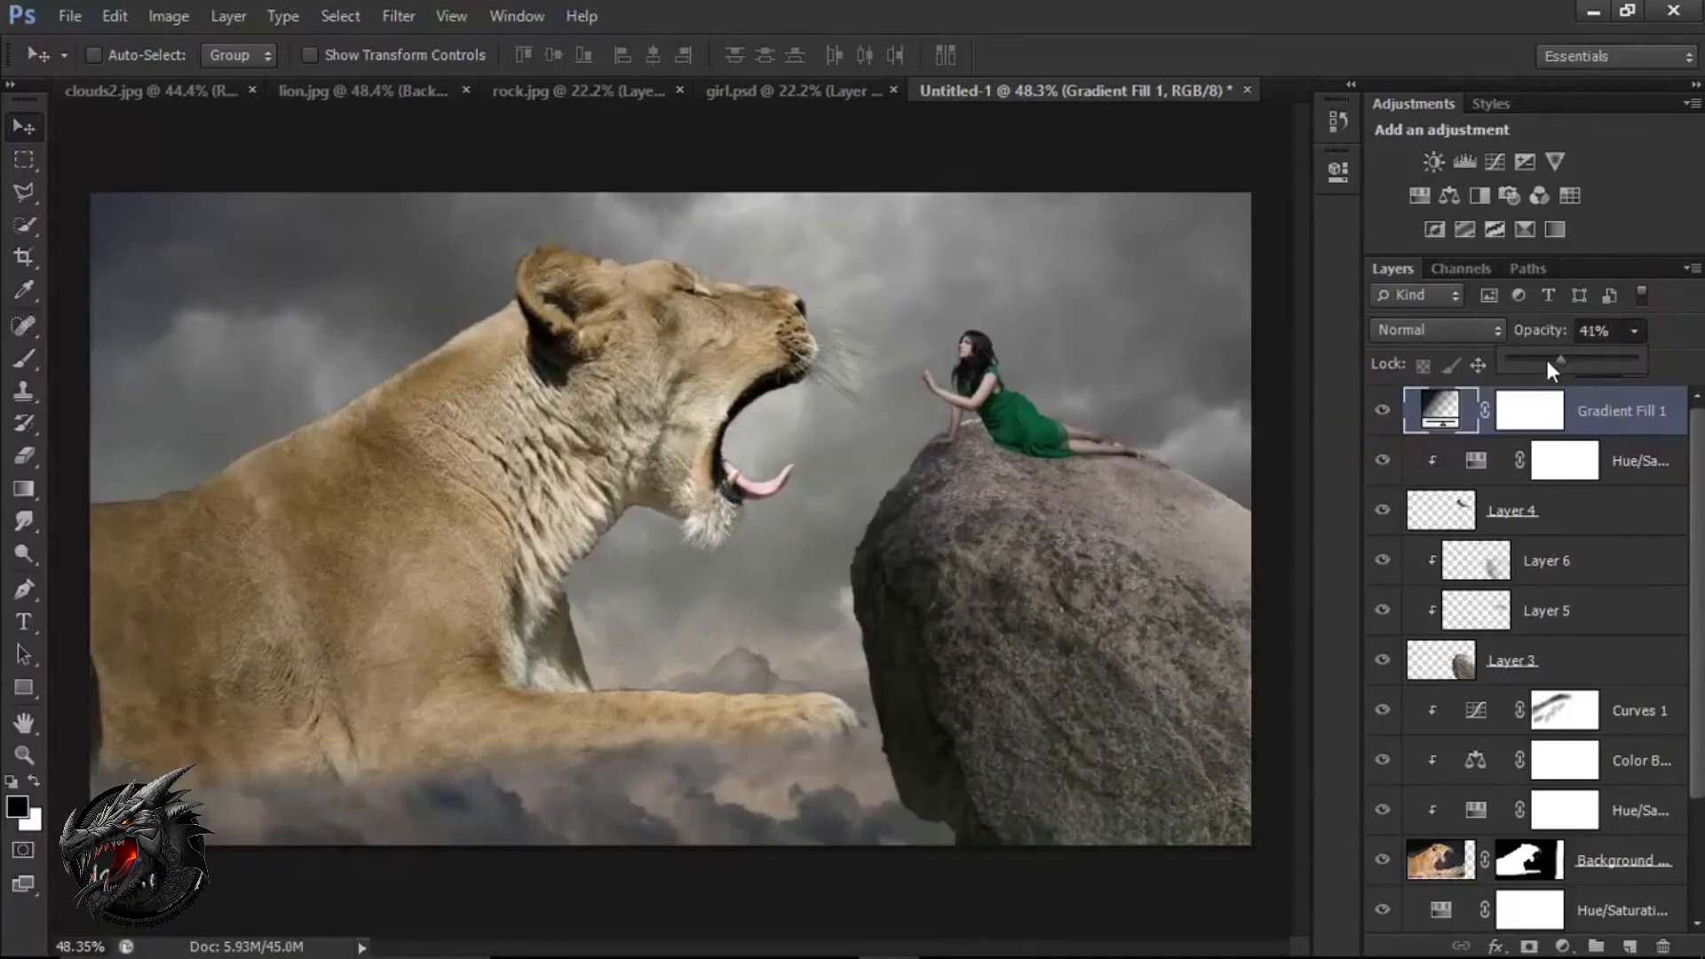
{"action": "left_click", "coordinate": [1383, 411]}
{"action": "left_click", "coordinate": [1383, 411]}
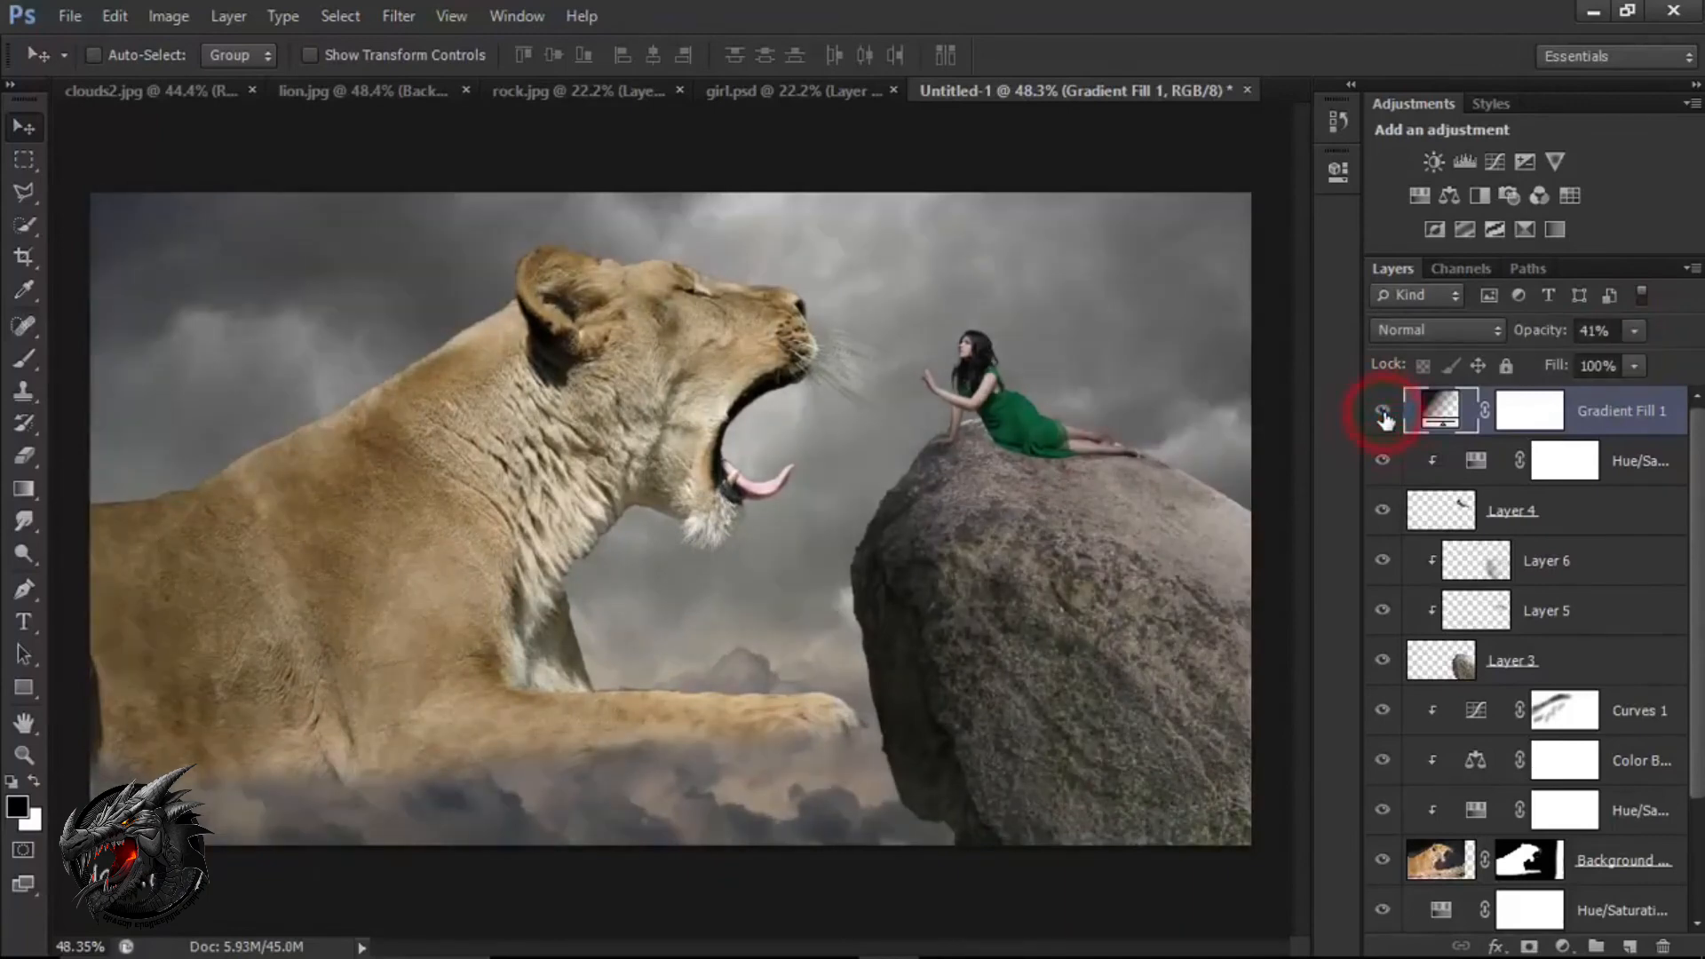
Add a Gradient Map adjustment layer above the gradient fill with the Violet, Orange preset.
{"action": "left_click", "coordinate": [1563, 947]}
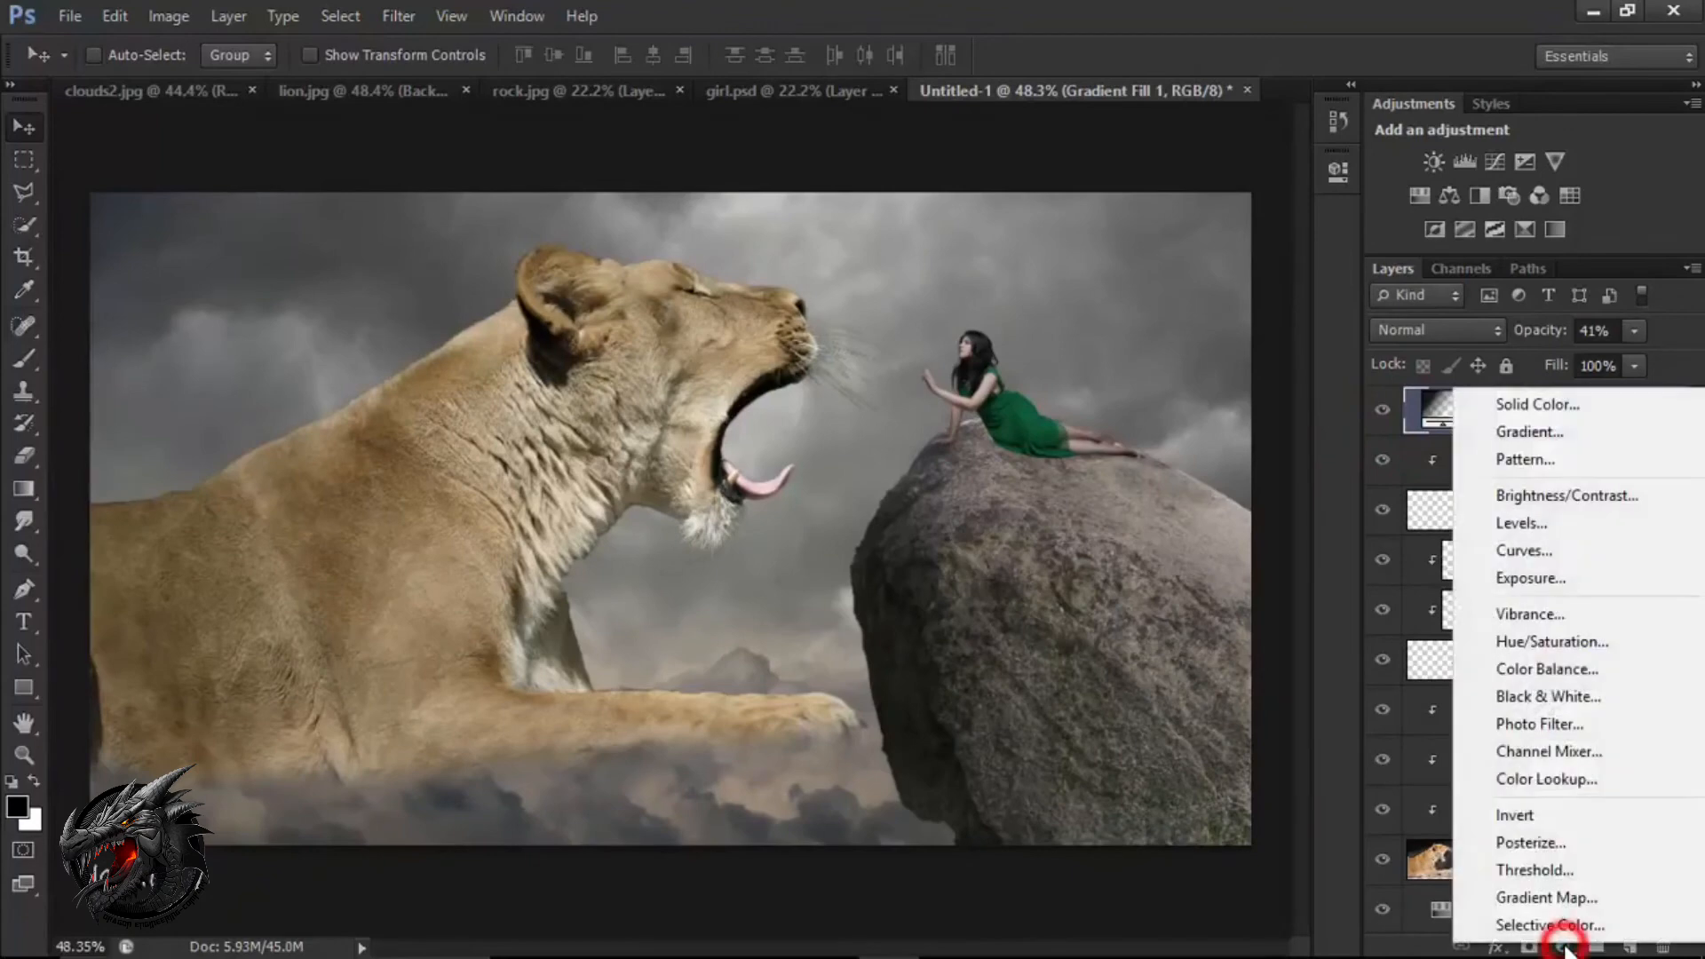
{"action": "left_click", "coordinate": [1567, 901]}
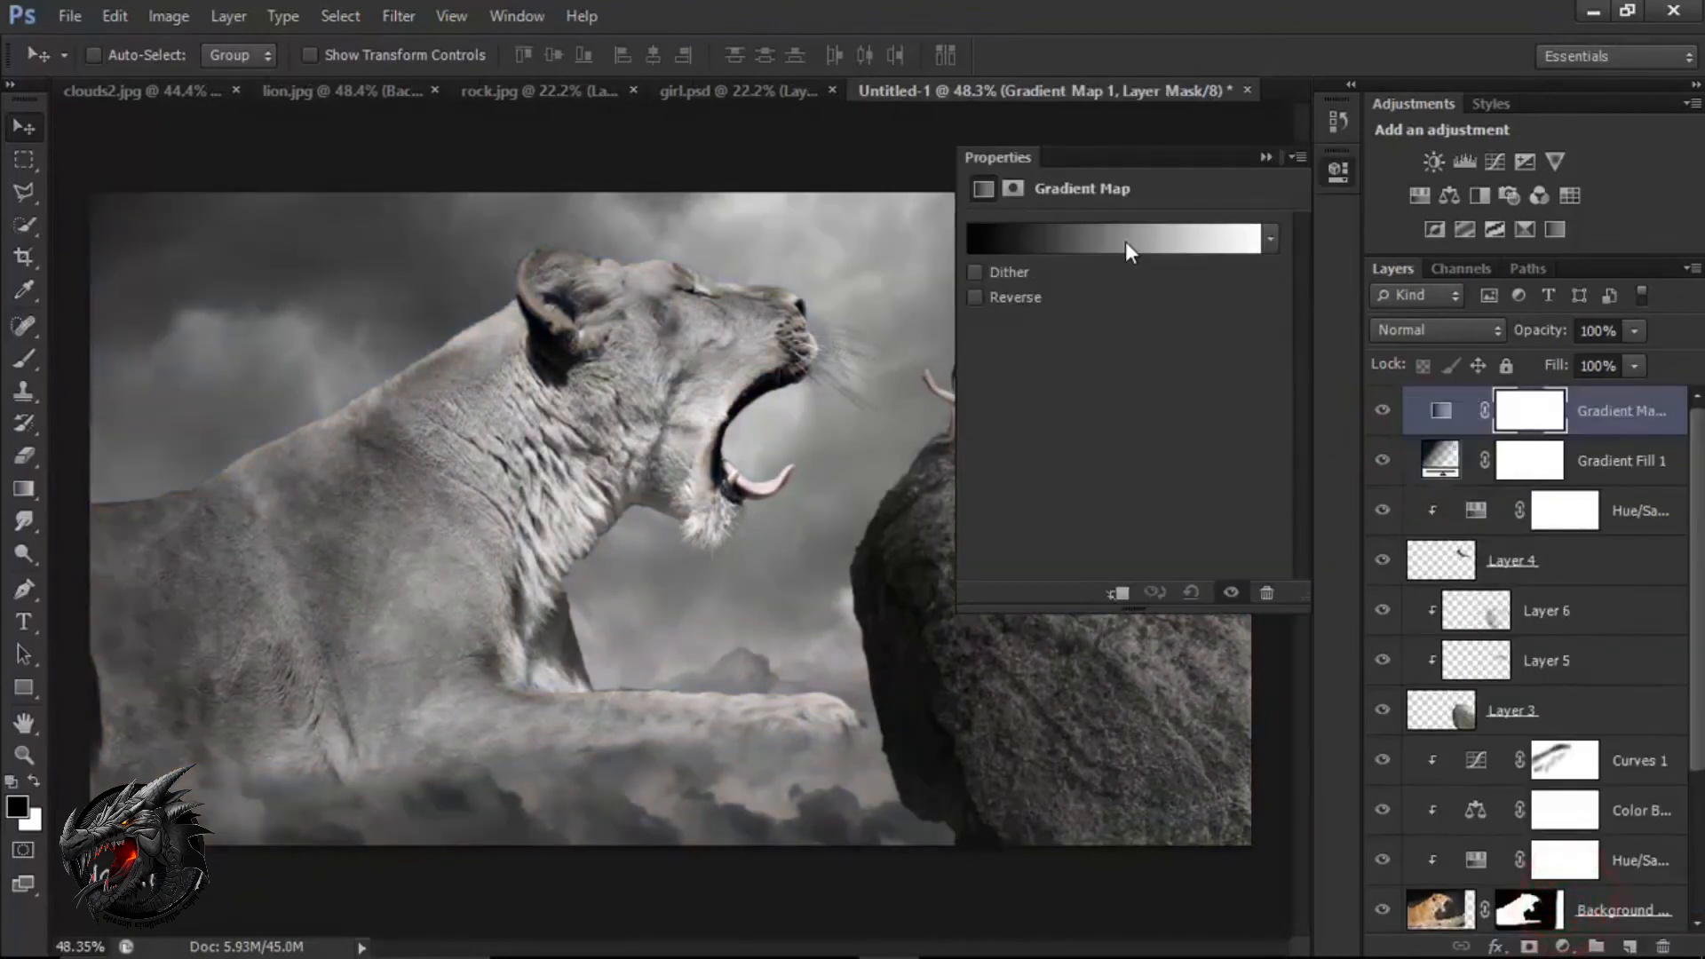
{"action": "left_click", "coordinate": [1126, 239]}
{"action": "left_click", "coordinate": [1003, 236]}
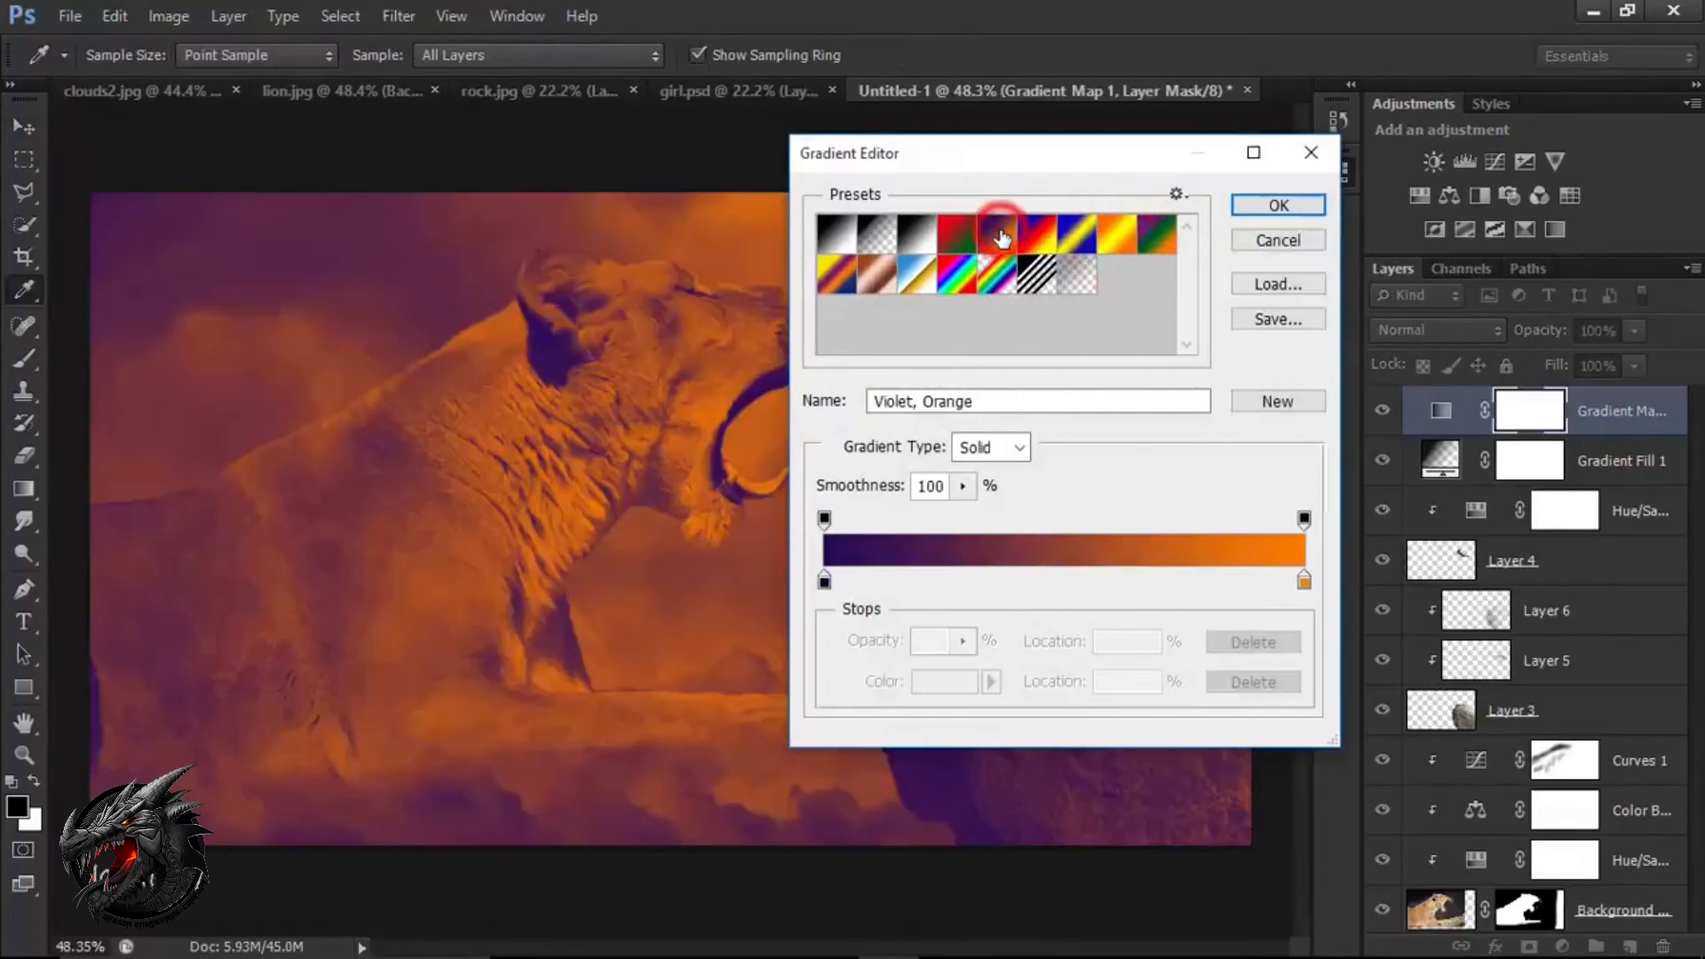
{"action": "left_click", "coordinate": [1256, 211]}
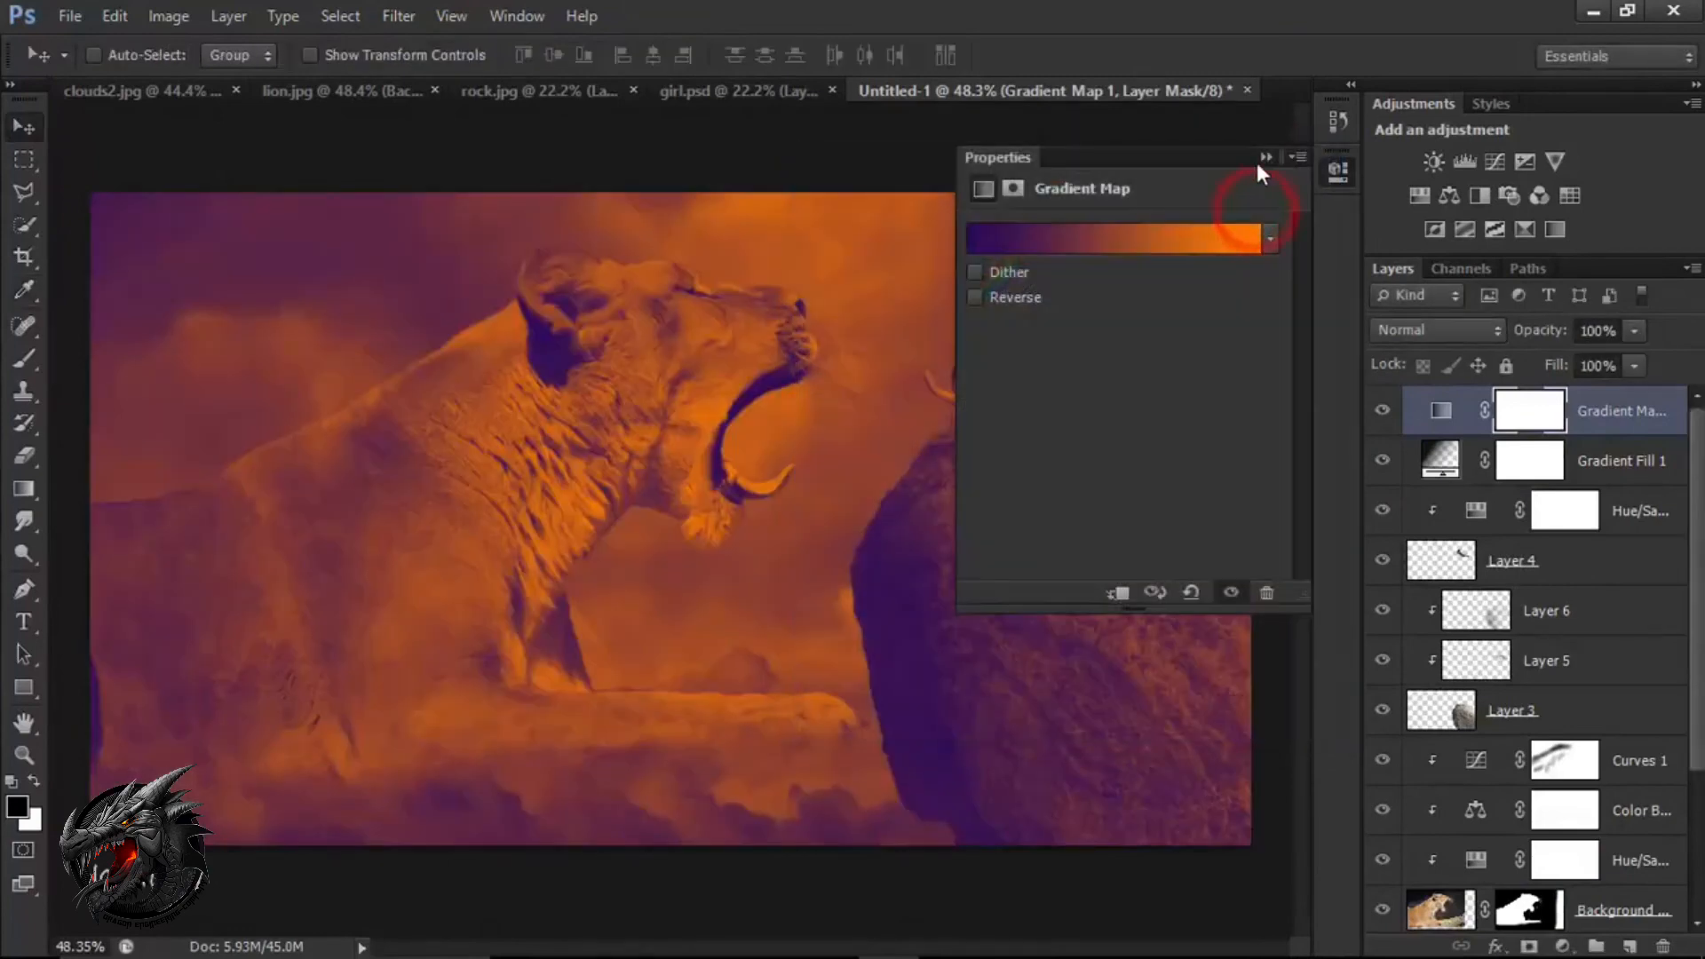
{"action": "left_click", "coordinate": [1267, 157]}
Blend the gradient map in Soft Light mode, reduce its opacity to 27%, and compare the image with and without it.
{"action": "left_click", "coordinate": [1465, 331]}
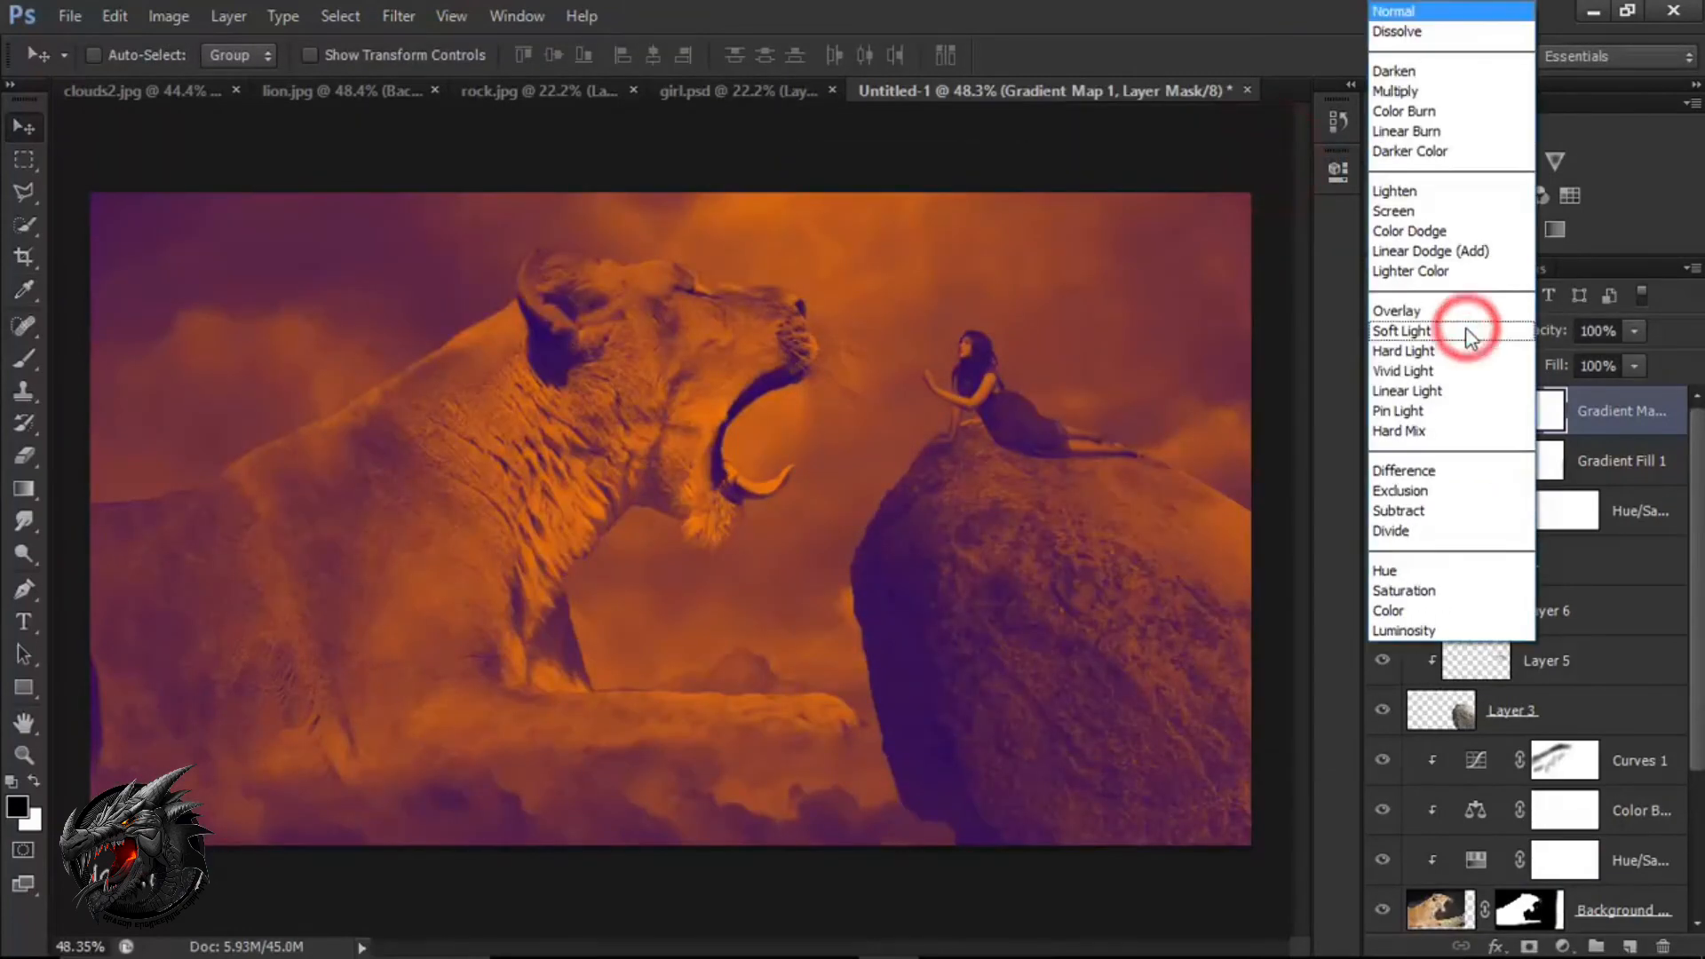
{"action": "left_click", "coordinate": [1414, 332]}
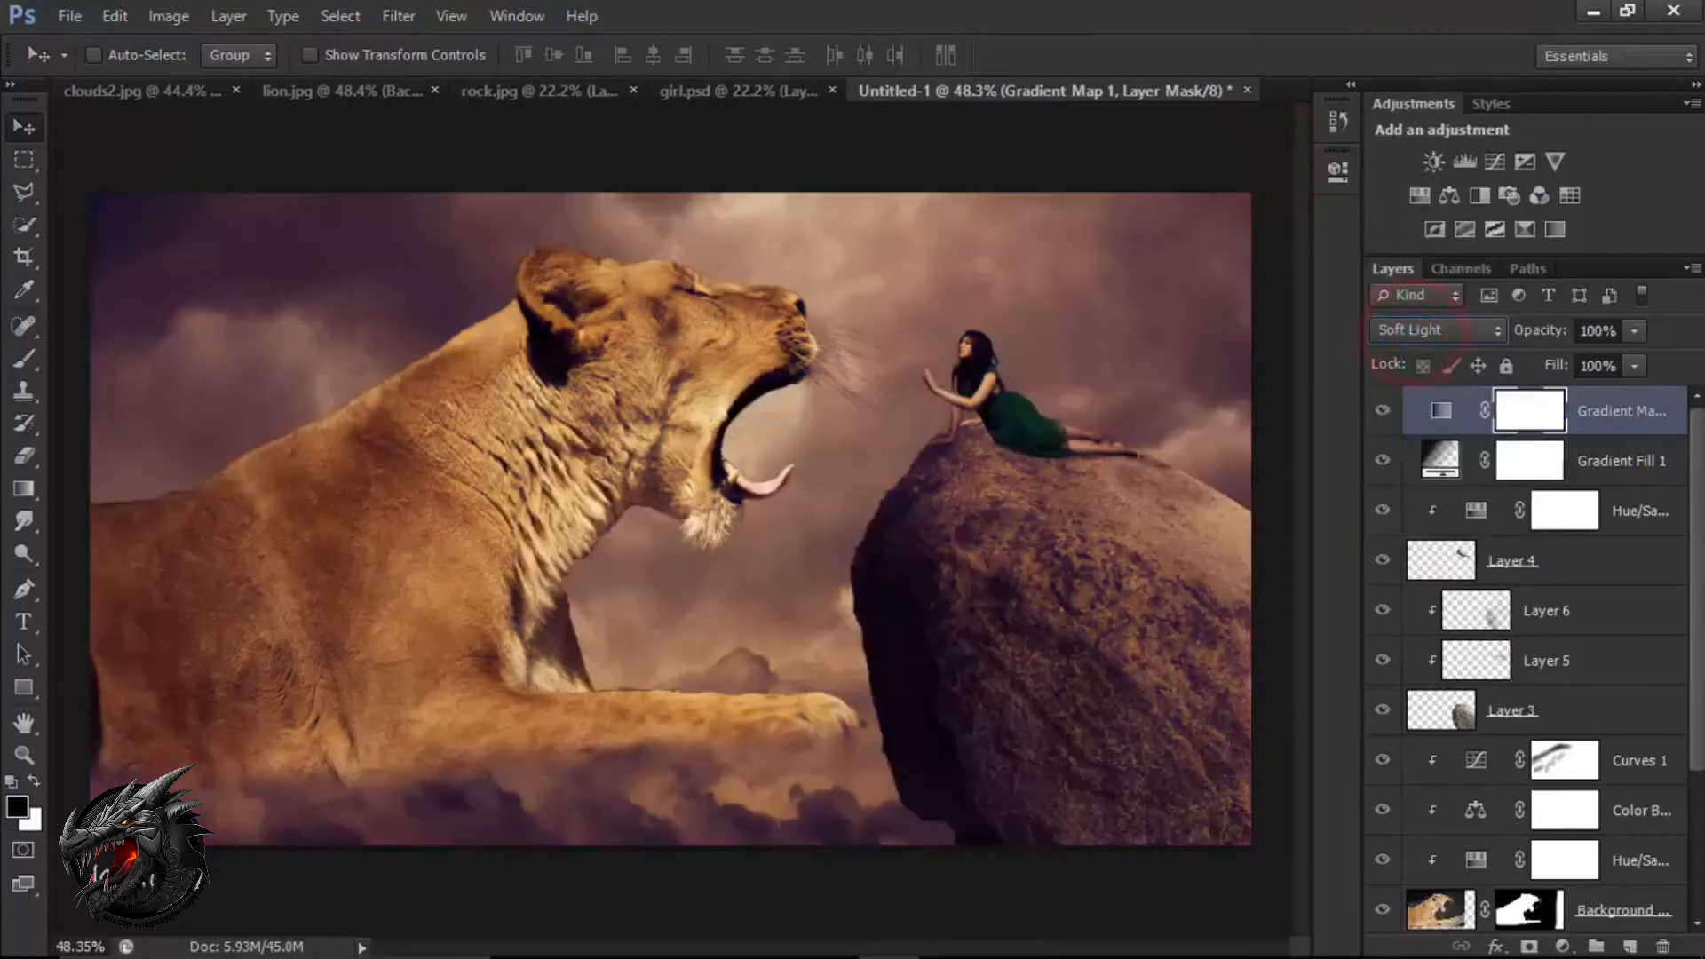
{"action": "left_click", "coordinate": [1634, 332]}
{"action": "left_click_drag", "start_coordinate": [1578, 357], "coordinate": [1549, 357]}
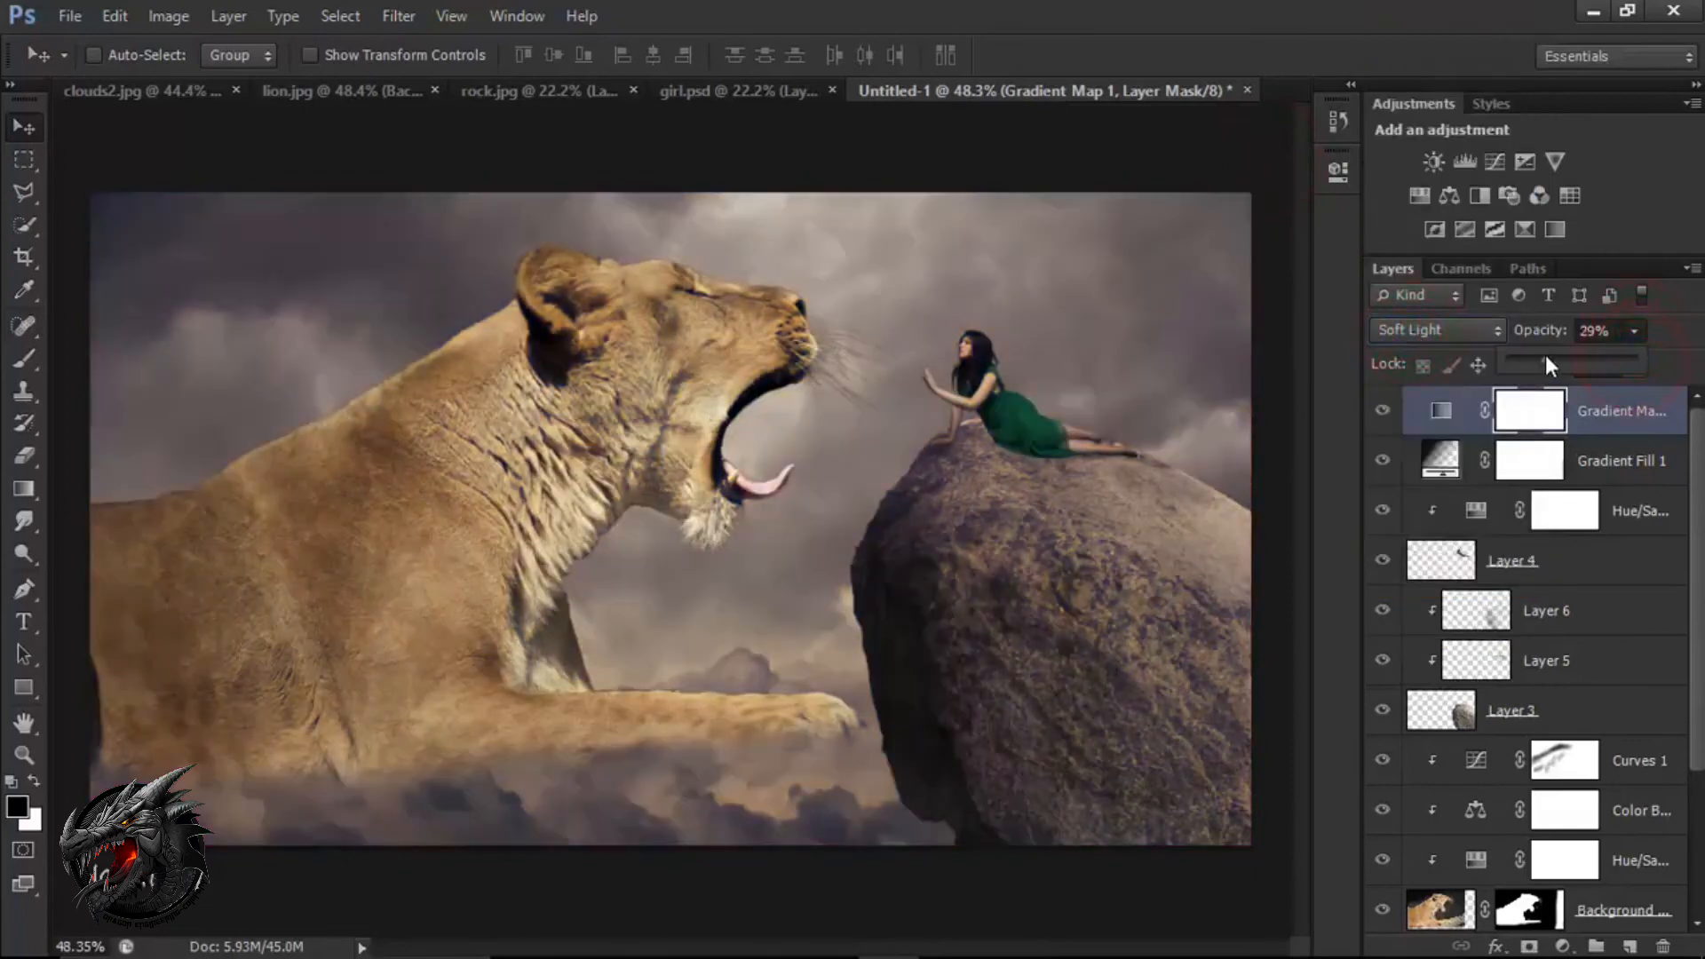
{"action": "left_click", "coordinate": [1384, 414]}
{"action": "left_click", "coordinate": [1384, 414]}
{"action": "left_click_drag", "start_coordinate": [1608, 357], "coordinate": [1602, 359]}
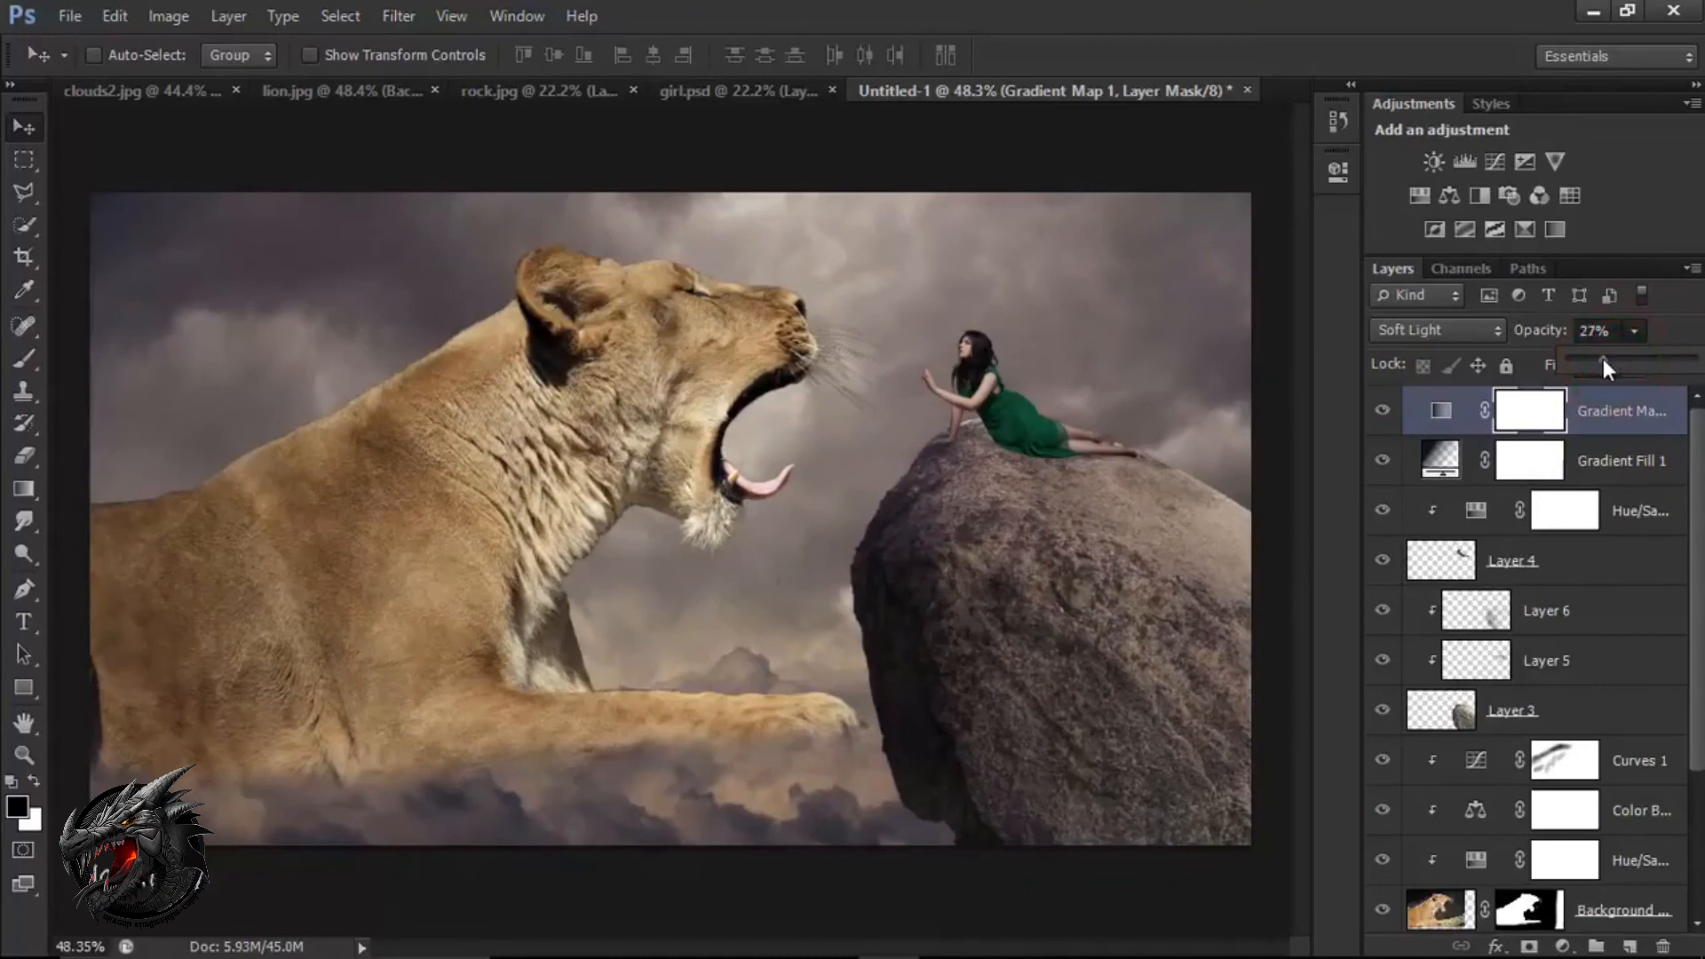
{"action": "left_click", "coordinate": [1594, 412]}
Add a new empty layer directly above Layer 2, beneath the lion's adjustment layers.
{"action": "scroll", "coordinate": [1590, 631], "scroll_direction": "down", "scroll_amount": 4}
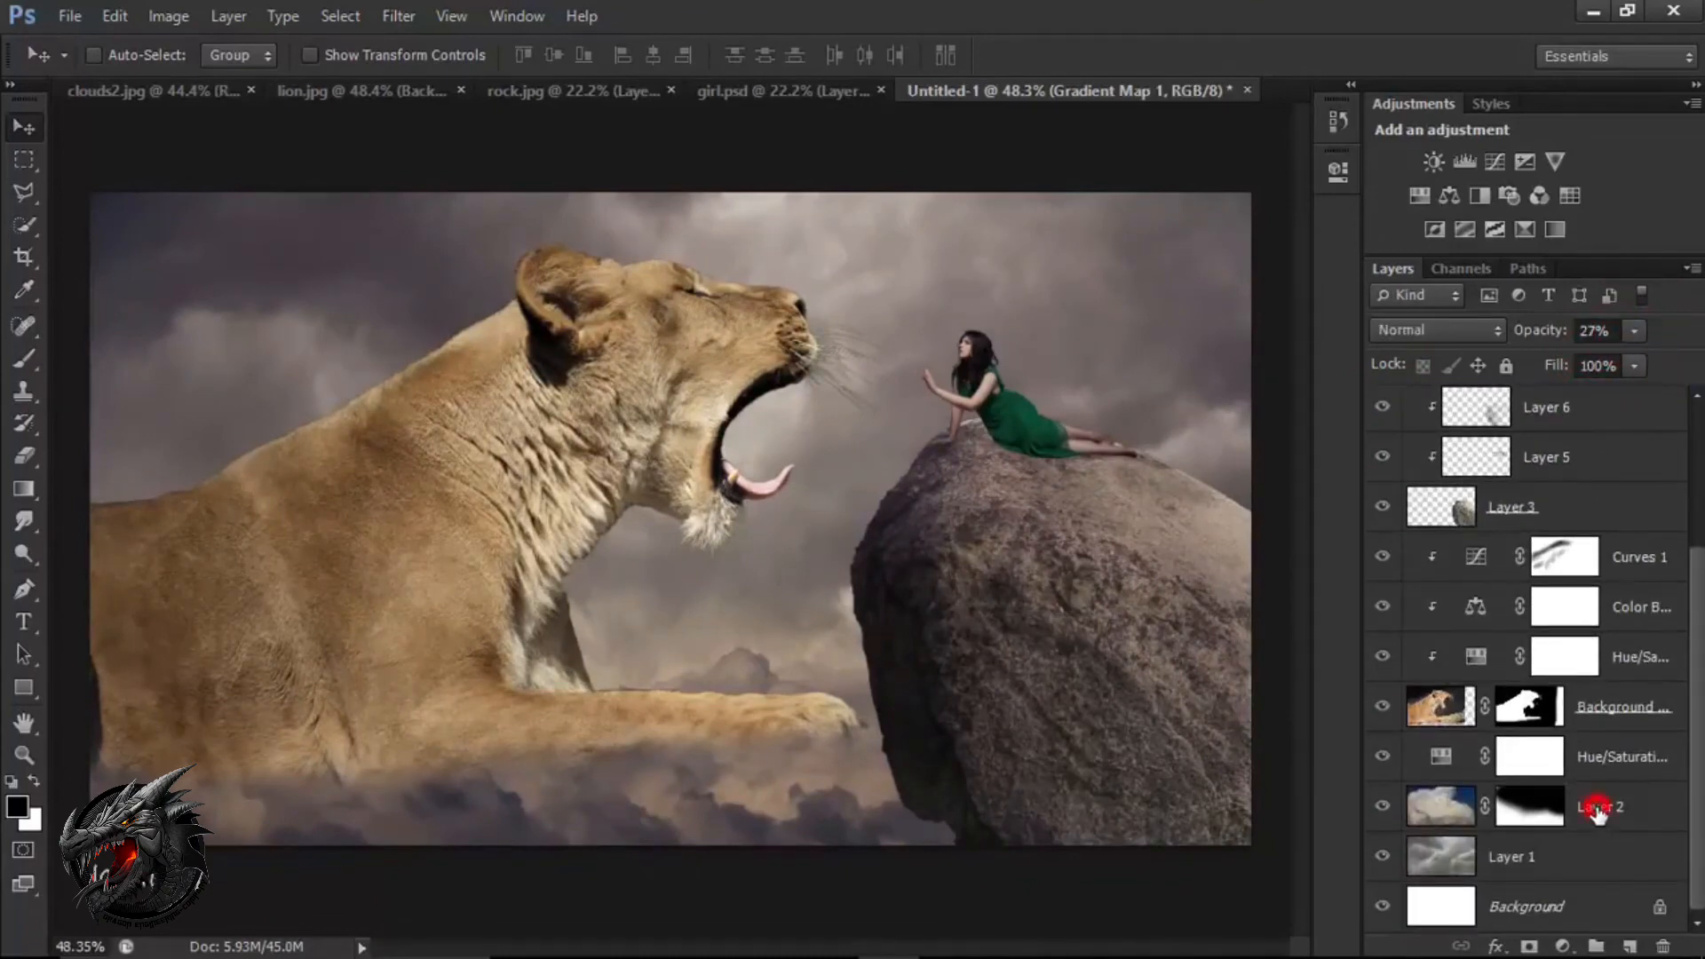
{"action": "left_click", "coordinate": [1597, 810]}
{"action": "left_click", "coordinate": [1628, 947]}
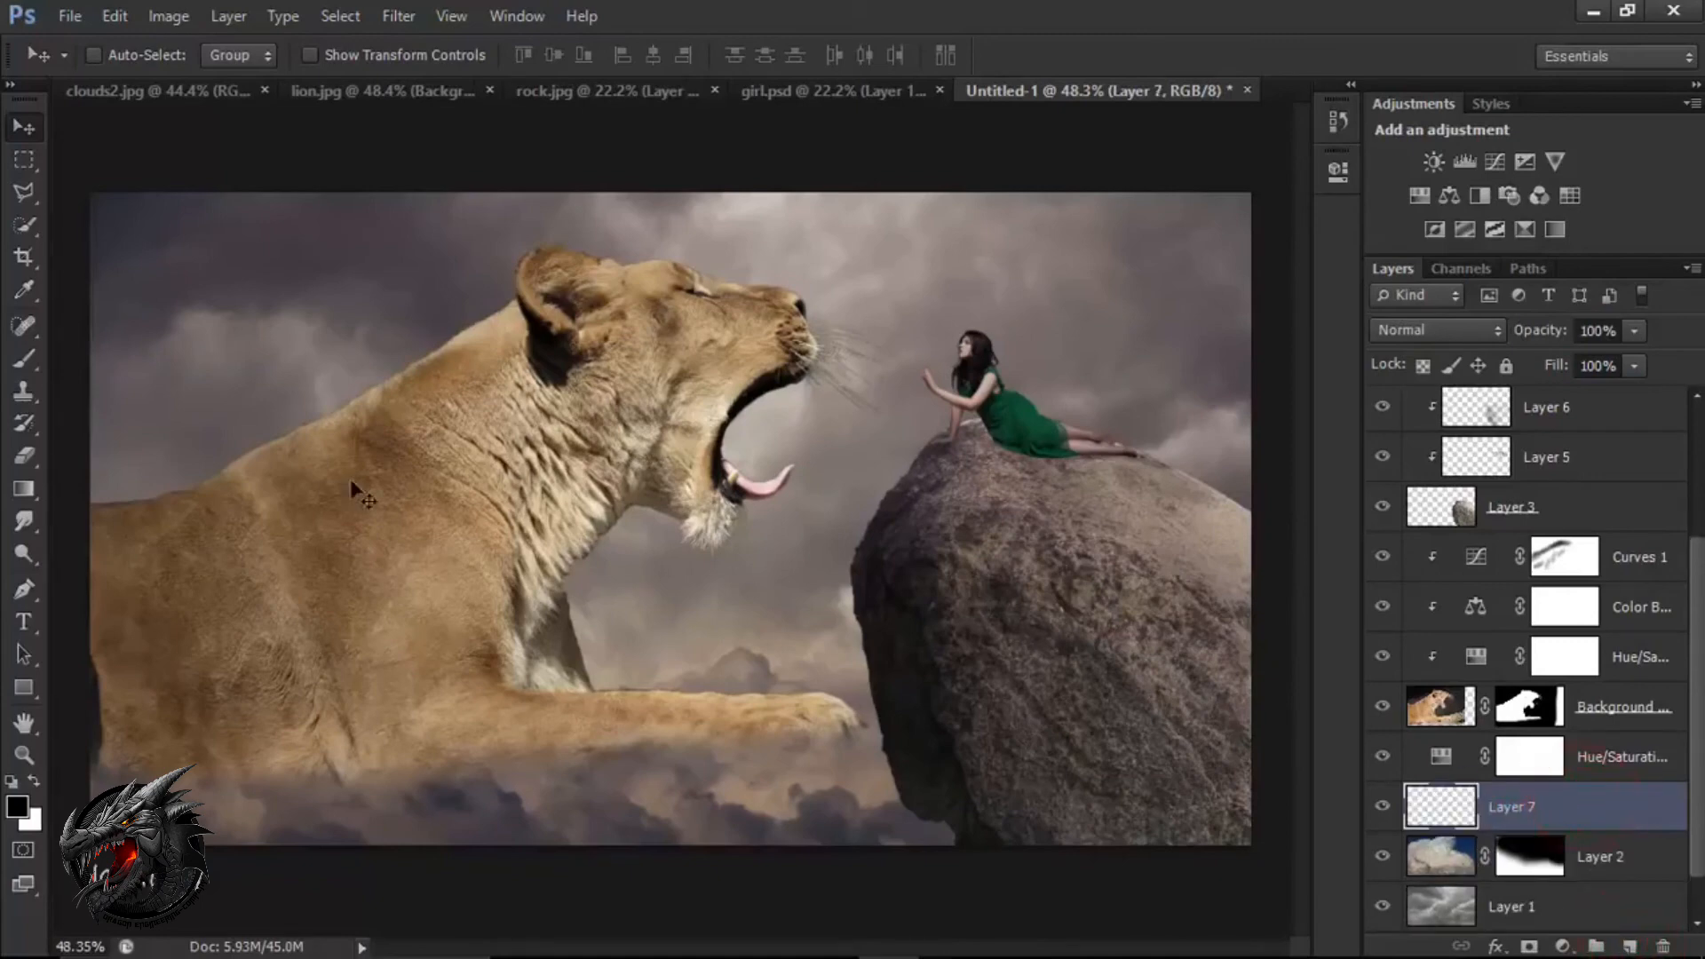
Paint a white glow between the lion's mouth and the woman with a 700 px brush, first at 12% and then at 100% opacity.
{"action": "left_click", "coordinate": [21, 361]}
{"action": "left_click", "coordinate": [121, 362]}
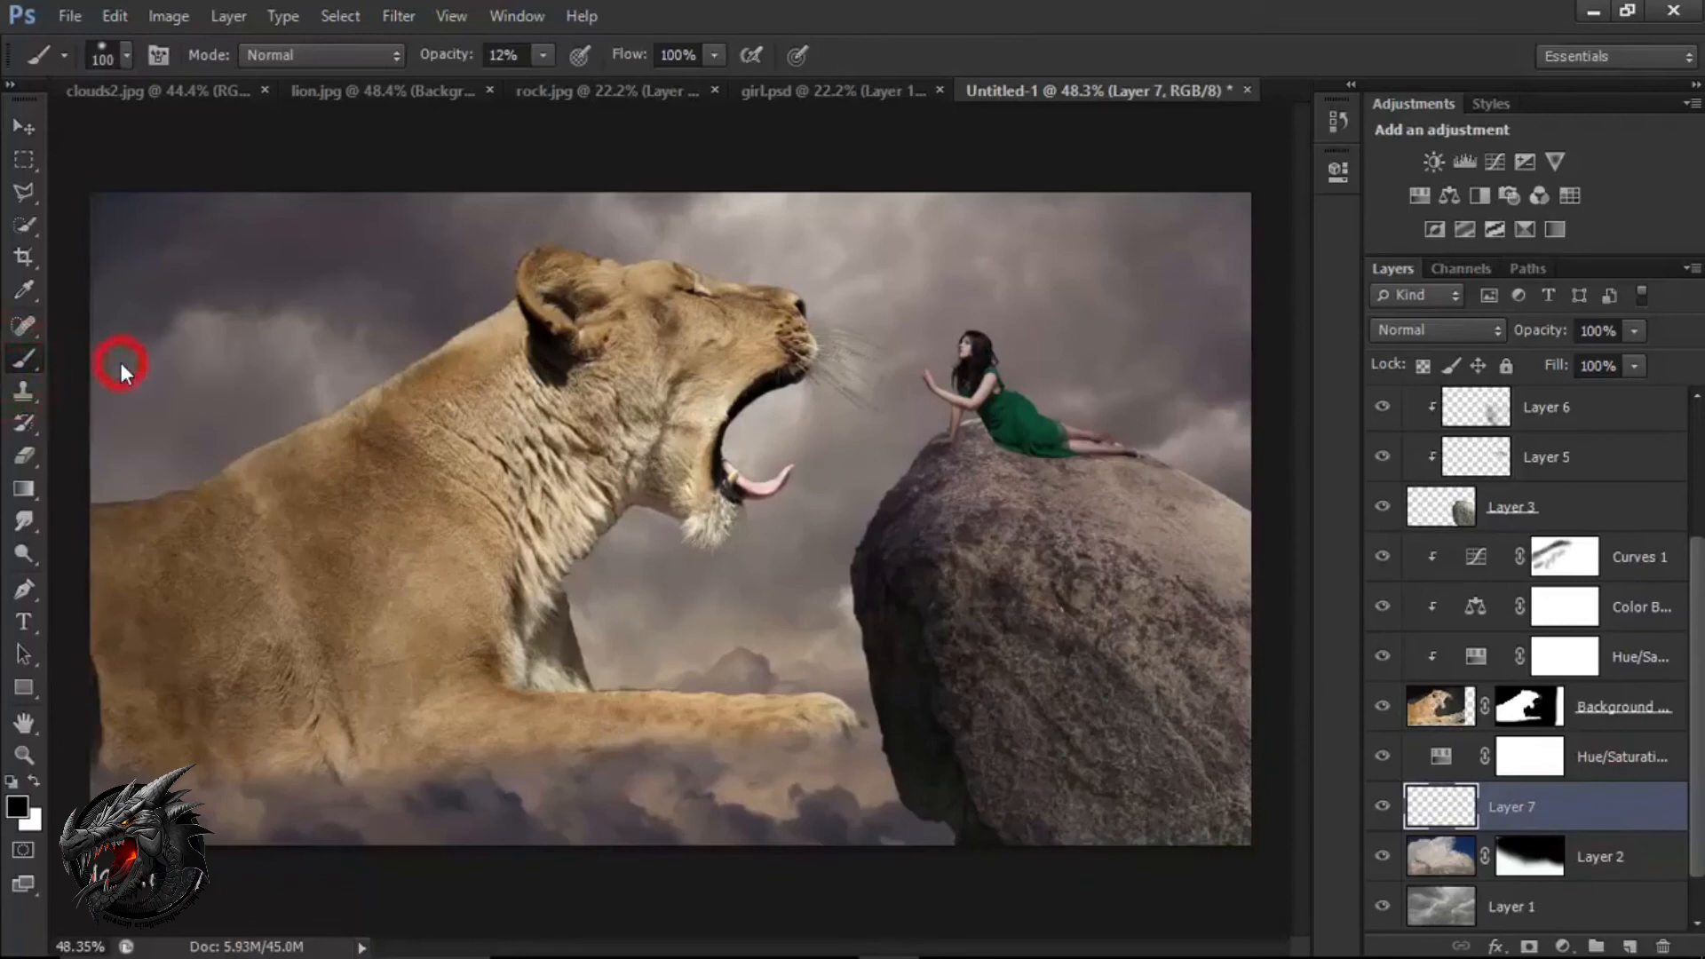
{"action": "left_click", "coordinate": [34, 780]}
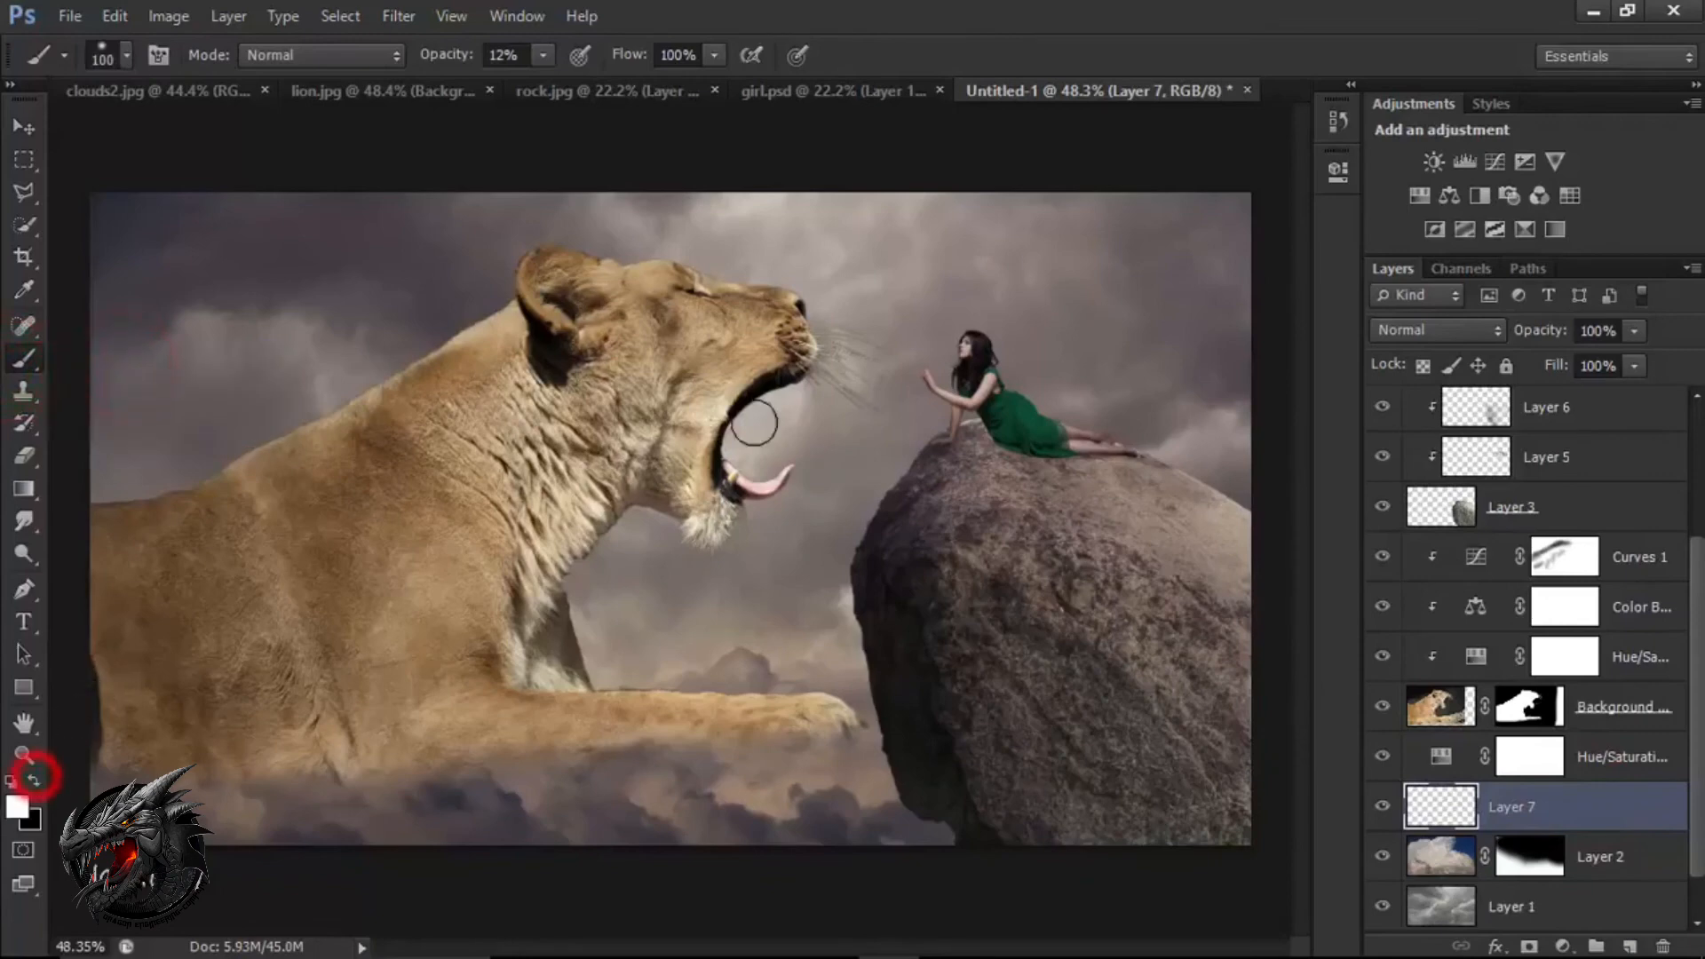
{"action": "key", "text": "bracketright"}
{"action": "key", "text": "bracketright"}
{"action": "key", "text": "bracketright"}
{"action": "key", "text": "bracketright"}
{"action": "key", "text": "bracketright"}
{"action": "key", "text": "bracketright"}
{"action": "key", "text": "bracketright"}
{"action": "key", "text": "bracketright"}
{"action": "key", "text": "bracketright"}
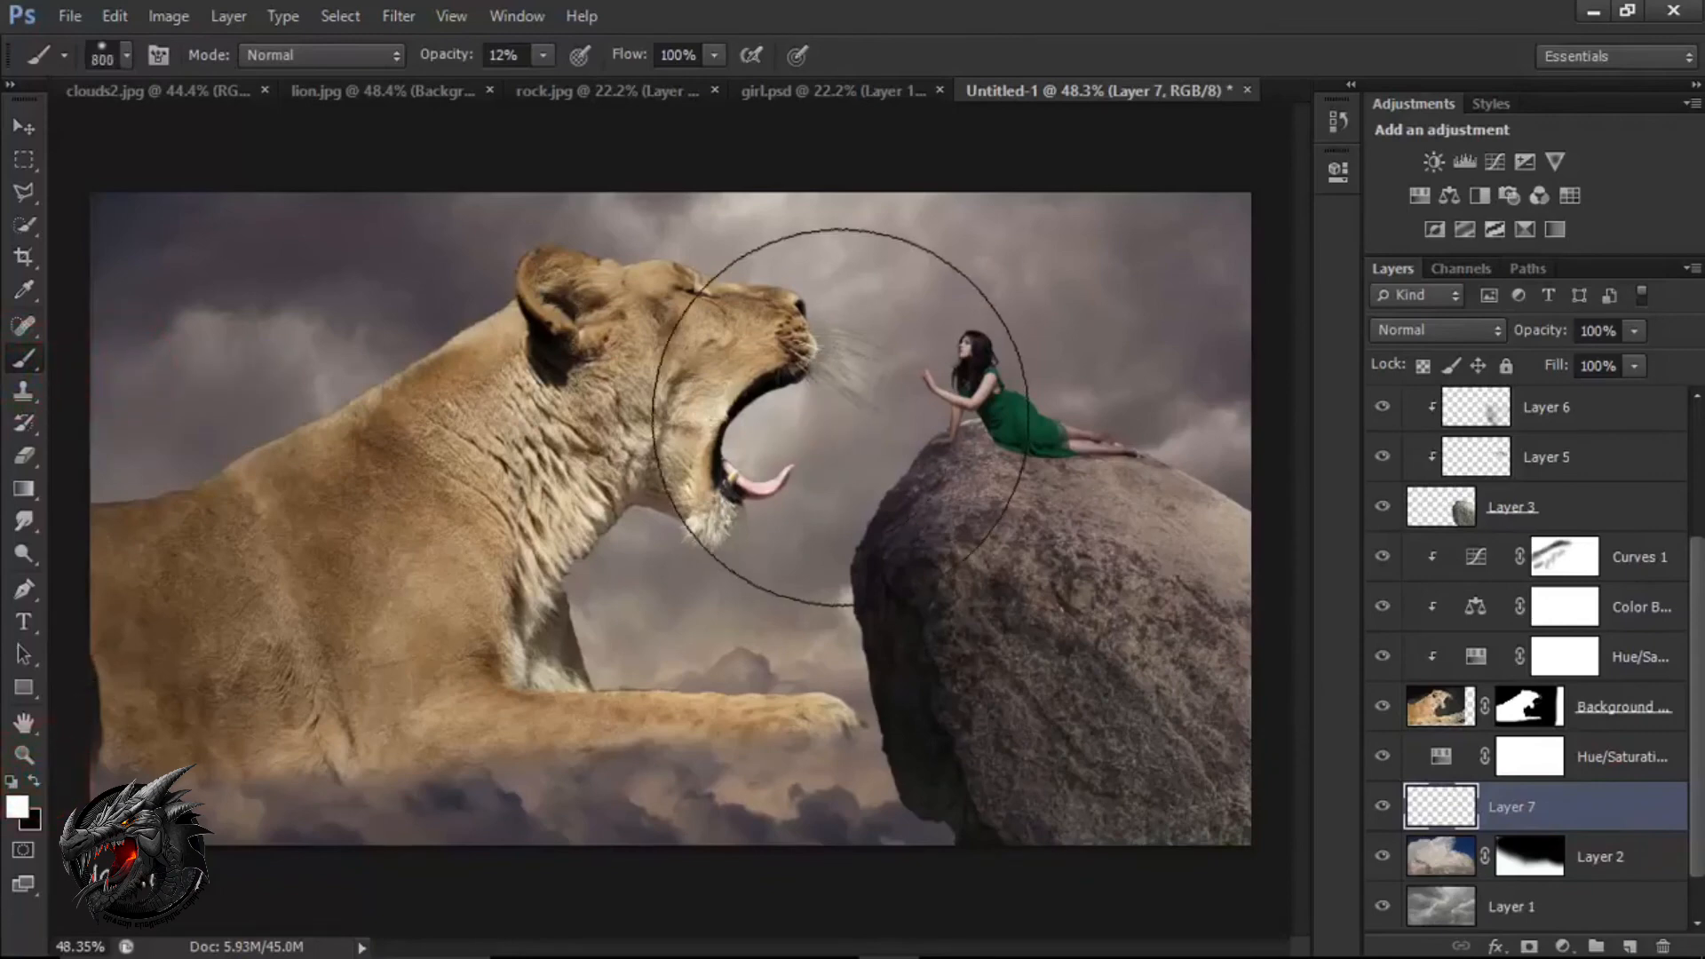
{"action": "left_click", "coordinate": [859, 394]}
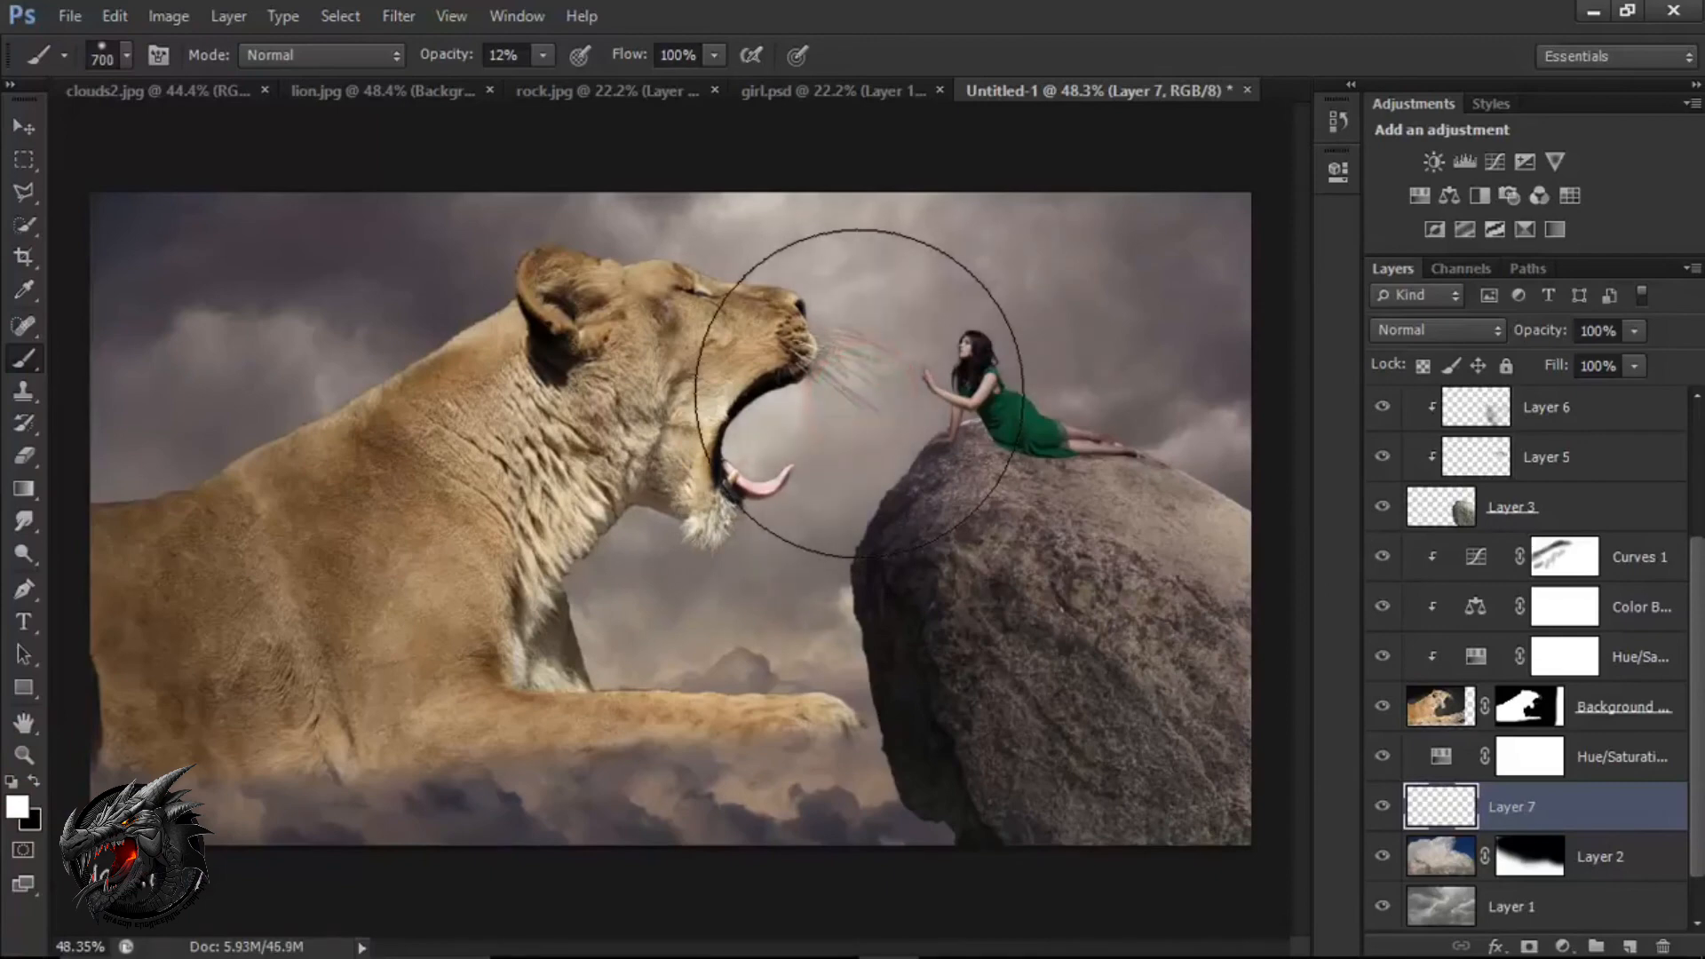
{"action": "left_click_drag", "start_coordinate": [459, 54], "coordinate": [641, 57]}
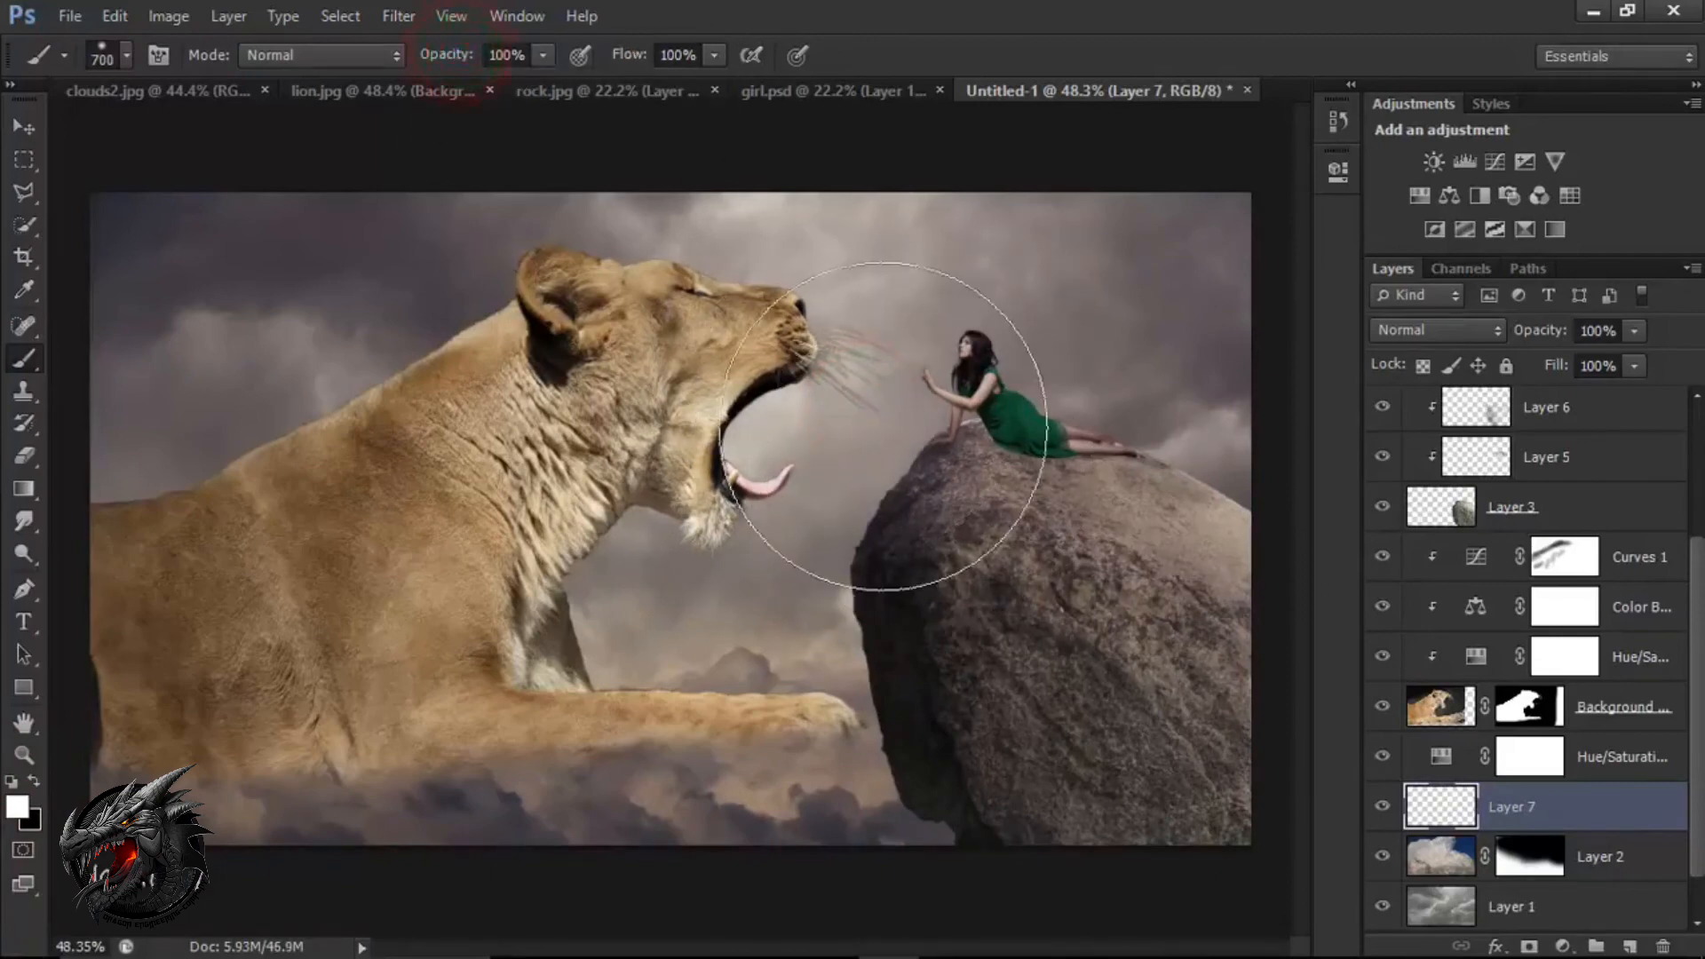
{"action": "left_click", "coordinate": [854, 386]}
{"action": "left_click", "coordinate": [854, 386]}
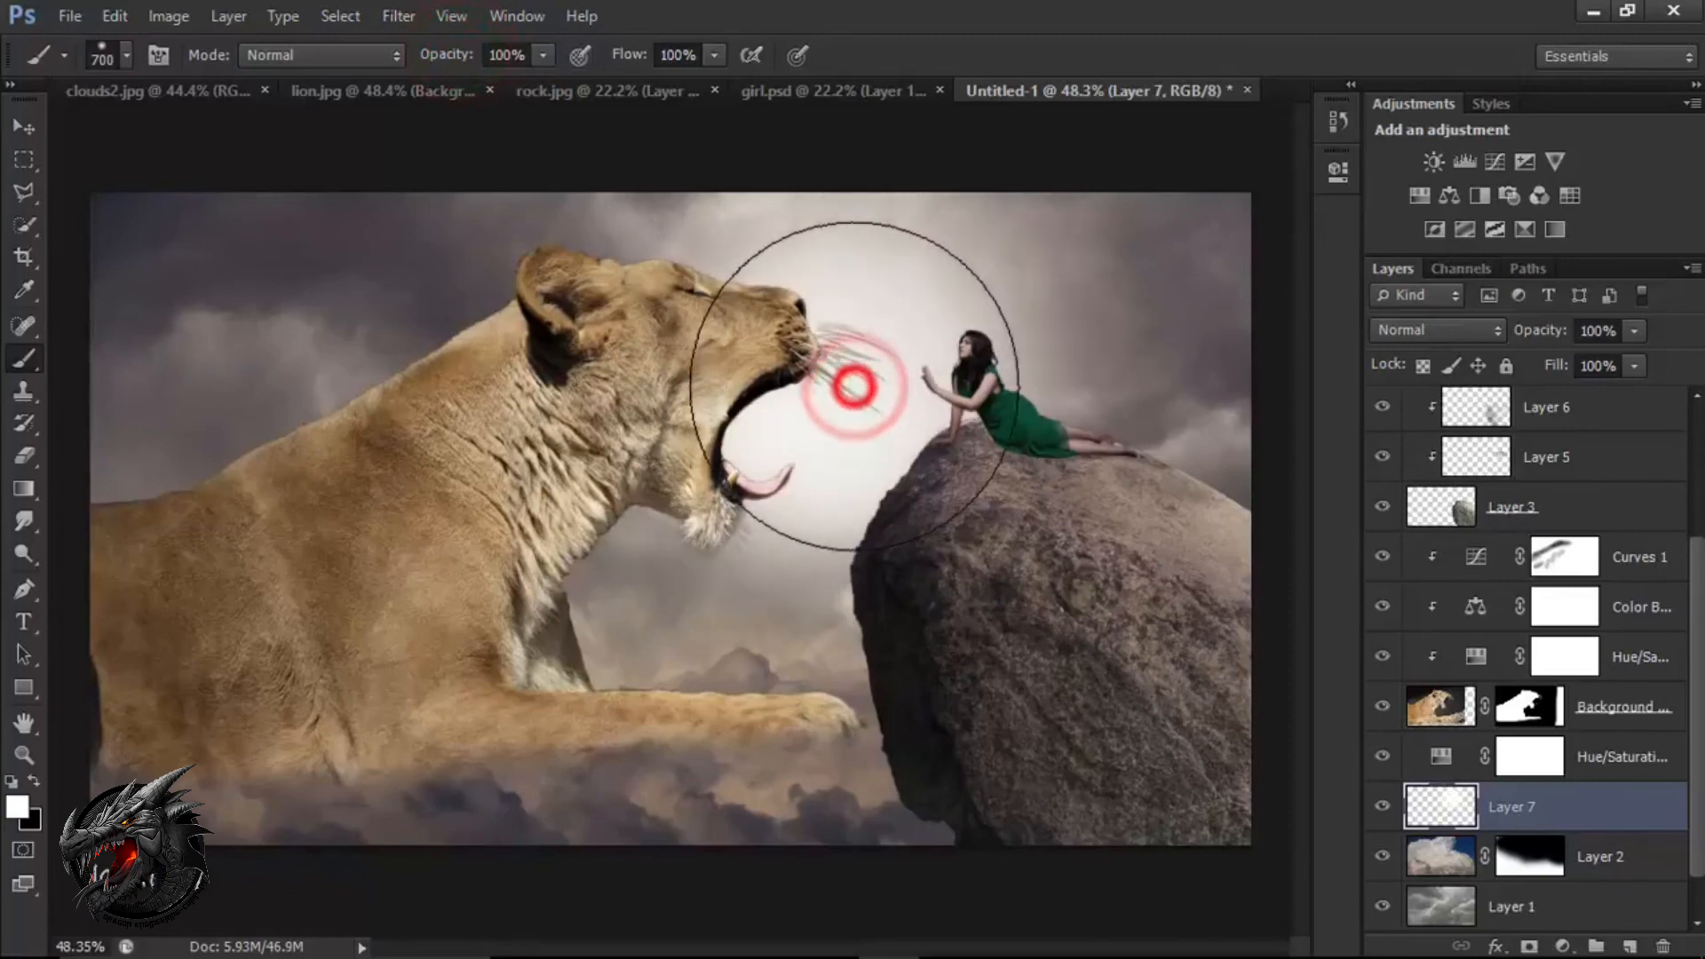
Enlarge the white glow on Layer 7 to about 172% with Free Transform, shift it slightly up and left, and apply.
{"action": "key", "text": "v"}
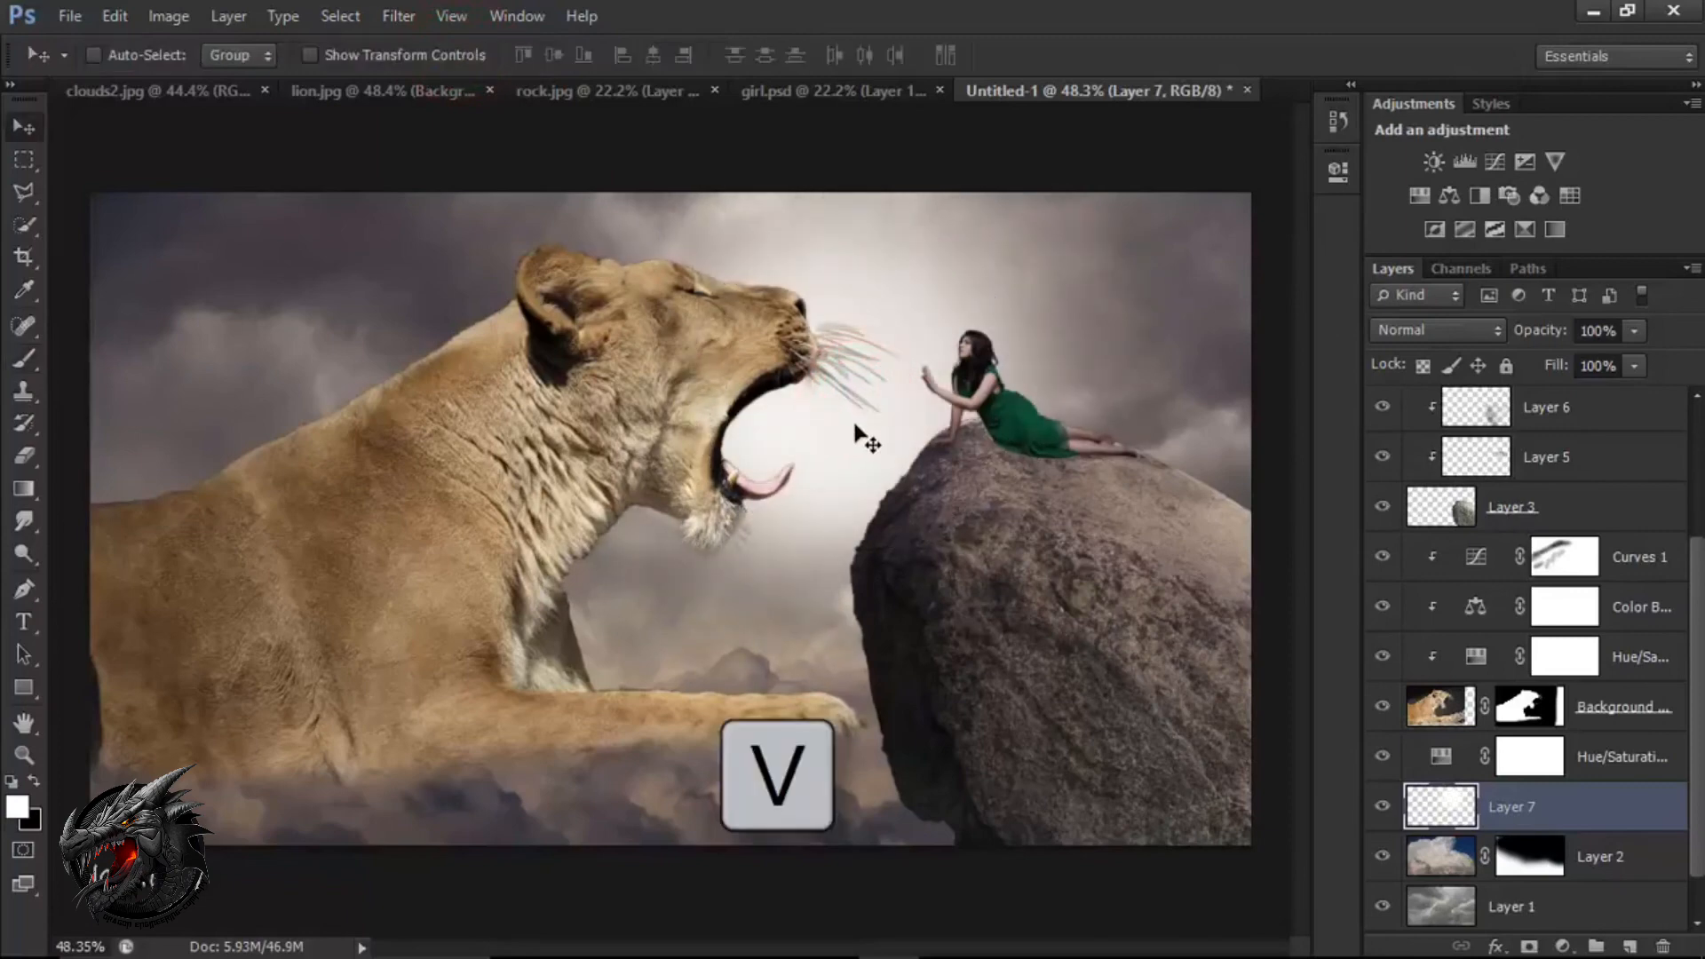
{"action": "key", "text": "ctrl+t"}
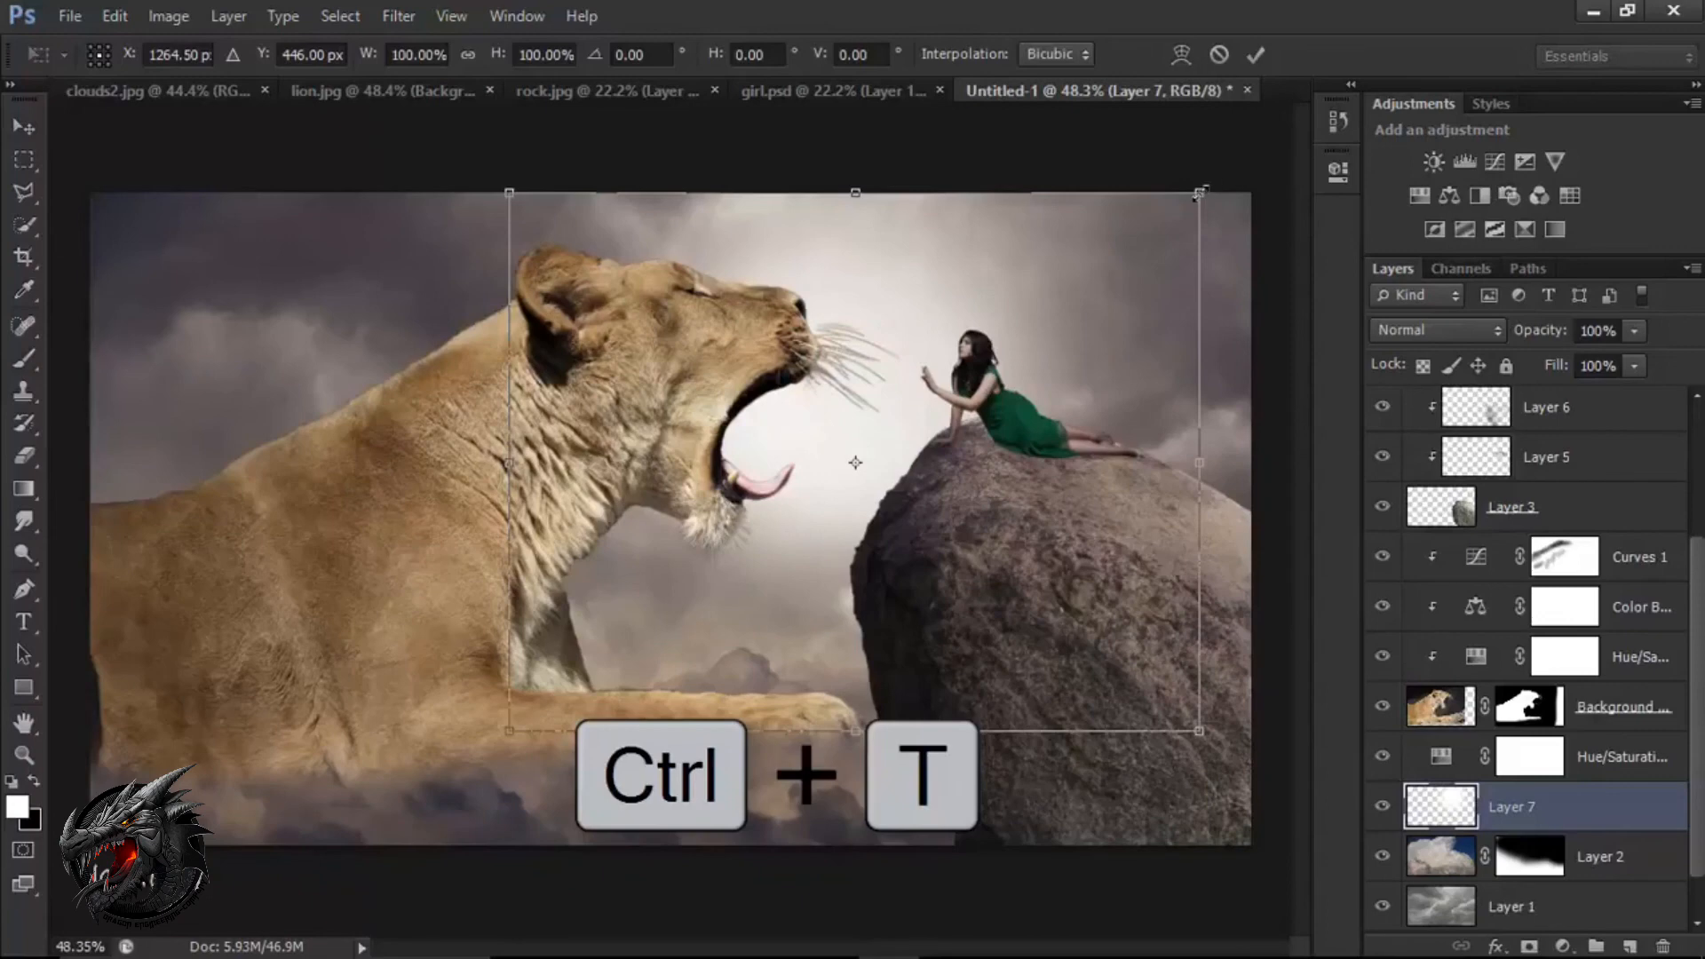
{"action": "left_click_drag", "start_coordinate": [1199, 192], "coordinate": [1492, 56]}
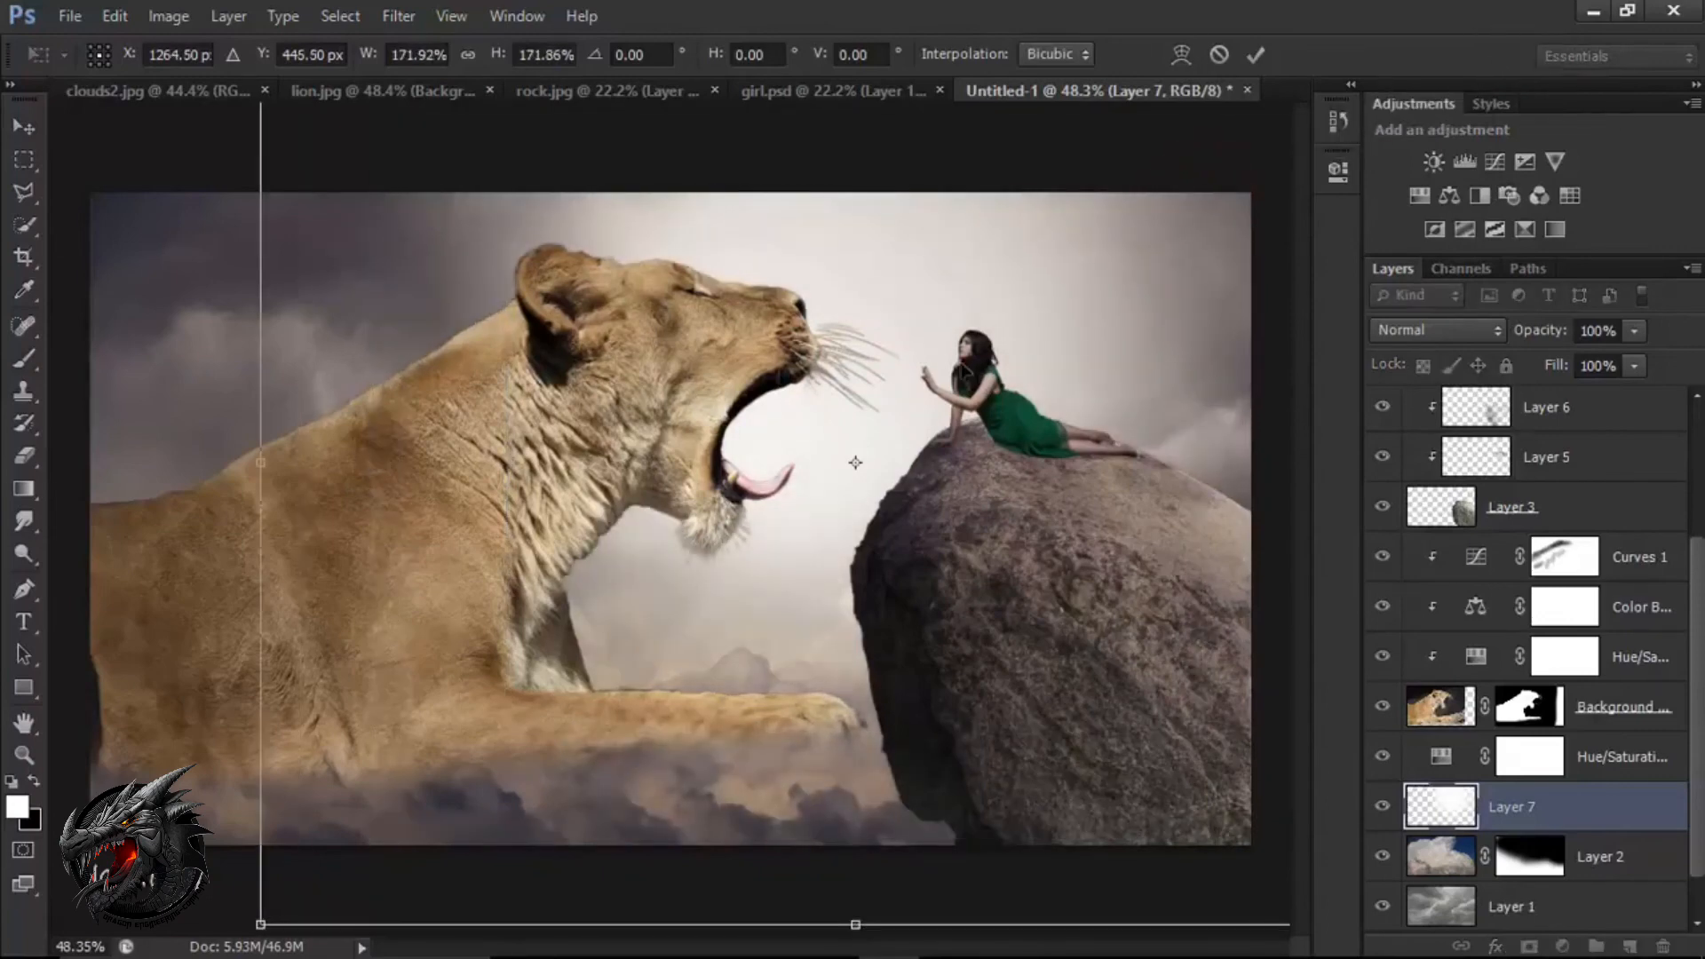
{"action": "left_click_drag", "start_coordinate": [958, 360], "coordinate": [921, 327]}
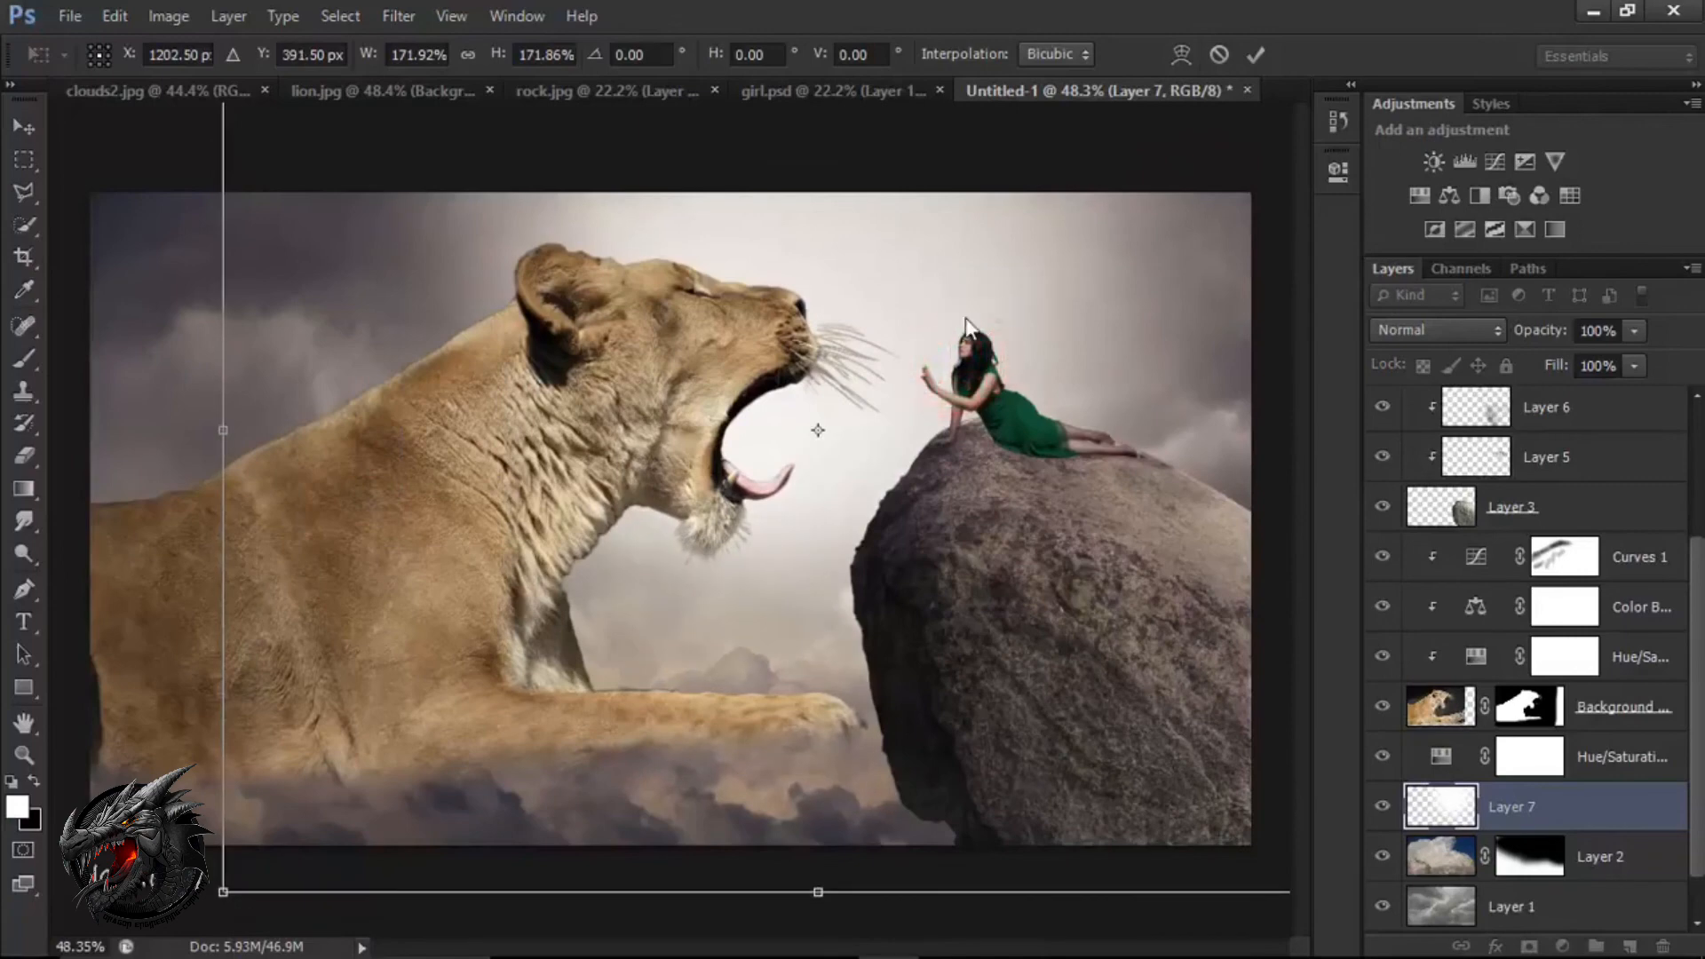
{"action": "left_click", "coordinate": [1255, 54]}
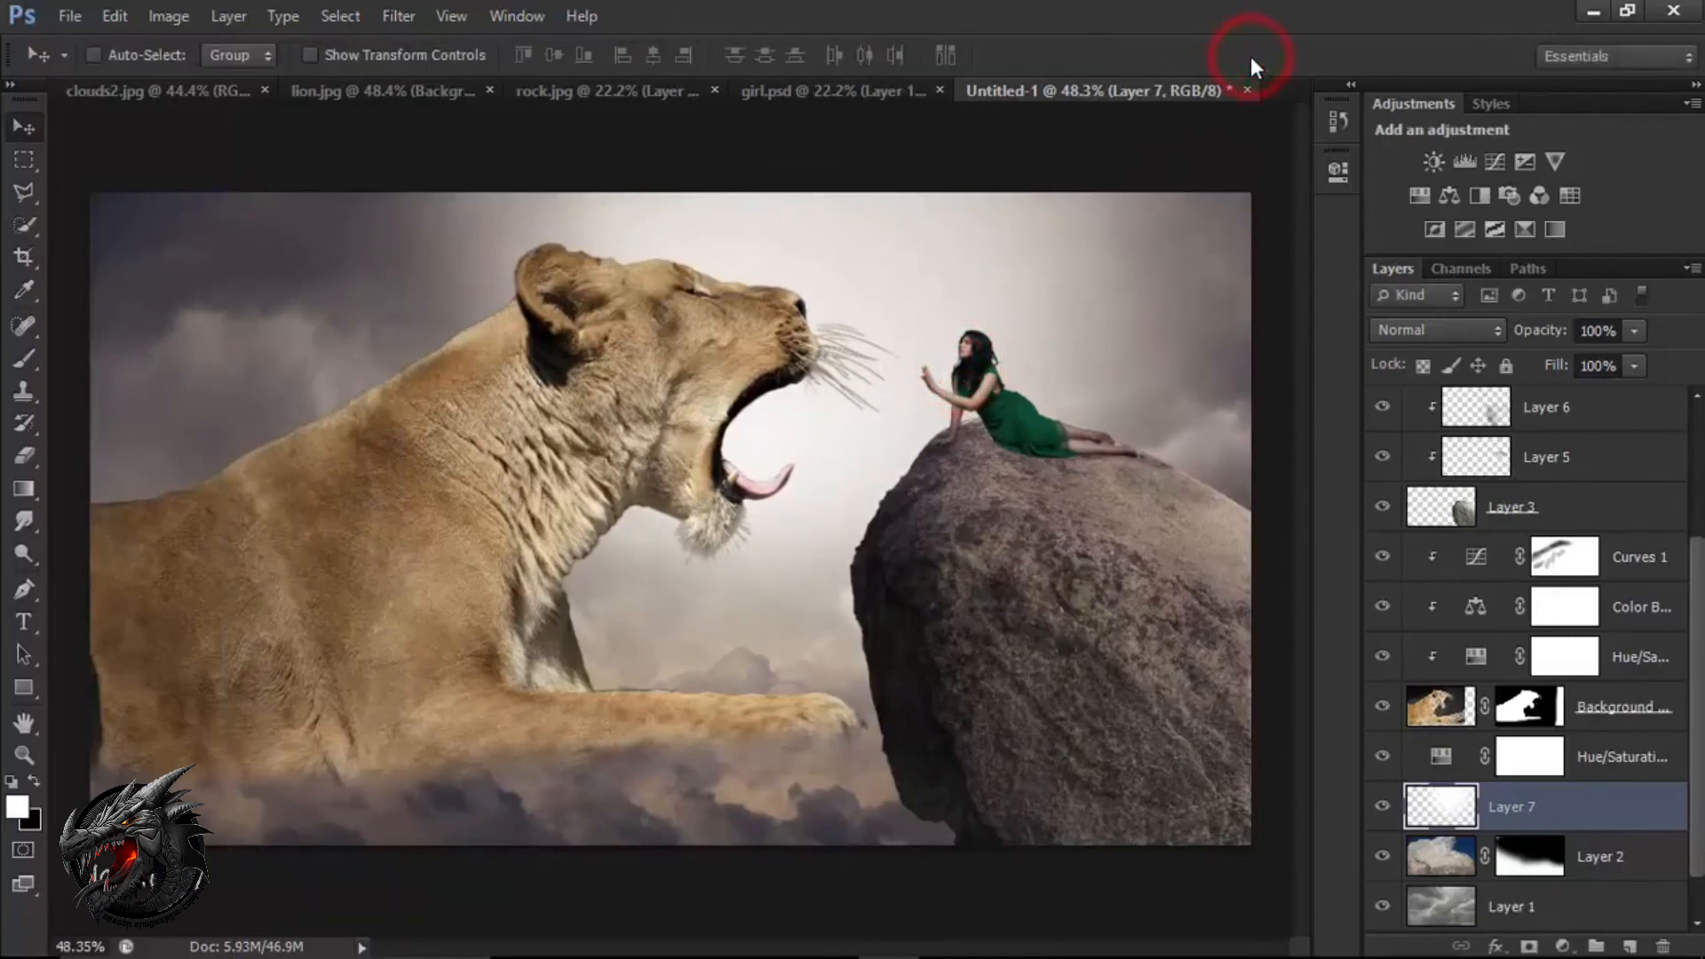
Reduce the opacity of the white glow on Layer 7 to 52%, and select the gradient map layer.
{"action": "left_click", "coordinate": [1634, 330]}
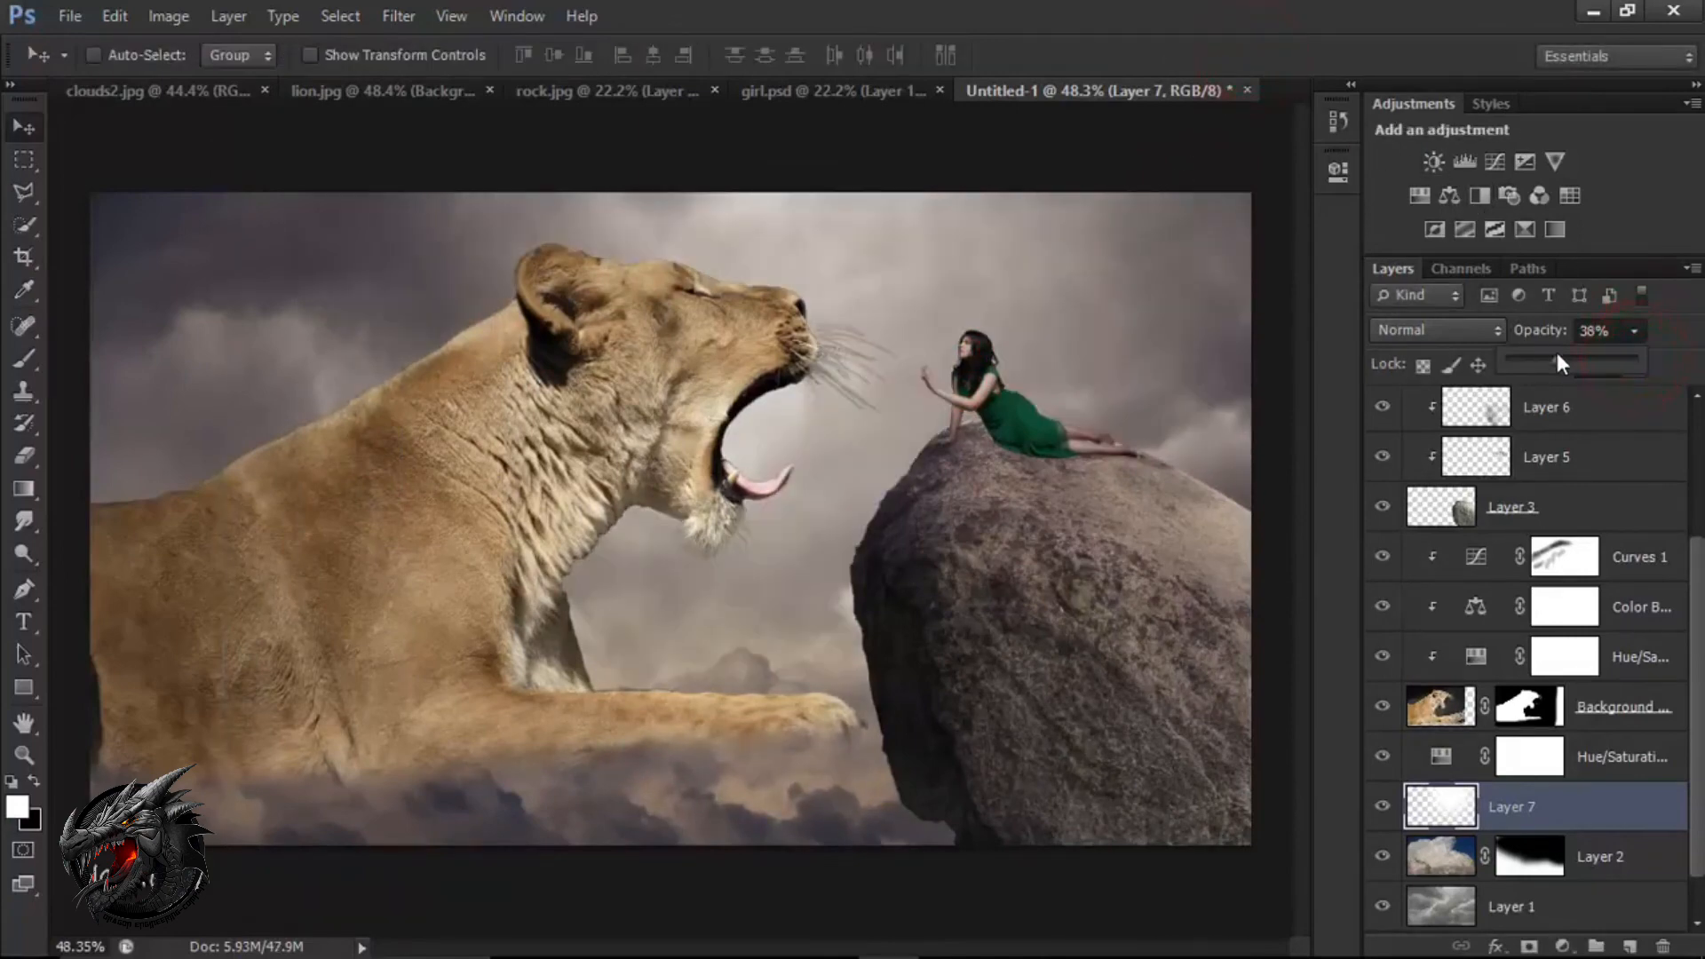
{"action": "left_click_drag", "start_coordinate": [1559, 357], "coordinate": [1575, 361]}
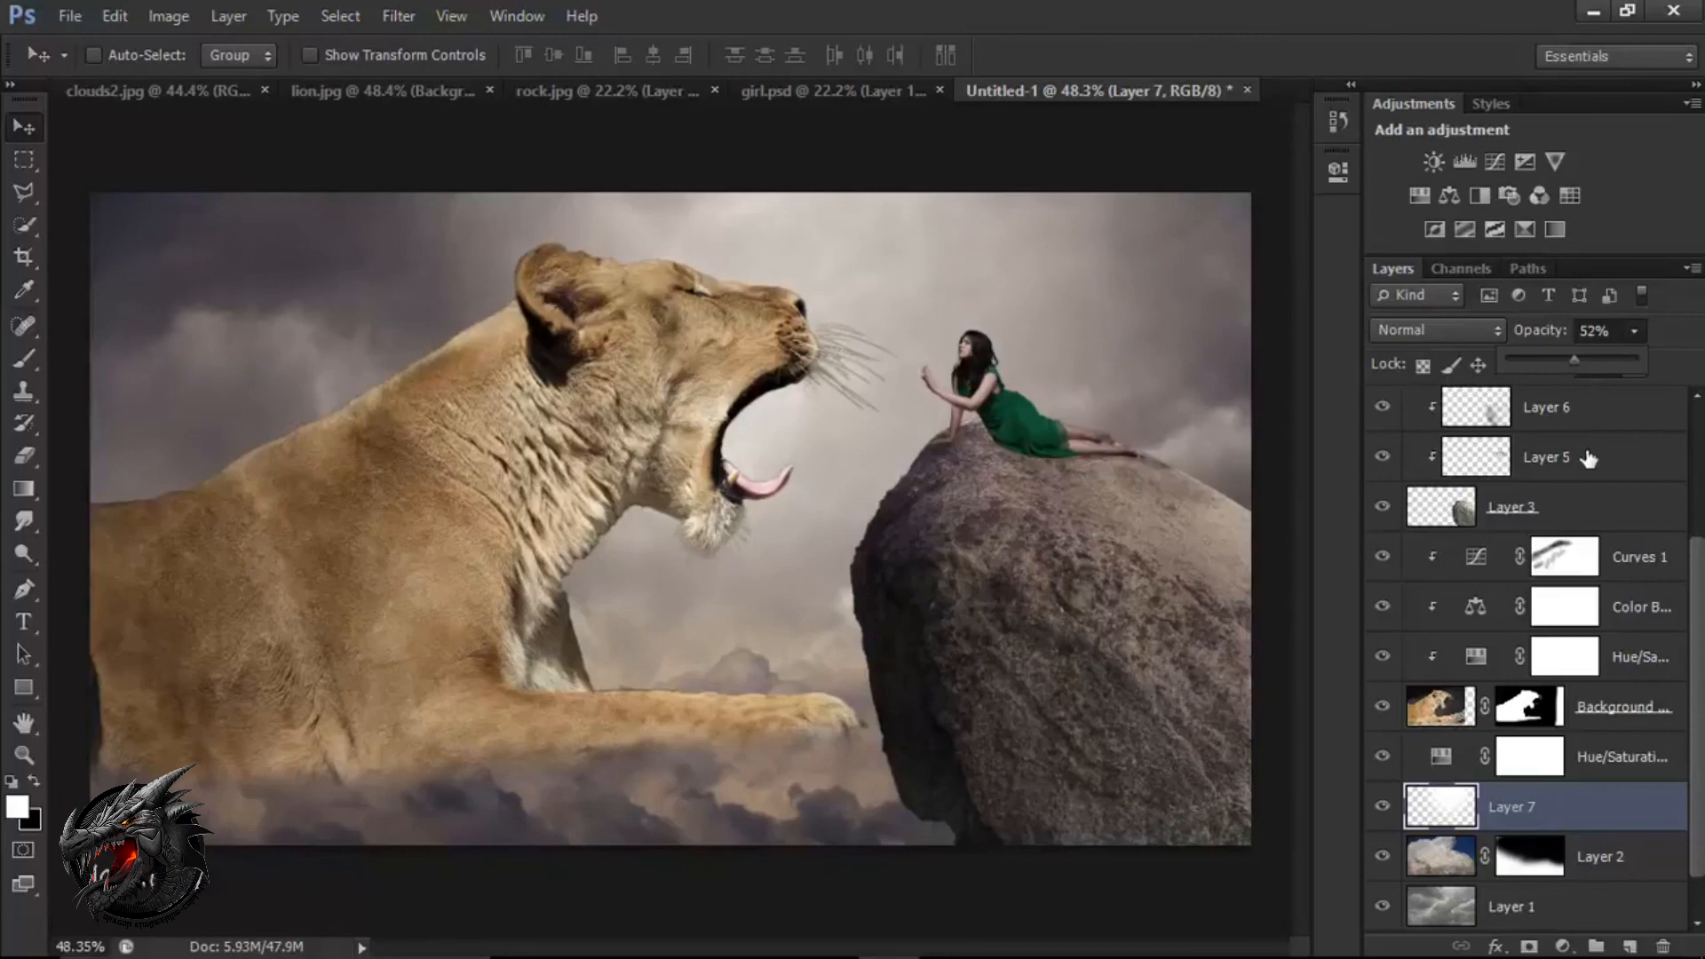
{"action": "scroll", "coordinate": [1591, 449], "scroll_direction": "up", "scroll_amount": 3}
{"action": "left_click", "coordinate": [1615, 421]}
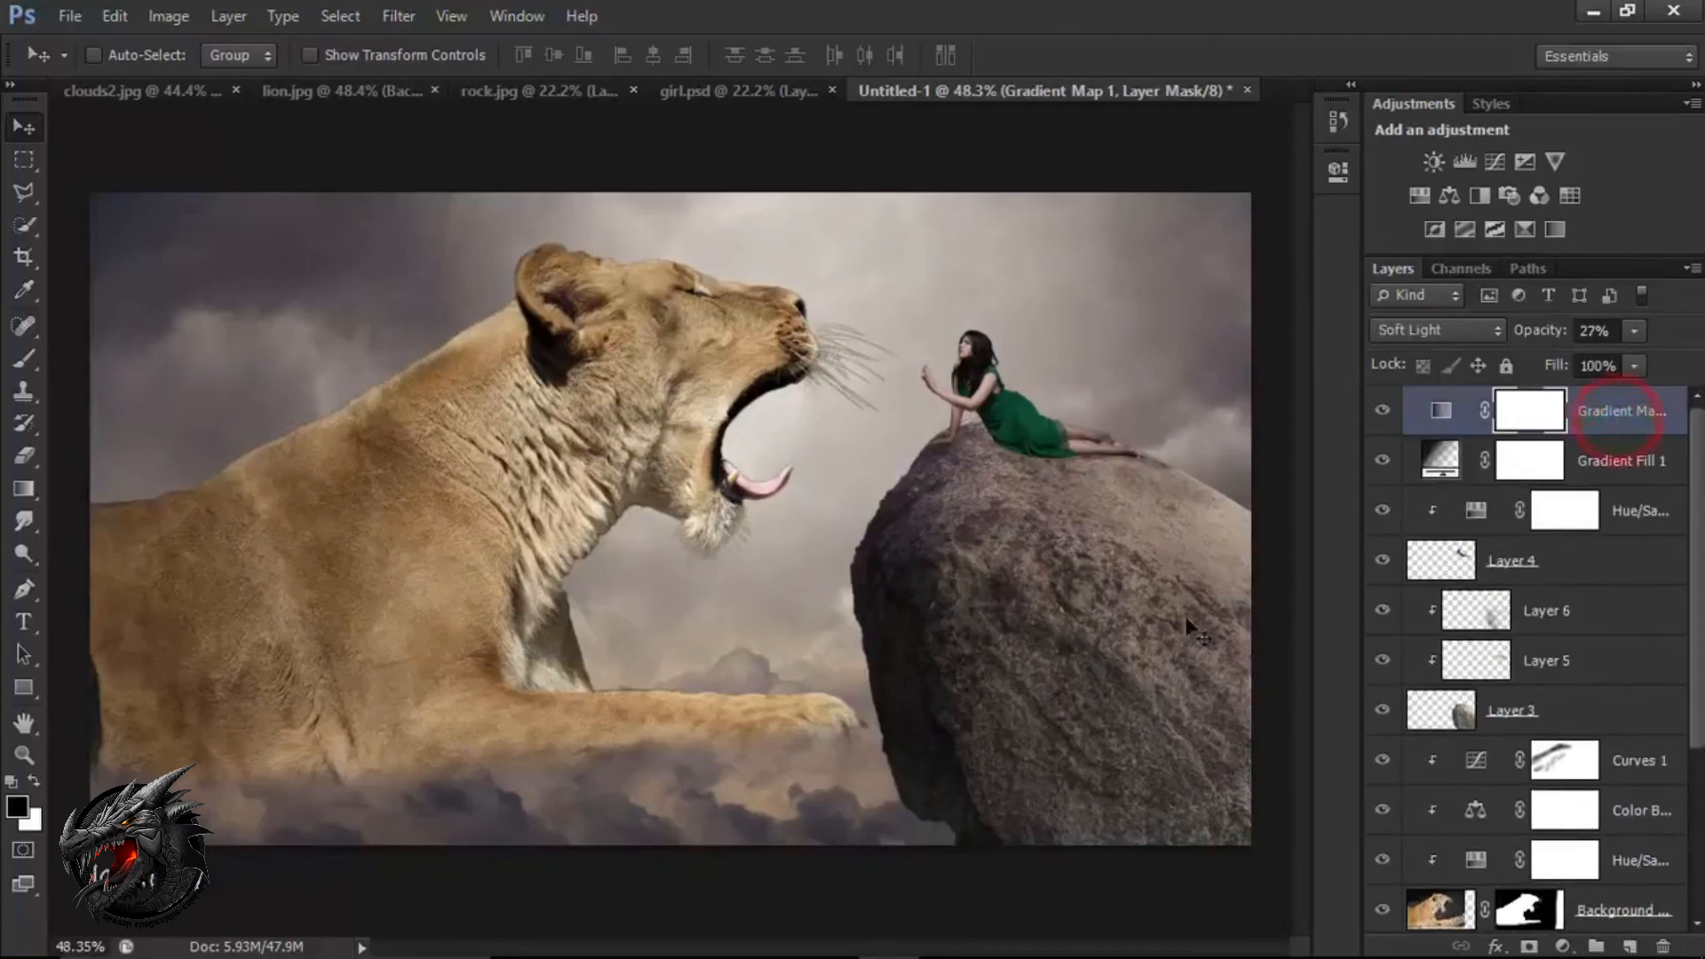
Add a white layer mask to the rock's layer, Layer 3.
{"action": "scroll", "coordinate": [968, 653], "scroll_direction": "down", "scroll_amount": 1}
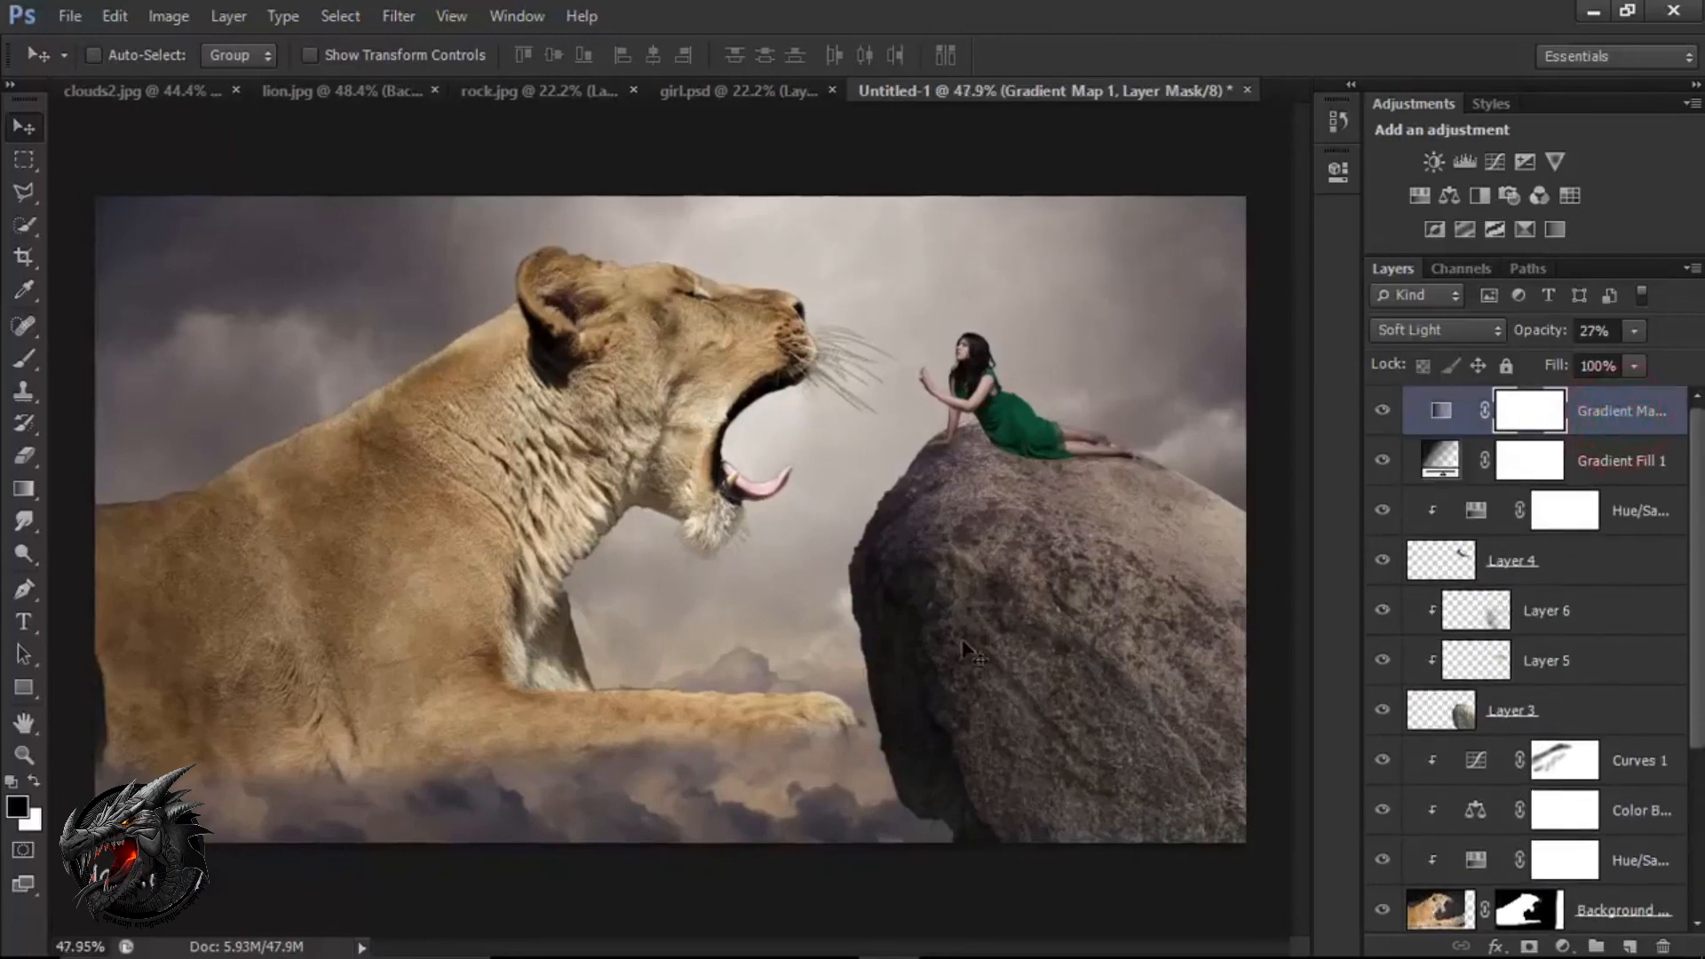
{"action": "left_click", "coordinate": [1570, 721]}
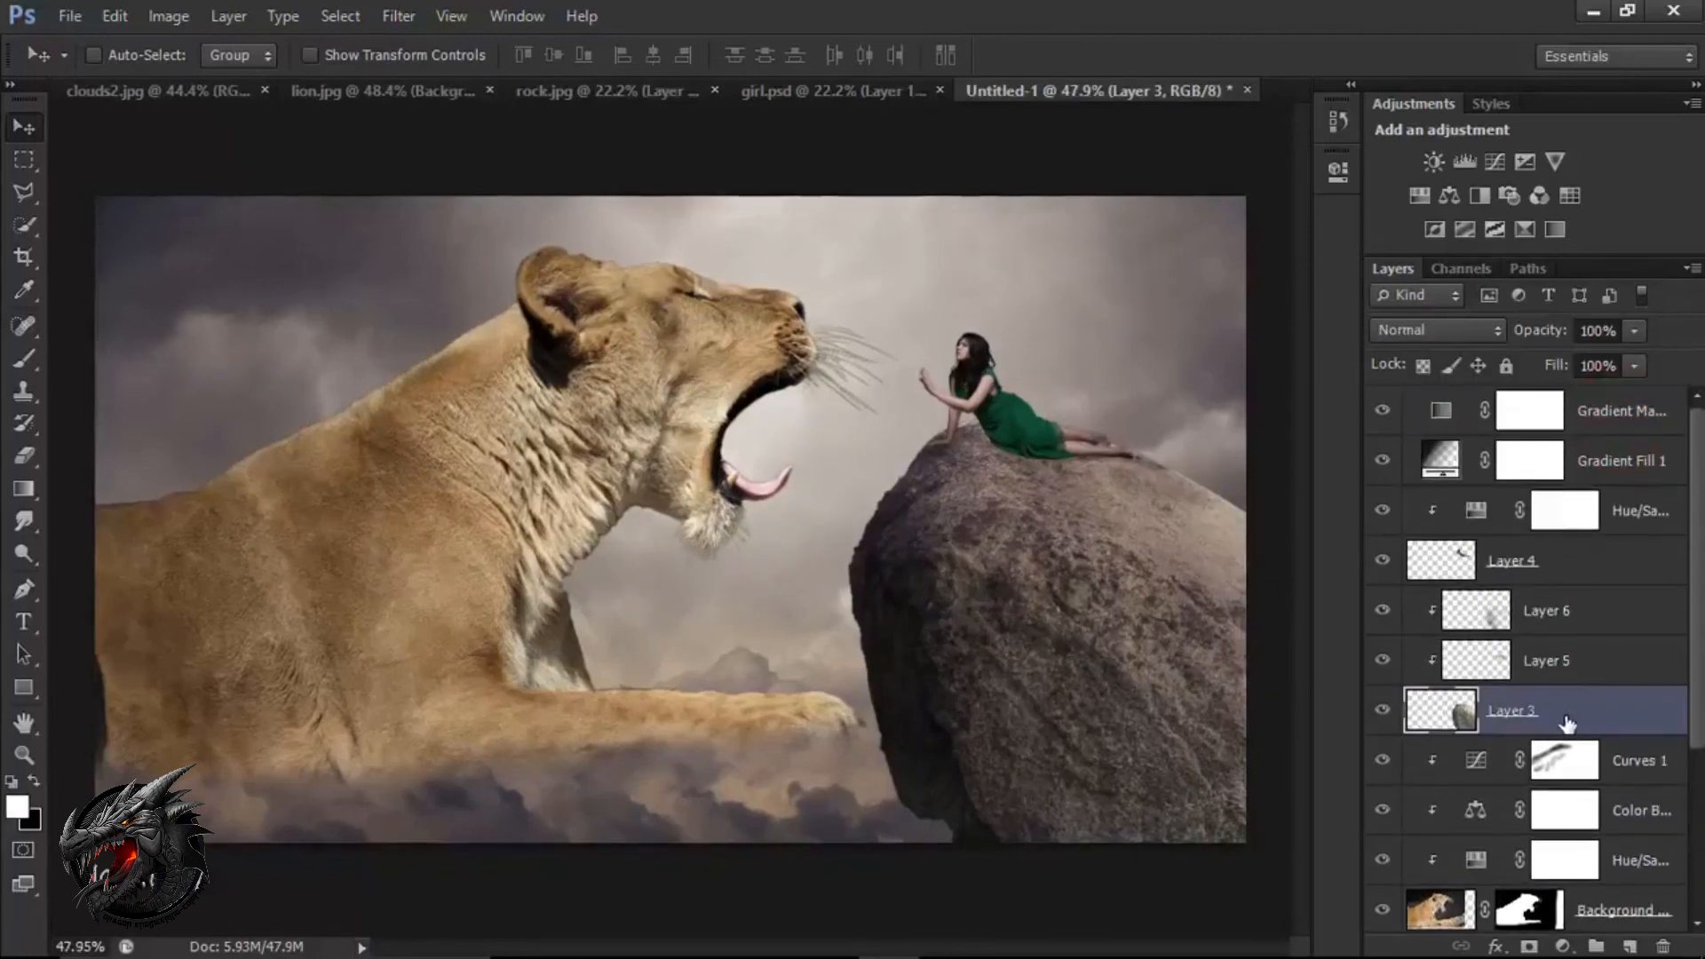
{"action": "left_click", "coordinate": [1529, 948]}
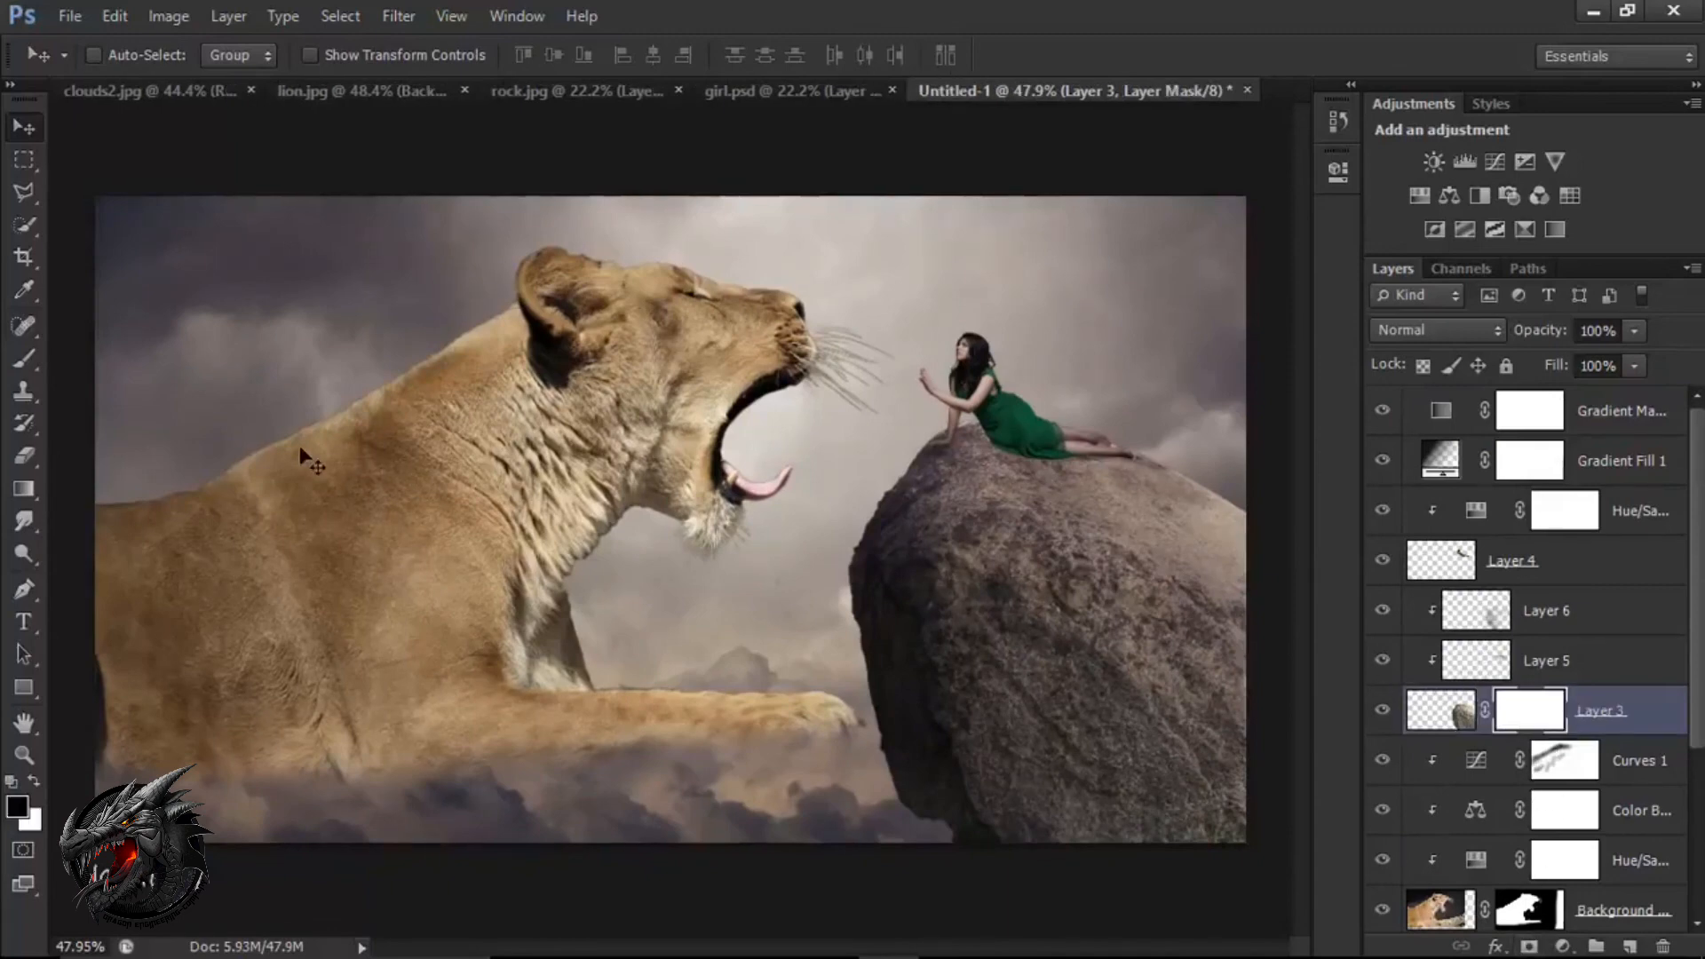
Fade the rock's lower-left base into the clouds on its mask with an 80 px black brush at 20% opacity, and reselect the gradient map layer.
{"action": "left_click", "coordinate": [33, 357]}
{"action": "left_click", "coordinate": [81, 355]}
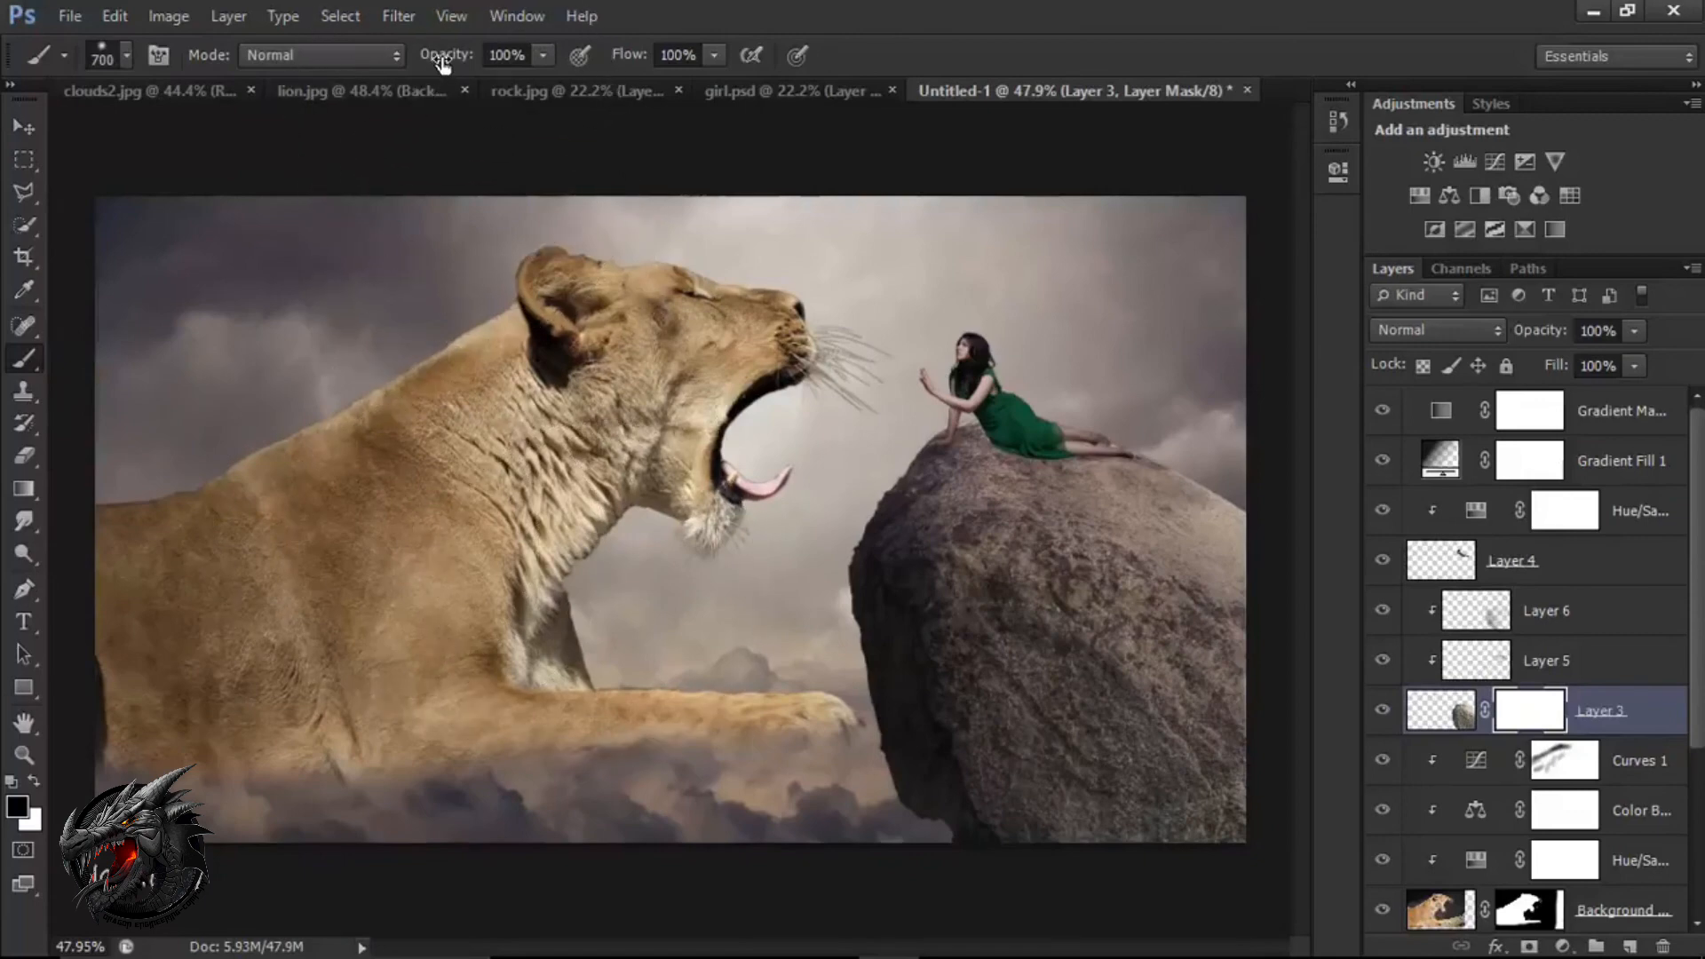
{"action": "left_click_drag", "start_coordinate": [442, 64], "coordinate": [373, 62]}
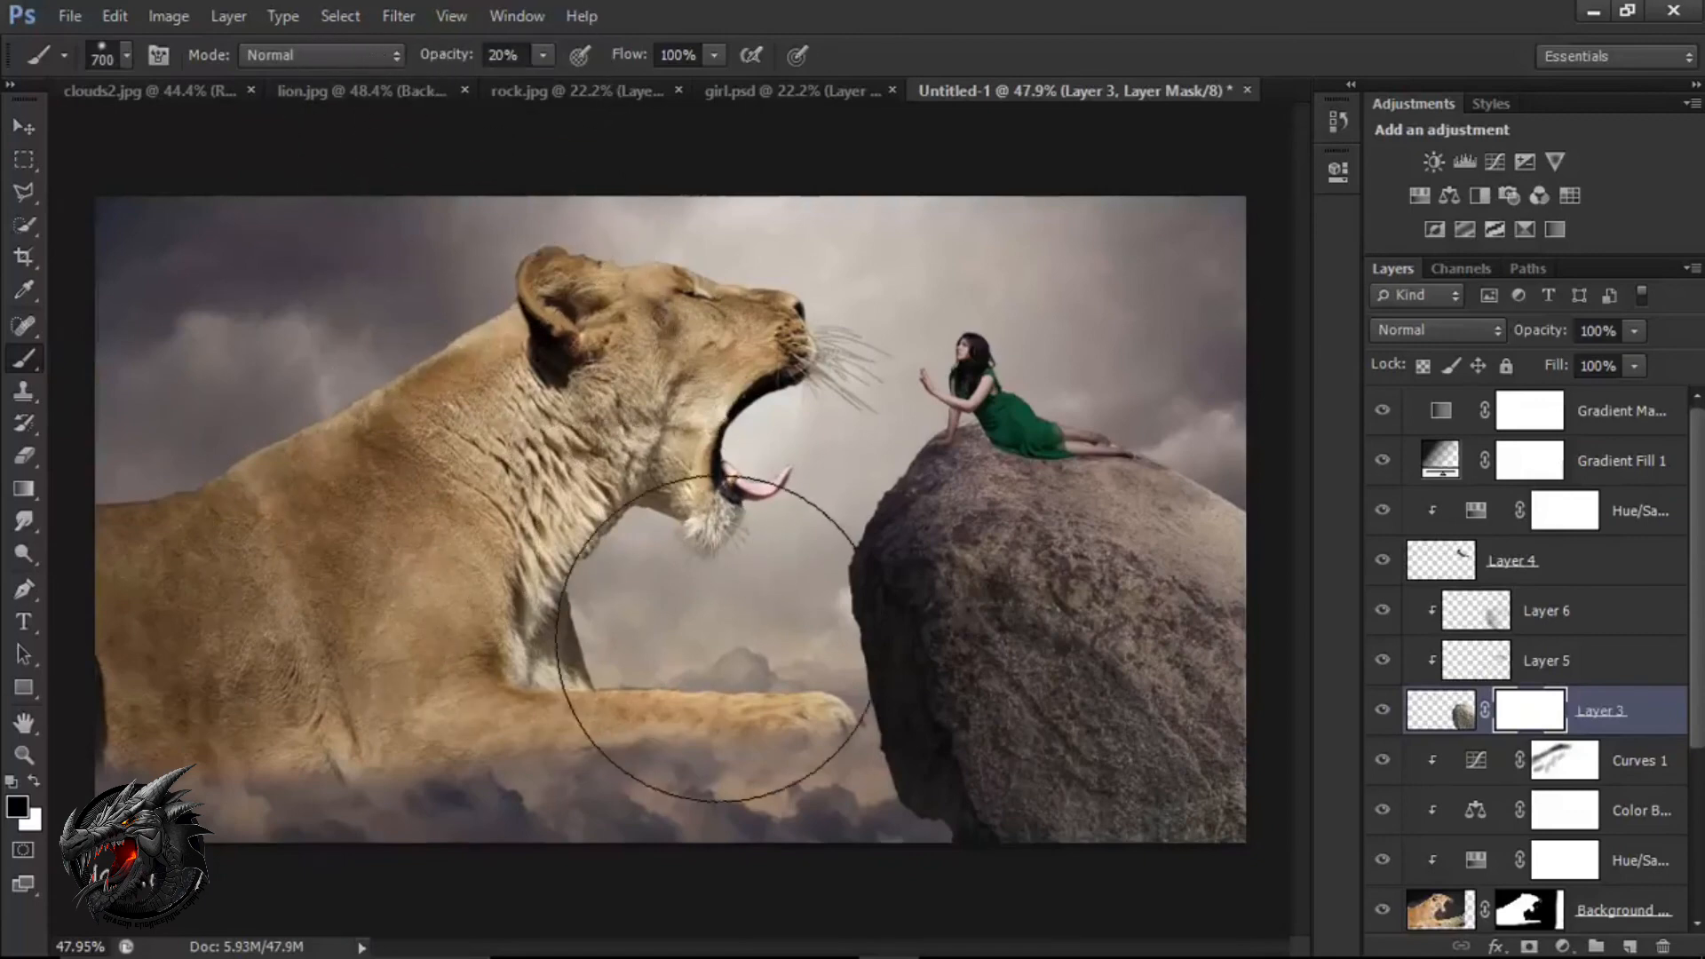
{"action": "key", "text": "bracketleft"}
{"action": "key", "text": "bracketleft"}
{"action": "key", "text": "bracketleft"}
{"action": "key", "text": "bracketleft"}
{"action": "key", "text": "bracketleft"}
{"action": "key", "text": "bracketleft"}
{"action": "key", "text": "bracketleft"}
{"action": "key", "text": "bracketleft"}
{"action": "key", "text": "bracketleft"}
{"action": "key", "text": "bracketleft"}
{"action": "key", "text": "bracketleft"}
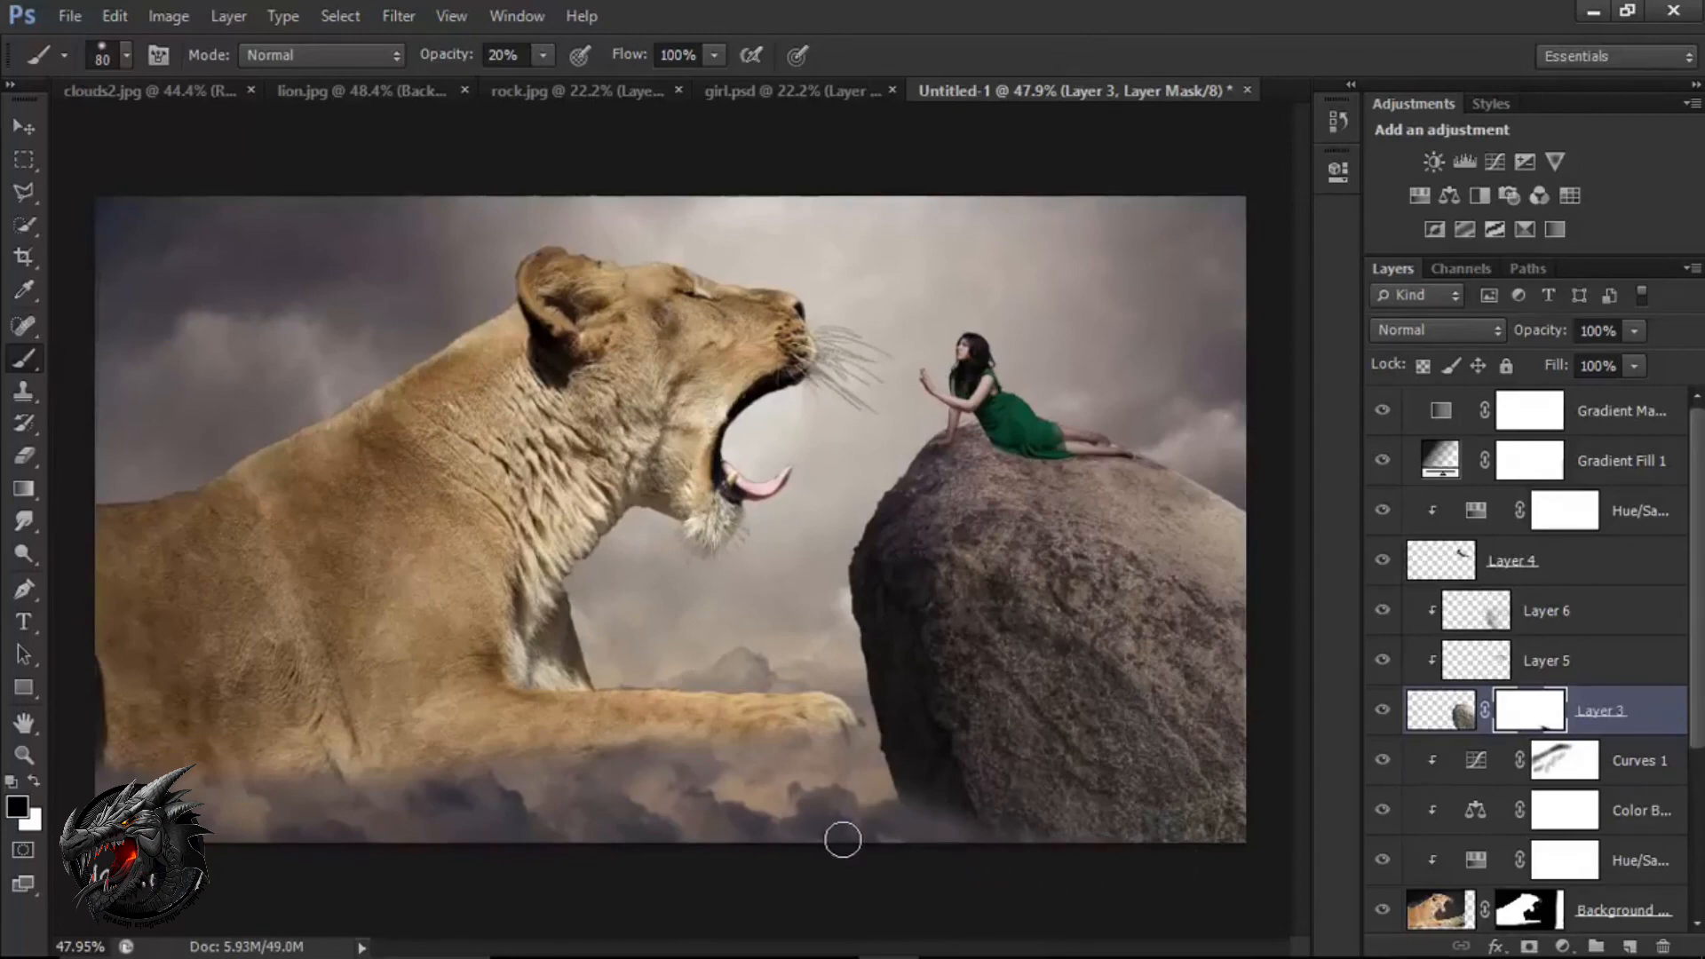
{"action": "left_click", "coordinate": [1606, 422]}
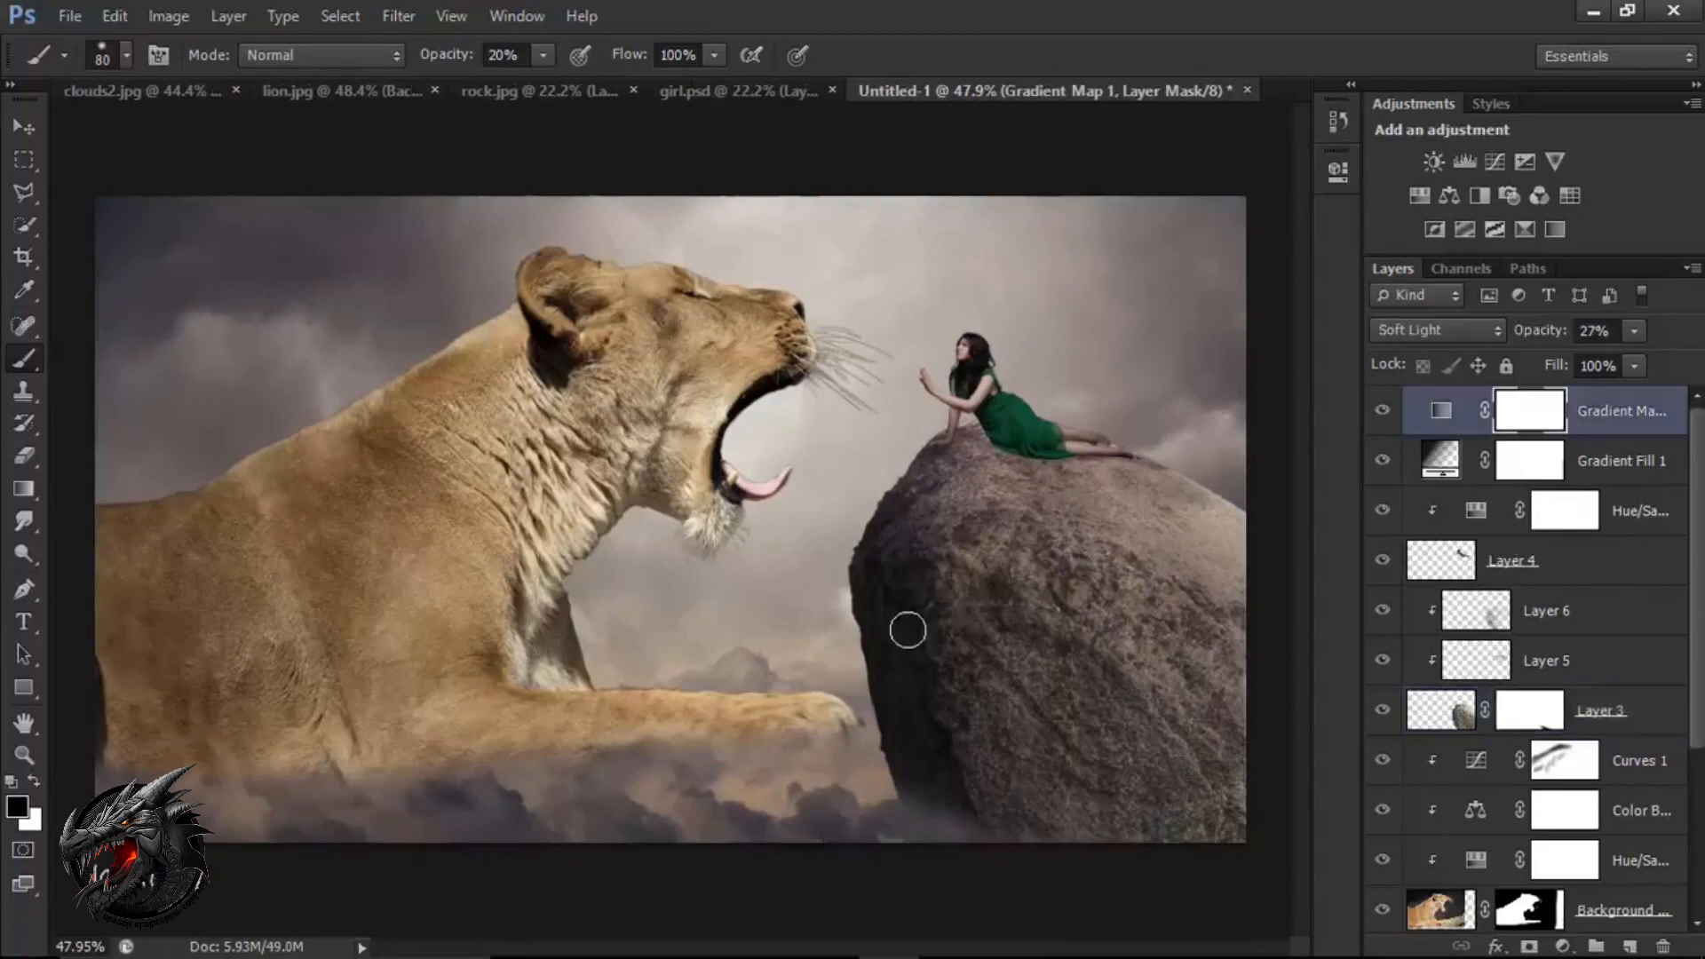
{"action": "key", "text": "v"}
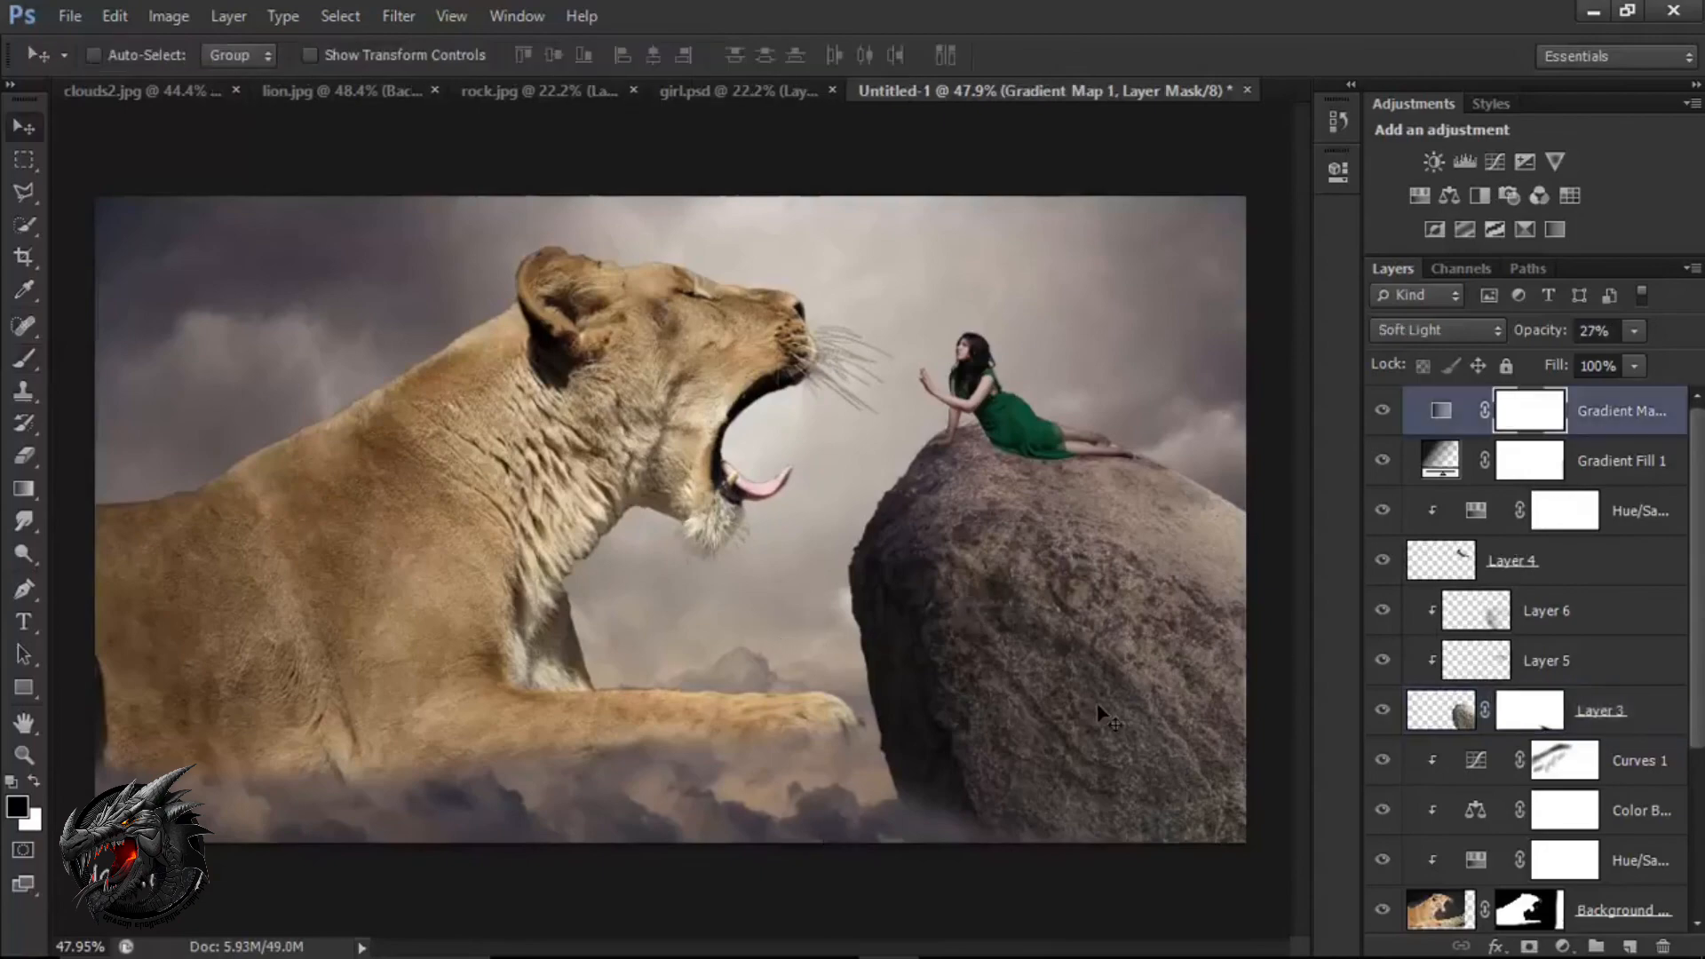